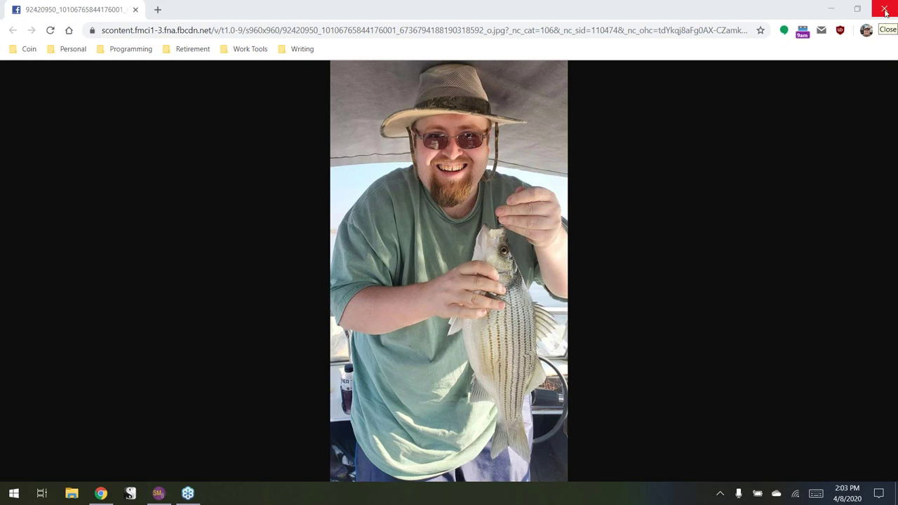
Close the Chrome window showing the fish photo to reveal Student Manager's Quick Launch
{"action": "left_click", "coordinate": [885, 11]}
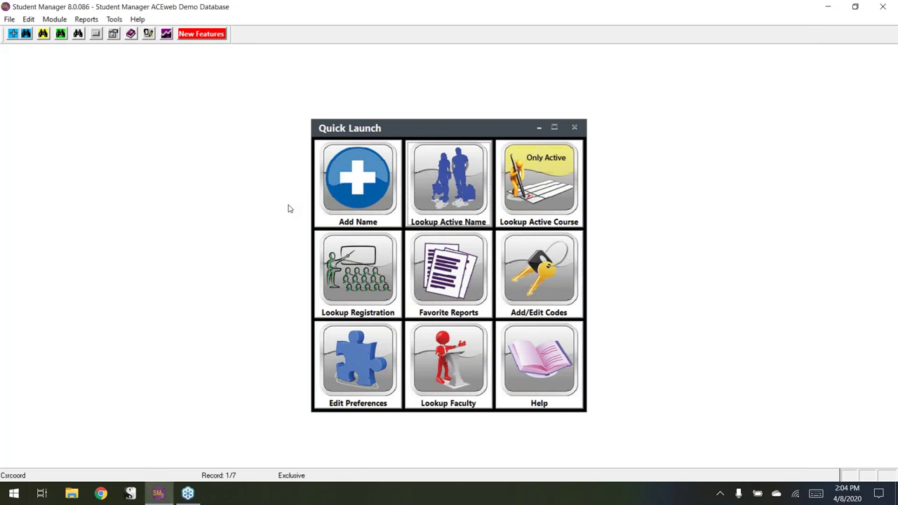
Search for people whose Member # contains 123, then close the one-match results
{"action": "key", "text": "F5"}
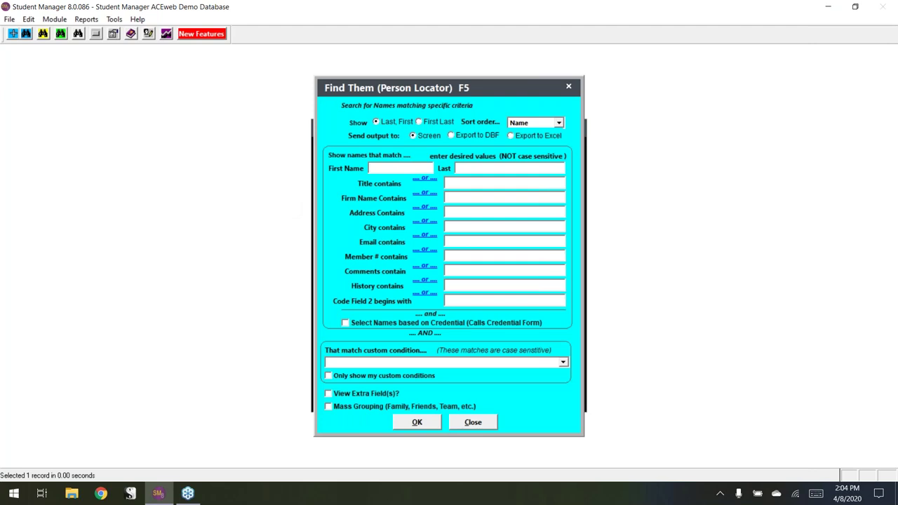
{"action": "left_click", "coordinate": [424, 172]}
{"action": "left_click", "coordinate": [462, 256]}
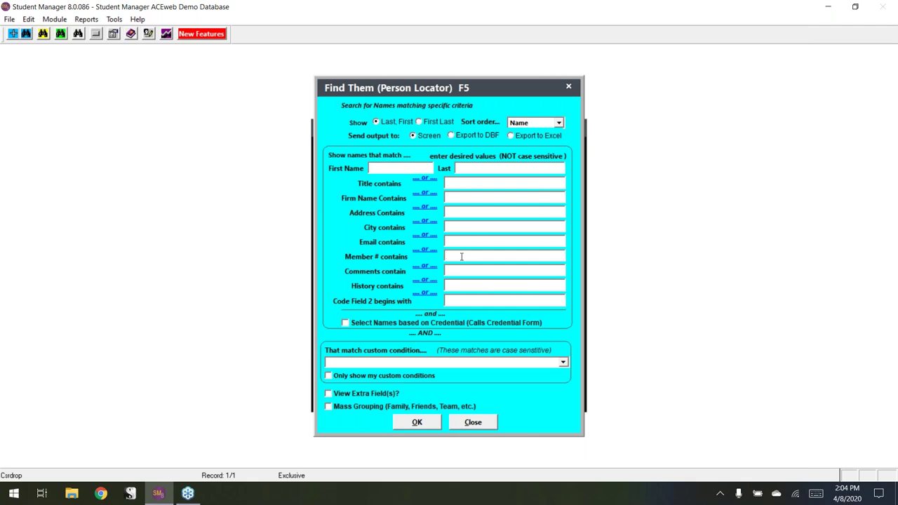
{"action": "type", "text": "123"}
{"action": "left_click", "coordinate": [417, 422]}
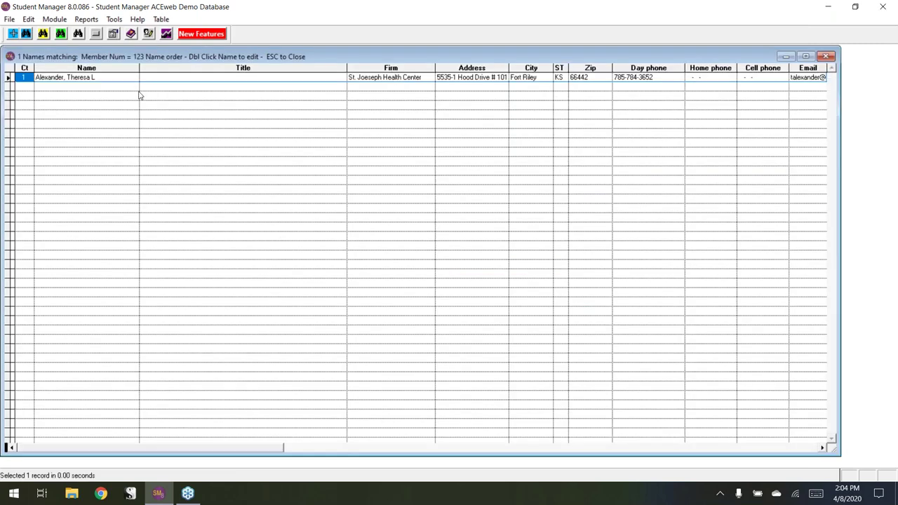
{"action": "key", "text": "Escape"}
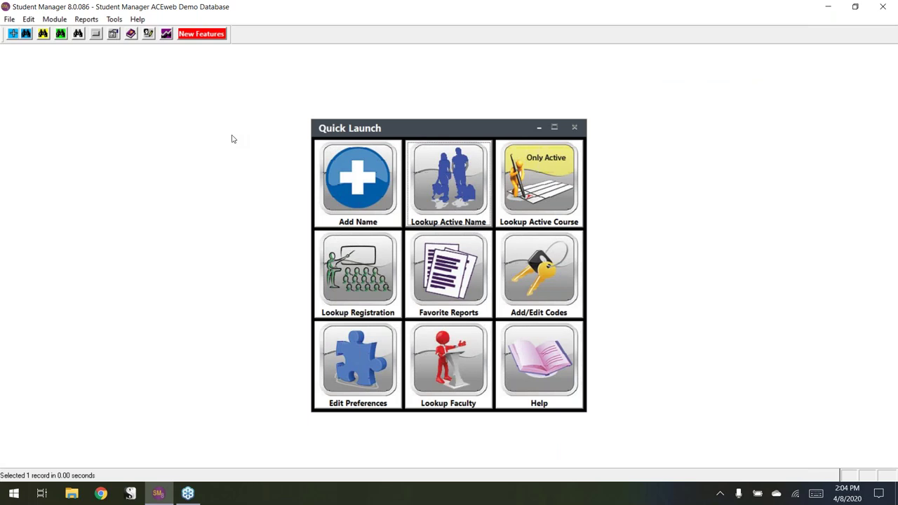
Search for Member # containing 456, then close the one-match results
{"action": "key", "text": "F5"}
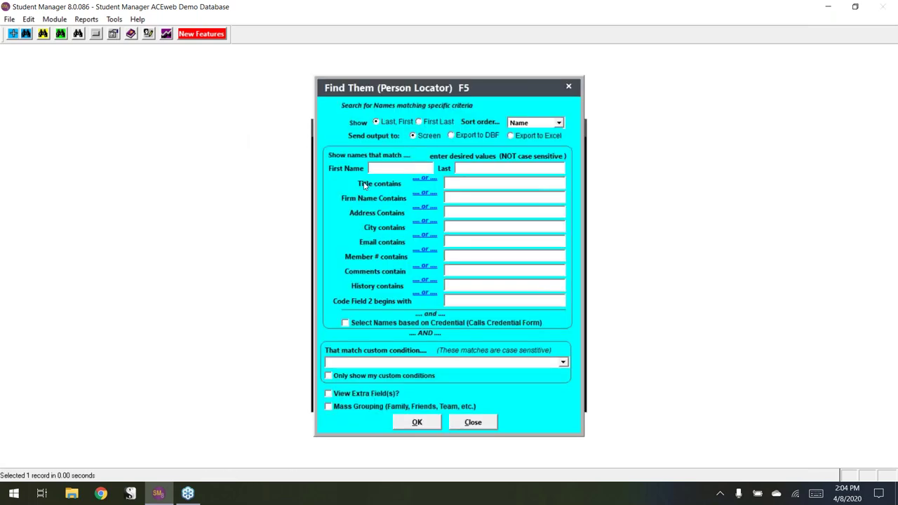
{"action": "left_click", "coordinate": [465, 256]}
{"action": "type", "text": "456"}
{"action": "left_click", "coordinate": [417, 422]}
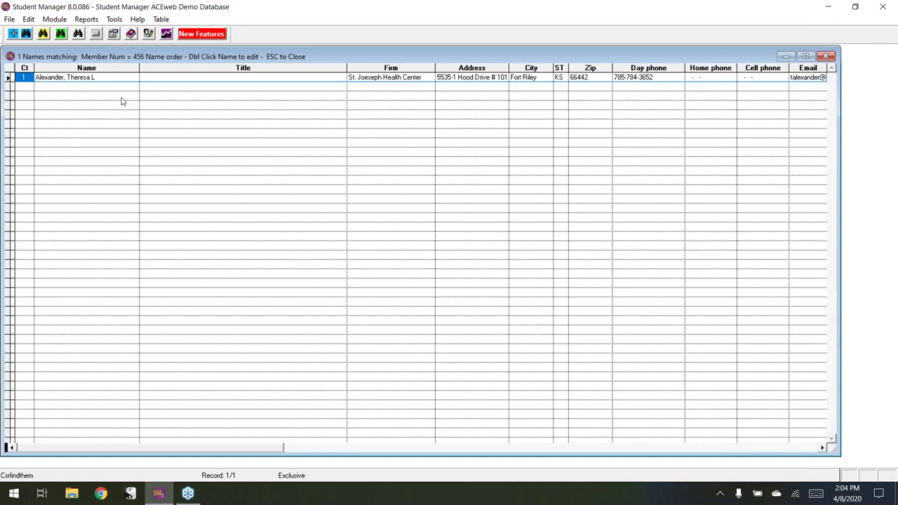
{"action": "key", "text": "Escape"}
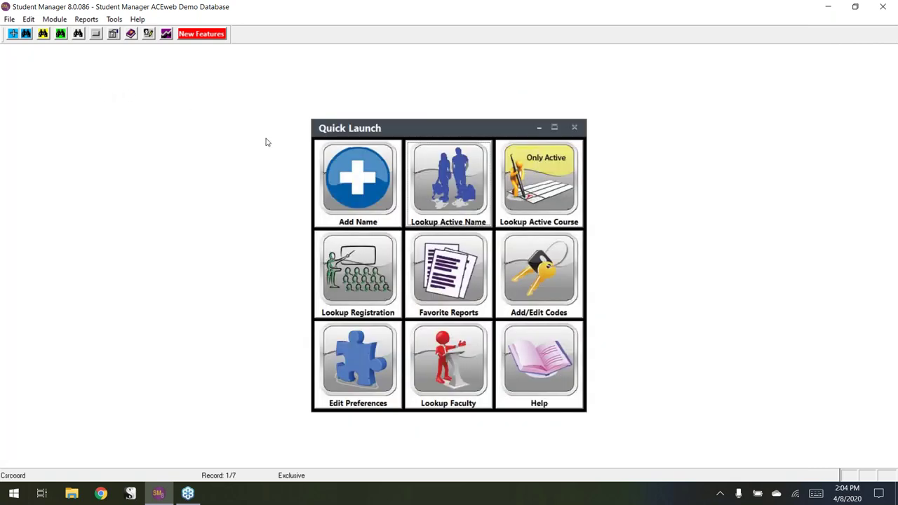
Relabel the NMCODE2 name field from 'Code Field 2' to SSN in Preferences and save
{"action": "left_click", "coordinate": [353, 383]}
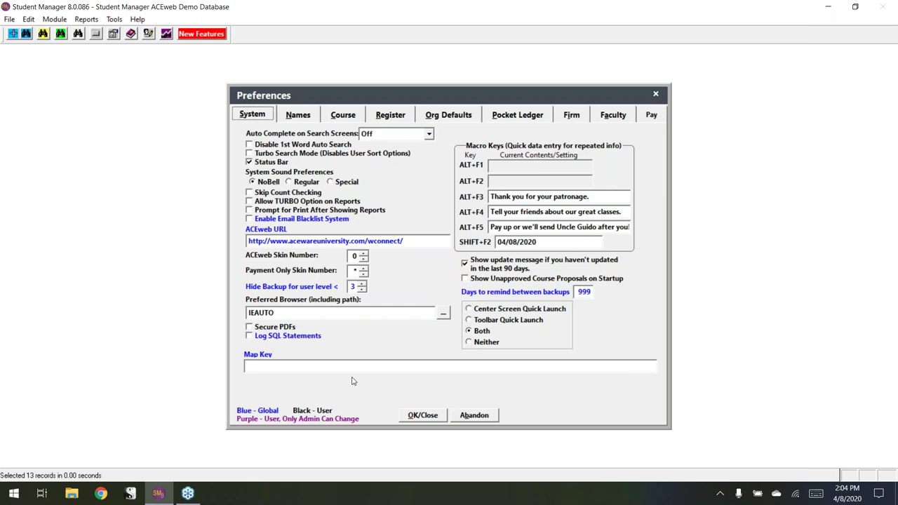
{"action": "left_click", "coordinate": [316, 117]}
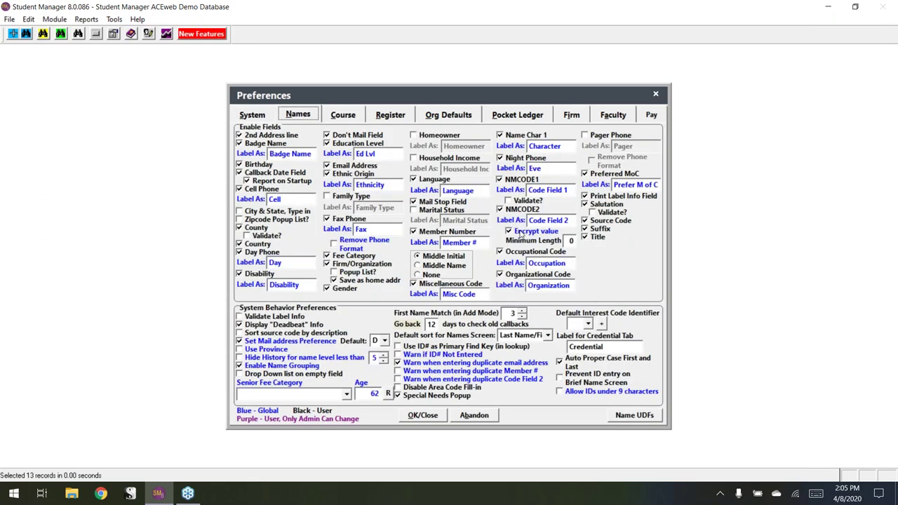
{"action": "left_click", "coordinate": [572, 220]}
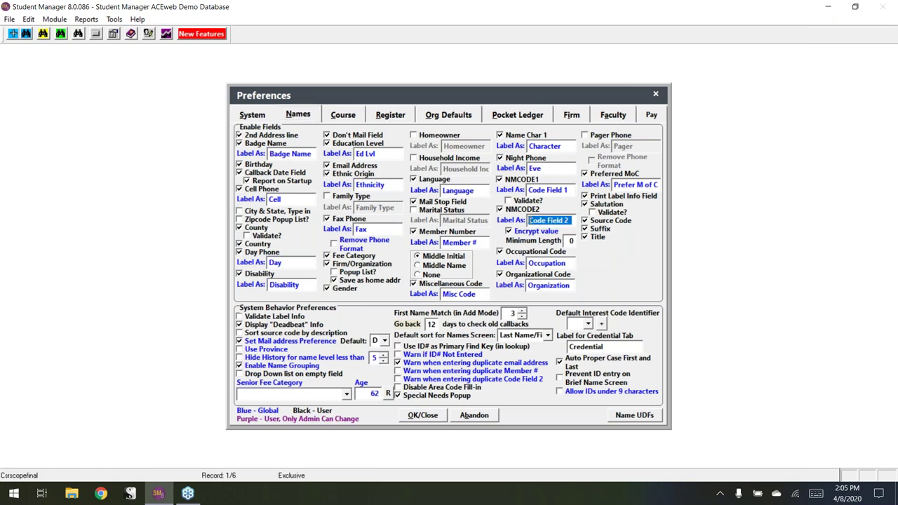
{"action": "type", "text": "SSN"}
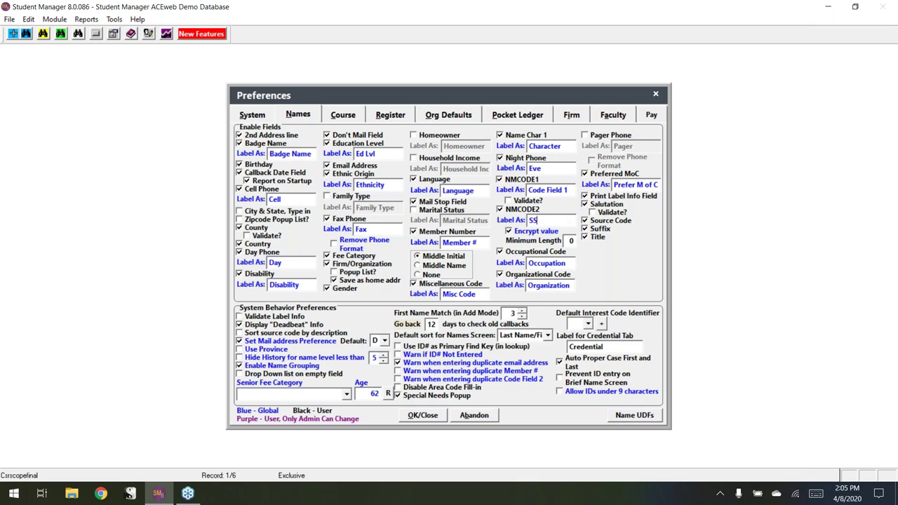
{"action": "left_click", "coordinate": [429, 417]}
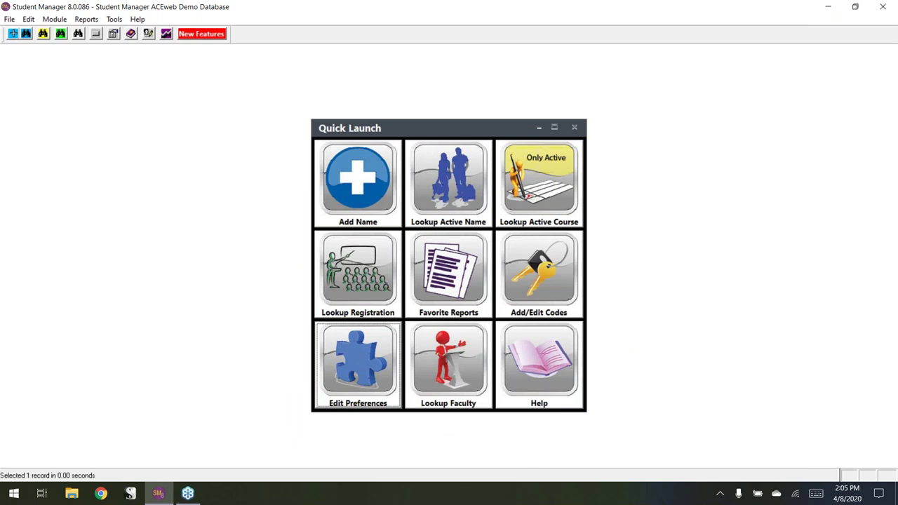
{"action": "key", "text": "F5"}
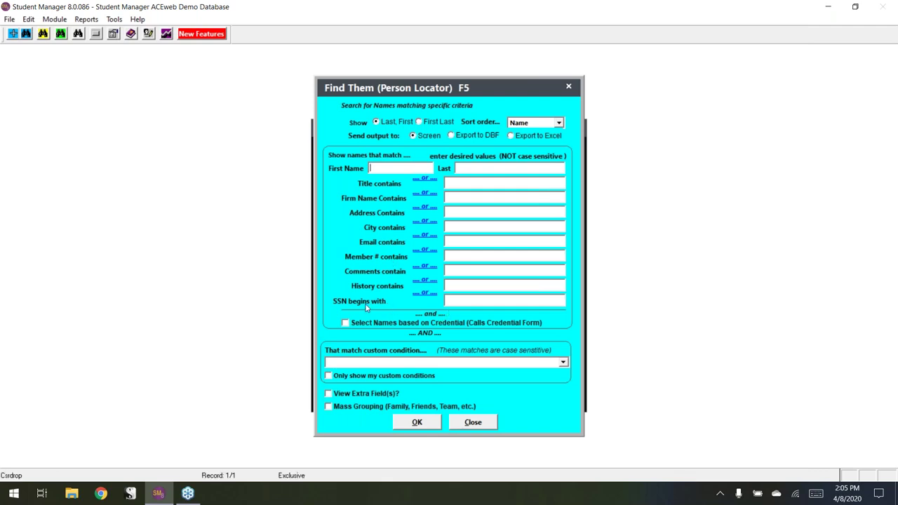
Search for SSN beginning with 123 with the extra NMCODE2 column shown, then close the results
{"action": "left_click", "coordinate": [451, 300]}
{"action": "type", "text": "123"}
{"action": "left_click", "coordinate": [329, 394]}
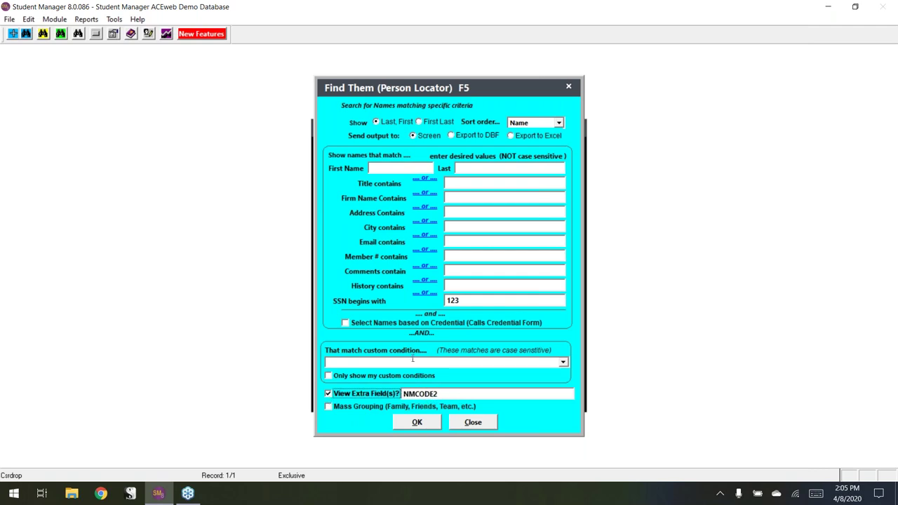
{"action": "left_click", "coordinate": [417, 423]}
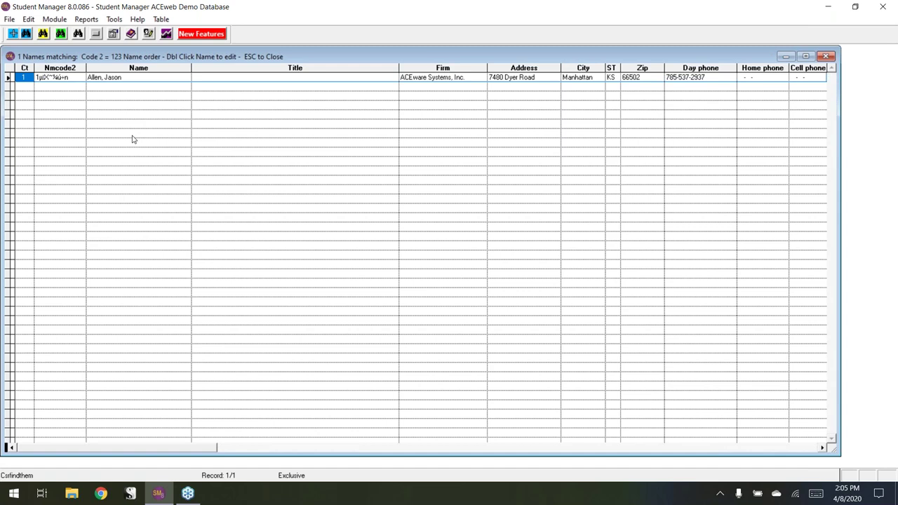
{"action": "key", "text": "Escape"}
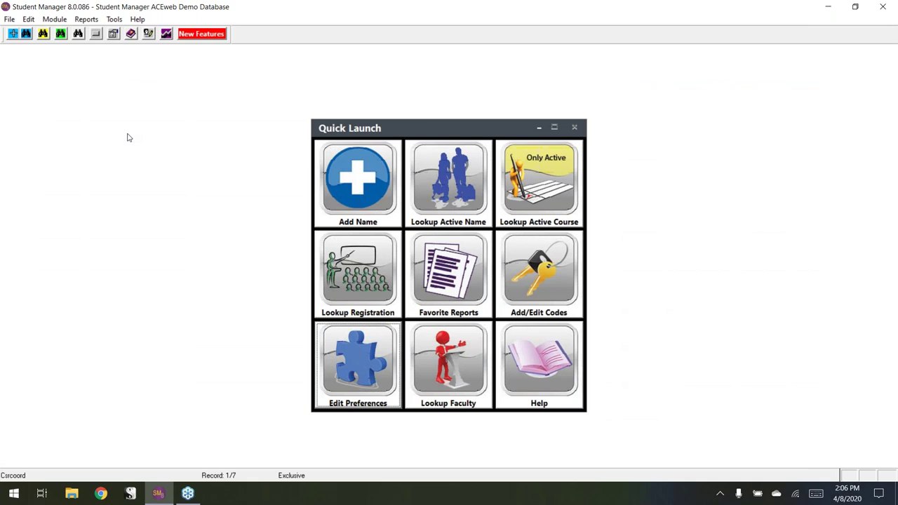
Choose the Names (w/registrations) report, set to modify it based on the default report
{"action": "left_click", "coordinate": [88, 21]}
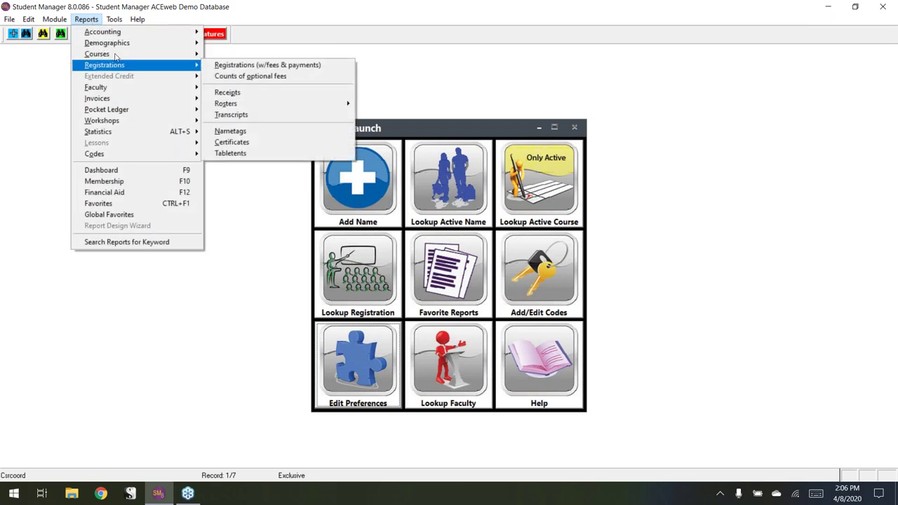
{"action": "mouse_move", "coordinate": [119, 43]}
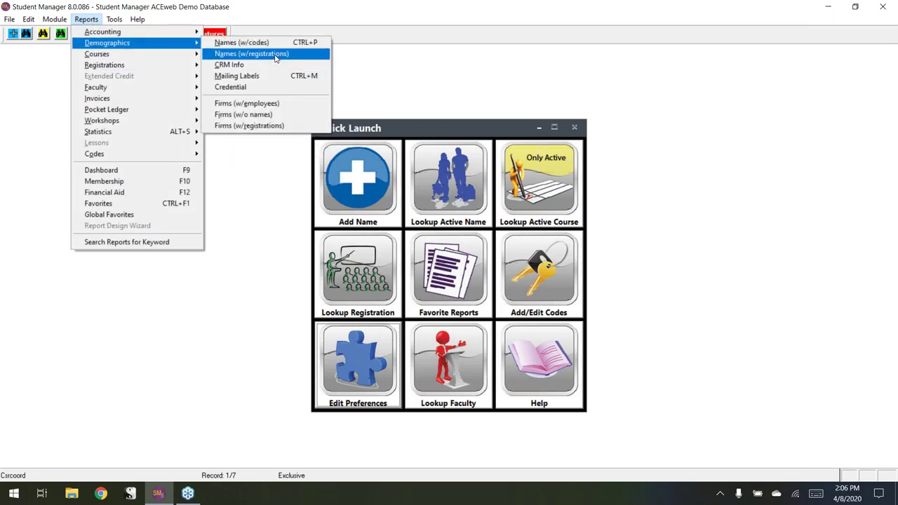
{"action": "left_click", "coordinate": [251, 53]}
{"action": "left_click", "coordinate": [451, 293]}
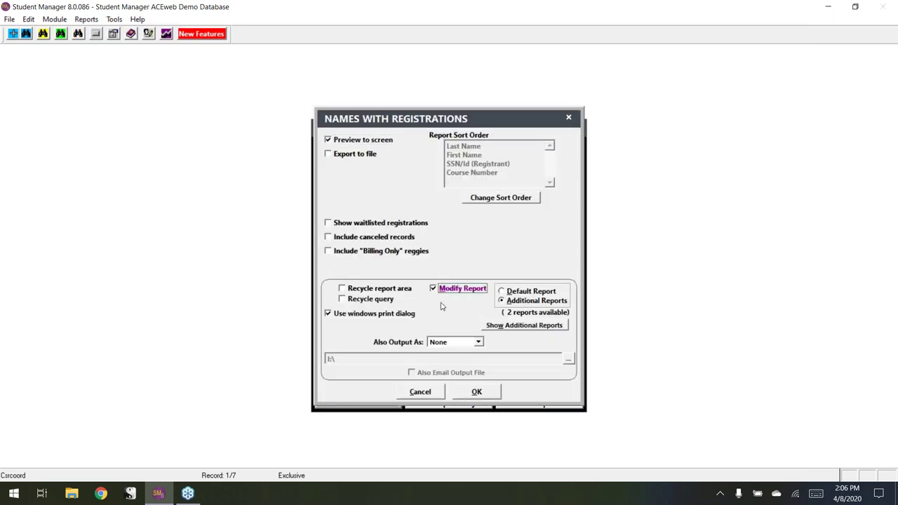
{"action": "left_click", "coordinate": [520, 294]}
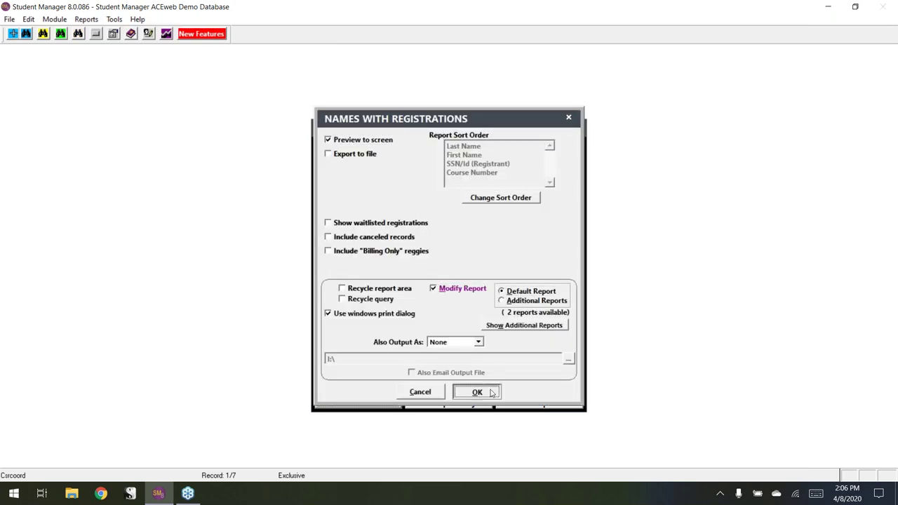
{"action": "left_click", "coordinate": [476, 392]}
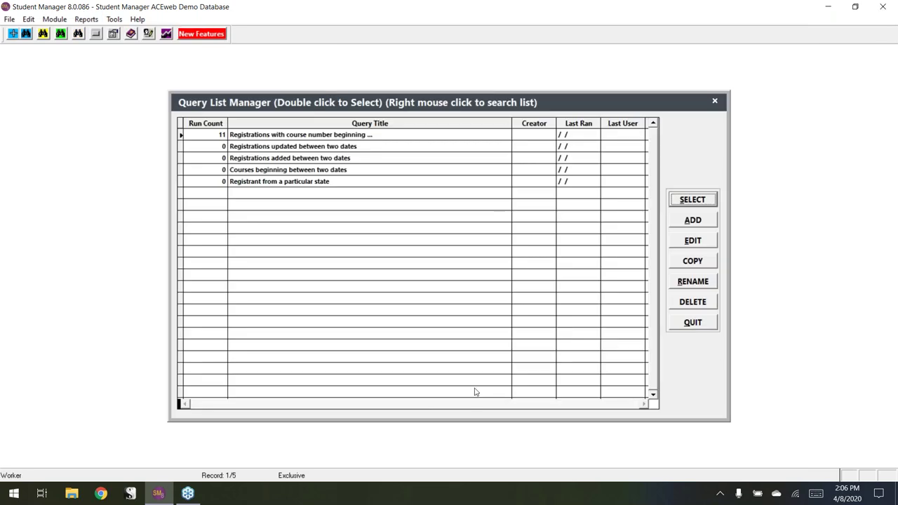
Run the 'Registrations with course number beginning' query for course number 20
{"action": "left_click", "coordinate": [693, 200]}
{"action": "type", "text": "2"}
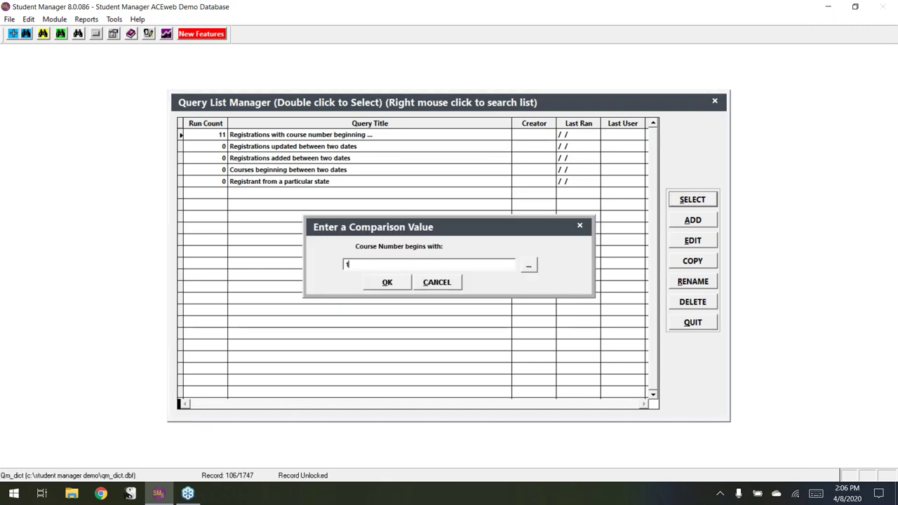
{"action": "key", "text": "BackSpace"}
{"action": "type", "text": "20"}
{"action": "key", "text": "Return"}
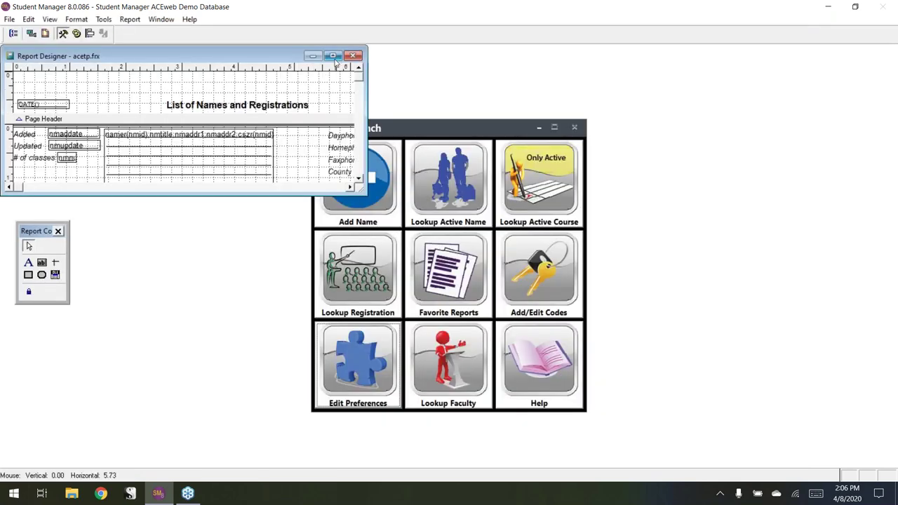
Maximize Report Designer and browse the cursor5 fields, such as rgcredit, in the Data Environment
{"action": "left_click", "coordinate": [334, 56]}
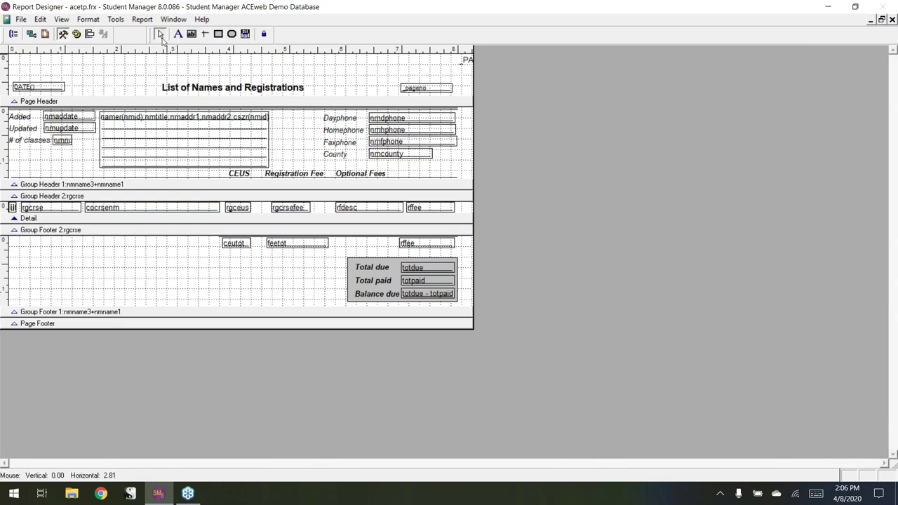
{"action": "left_click", "coordinate": [32, 34]}
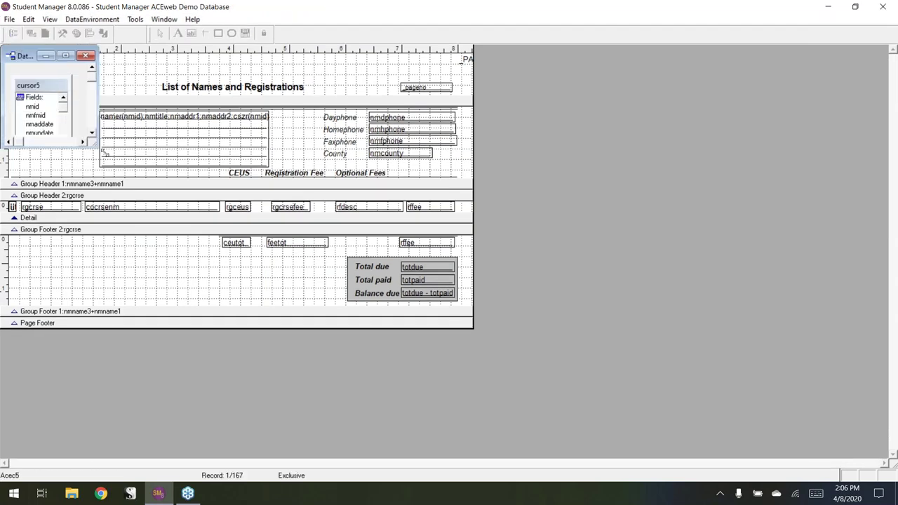
{"action": "left_click_drag", "start_coordinate": [64, 109], "coordinate": [64, 126]}
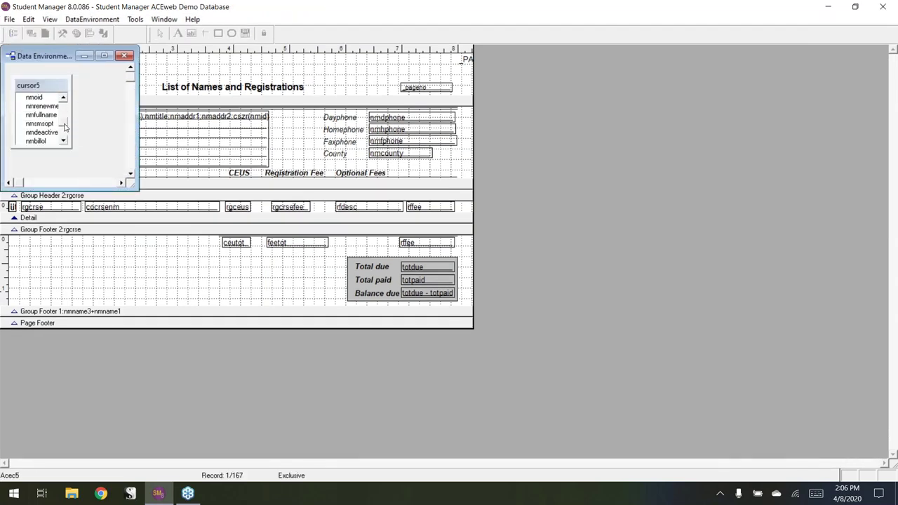
{"action": "left_click", "coordinate": [63, 127]}
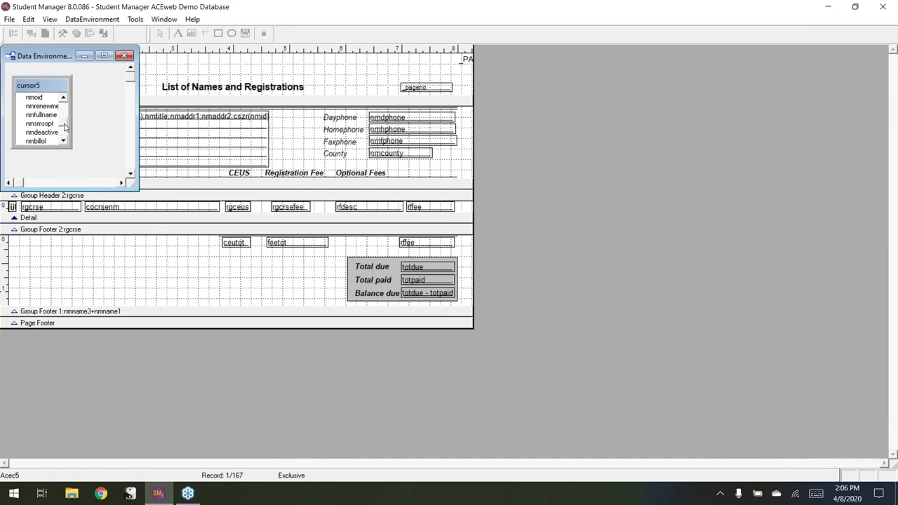
{"action": "left_click_drag", "start_coordinate": [63, 126], "coordinate": [63, 138]}
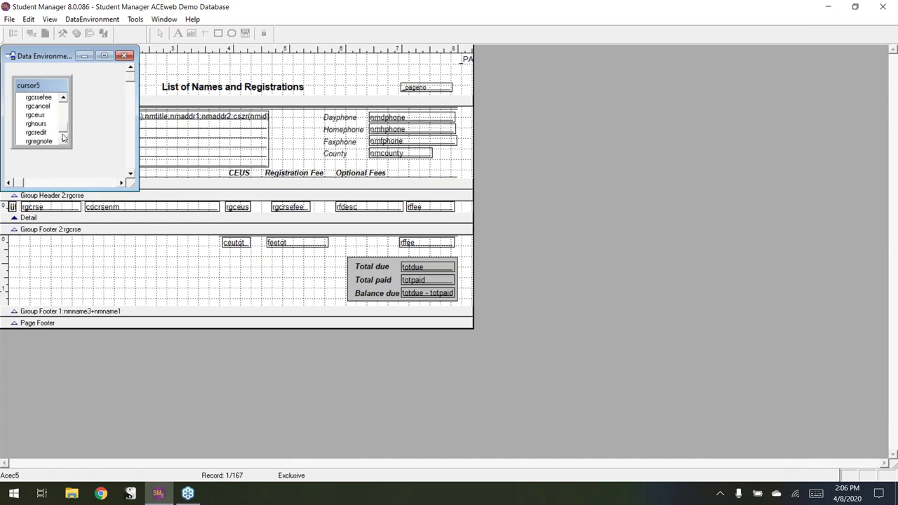
{"action": "left_click", "coordinate": [43, 134]}
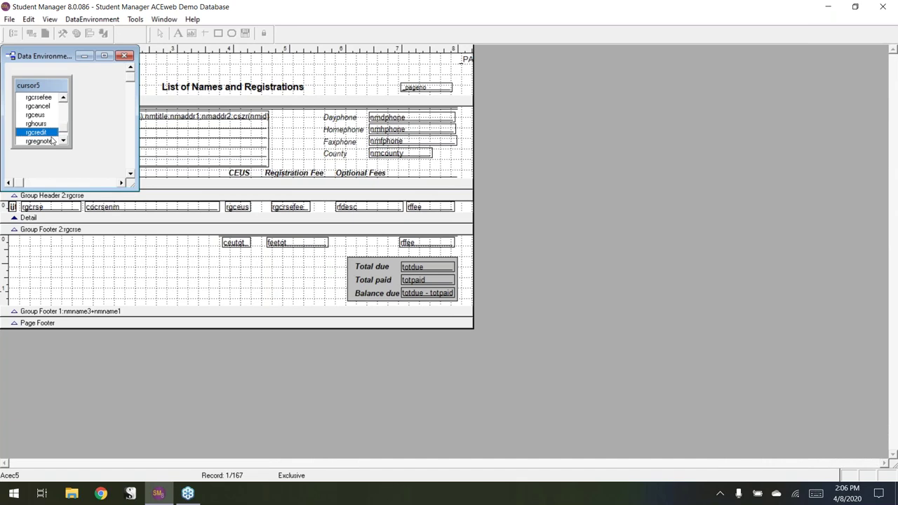
Close the Data Environment, the Report Designer and the List of Names and Registrations preview
{"action": "left_click", "coordinate": [124, 56]}
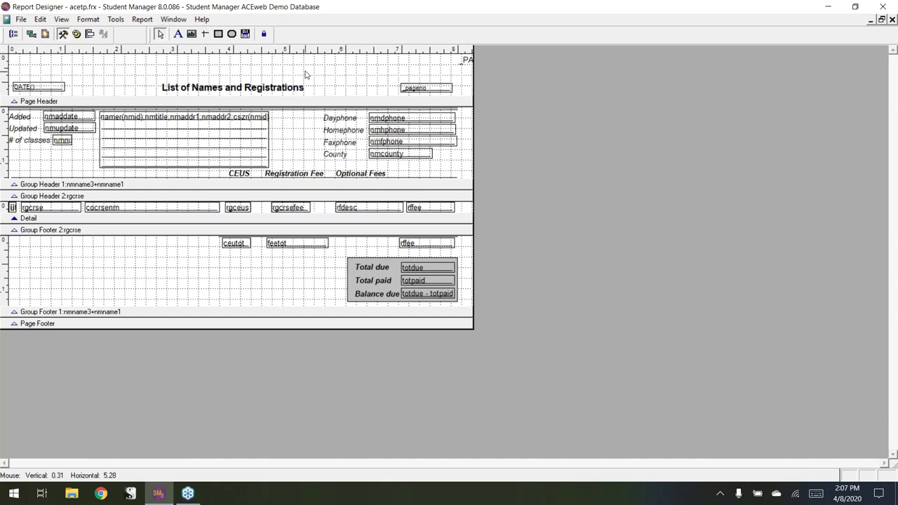
{"action": "left_click", "coordinate": [893, 20]}
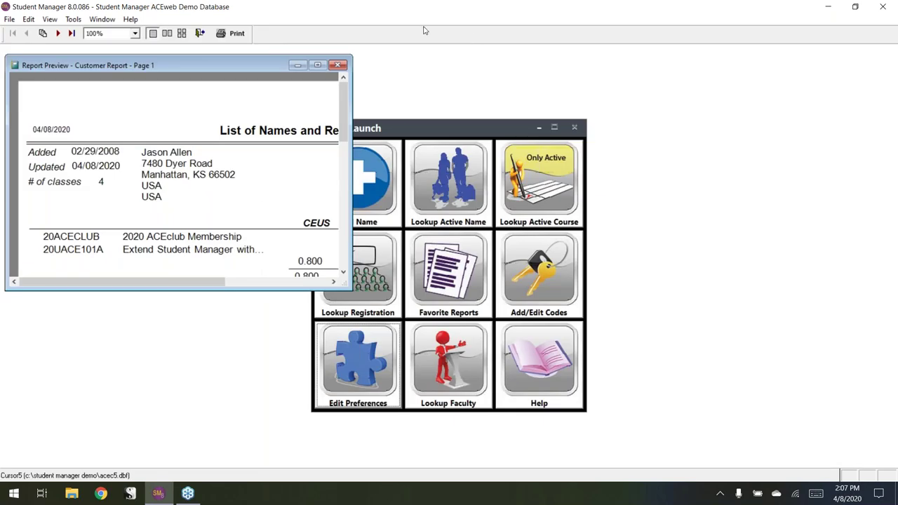
{"action": "left_click", "coordinate": [340, 71]}
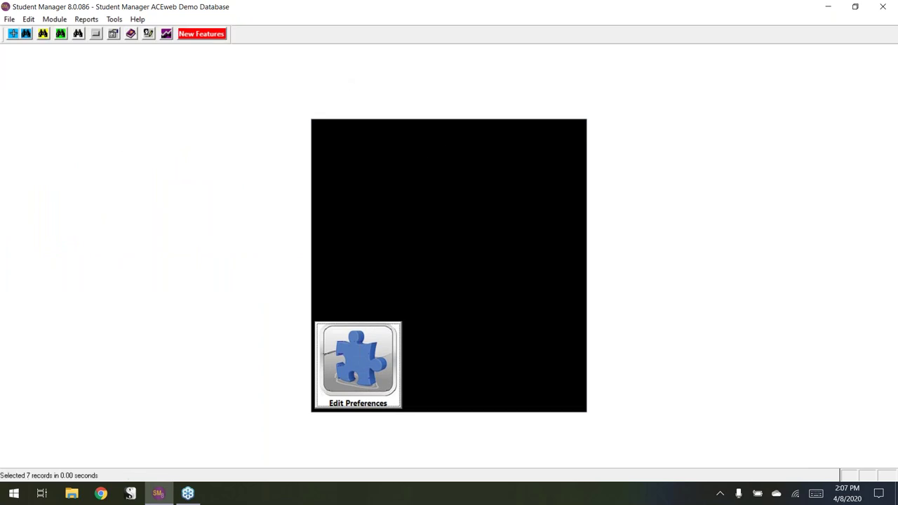
Dismiss the F7 payment lookup and bring up the F2 Enrollment Report Quick List
{"action": "key", "text": "F7"}
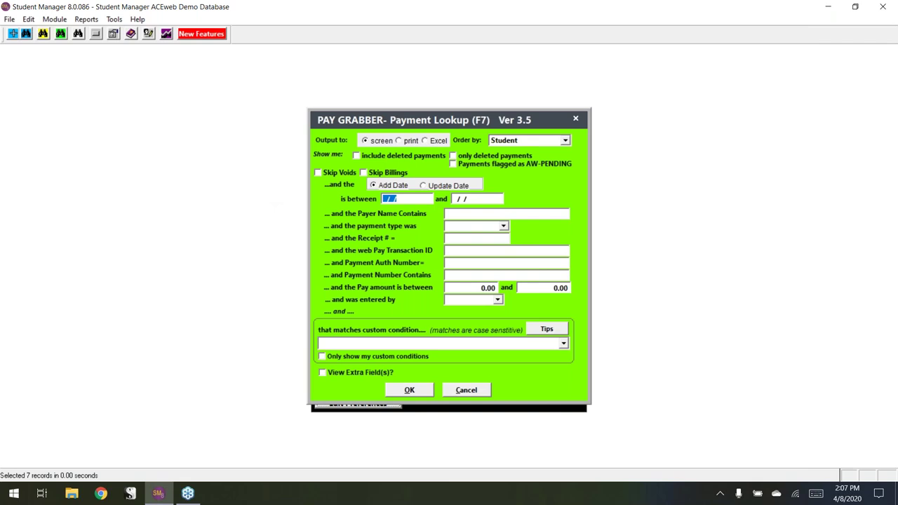
{"action": "key", "text": "Escape"}
{"action": "key", "text": "F2"}
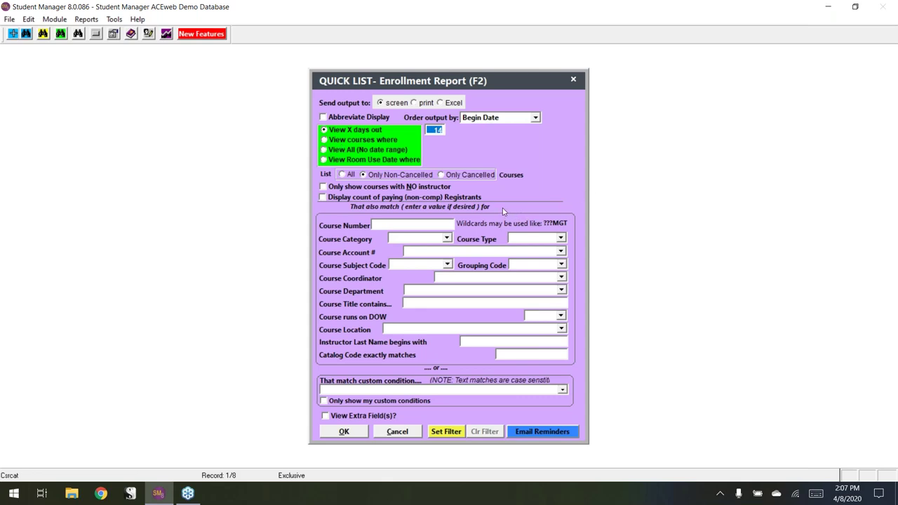
Run the enrollment list for 60 days out, ordered by Add Date
{"action": "left_click", "coordinate": [527, 119]}
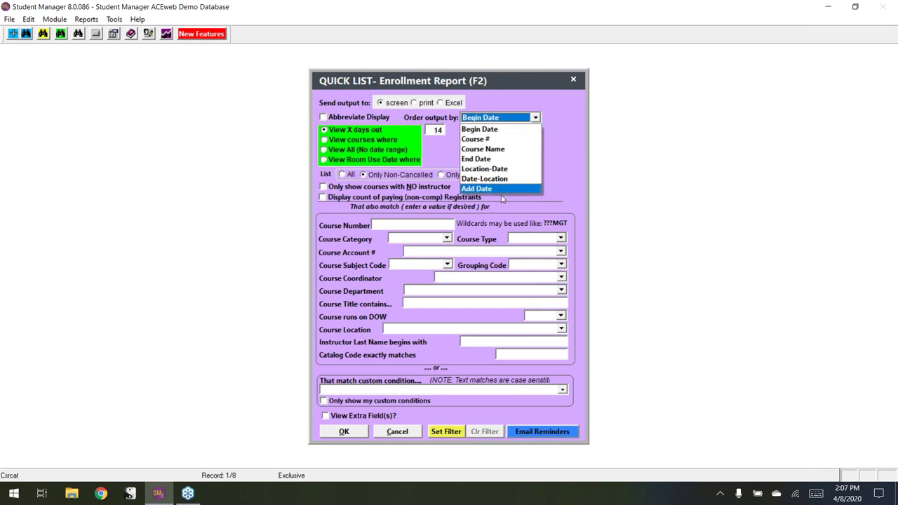
{"action": "left_click", "coordinate": [501, 191]}
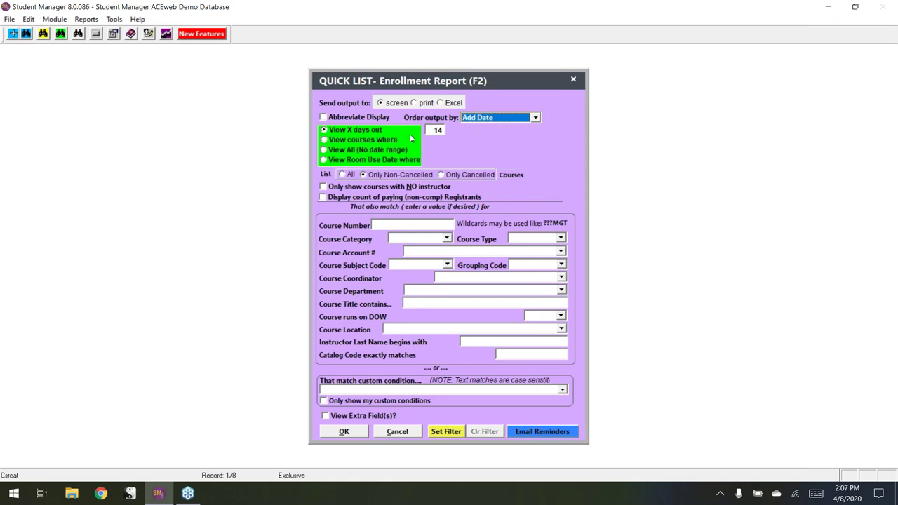
{"action": "left_click", "coordinate": [437, 130]}
{"action": "type", "text": "60"}
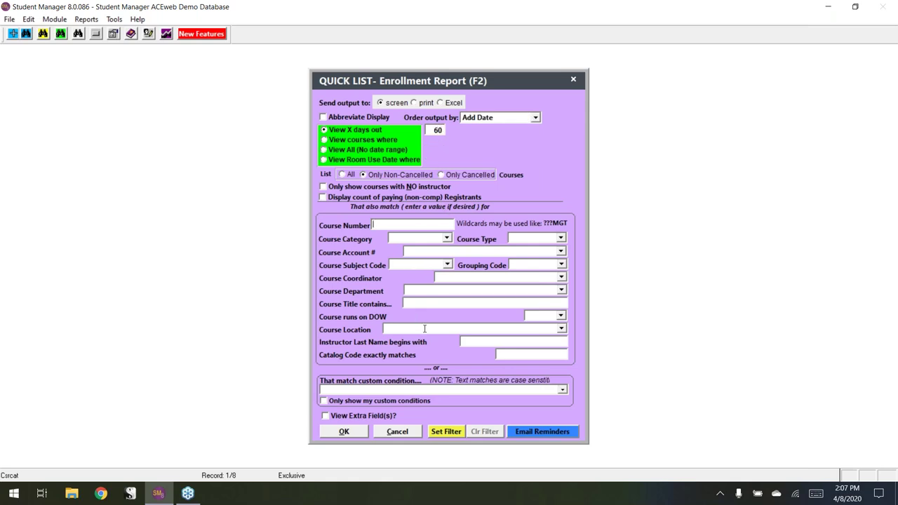
{"action": "left_click", "coordinate": [348, 433]}
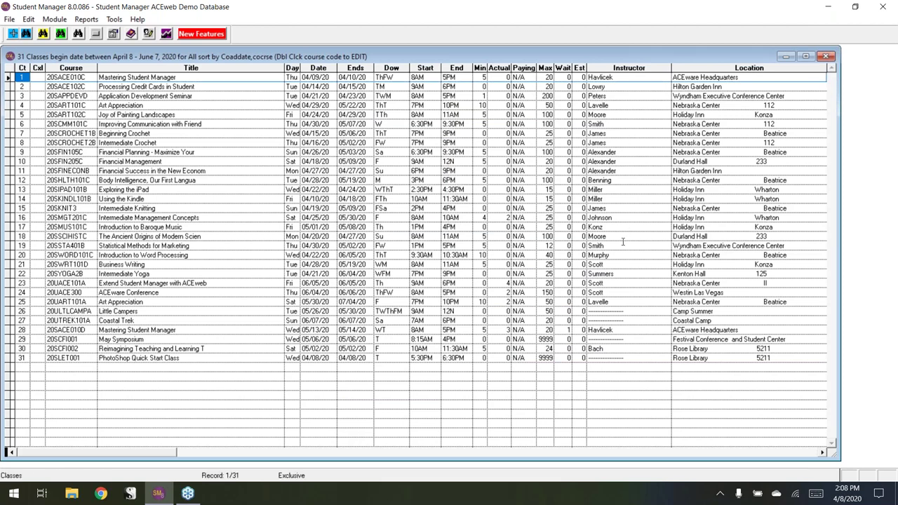
Scroll across the 31-class results grid, then close it
{"action": "left_click", "coordinate": [202, 455]}
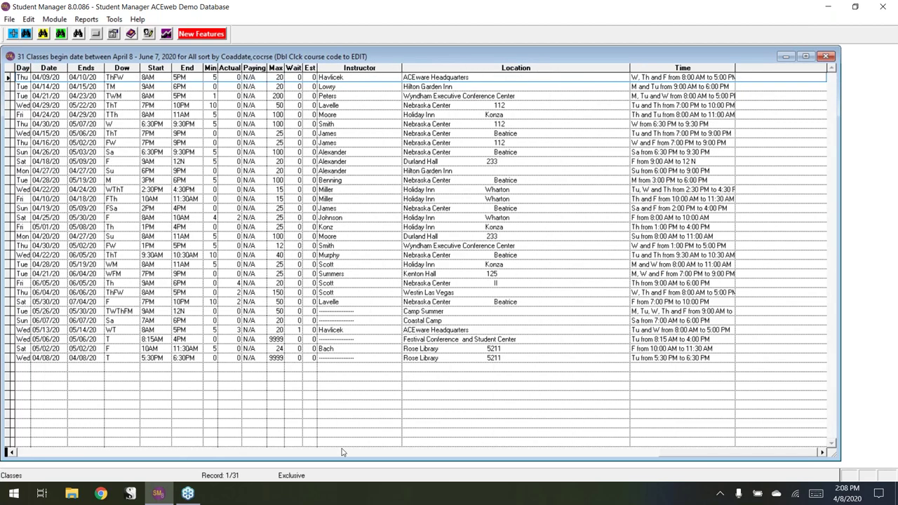
{"action": "left_click", "coordinate": [342, 452]}
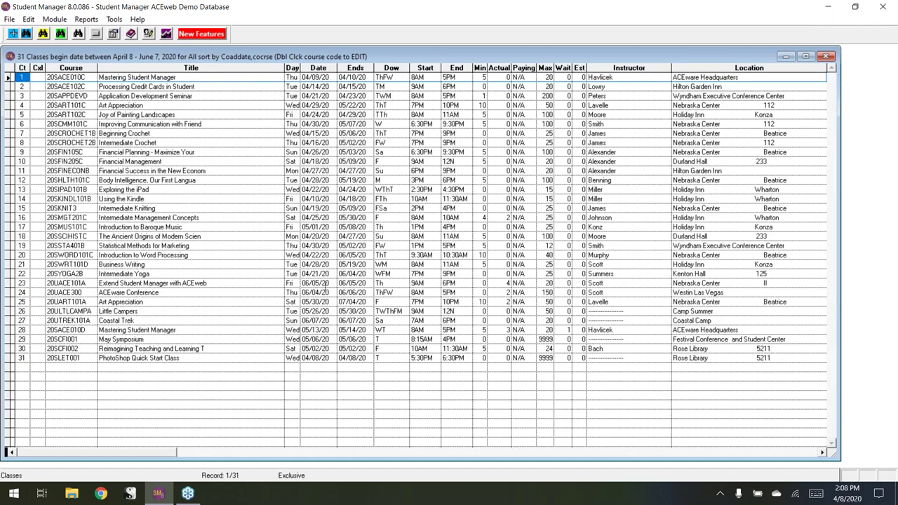
{"action": "key", "text": "Escape"}
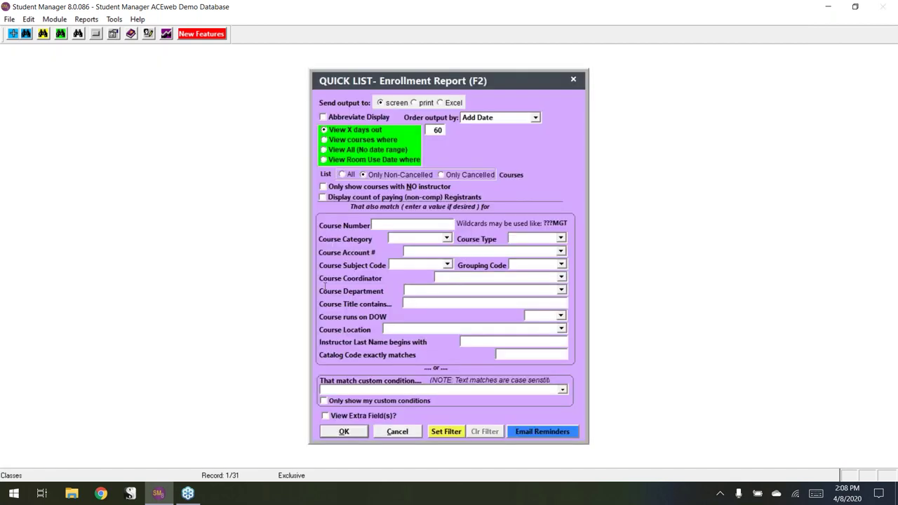
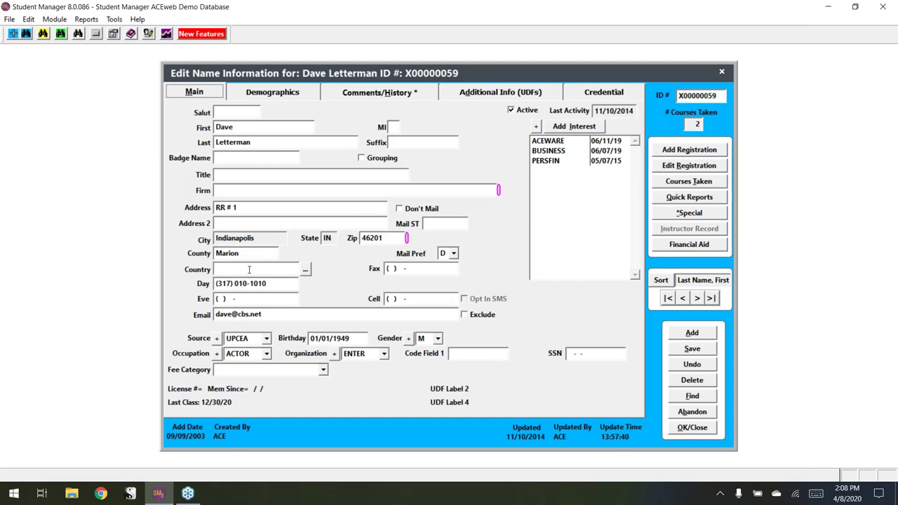
Open the Attendance Tracker for the student's record with F11
{"action": "key", "text": "F11"}
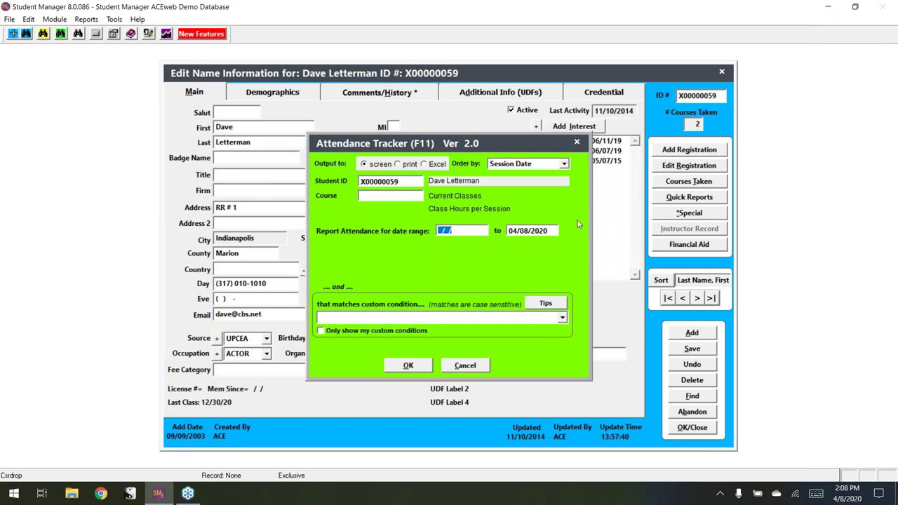
Run the attendance report, inspect the NOSHOW codes on the first and third sessions, then close it
{"action": "left_click", "coordinate": [408, 366]}
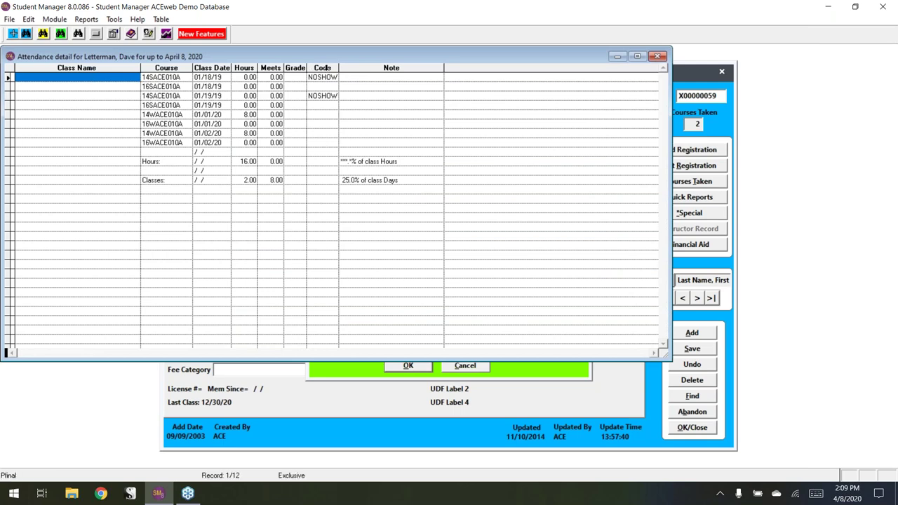
{"action": "left_click", "coordinate": [320, 77]}
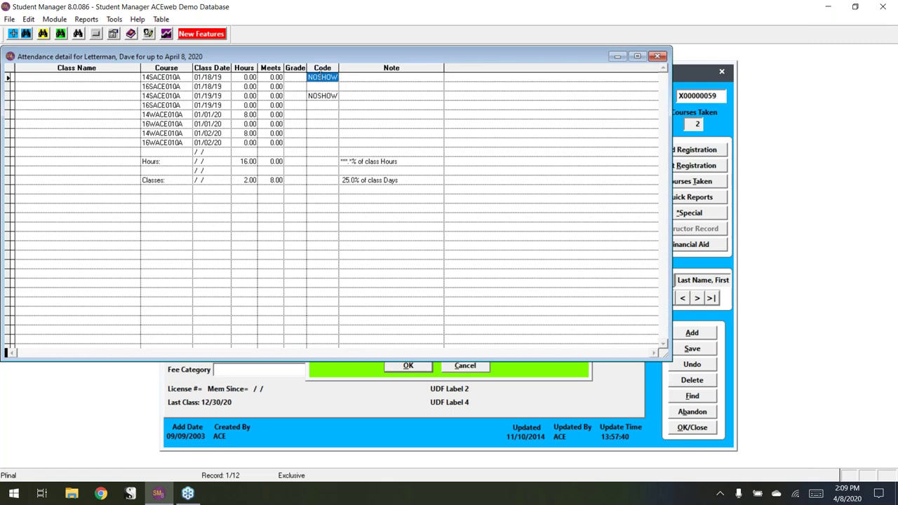
{"action": "left_click", "coordinate": [327, 96]}
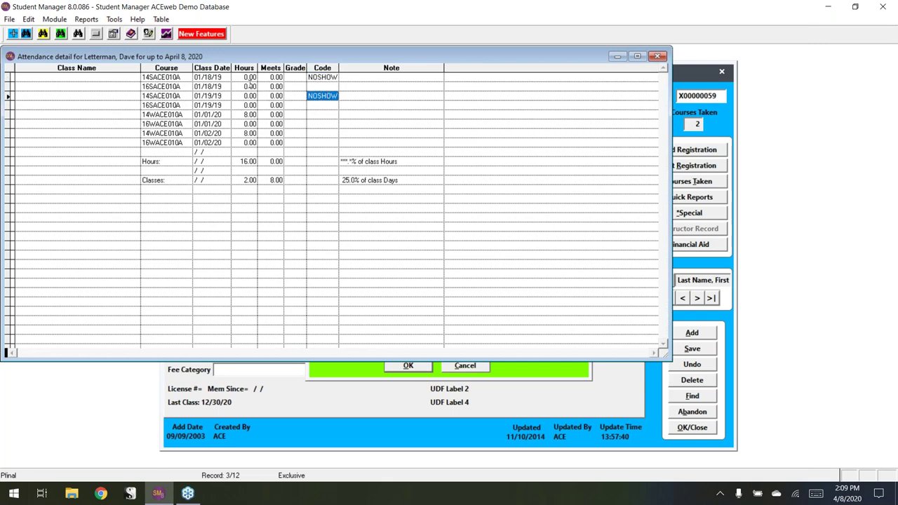
{"action": "left_click", "coordinate": [333, 86]}
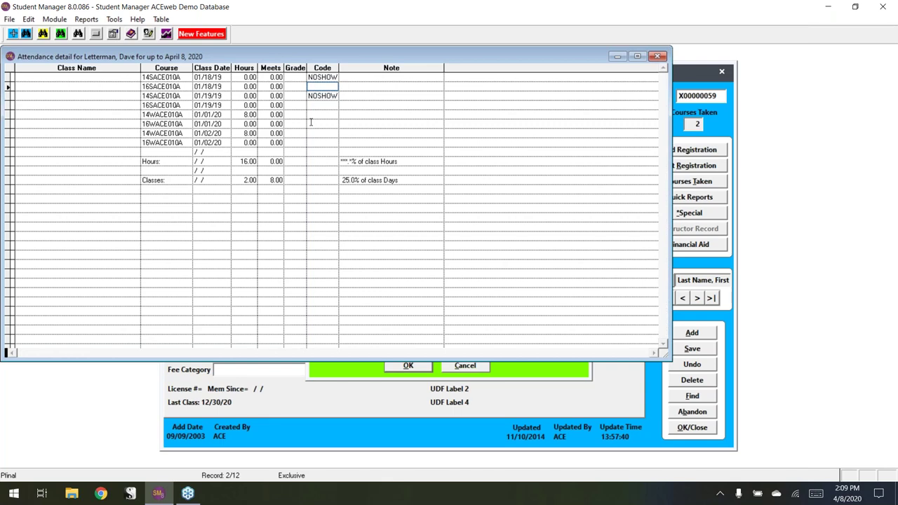
{"action": "left_click", "coordinate": [325, 76]}
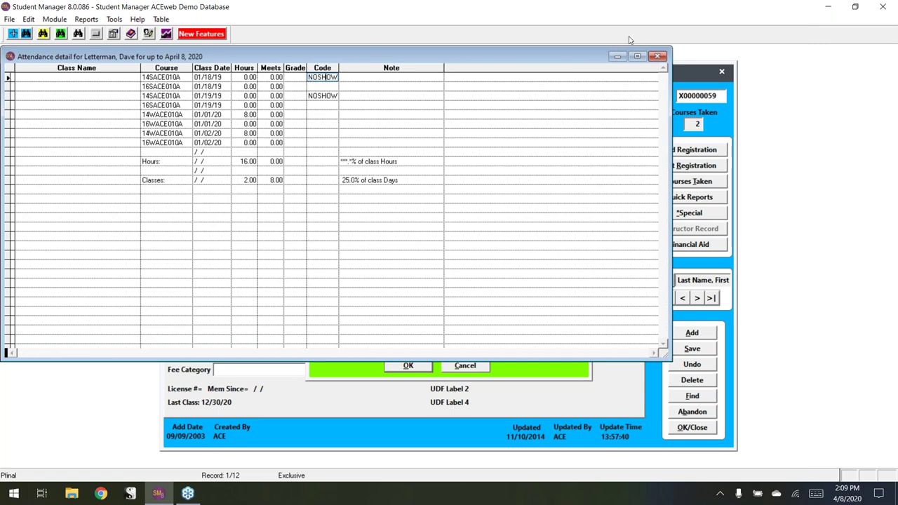
{"action": "left_click", "coordinate": [657, 56]}
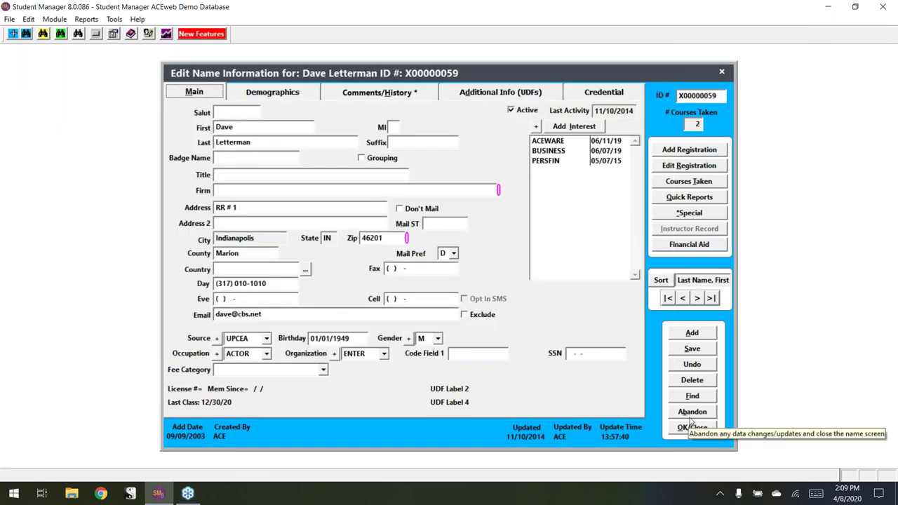
Abandon the student's record and open the Data Cleanup Code Areas tool
{"action": "left_click", "coordinate": [692, 417]}
{"action": "left_click", "coordinate": [114, 19]}
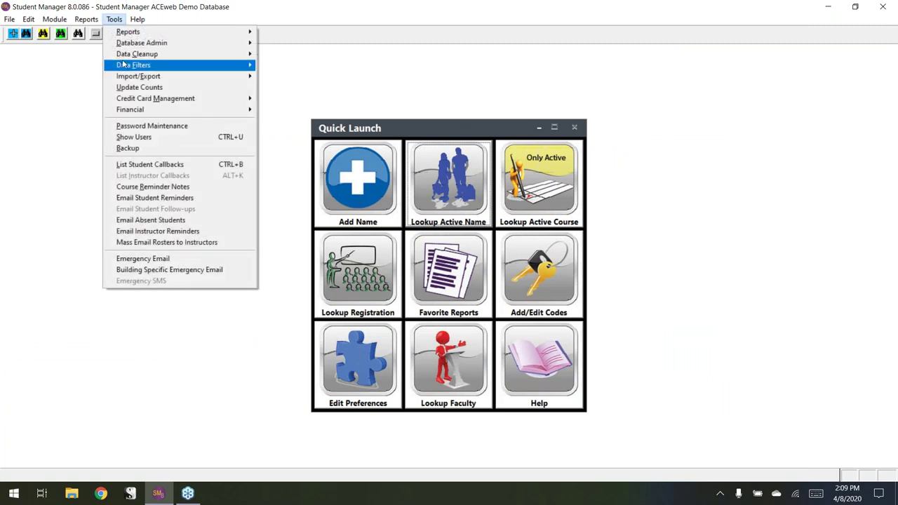
{"action": "mouse_move", "coordinate": [133, 64]}
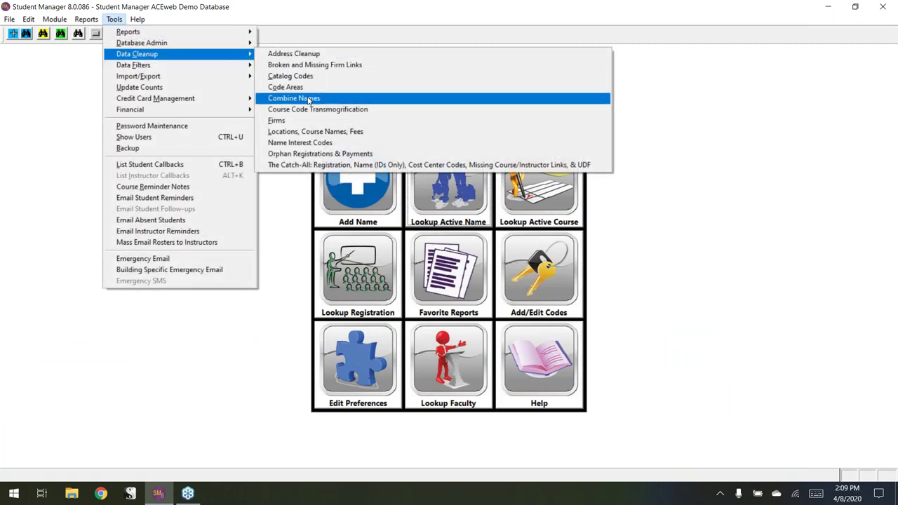
{"action": "left_click", "coordinate": [307, 90]}
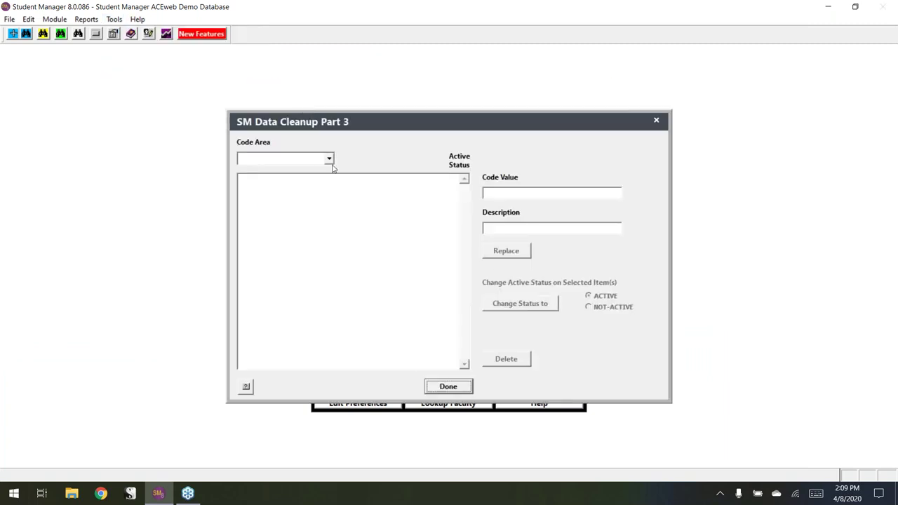
Show the Membership Codes code area, listing ACECLUB and OLLI
{"action": "left_click", "coordinate": [330, 159]}
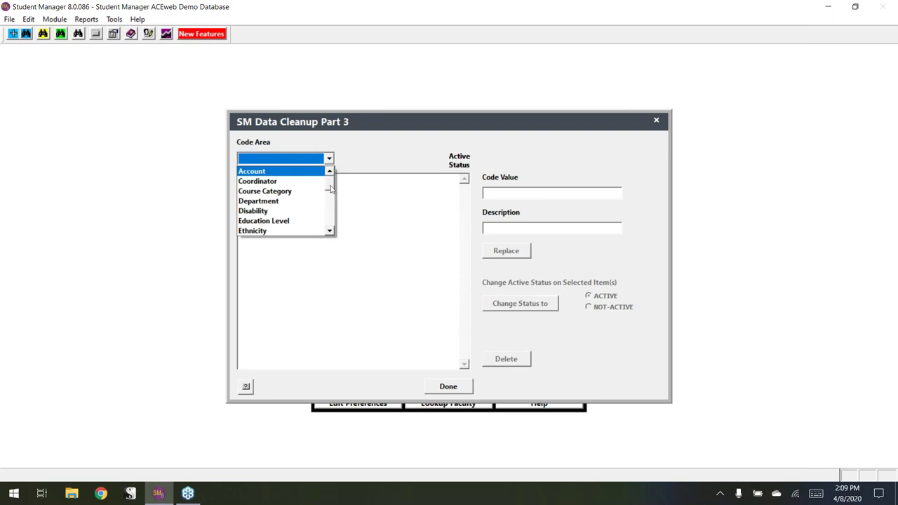
{"action": "scroll", "coordinate": [327, 212], "scroll_direction": "down", "scroll_amount": 4}
{"action": "scroll", "coordinate": [327, 212], "scroll_direction": "down", "scroll_amount": 1}
{"action": "scroll", "coordinate": [327, 213], "scroll_direction": "up", "scroll_amount": 1}
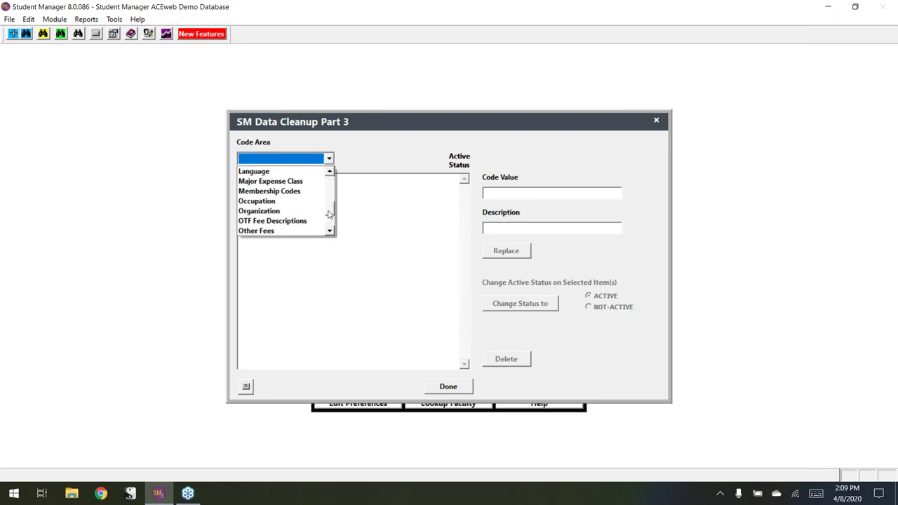
{"action": "left_click", "coordinate": [282, 191]}
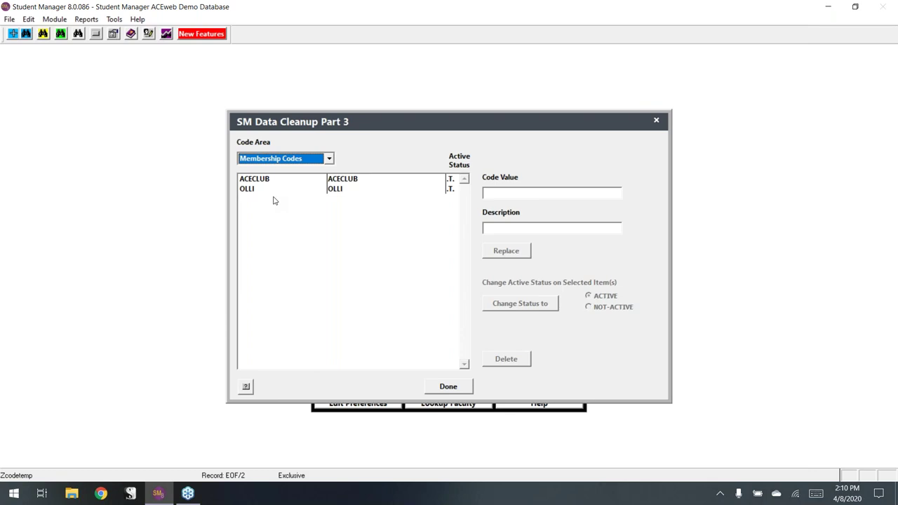
Run the Deadbeat report with export to file, for course numbers beginning with 20
{"action": "left_click", "coordinate": [448, 386]}
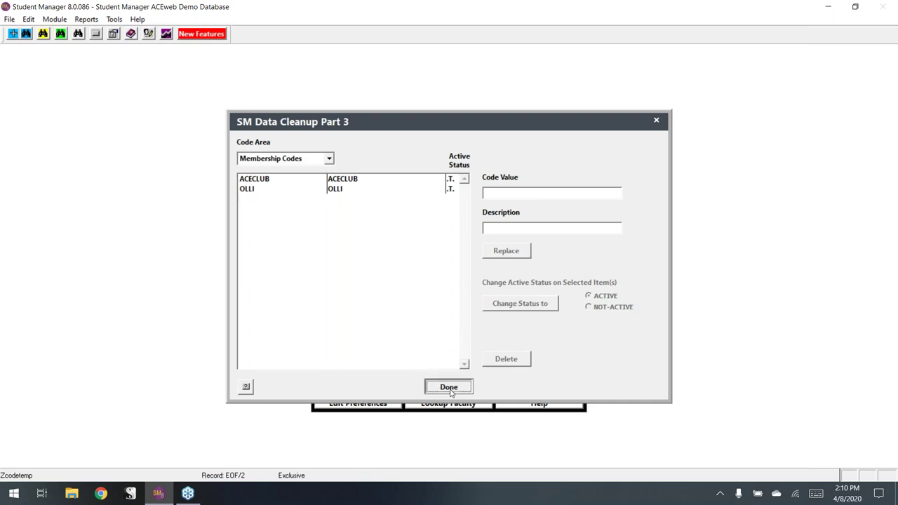
{"action": "left_click", "coordinate": [86, 19]}
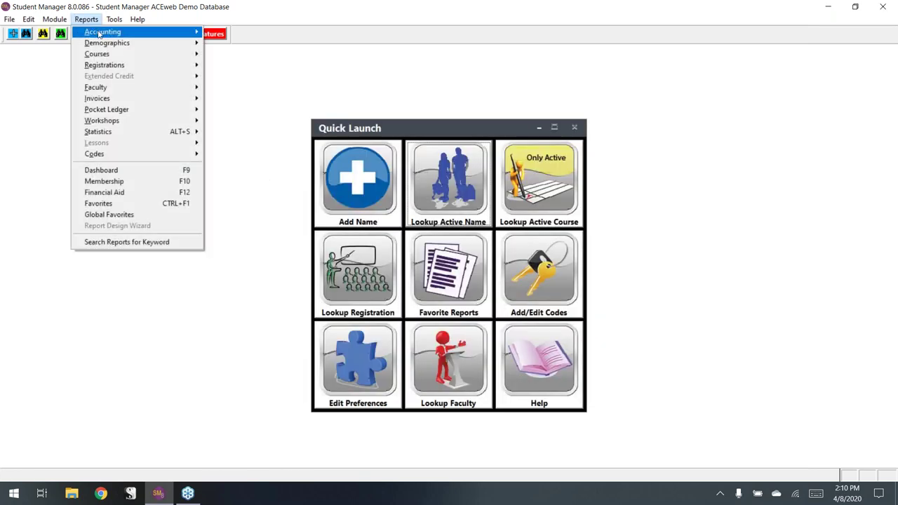
{"action": "mouse_move", "coordinate": [113, 33]}
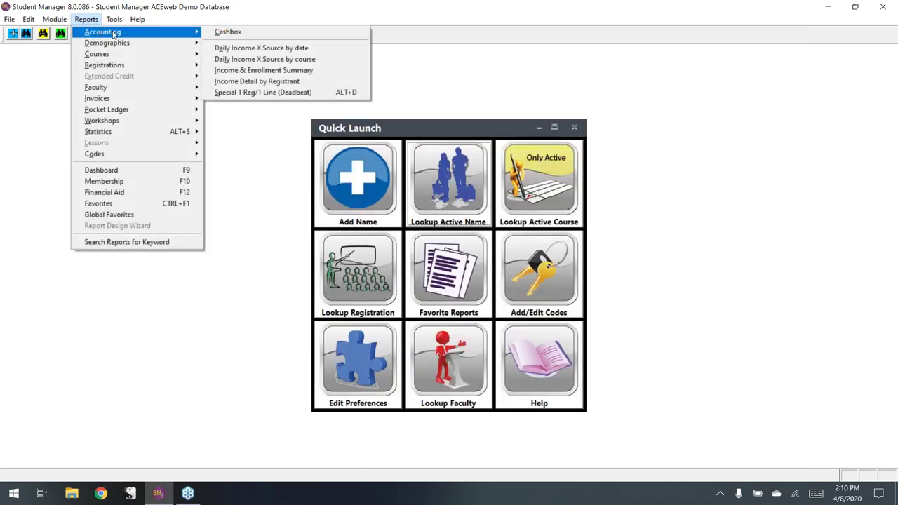
{"action": "left_click", "coordinate": [241, 93]}
{"action": "left_click", "coordinate": [335, 156]}
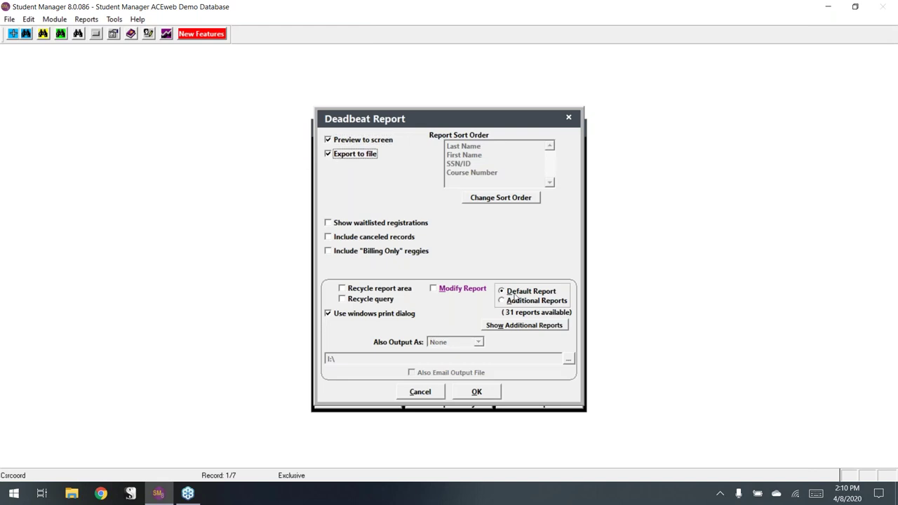
{"action": "left_click", "coordinate": [481, 396]}
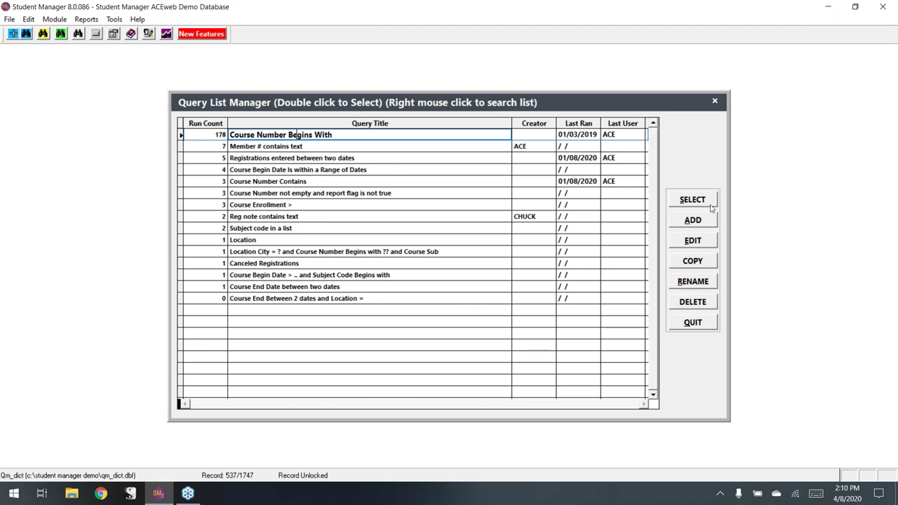
{"action": "left_click", "coordinate": [698, 203]}
{"action": "type", "text": "20"}
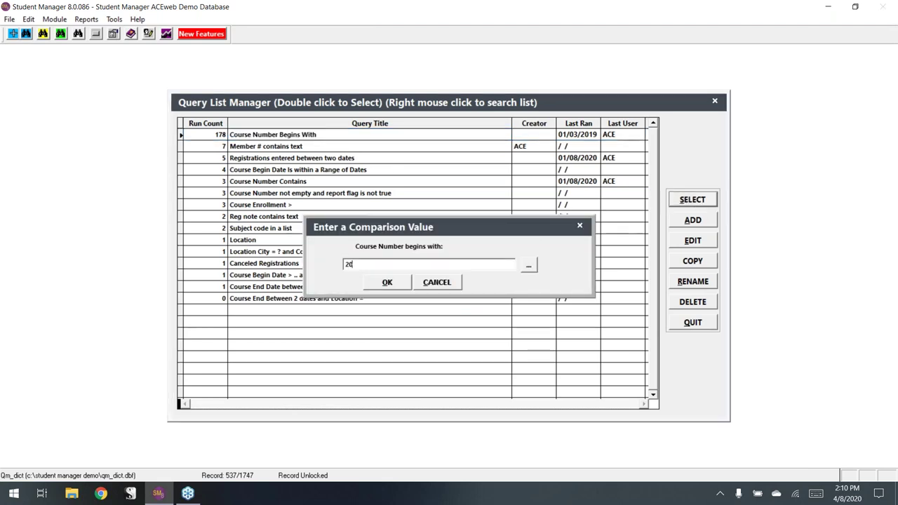
{"action": "key", "text": "Return"}
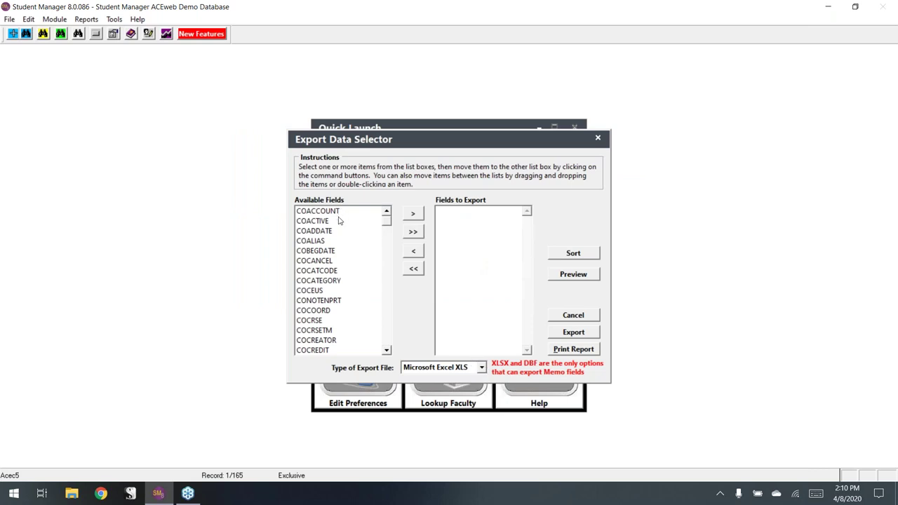
Export COBEGDATE and COCRSE to a Microsoft Excel XLSX file named test
{"action": "double_click", "coordinate": [327, 255]}
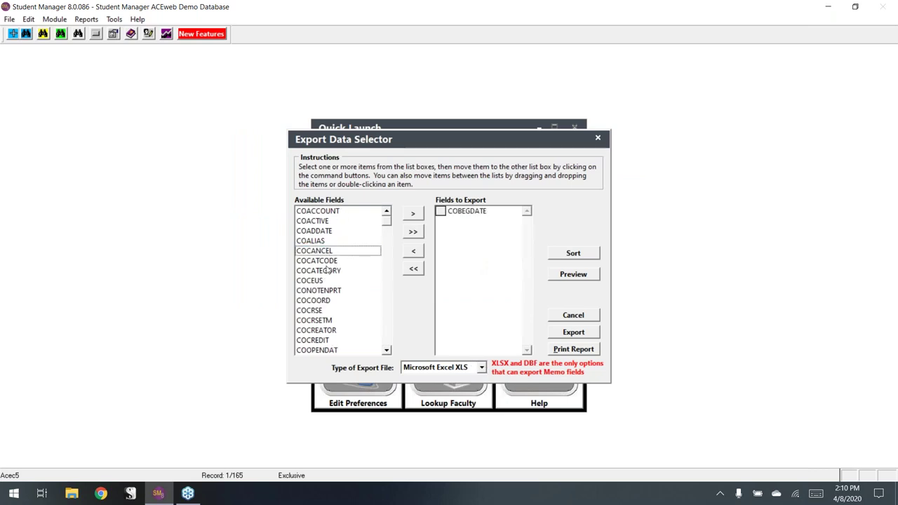
{"action": "double_click", "coordinate": [313, 310]}
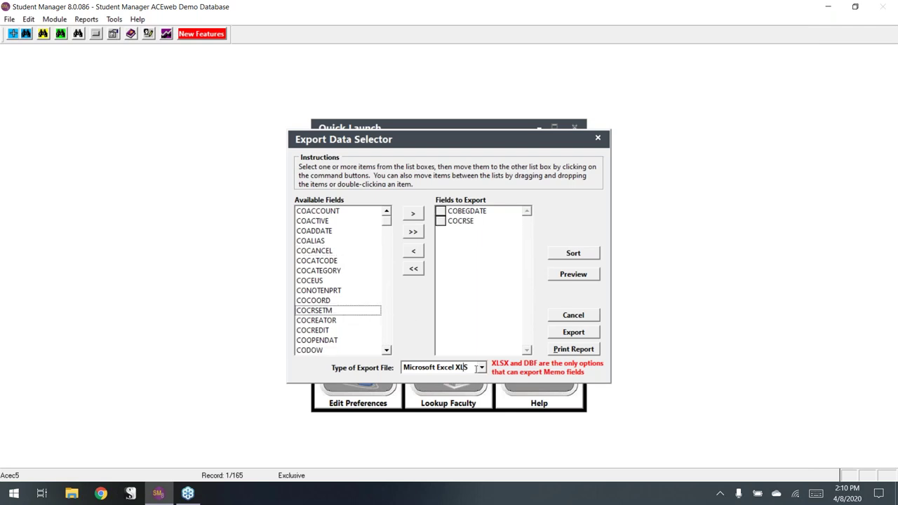
{"action": "left_click", "coordinate": [476, 368]}
{"action": "left_click", "coordinate": [473, 442]}
{"action": "left_click", "coordinate": [572, 332]}
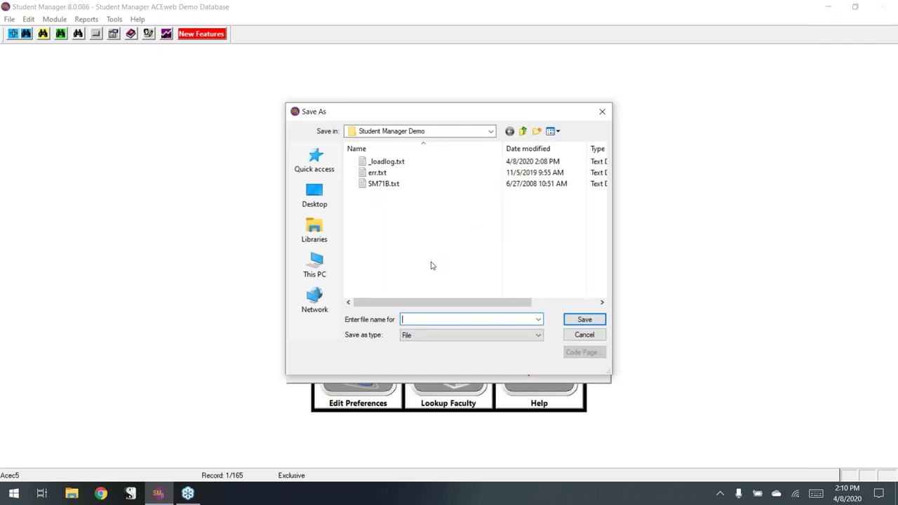
{"action": "type", "text": "test"}
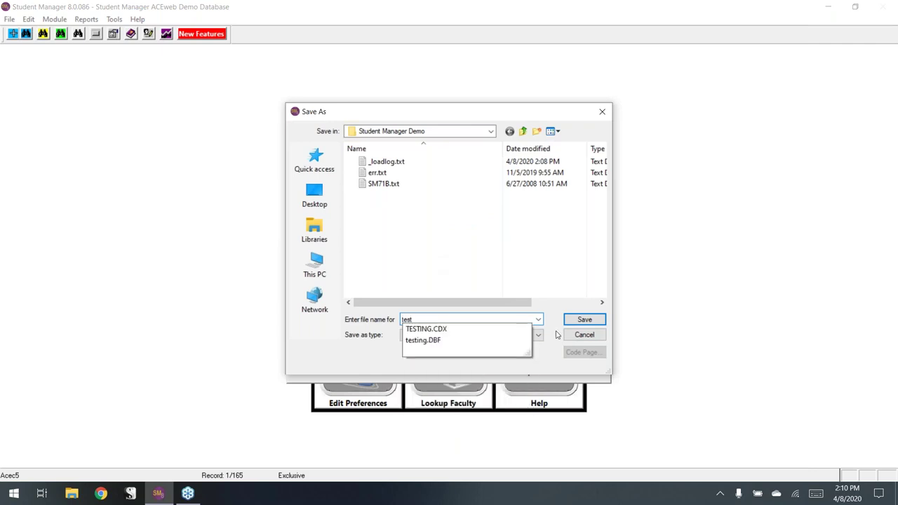
{"action": "left_click", "coordinate": [593, 320]}
{"action": "left_click", "coordinate": [593, 320]}
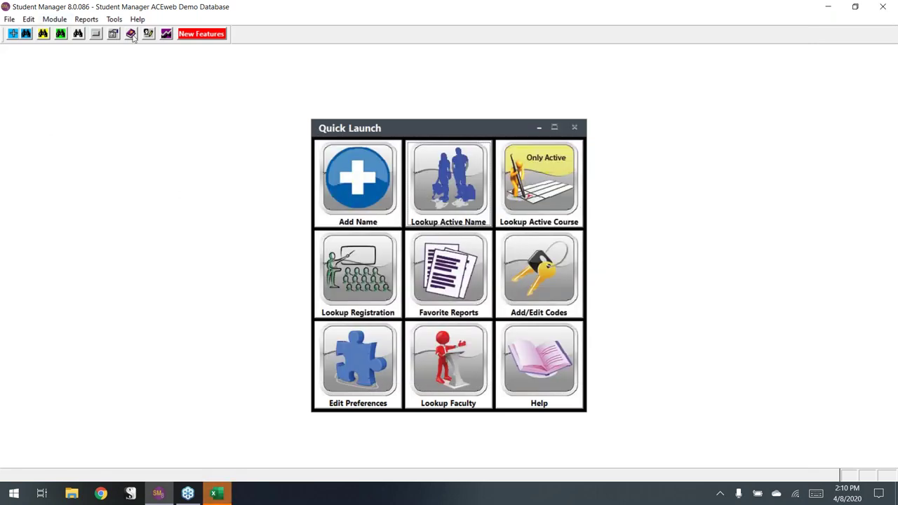
Run the Deadbeat report again with Export to file turned on
{"action": "left_click", "coordinate": [86, 19]}
{"action": "mouse_move", "coordinate": [94, 38]}
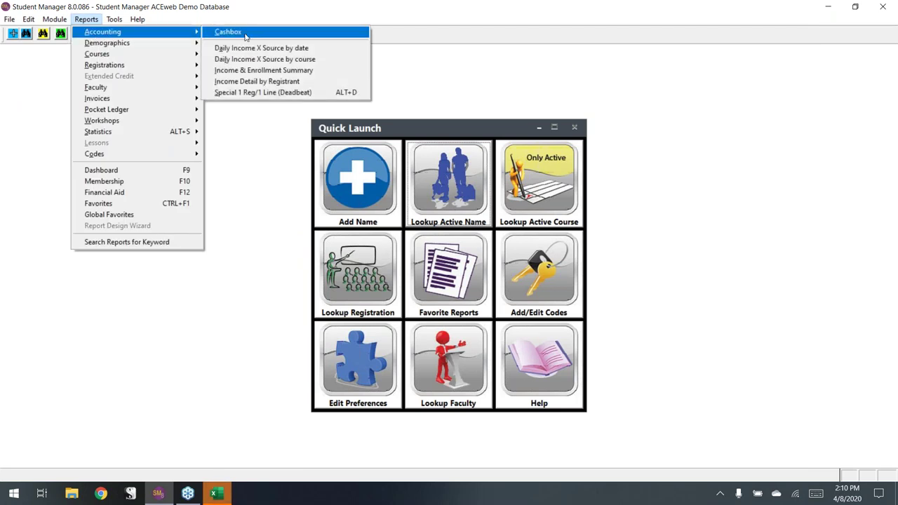
{"action": "left_click", "coordinate": [261, 92]}
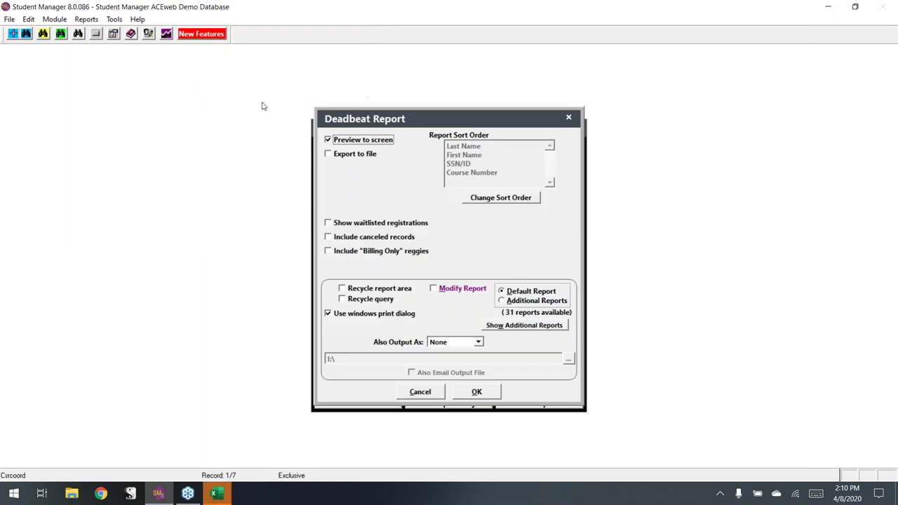
{"action": "left_click", "coordinate": [338, 158]}
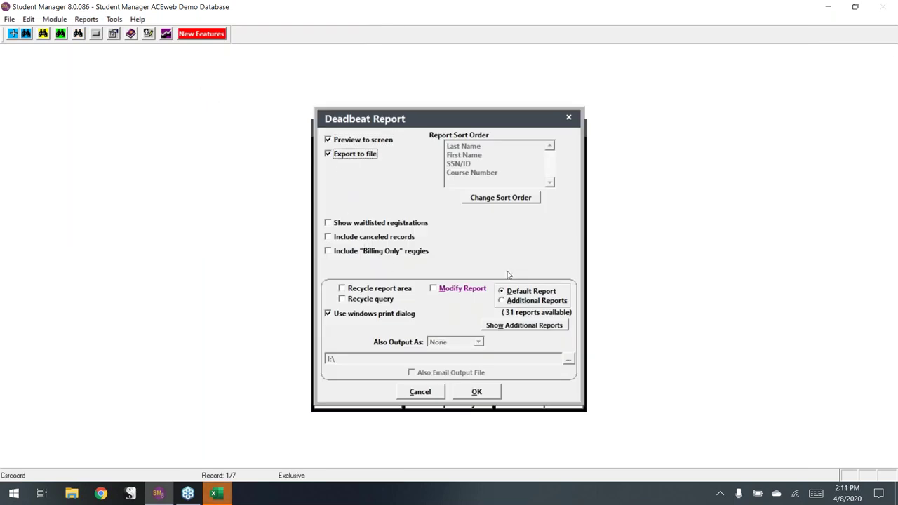
{"action": "left_click", "coordinate": [483, 392]}
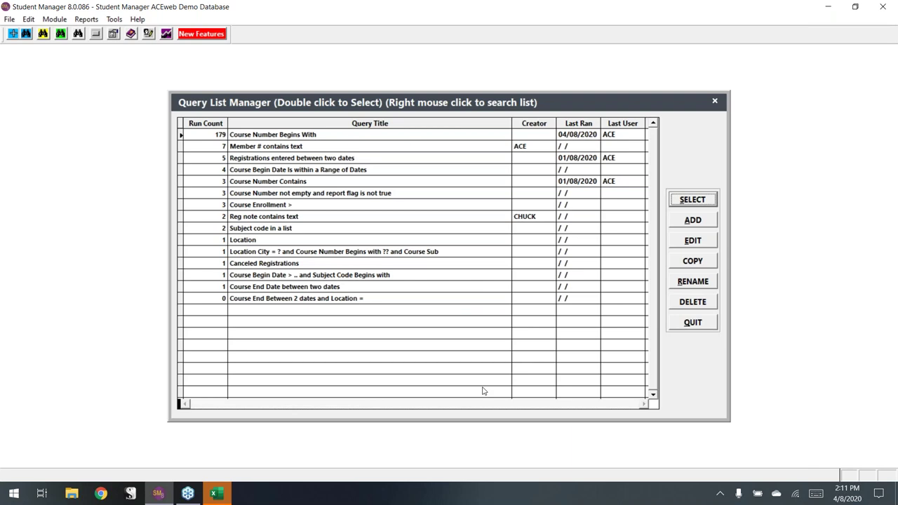
Filter for course numbers beginning with 20, then review and close TEST.xlsx
{"action": "left_click", "coordinate": [691, 202]}
{"action": "type", "text": "20"}
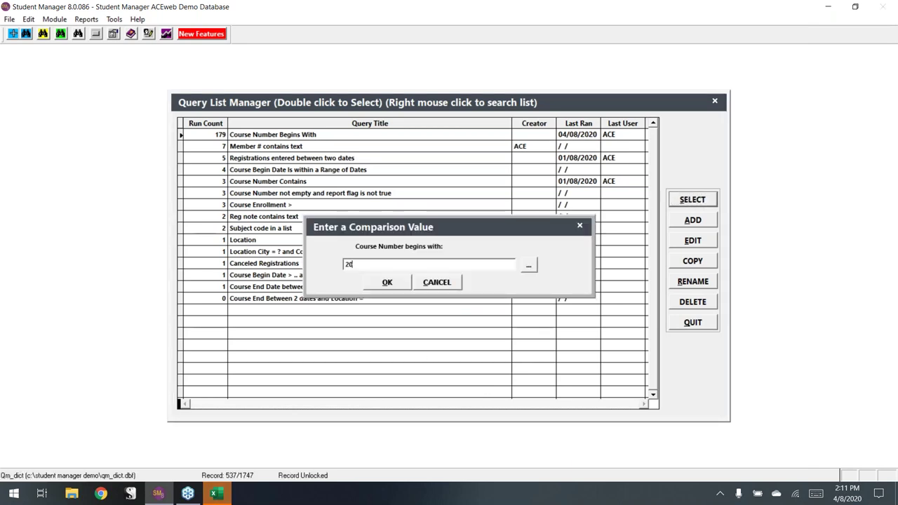
{"action": "left_click", "coordinate": [388, 283]}
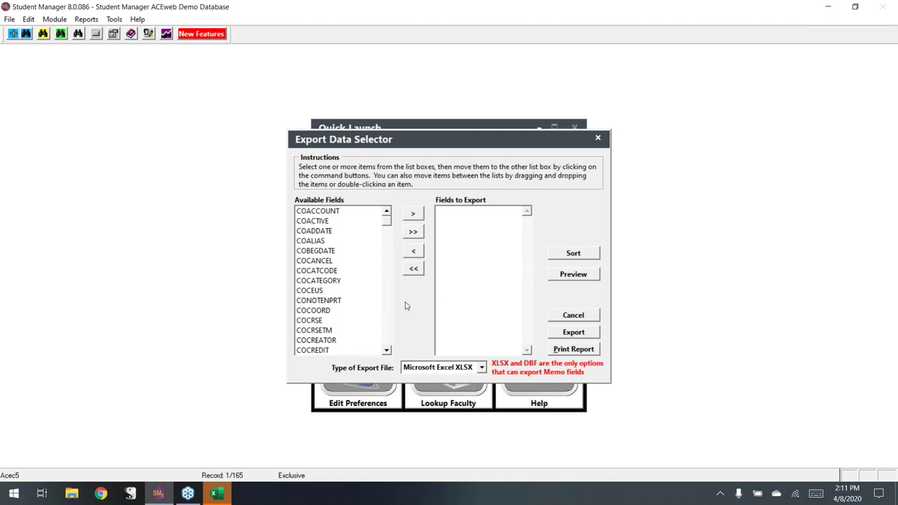
{"action": "left_click", "coordinate": [219, 494]}
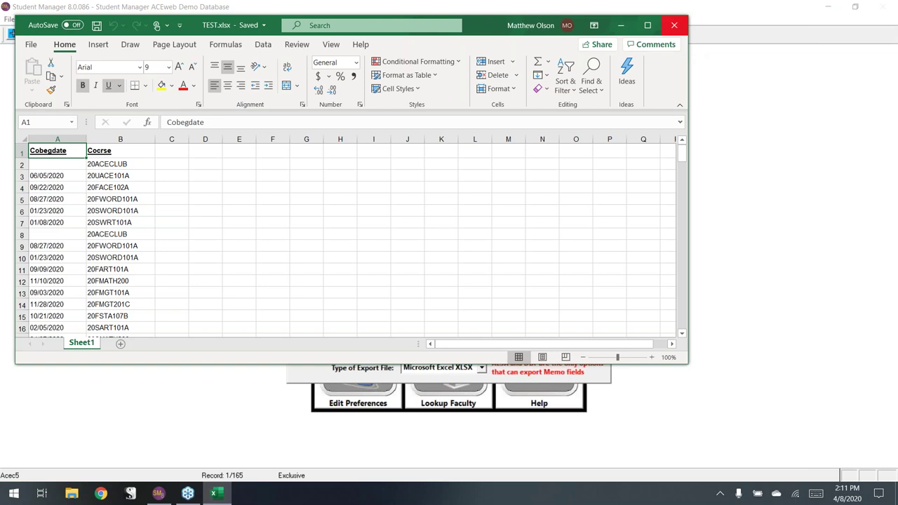
{"action": "left_click", "coordinate": [676, 27]}
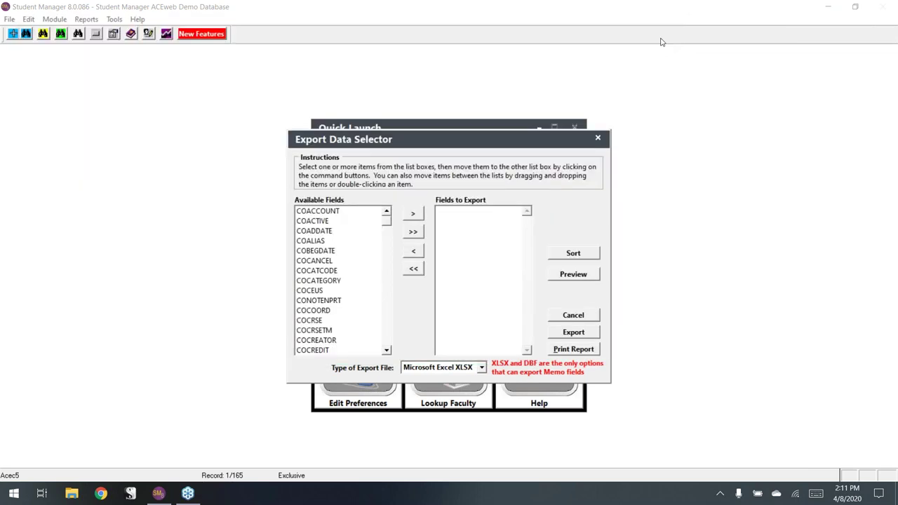
Cancel the data export and bring up the Tools menu
{"action": "left_click", "coordinate": [576, 319]}
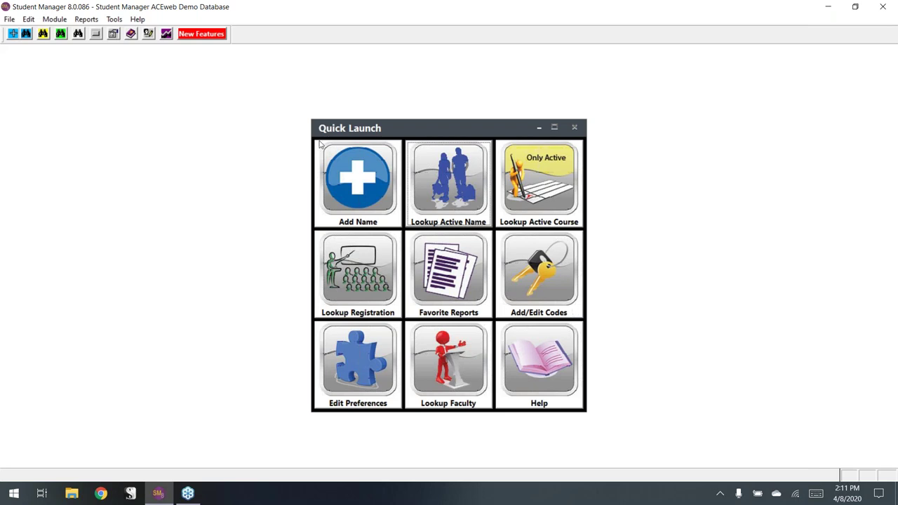
{"action": "left_click", "coordinate": [113, 19]}
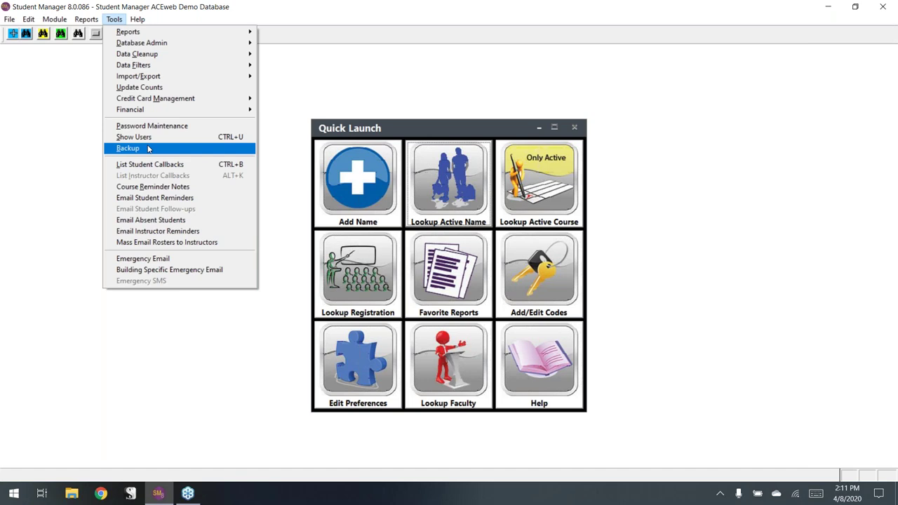
Open Password Maintenance to view the current user's access levels
{"action": "left_click", "coordinate": [156, 129]}
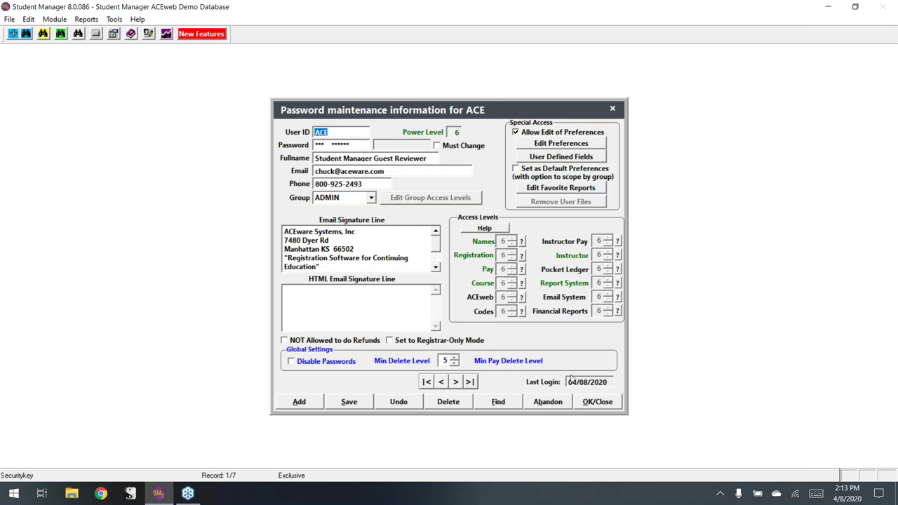
Step through the next two user records, then abandon any changes
{"action": "left_click", "coordinate": [459, 383]}
{"action": "left_click", "coordinate": [459, 384]}
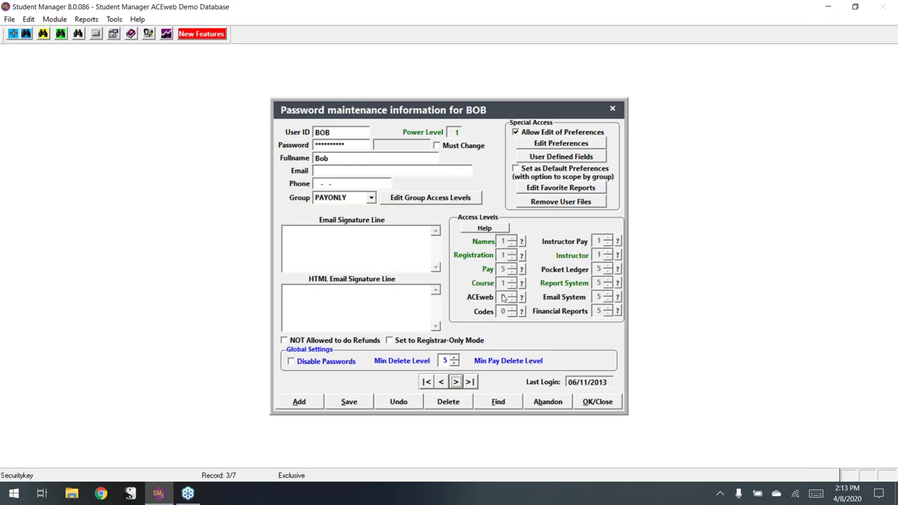
{"action": "left_click", "coordinate": [549, 407]}
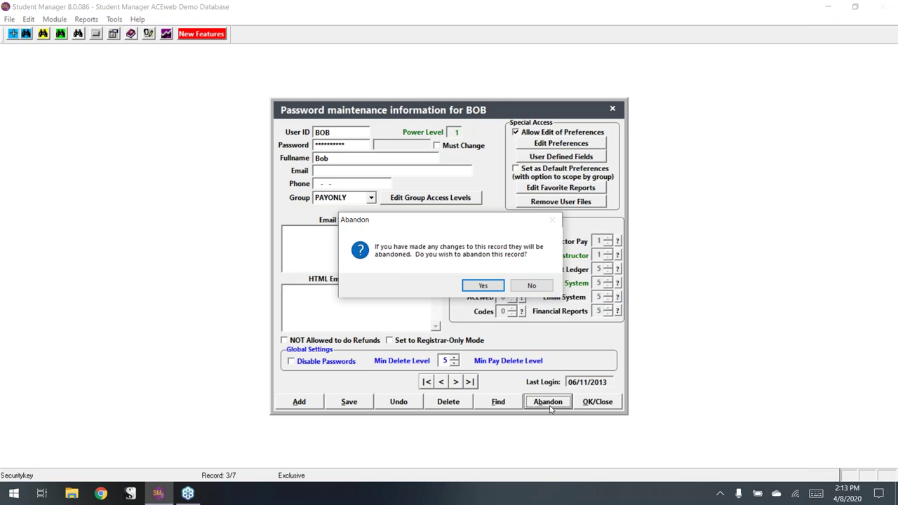
{"action": "left_click", "coordinate": [486, 287]}
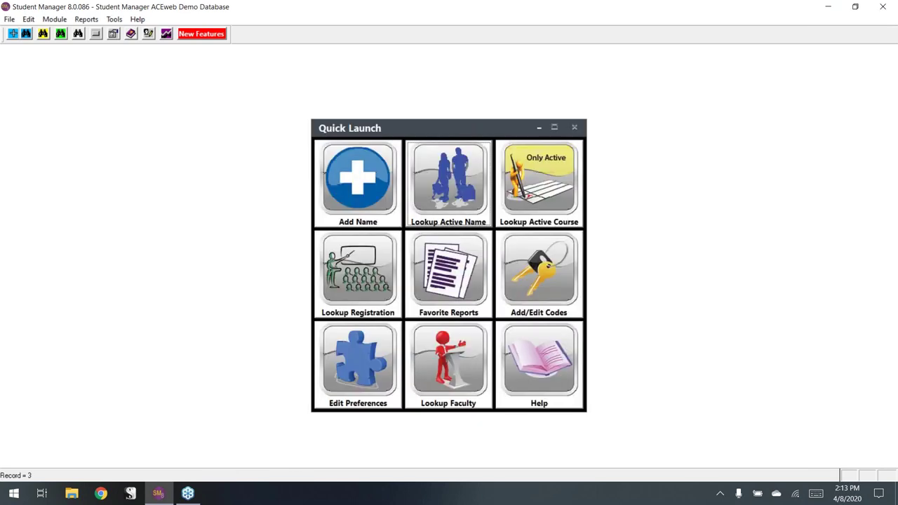
Open the Combine Duplicate Names tool under Data Cleanup
{"action": "left_click", "coordinate": [113, 19]}
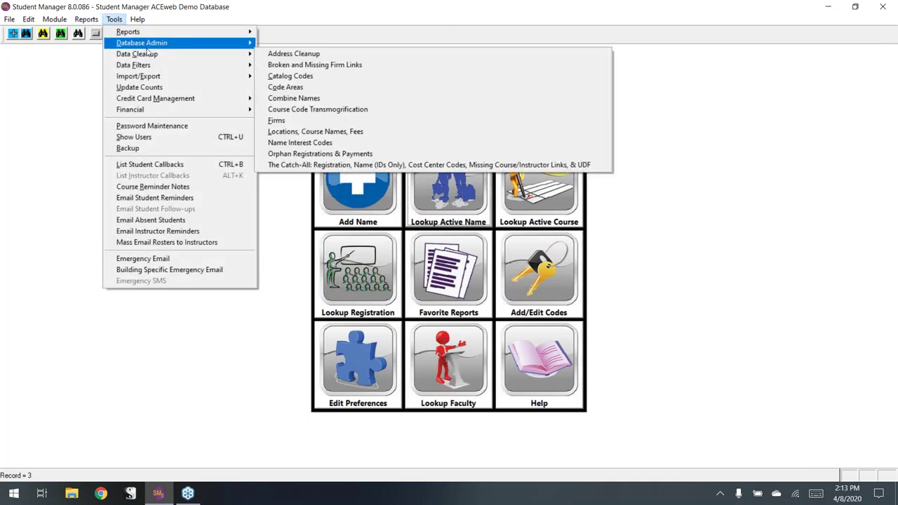
{"action": "mouse_move", "coordinate": [149, 56]}
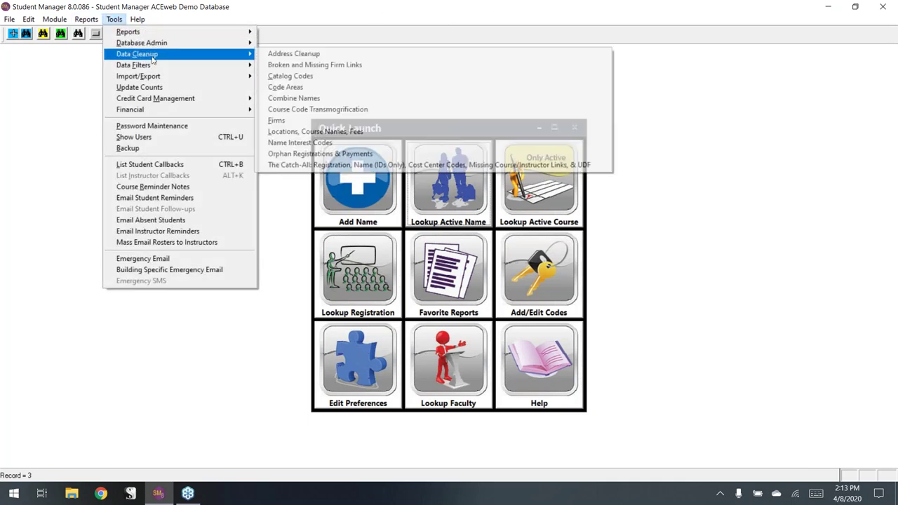
{"action": "left_click", "coordinate": [305, 98]}
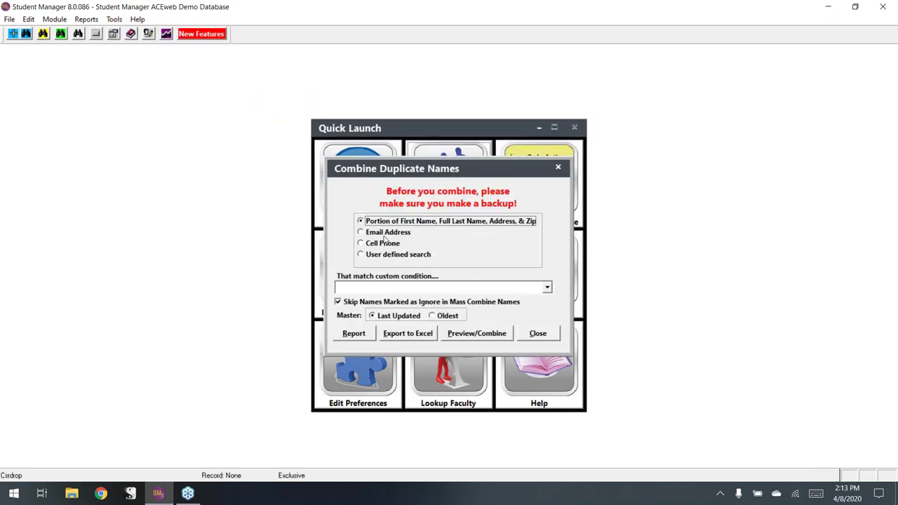
Preview duplicates matched by Email Address, abandon without marking them, and close the tool
{"action": "left_click", "coordinate": [387, 234]}
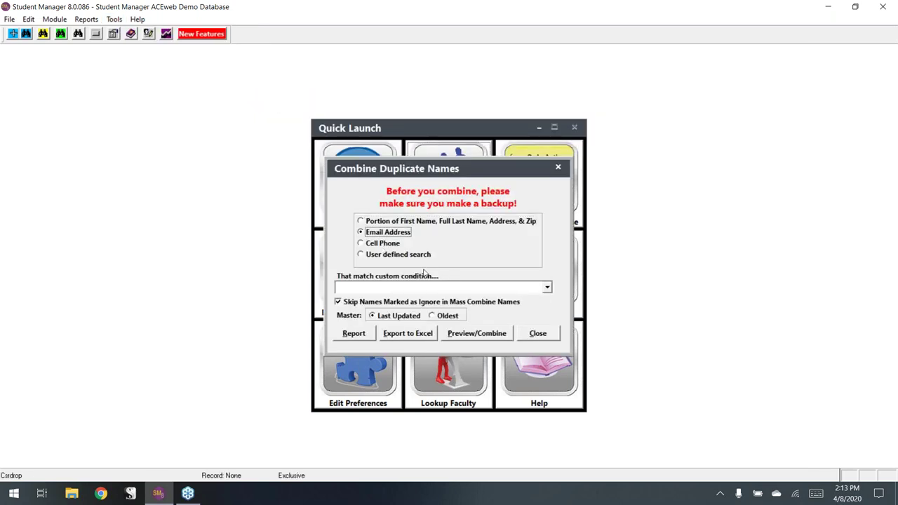
{"action": "left_click", "coordinate": [468, 335]}
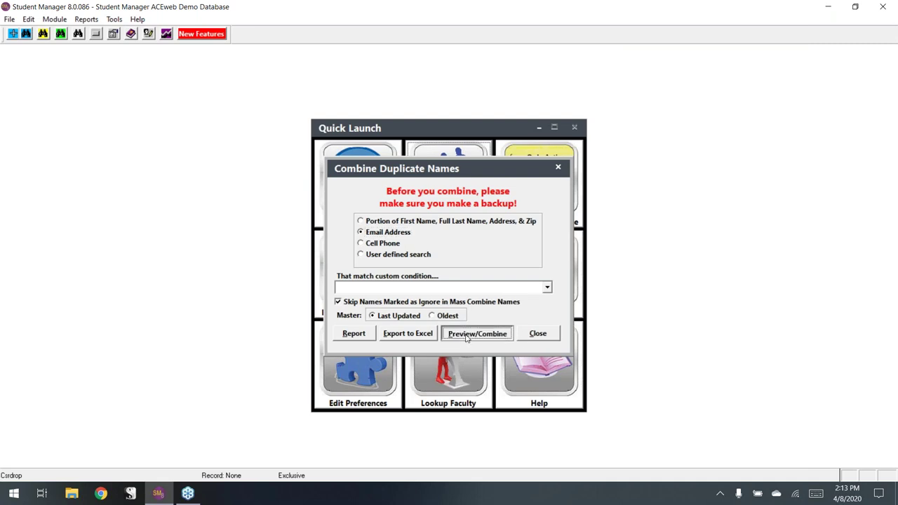
{"action": "left_click", "coordinate": [438, 285]}
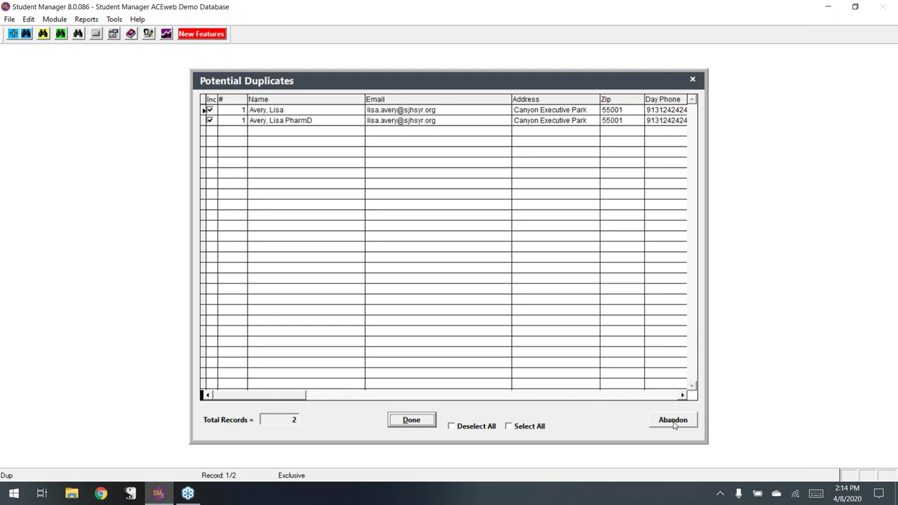
{"action": "left_click", "coordinate": [673, 421]}
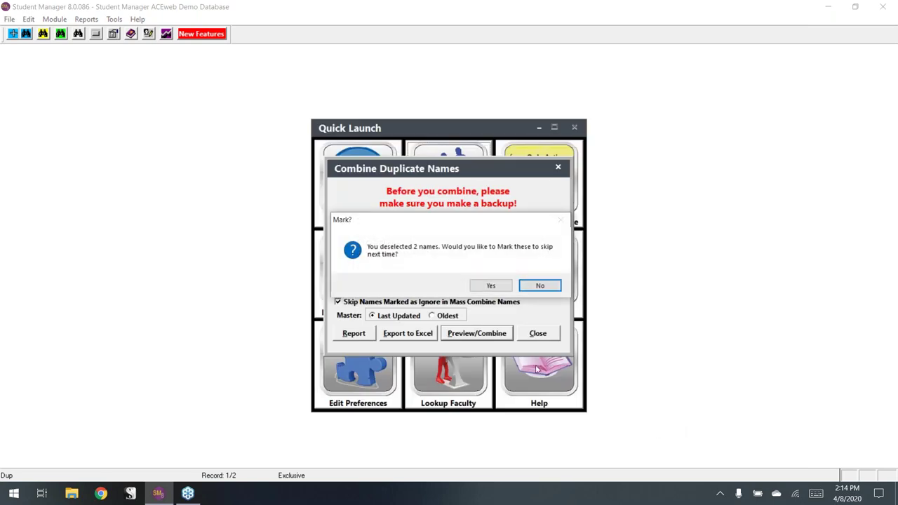
{"action": "left_click", "coordinate": [540, 286]}
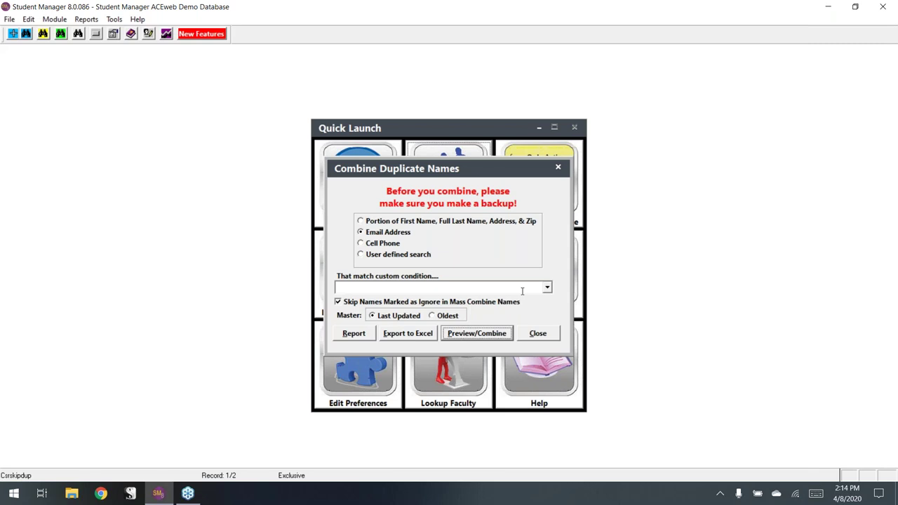
{"action": "left_click", "coordinate": [551, 335]}
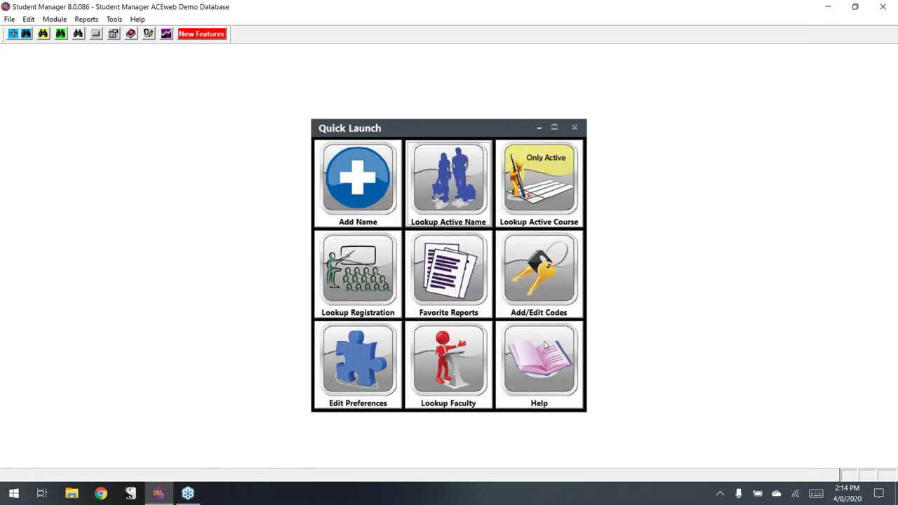
Launch another Student Manager Demo session and enter the guest user ID
{"action": "left_click", "coordinate": [152, 500]}
{"action": "right_click", "coordinate": [152, 501]}
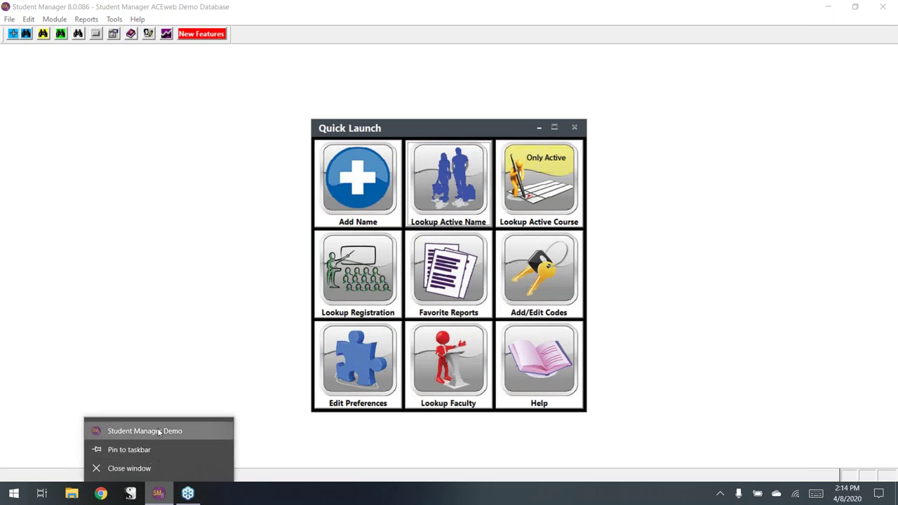
{"action": "left_click", "coordinate": [92, 429]}
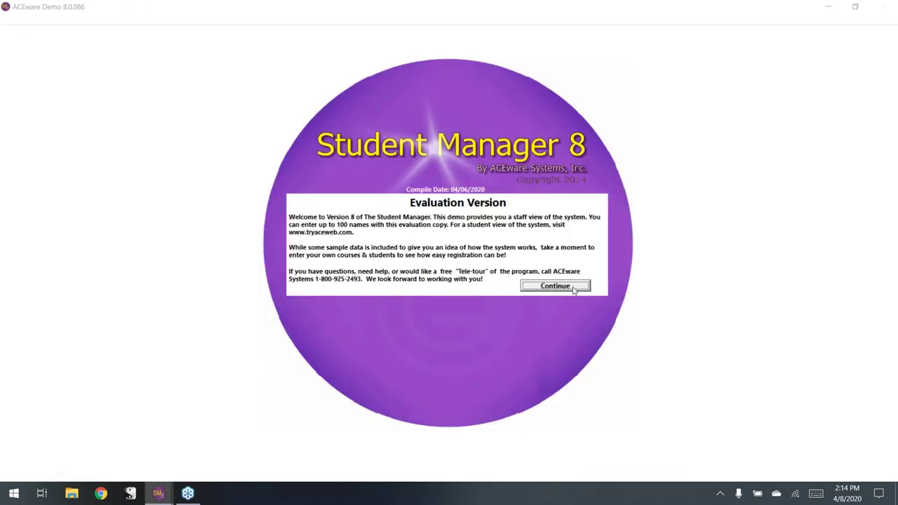
{"action": "left_click", "coordinate": [554, 286]}
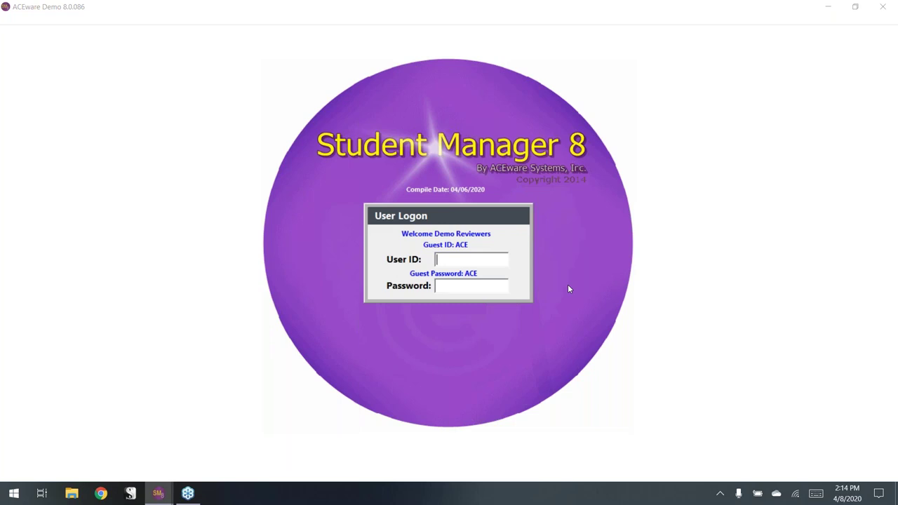
{"action": "type", "text": "CHUCKACE"}
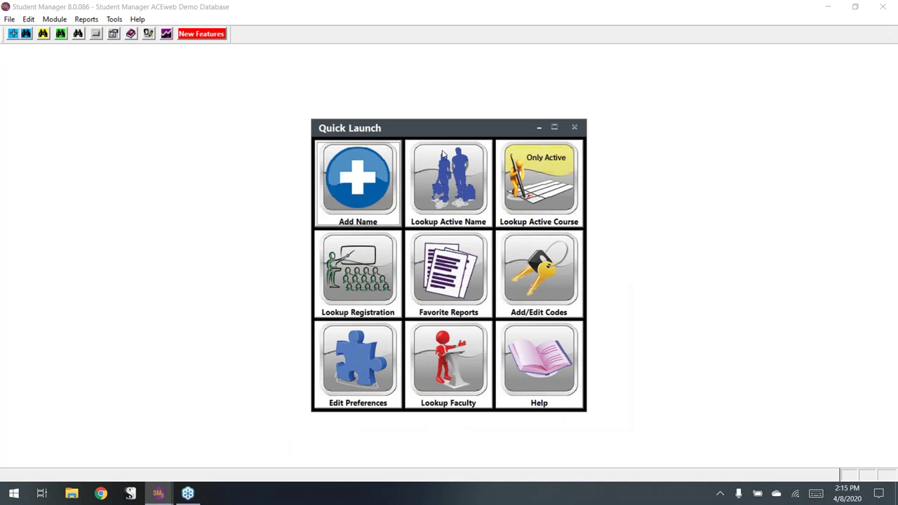
List the currently logged-in users with Tools > Show Users, then close the Current Users window
{"action": "left_click", "coordinate": [115, 20]}
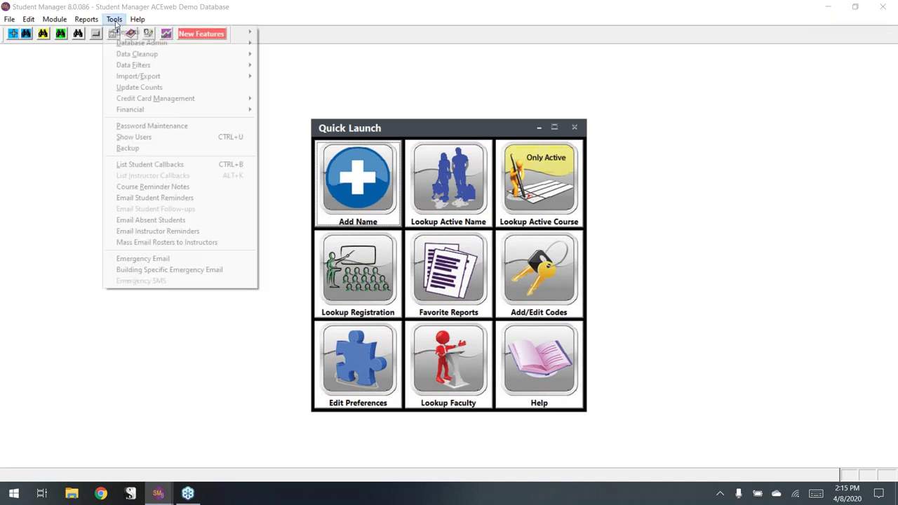
{"action": "left_click", "coordinate": [142, 138]}
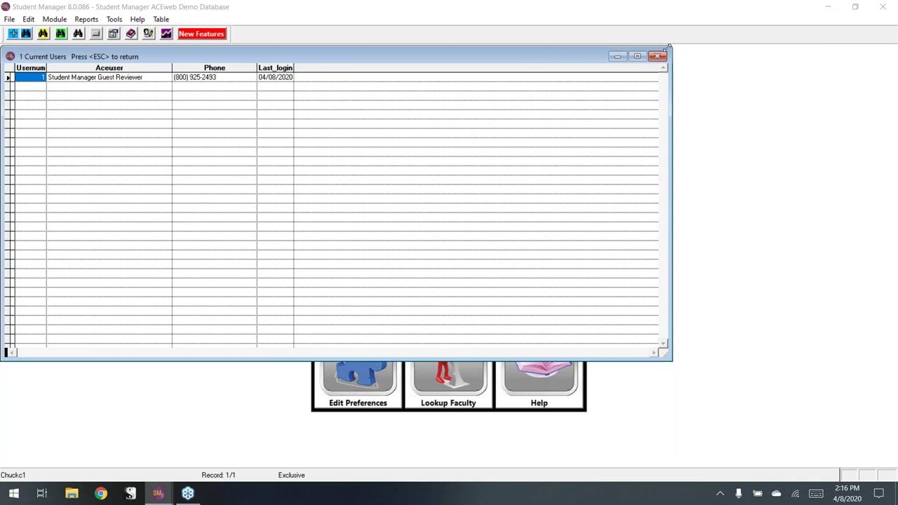
{"action": "left_click", "coordinate": [658, 56]}
Dismiss the Hold On!! warning and start Tools > Import/Export > Email Status Import
{"action": "left_click", "coordinate": [516, 288]}
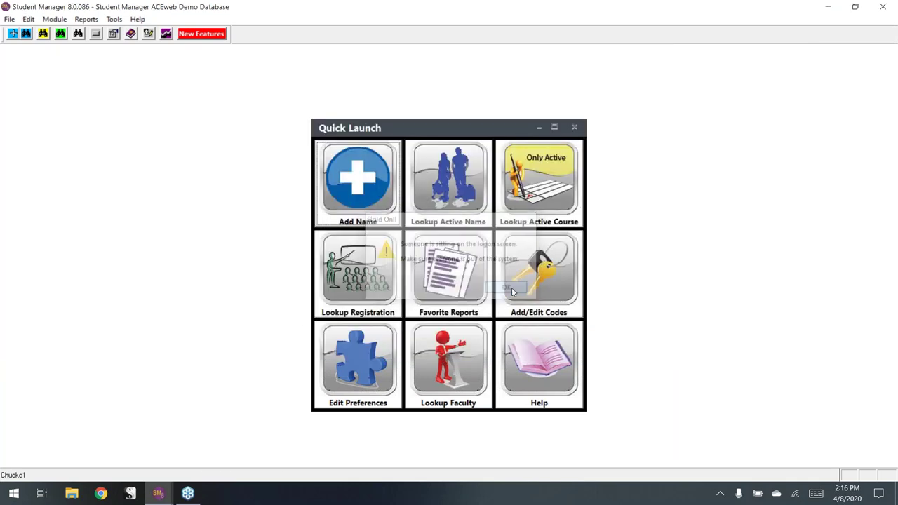
{"action": "left_click", "coordinate": [122, 20]}
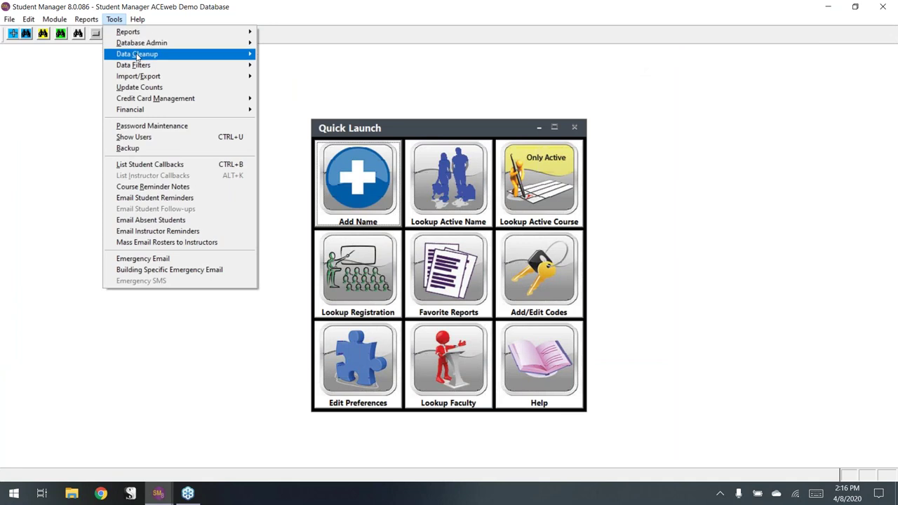
{"action": "mouse_move", "coordinate": [137, 56]}
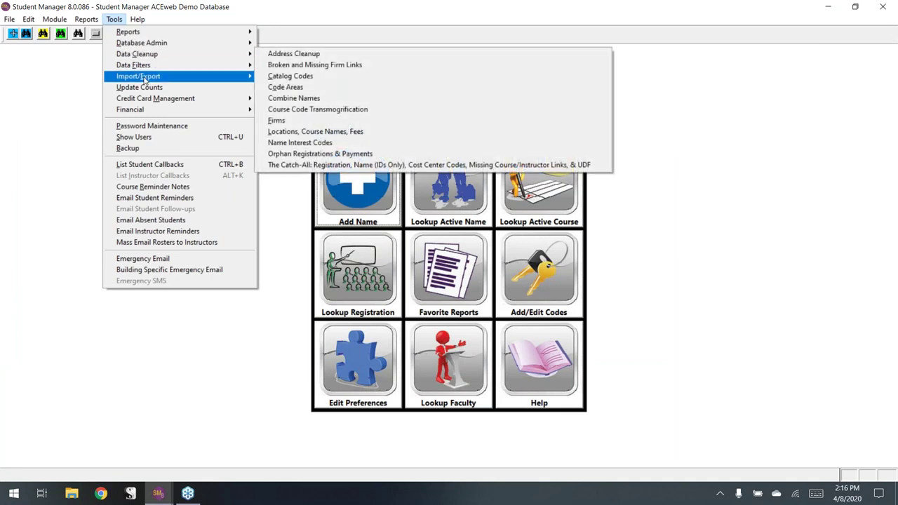
{"action": "mouse_move", "coordinate": [144, 78]}
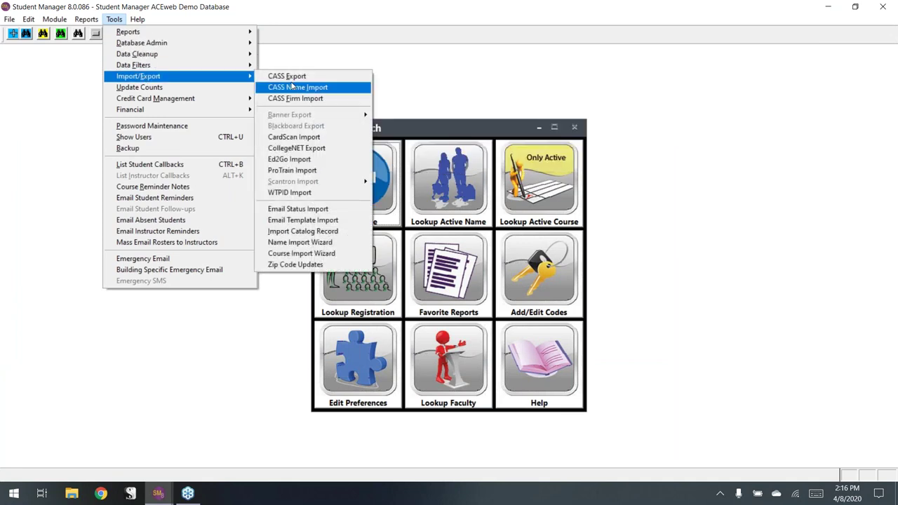
{"action": "left_click", "coordinate": [304, 209]}
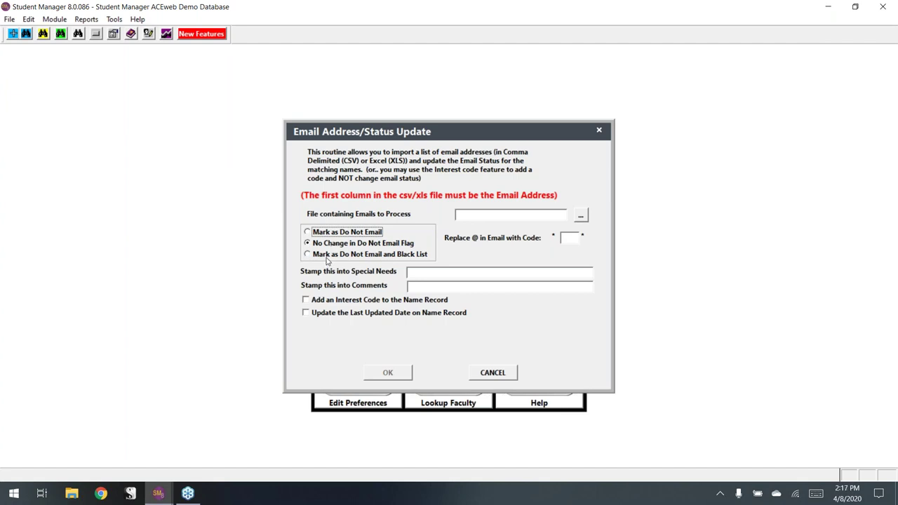
Select 'Mark as Do Not Email and Black List', then cancel the update without importing
{"action": "left_click", "coordinate": [326, 259]}
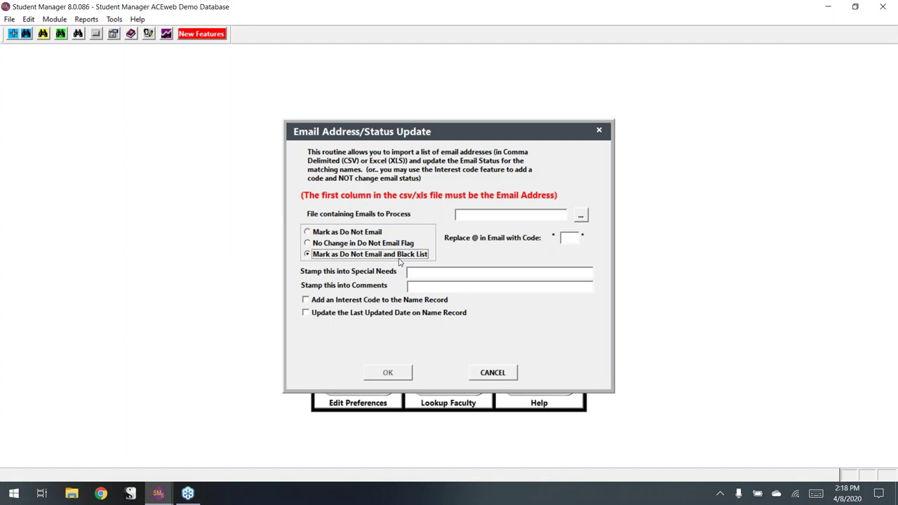
{"action": "left_click", "coordinate": [491, 374]}
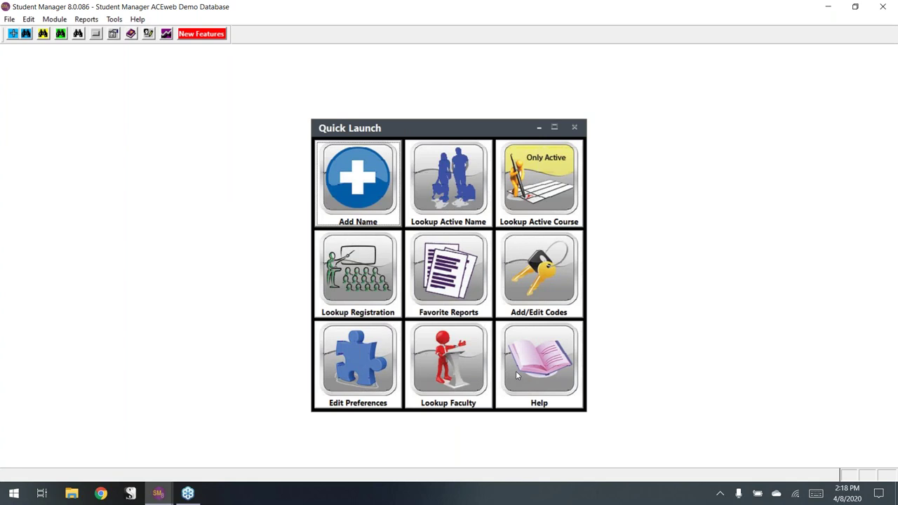
Run Email Instructor Reminders for courses beginning 04/08/2020 through 06/08/2020
{"action": "left_click", "coordinate": [114, 19]}
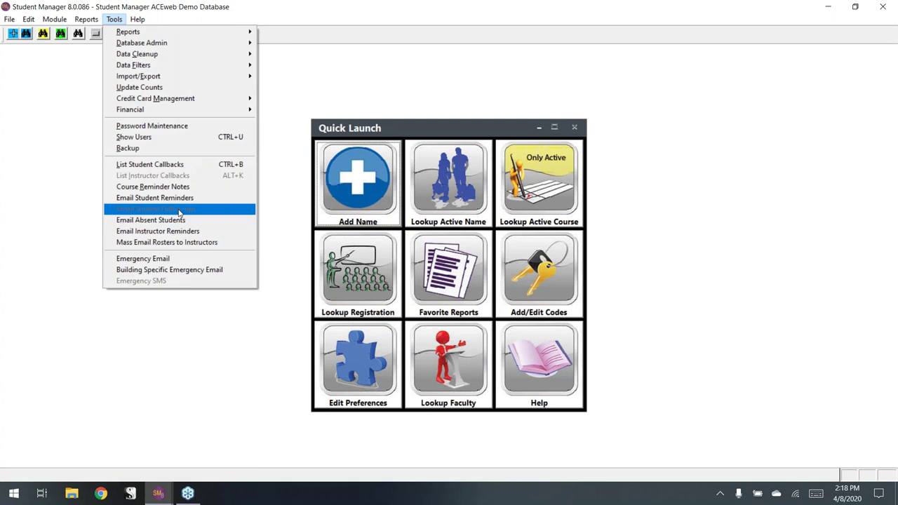
{"action": "left_click", "coordinate": [183, 231]}
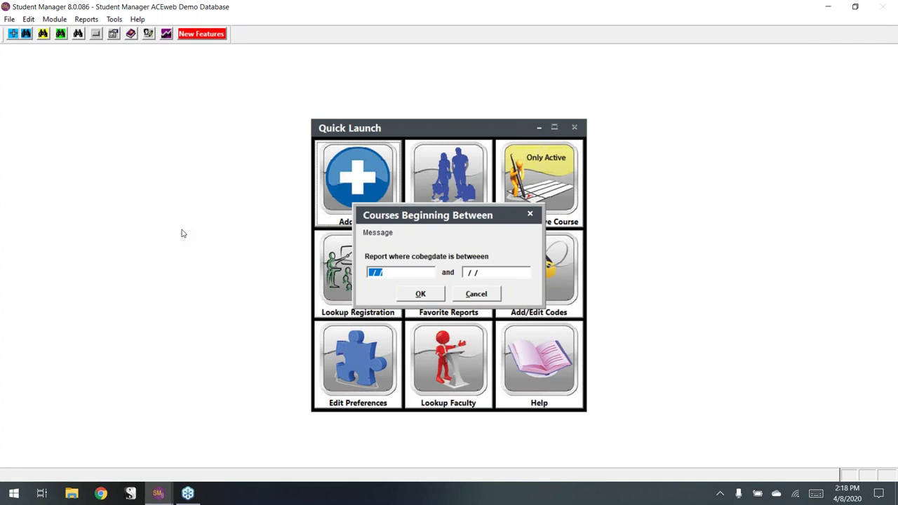
{"action": "type", "text": "04082020"}
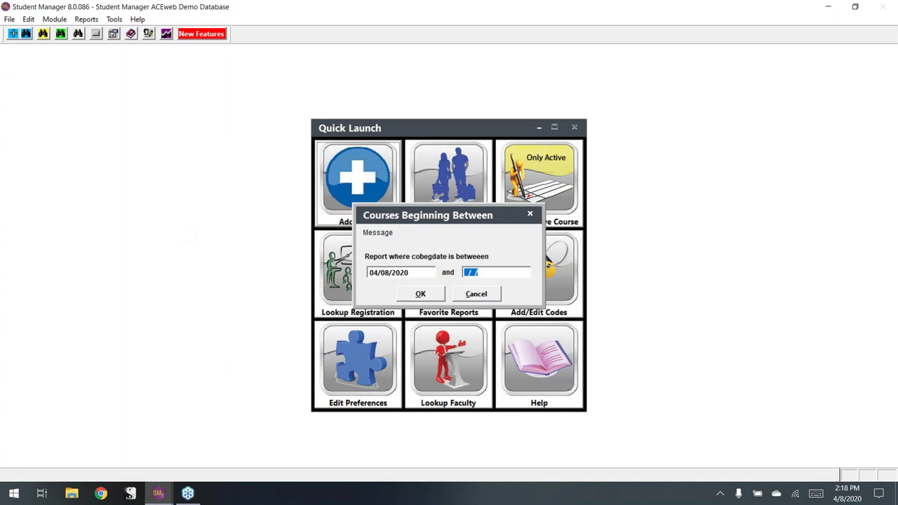
{"action": "type", "text": "0608"}
{"action": "left_click", "coordinate": [421, 294]}
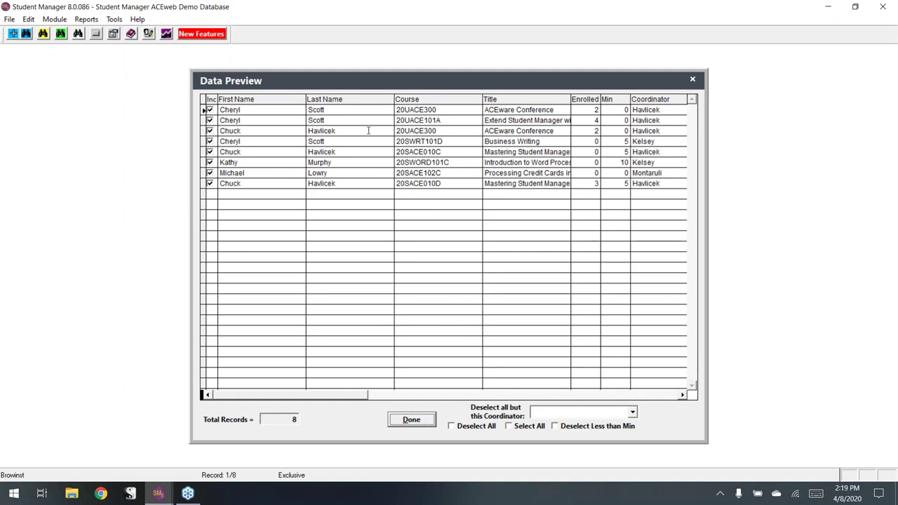
Accept the course list, review the instructor Email Merge, and cancel it unsent
{"action": "left_click", "coordinate": [411, 422]}
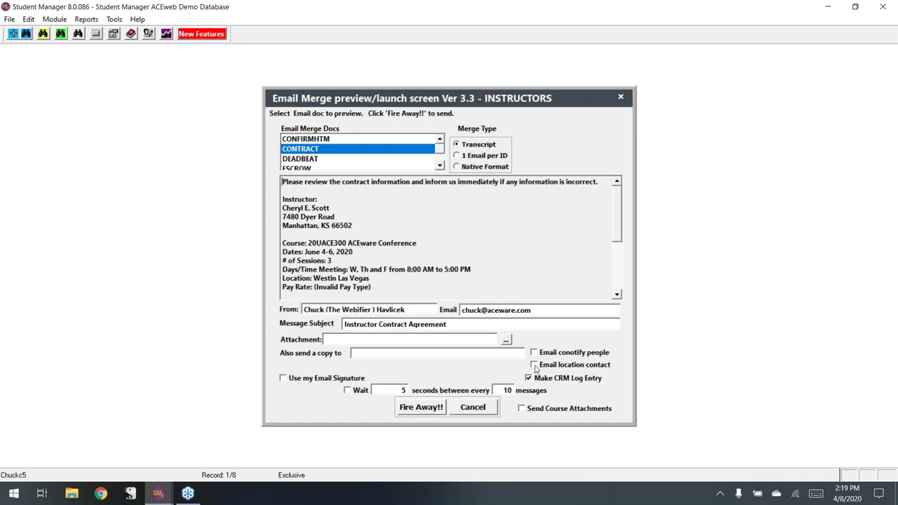
{"action": "left_click", "coordinate": [473, 407]}
{"action": "left_click", "coordinate": [85, 19]}
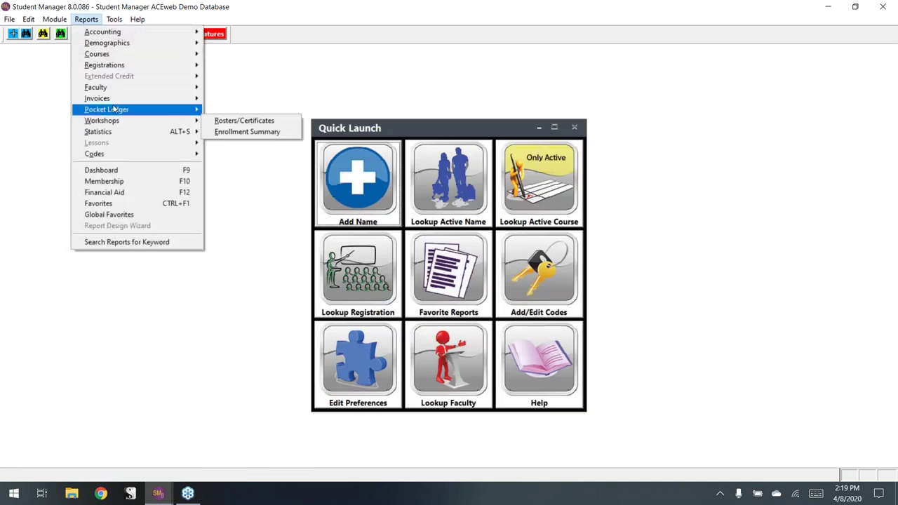
{"action": "mouse_move", "coordinate": [118, 110]}
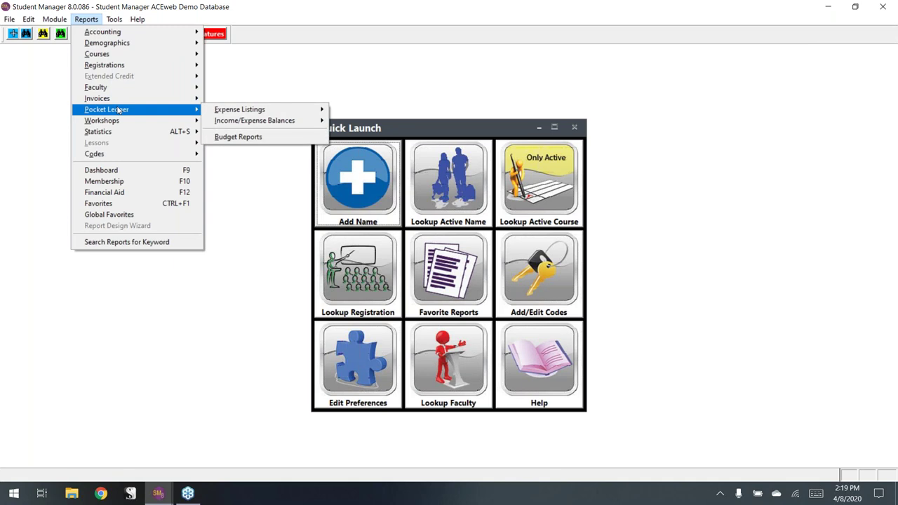
{"action": "mouse_move", "coordinate": [55, 19]}
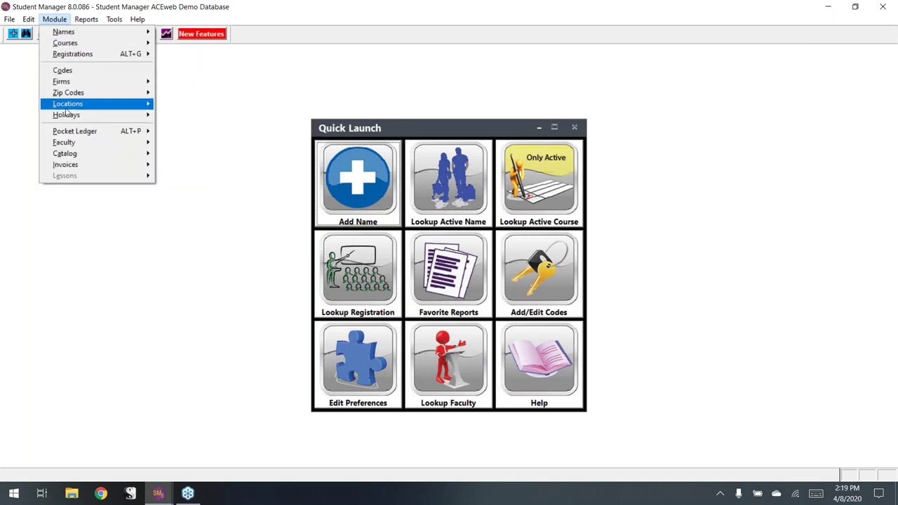
{"action": "mouse_move", "coordinate": [70, 105]}
{"action": "left_click", "coordinate": [194, 119]}
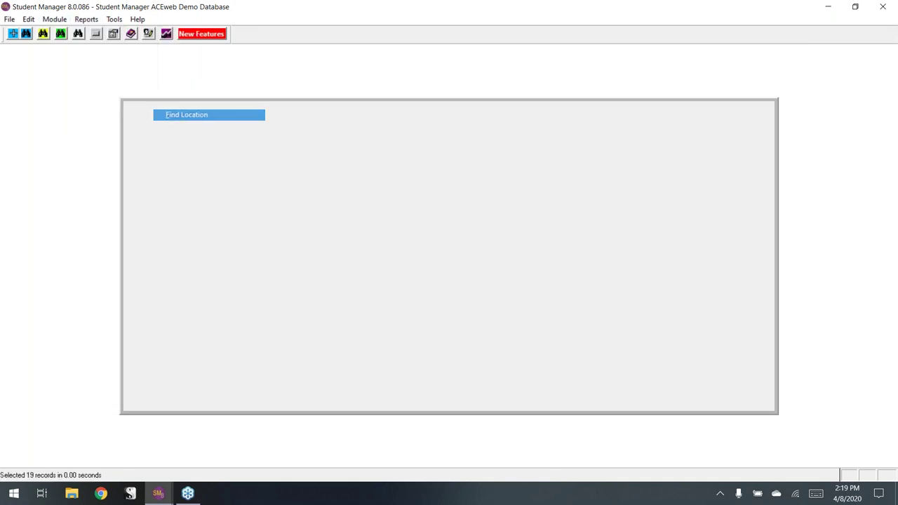
{"action": "double_click", "coordinate": [216, 242]}
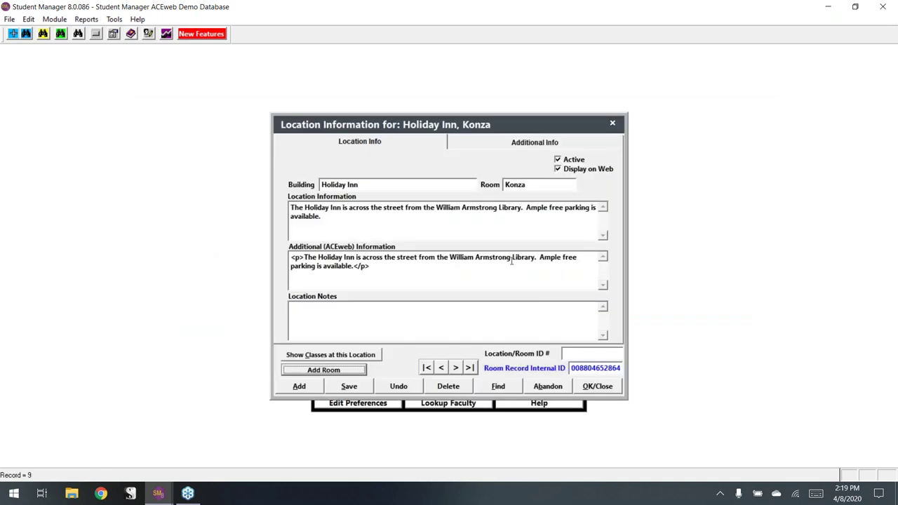
{"action": "left_click", "coordinate": [537, 145]}
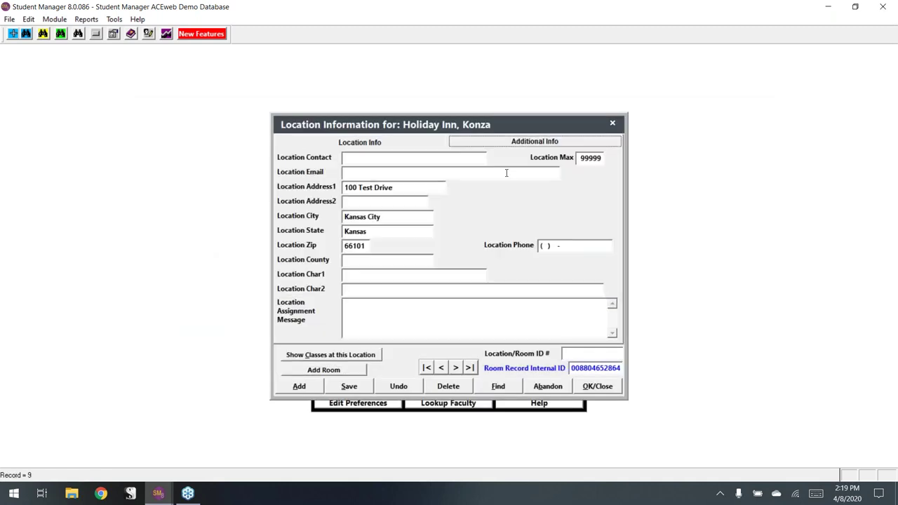
{"action": "left_click", "coordinate": [412, 157]}
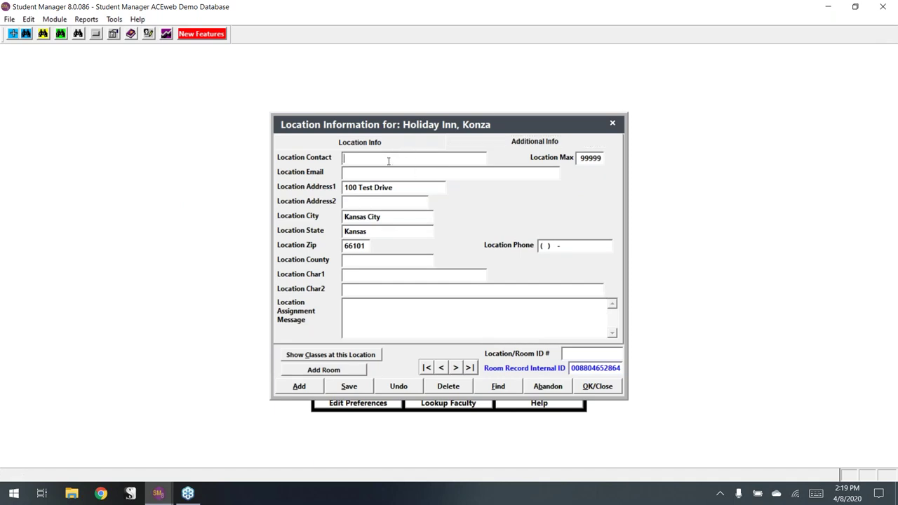
{"action": "left_click", "coordinate": [365, 172]}
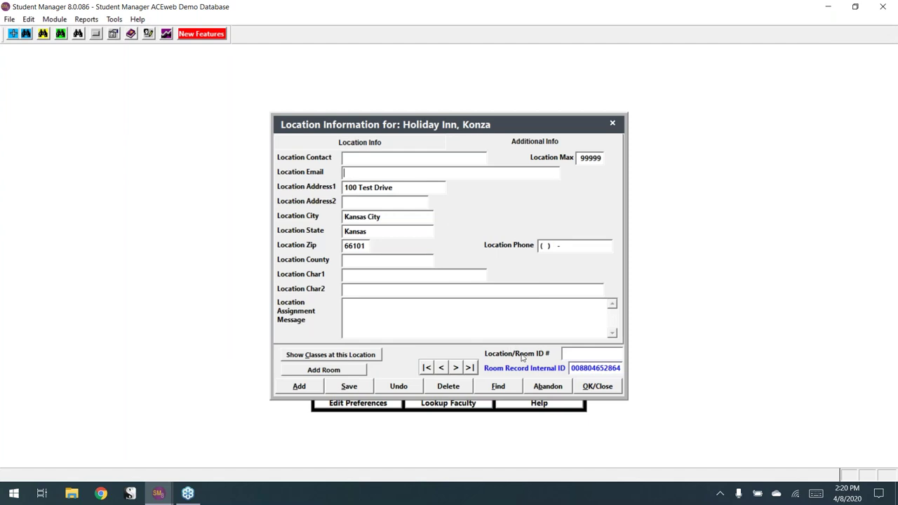
{"action": "left_click", "coordinate": [548, 386]}
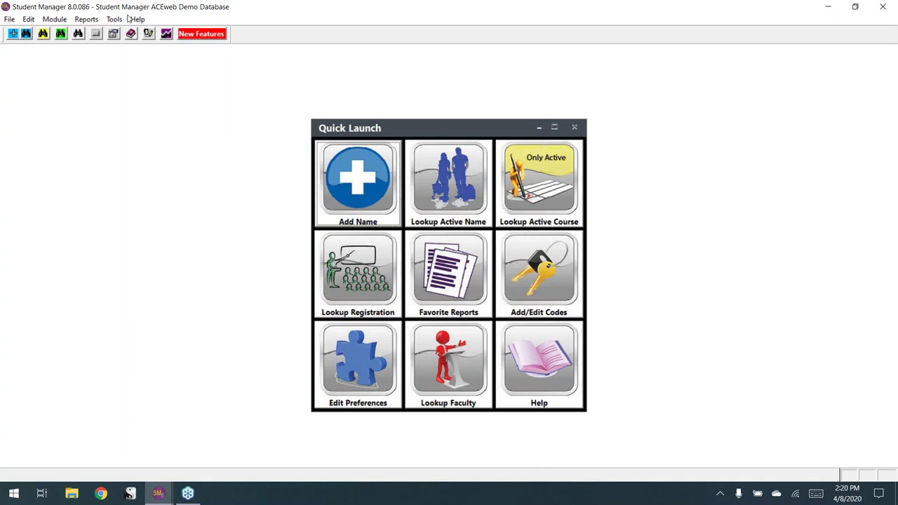
Rerun Email Instructor Reminders for the 04/08/2020 to 06/08/2020 begin-date range
{"action": "left_click", "coordinate": [86, 19]}
{"action": "left_click", "coordinate": [114, 19]}
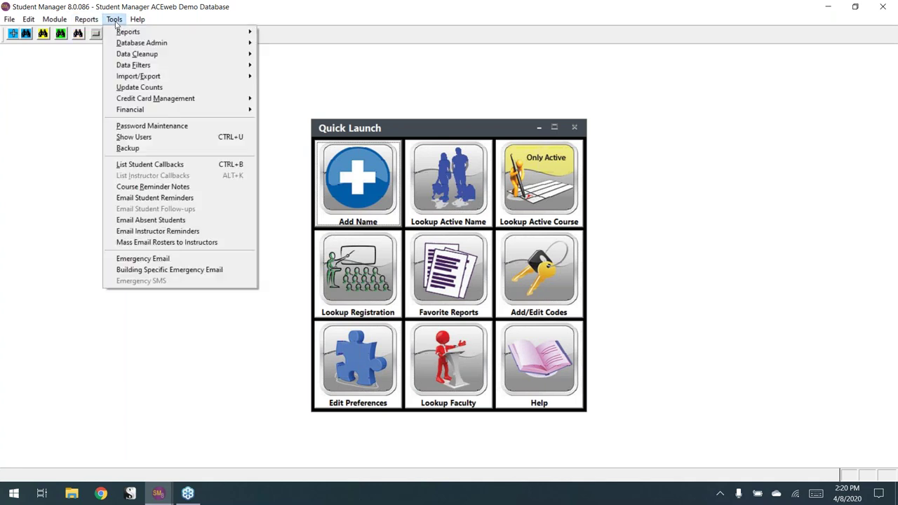
{"action": "left_click", "coordinate": [159, 233]}
{"action": "left_click", "coordinate": [370, 272]}
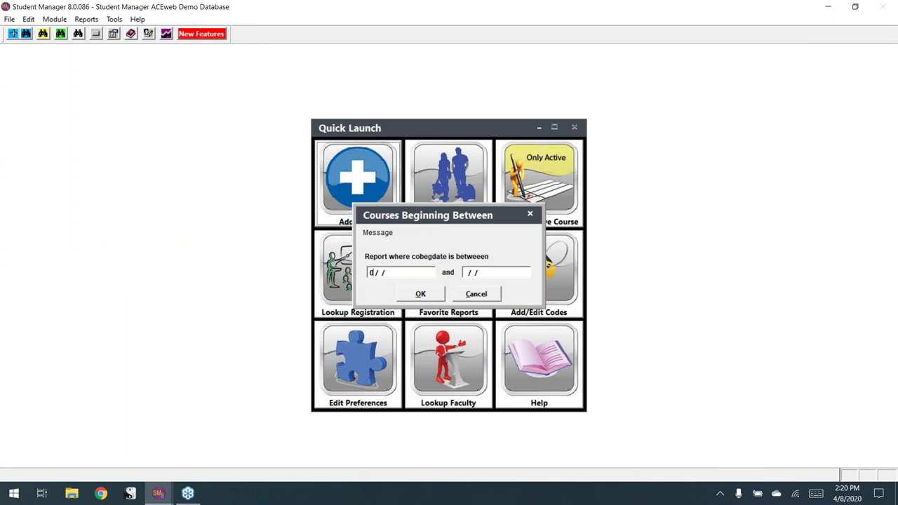
{"action": "type", "text": "0408"}
{"action": "type", "text": "20200608"}
{"action": "type", "text": "2020"}
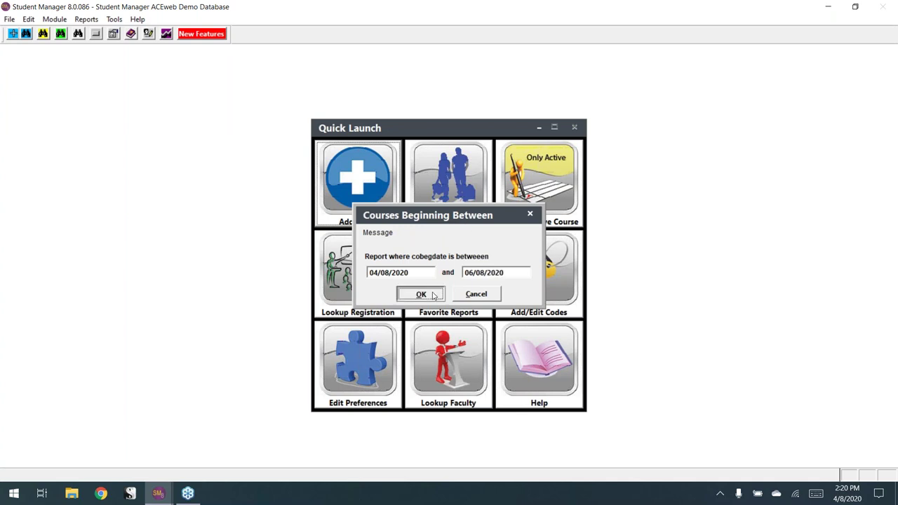
{"action": "left_click", "coordinate": [422, 294]}
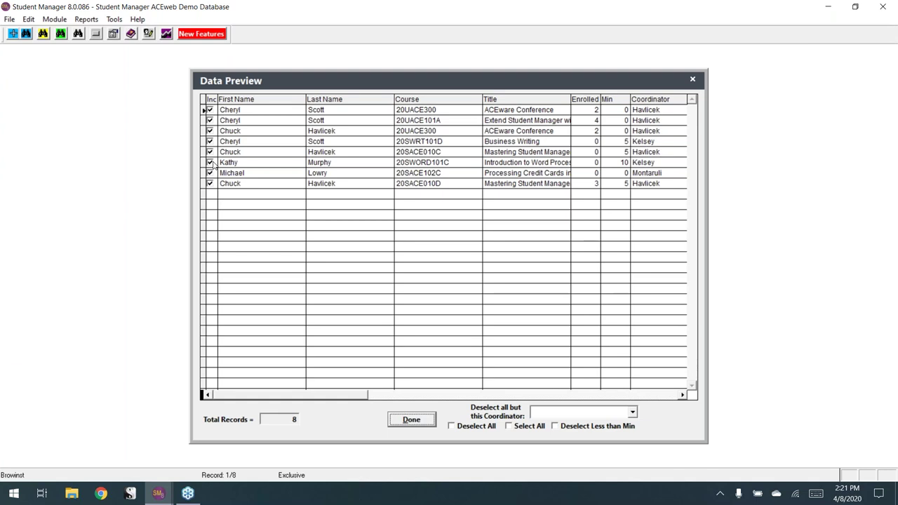
Uncheck course 20SWORD101C, deselect all courses, and cancel the instructor email merge
{"action": "left_click", "coordinate": [211, 163]}
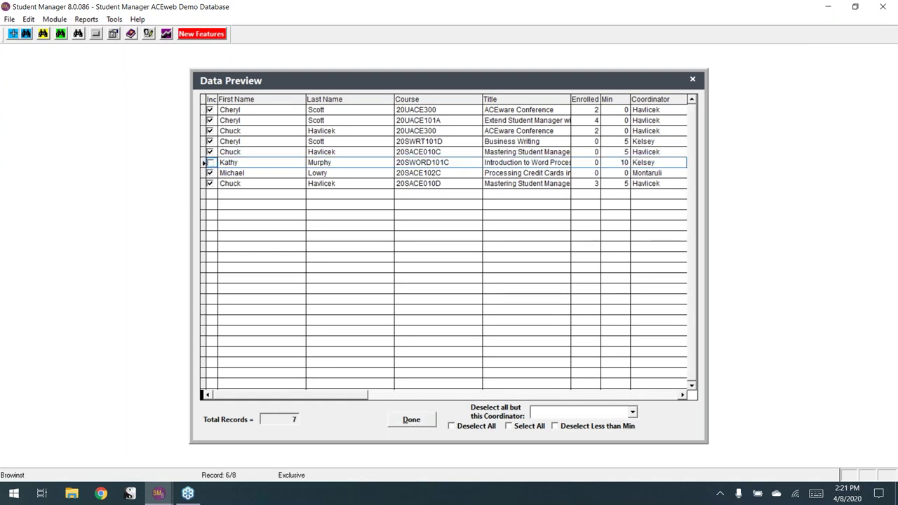
{"action": "left_click", "coordinate": [451, 426]}
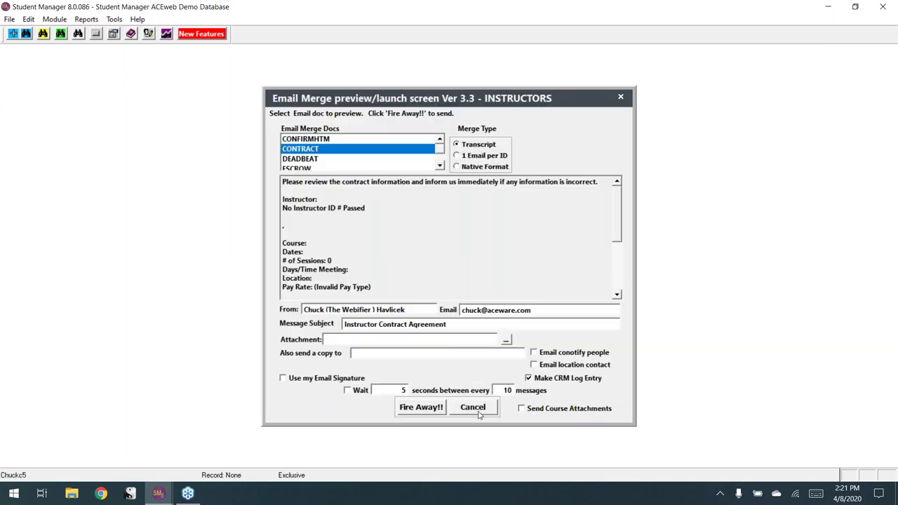
{"action": "left_click", "coordinate": [474, 408]}
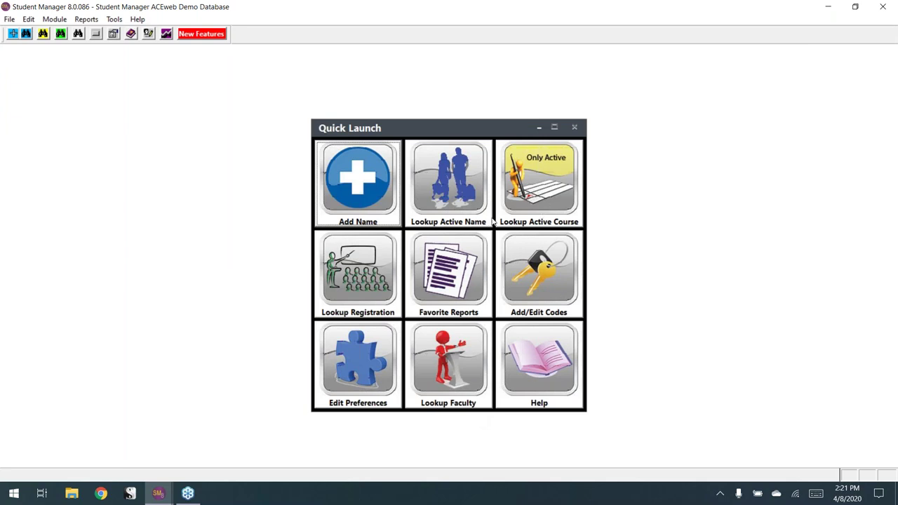
Look up active courses and open 20SACE102A for editing
{"action": "left_click", "coordinate": [548, 189]}
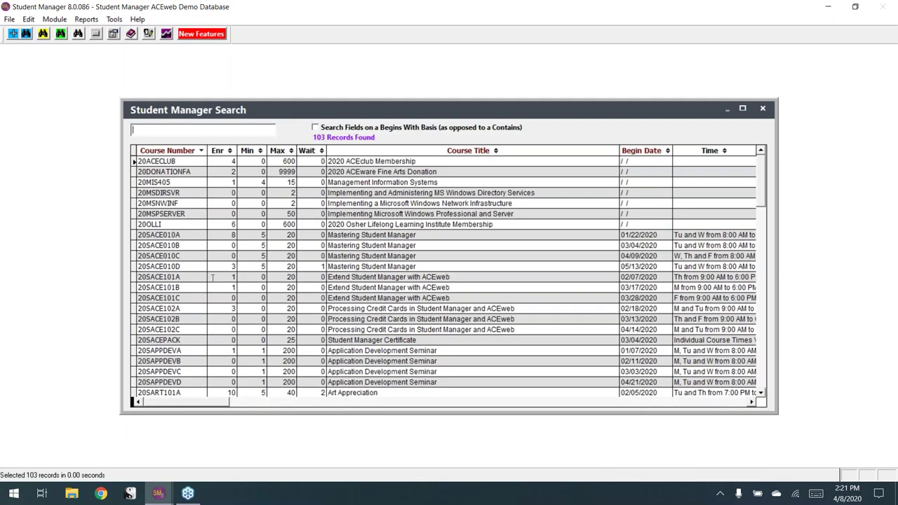
{"action": "left_click", "coordinate": [185, 310]}
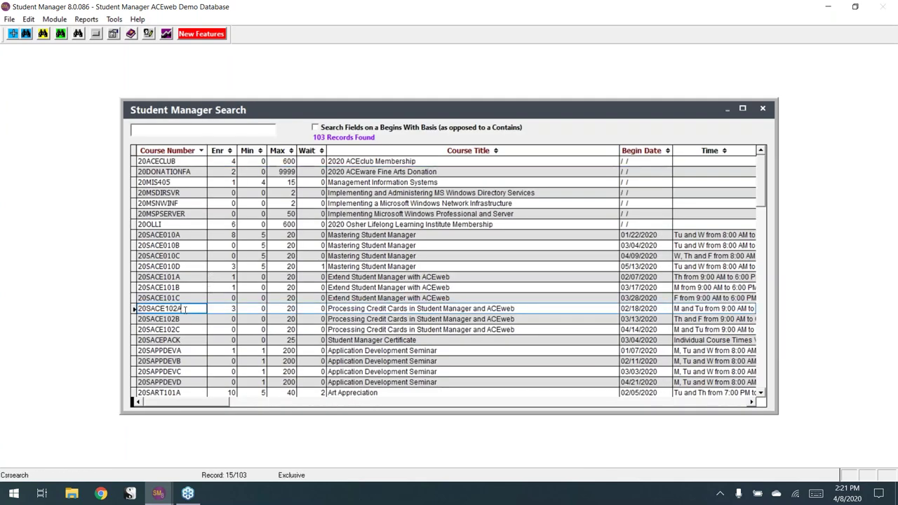
{"action": "key", "text": "Return"}
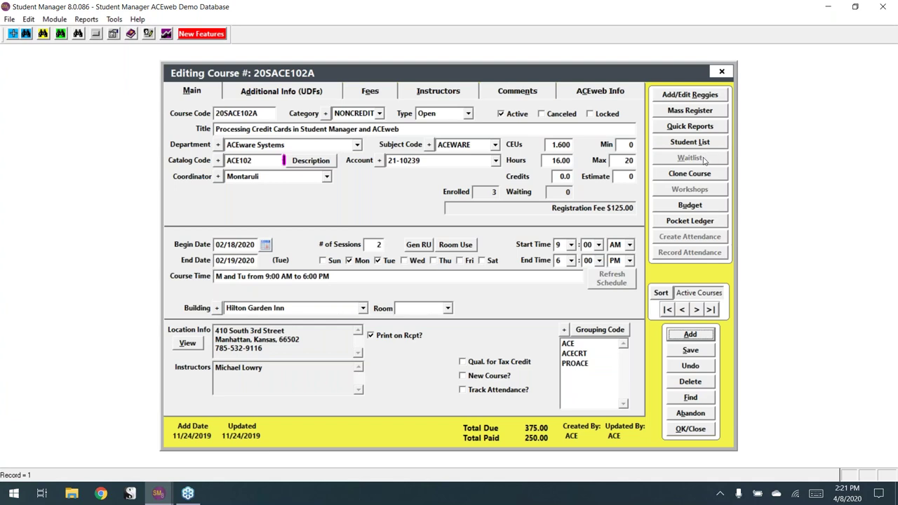
Mark its registration as waitlisted with quantity 2, save, and close the registration
{"action": "left_click", "coordinate": [691, 96]}
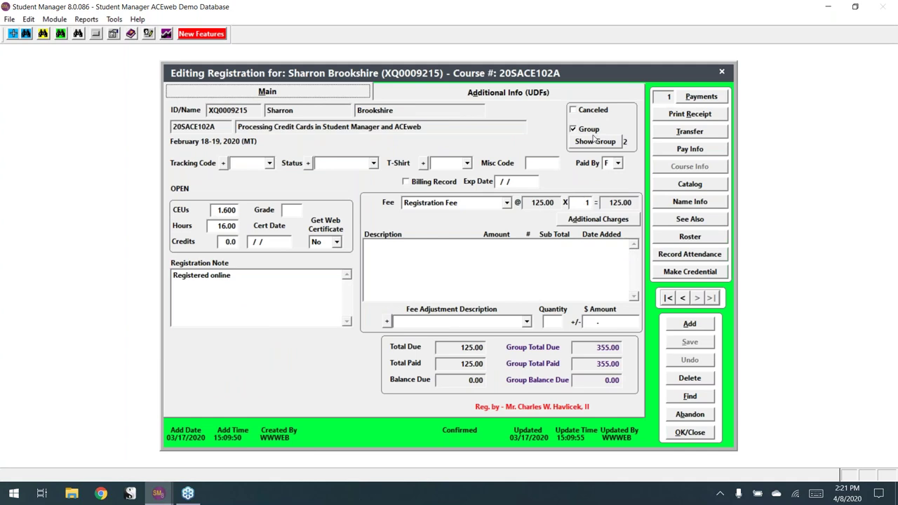
{"action": "left_click", "coordinate": [573, 129]}
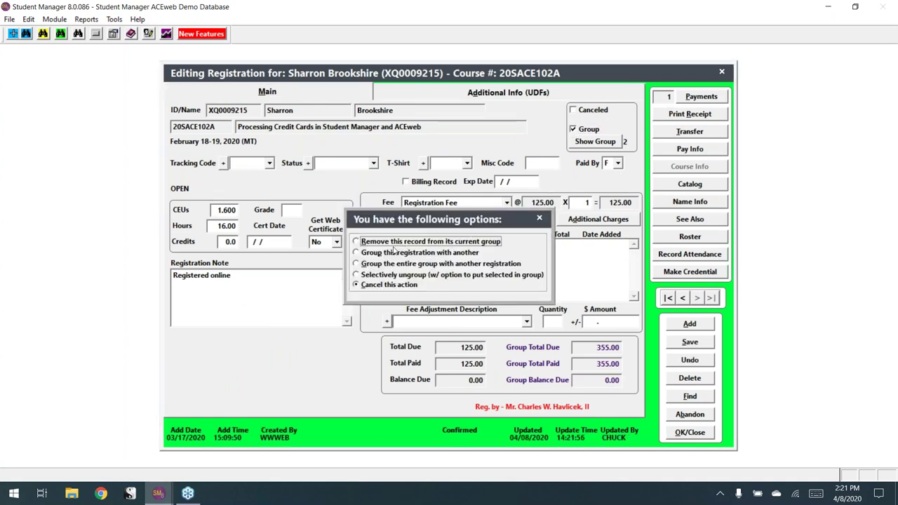
{"action": "key", "text": "Escape"}
{"action": "left_click", "coordinate": [587, 122]}
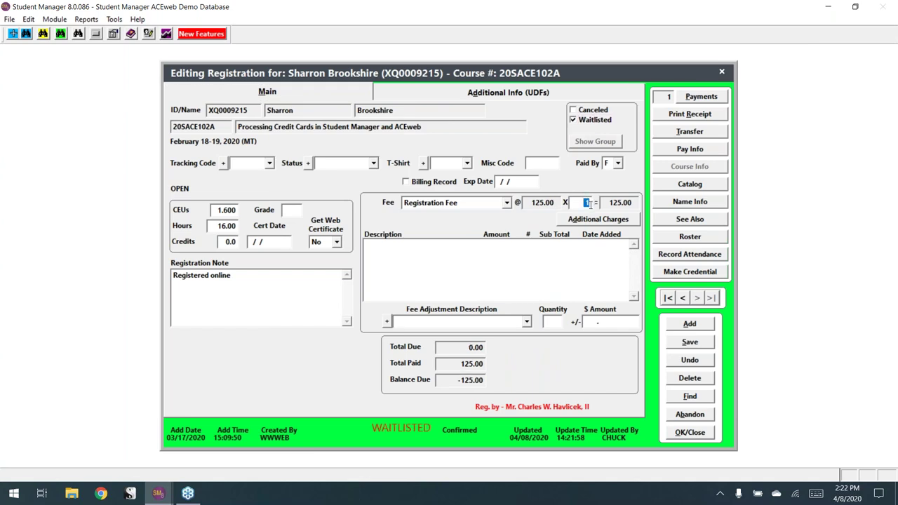
{"action": "type", "text": "2"}
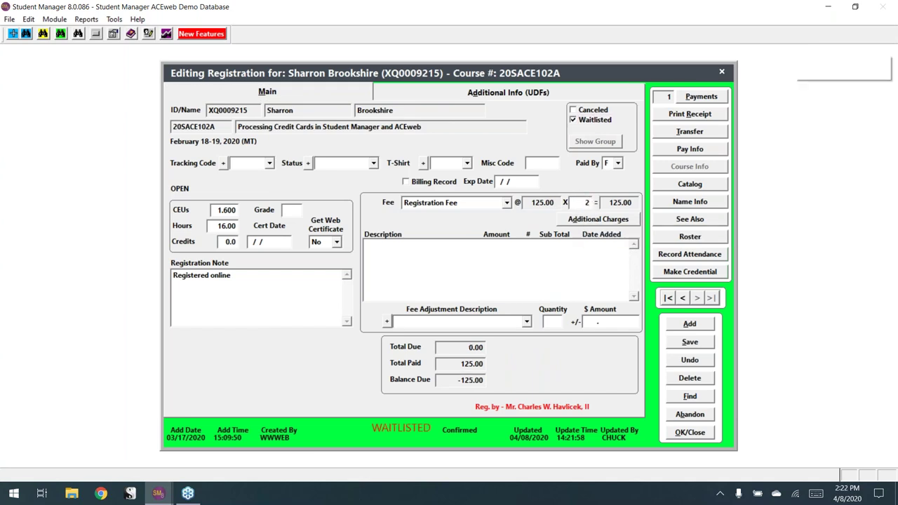
{"action": "key", "text": "Tab"}
{"action": "left_click", "coordinate": [690, 342]}
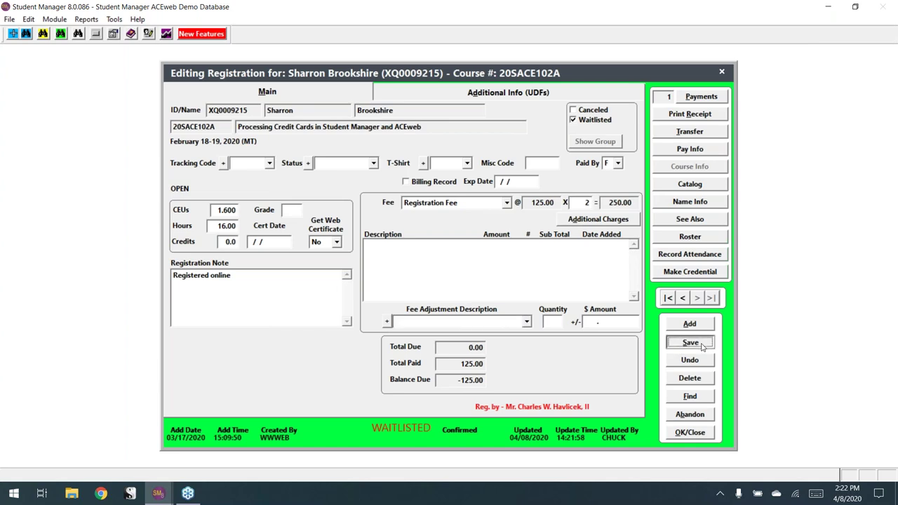
{"action": "left_click", "coordinate": [689, 433]}
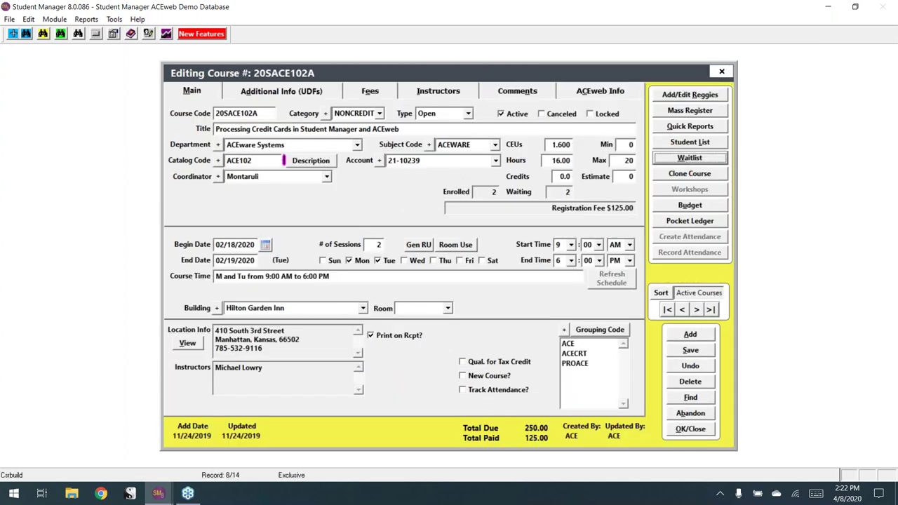
Review the 20SACE102A waitlist, exit without saving, and abandon the course record
{"action": "left_click", "coordinate": [689, 158]}
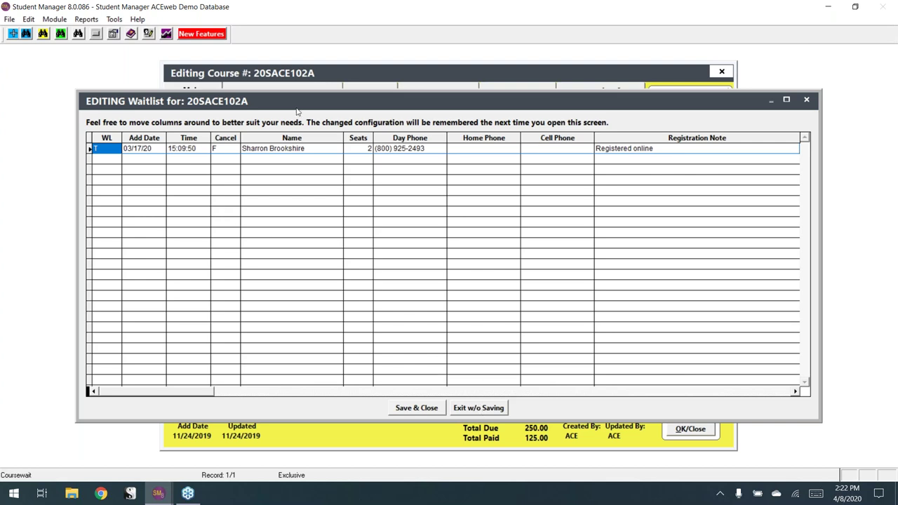
{"action": "left_click", "coordinate": [495, 409]}
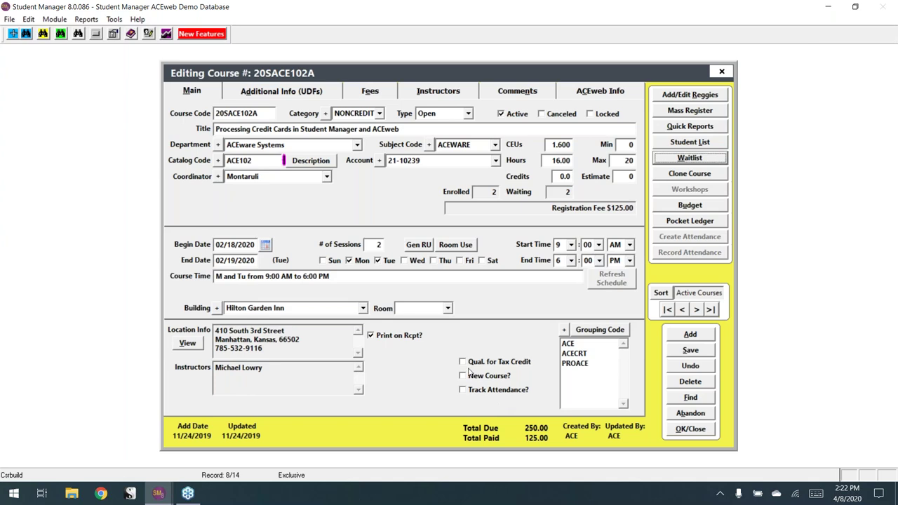
{"action": "left_click", "coordinate": [704, 418]}
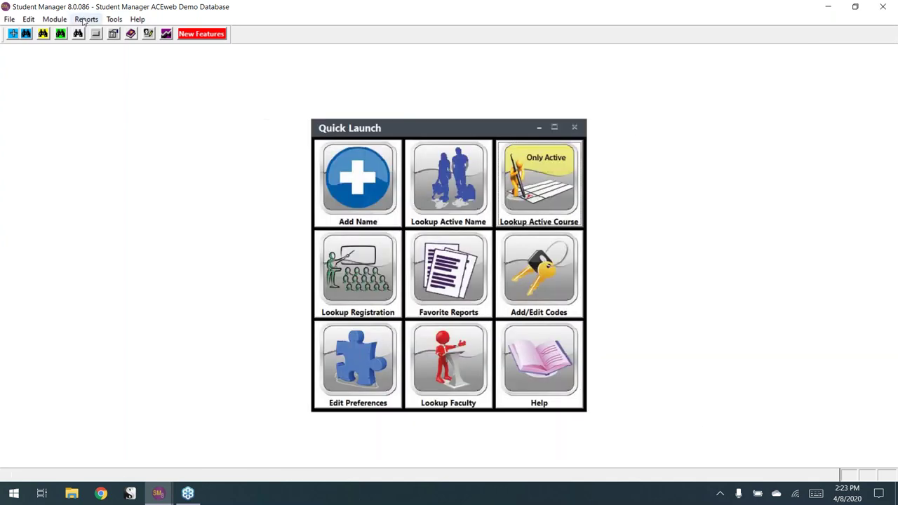
From the Deadbeat Report options, add a new Quick List query titled 'jkcxlkghjs'
{"action": "left_click", "coordinate": [86, 19]}
{"action": "mouse_move", "coordinate": [97, 33]}
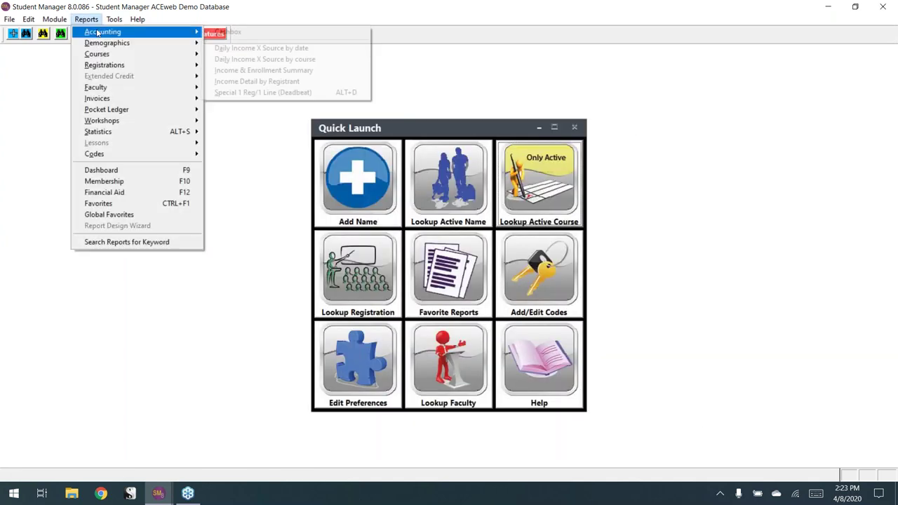
{"action": "left_click", "coordinate": [253, 93]}
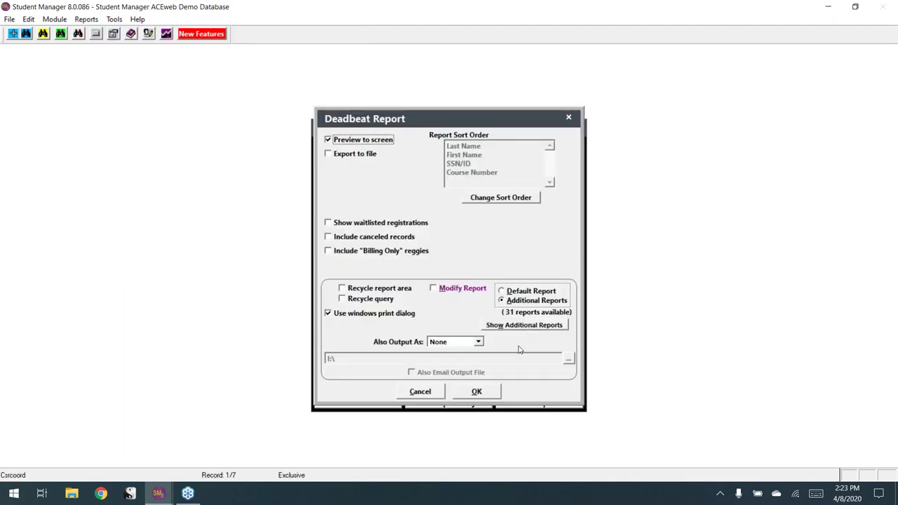
{"action": "left_click", "coordinate": [475, 391]}
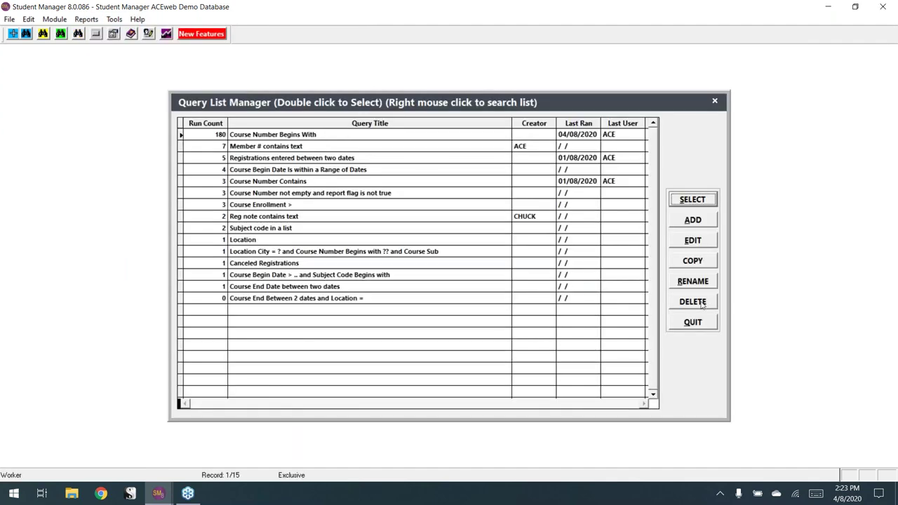
{"action": "left_click", "coordinate": [692, 220]}
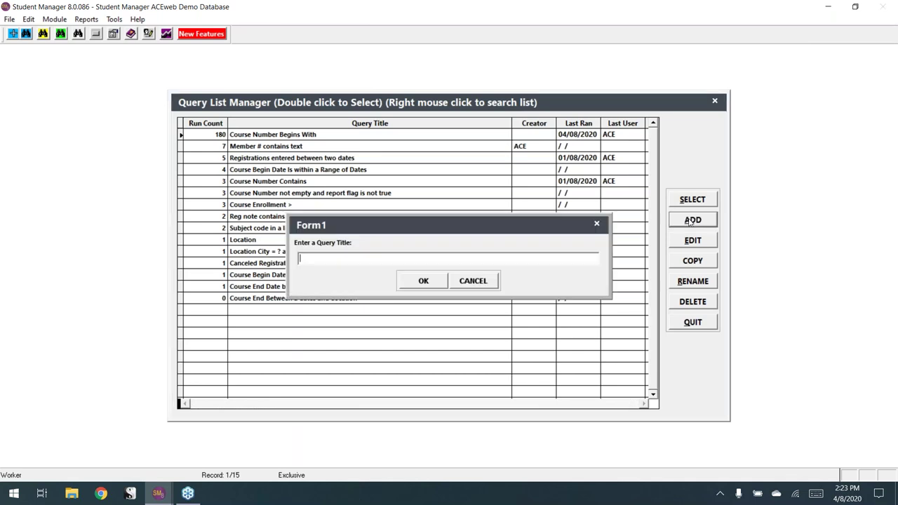
{"action": "type", "text": "jkcxlkghjs"}
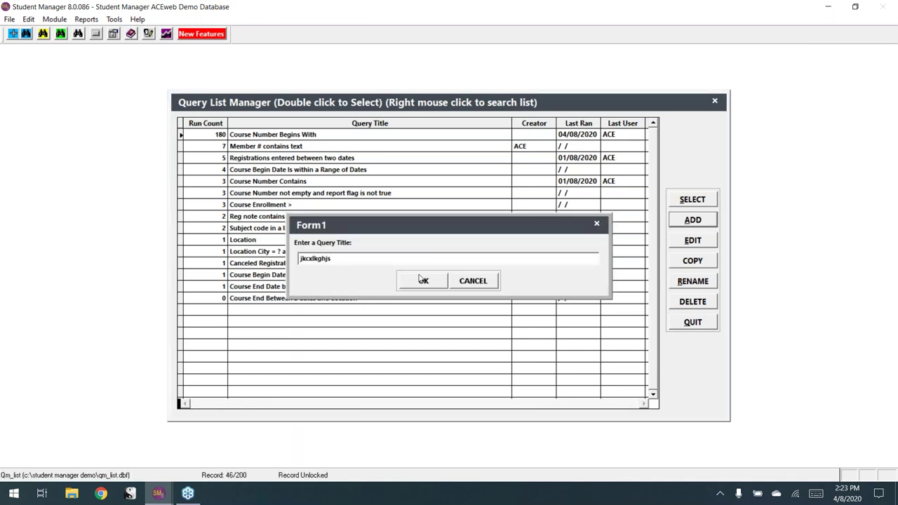
{"action": "left_click", "coordinate": [421, 281]}
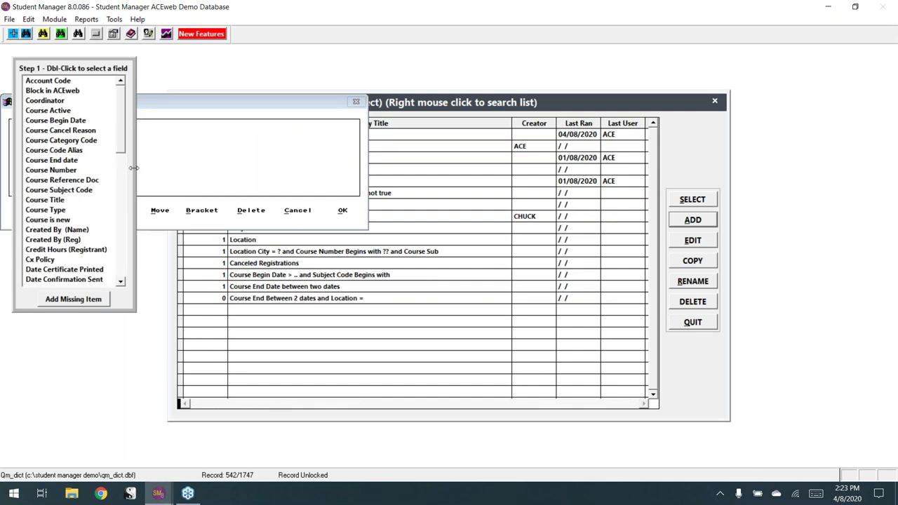
{"action": "left_click", "coordinate": [122, 188]}
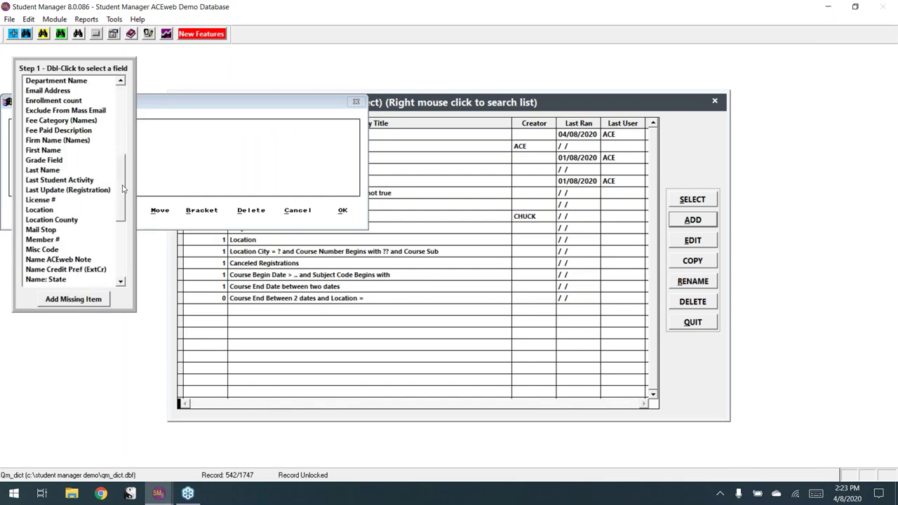
{"action": "left_click", "coordinate": [53, 140]}
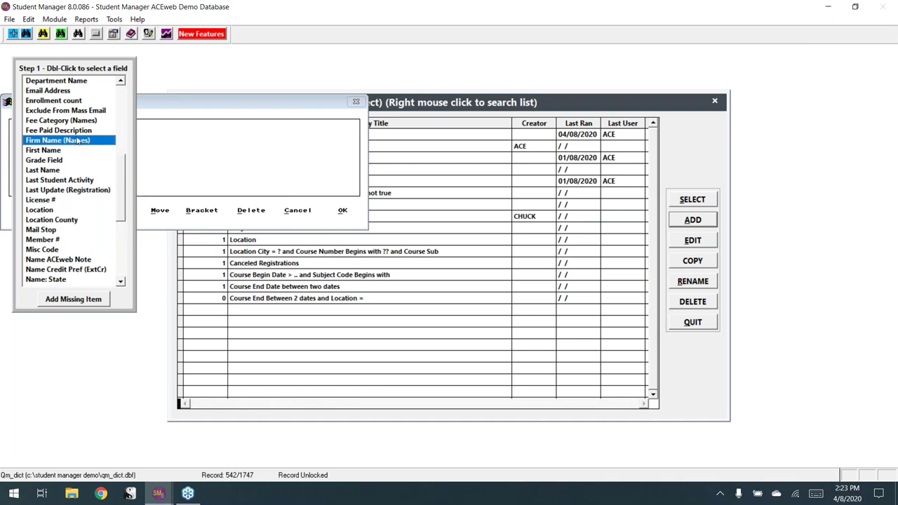
{"action": "right_click", "coordinate": [76, 146]}
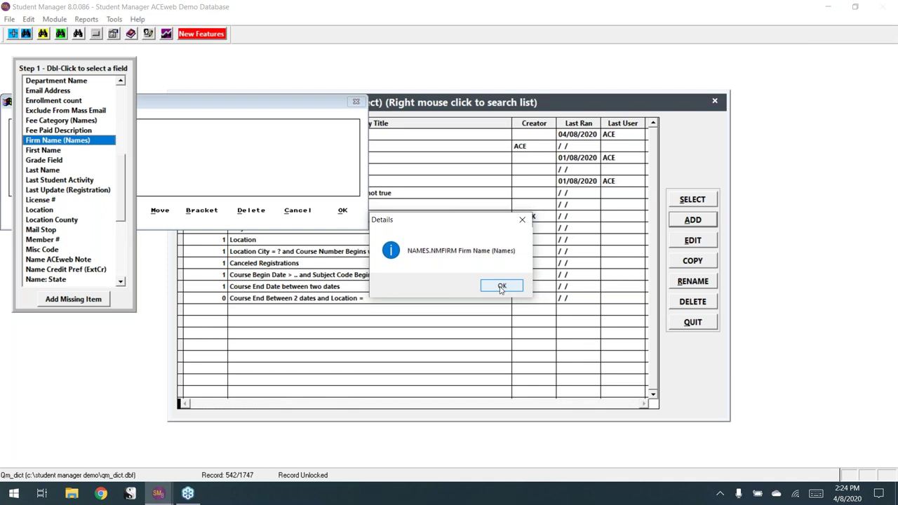
{"action": "left_click", "coordinate": [502, 288]}
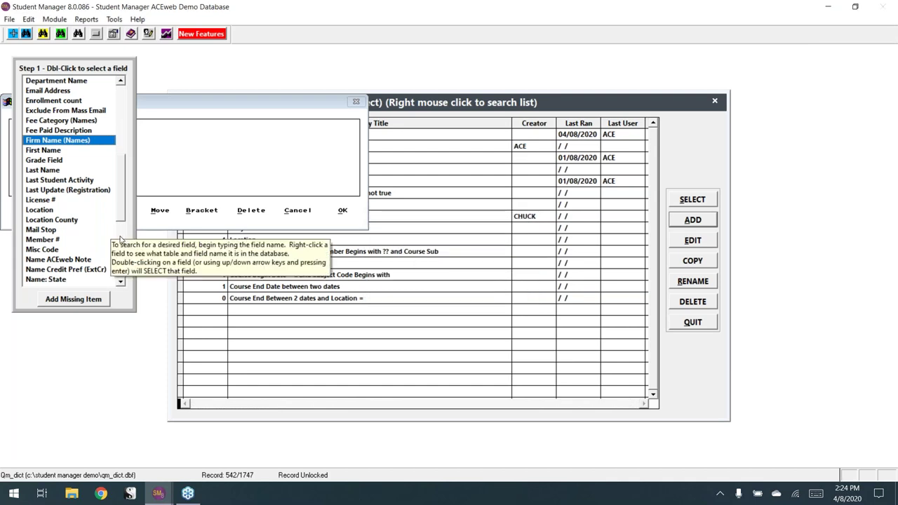
Abandon the unsaved jkcxlkghjs query and return to the 103-record course search
{"action": "left_click", "coordinate": [122, 124]}
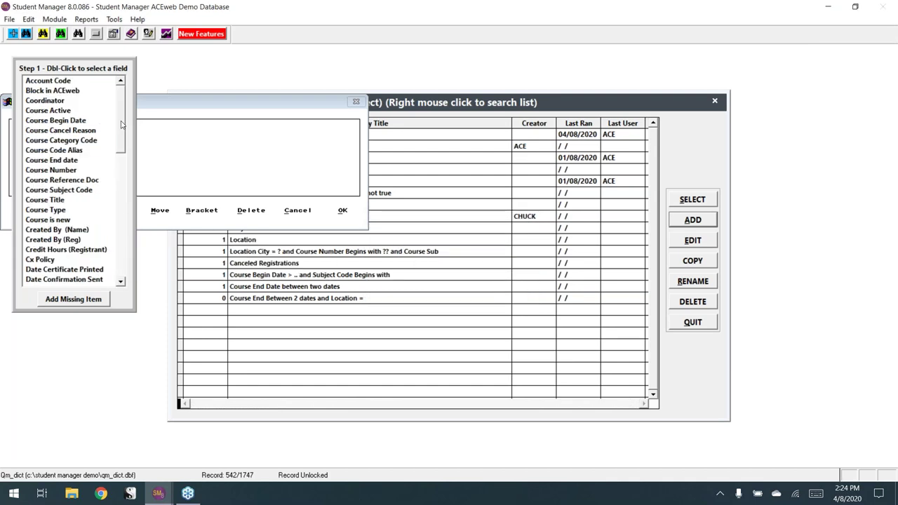
{"action": "left_click", "coordinate": [57, 102]}
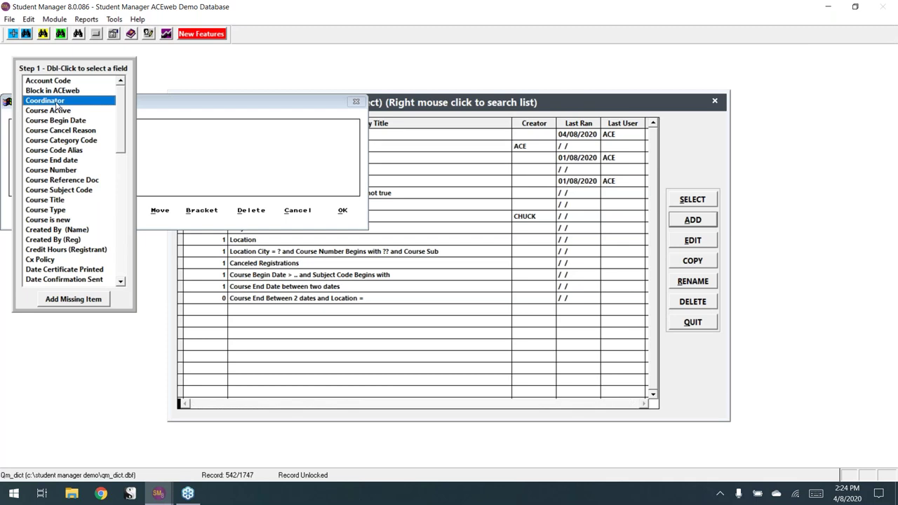
{"action": "left_click", "coordinate": [172, 211]}
{"action": "left_click", "coordinate": [297, 209]}
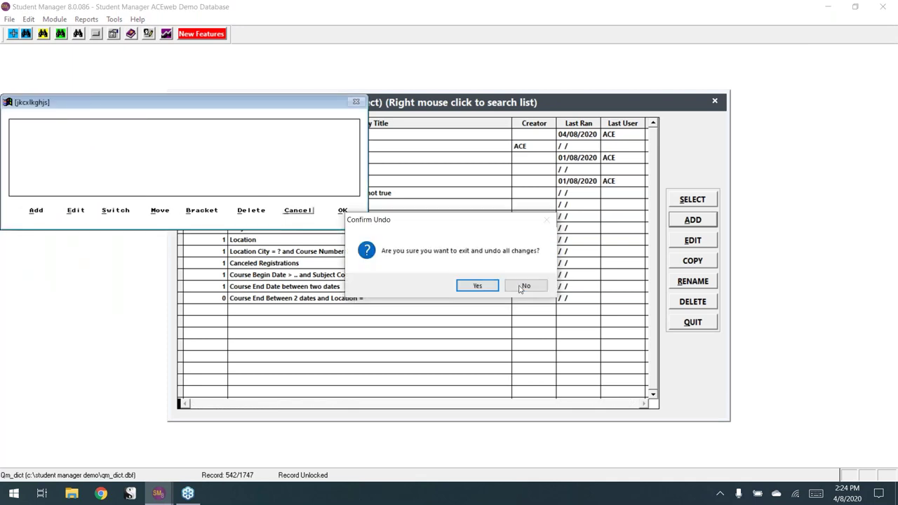
{"action": "left_click", "coordinate": [479, 291]}
{"action": "left_click", "coordinate": [693, 322]}
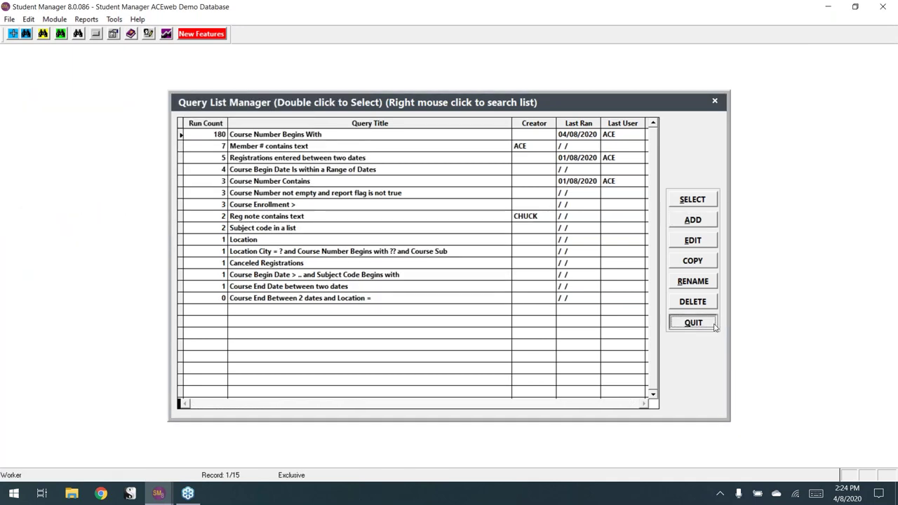
{"action": "left_click", "coordinate": [517, 285]}
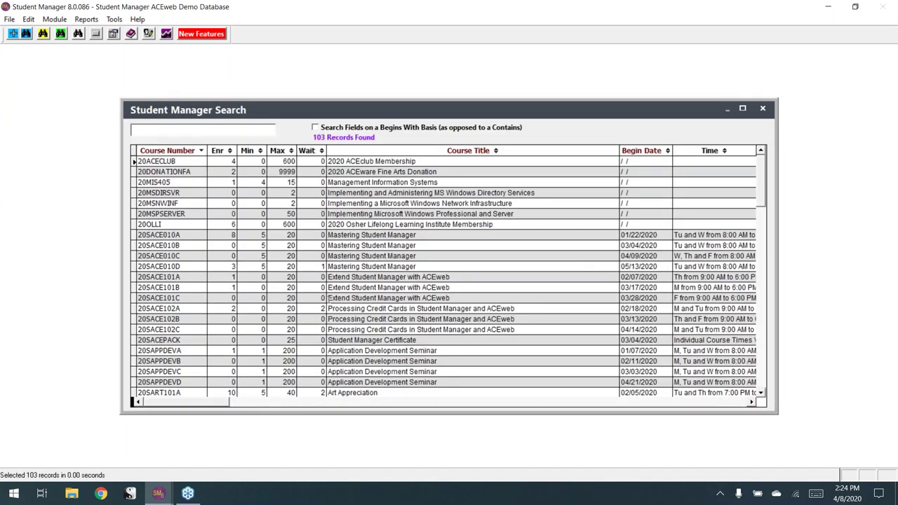
Open course 20SACE010D and bring up its waitlisted registration with the 295.00 member fee
{"action": "double_click", "coordinate": [198, 268]}
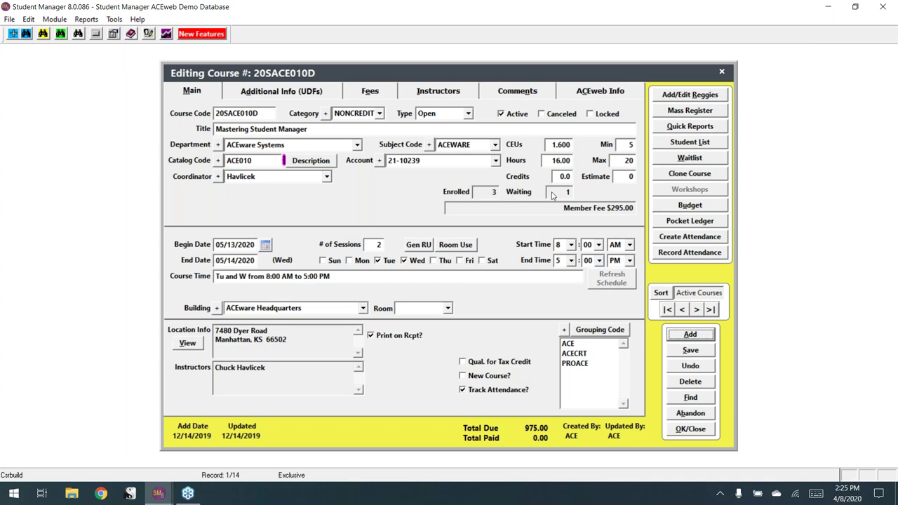
{"action": "left_click", "coordinate": [685, 94]}
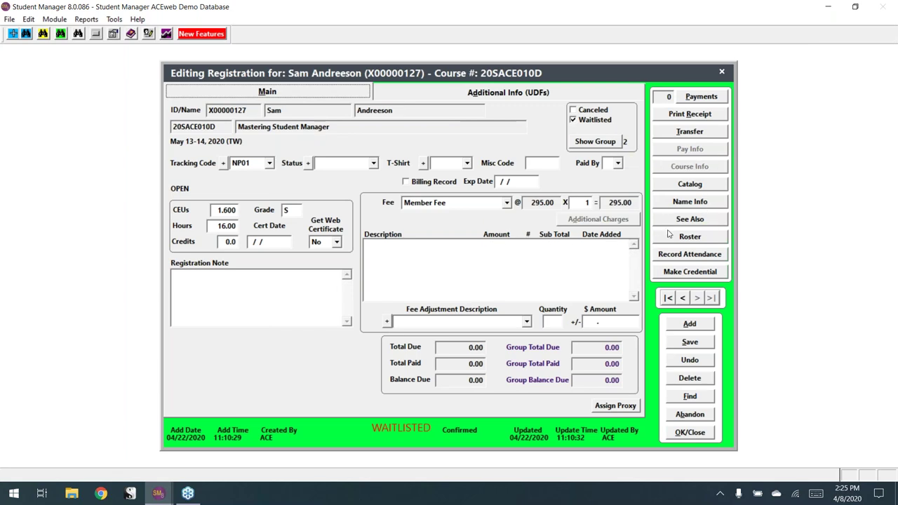
Register the chosen student in 20SACE010D on the waitlist, then list the course's 5 registrations
{"action": "left_click", "coordinate": [694, 327]}
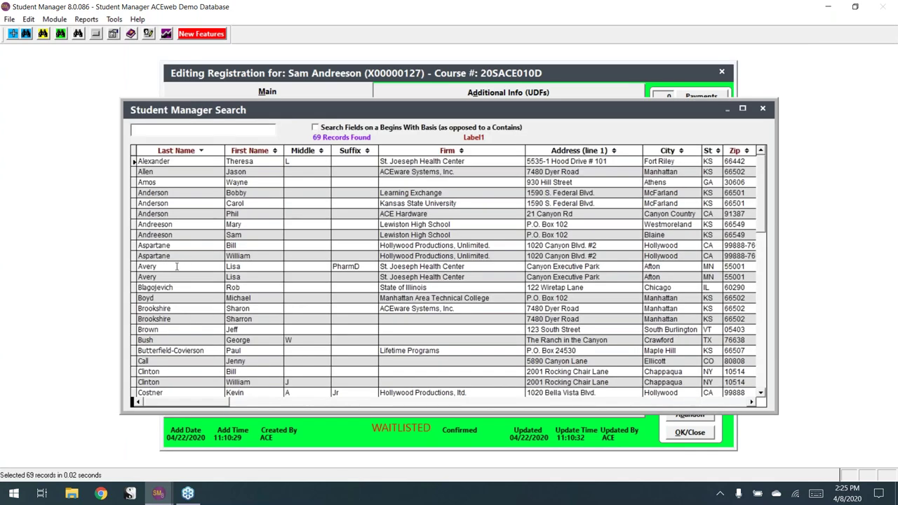
{"action": "left_click", "coordinate": [191, 361]}
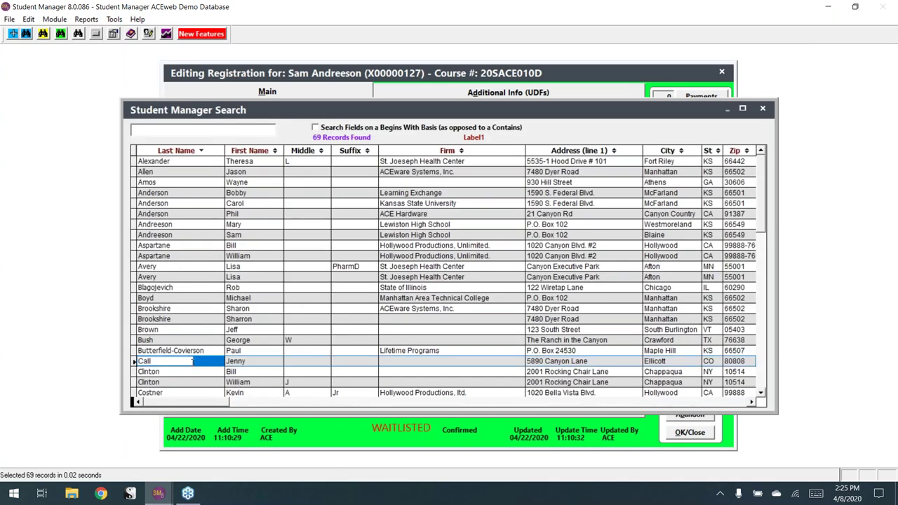
{"action": "double_click", "coordinate": [196, 361]}
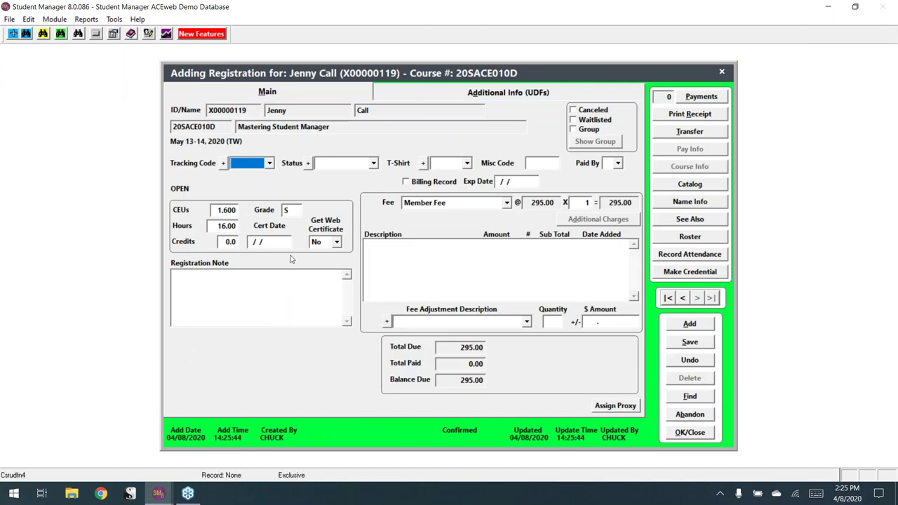
{"action": "left_click", "coordinate": [690, 341]}
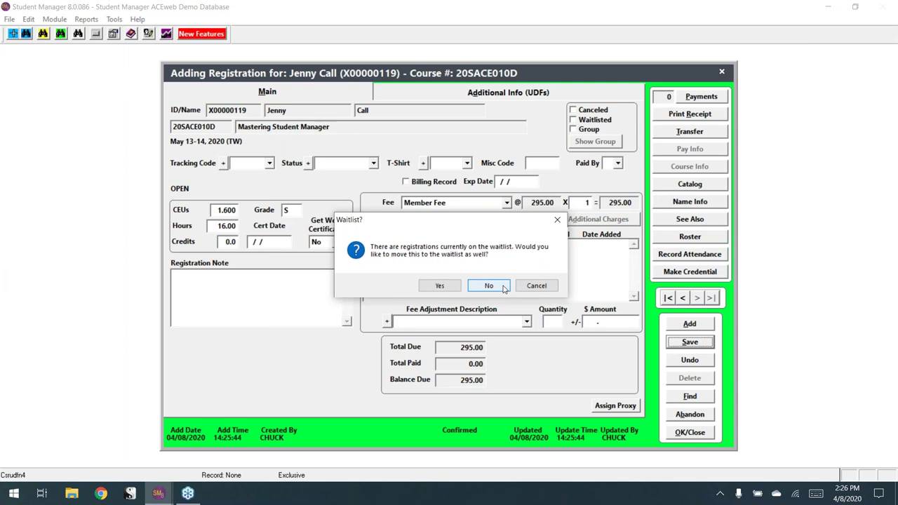
{"action": "left_click", "coordinate": [440, 286]}
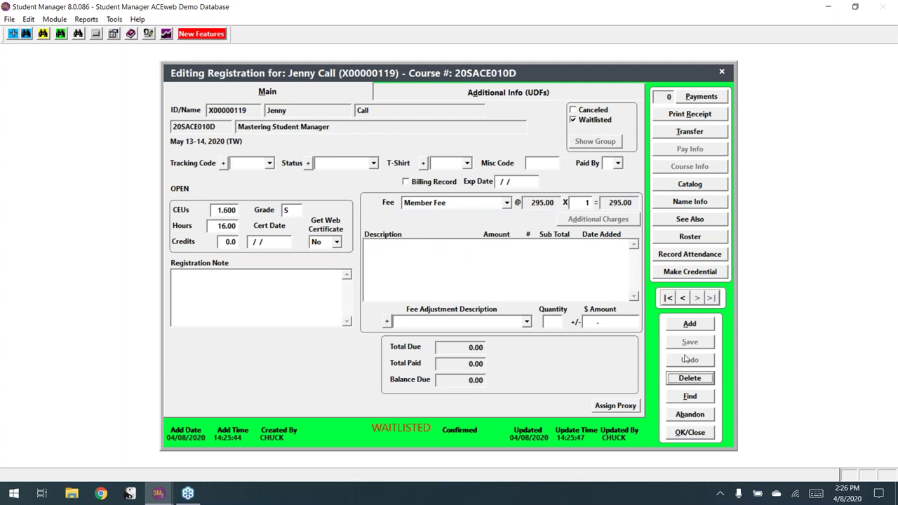
{"action": "left_click", "coordinate": [705, 398]}
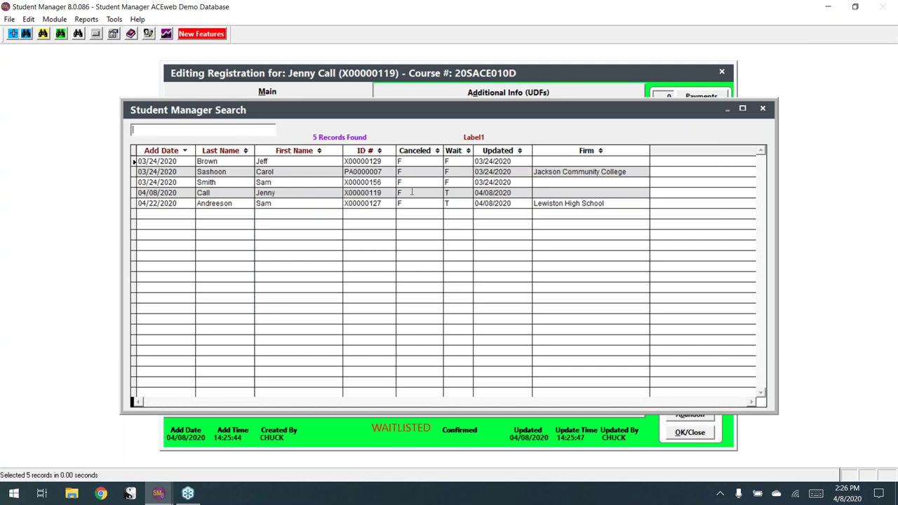
Review the other waitlisted registration, then return to the 20SACE010D record showing 3 enrolled, 2 waiting
{"action": "left_click", "coordinate": [228, 193]}
{"action": "double_click", "coordinate": [238, 203]}
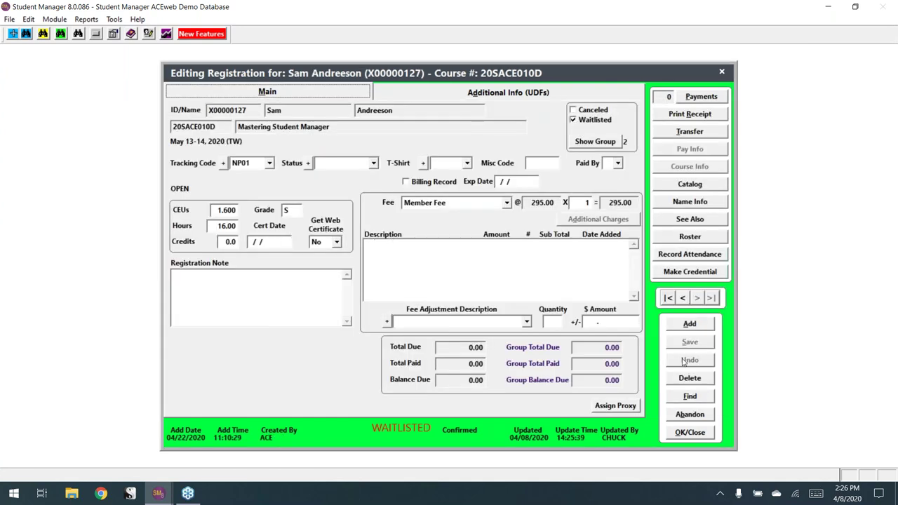
{"action": "left_click", "coordinate": [690, 432]}
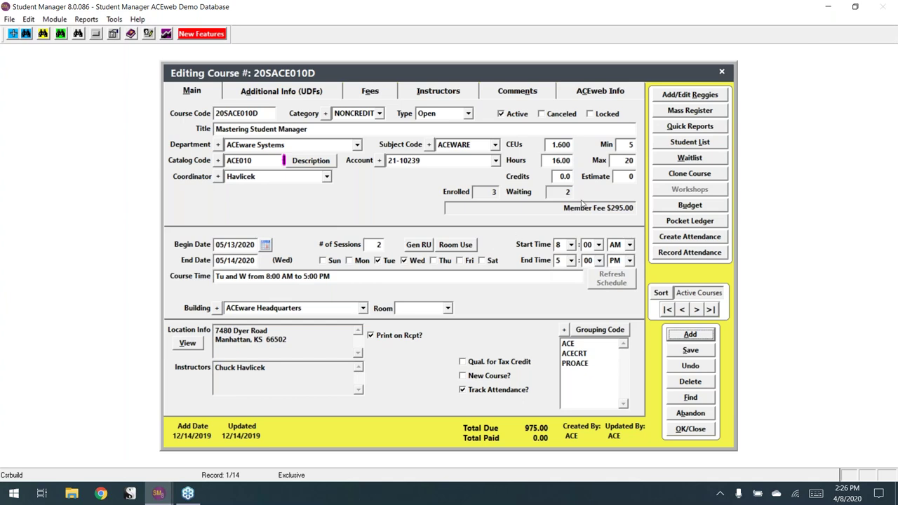
Change row 1's Get Web Cert from No to y in the 20SACE010D roster and save
{"action": "left_click", "coordinate": [683, 144]}
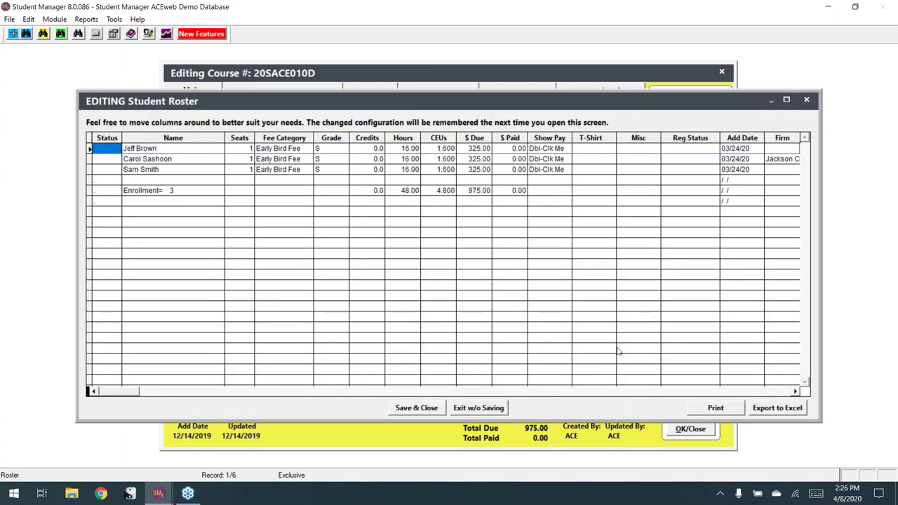
{"action": "left_click", "coordinate": [647, 393]}
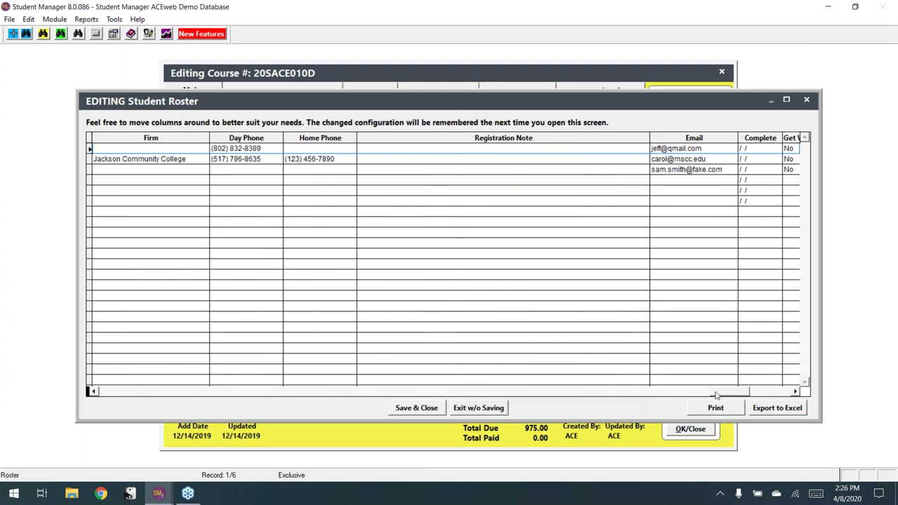
{"action": "left_click", "coordinate": [761, 393]}
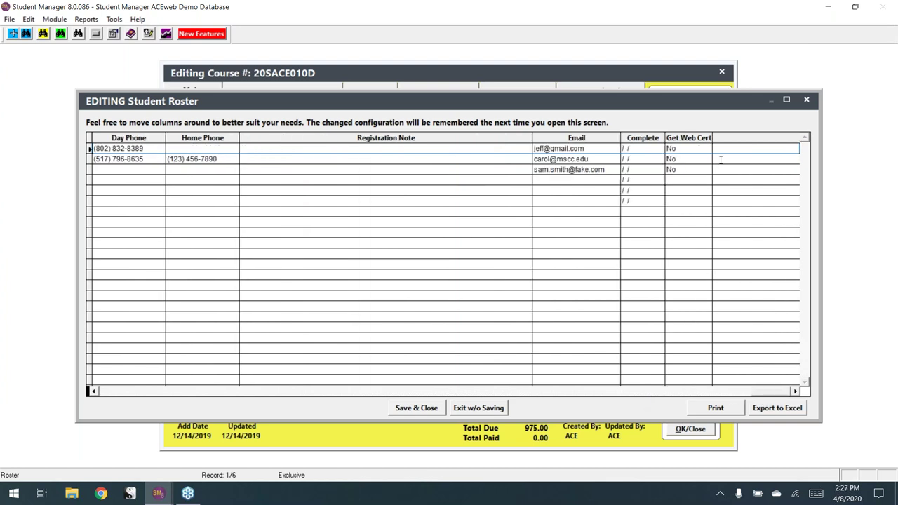
{"action": "left_click", "coordinate": [670, 149]}
{"action": "double_click", "coordinate": [671, 149]}
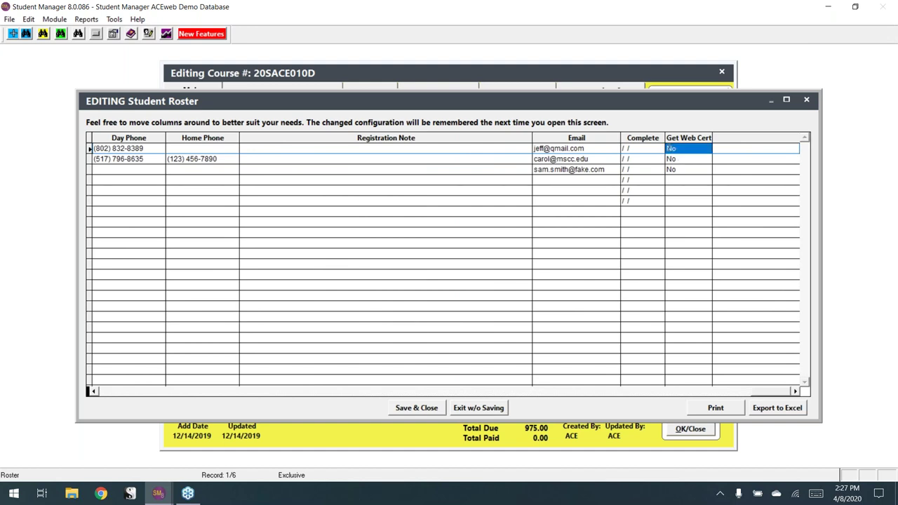
{"action": "type", "text": "y"}
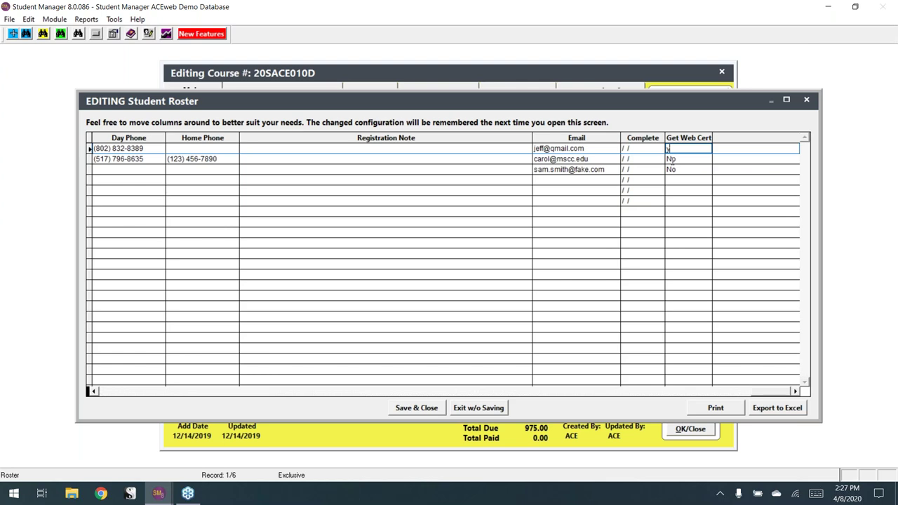
{"action": "key", "text": "Tab"}
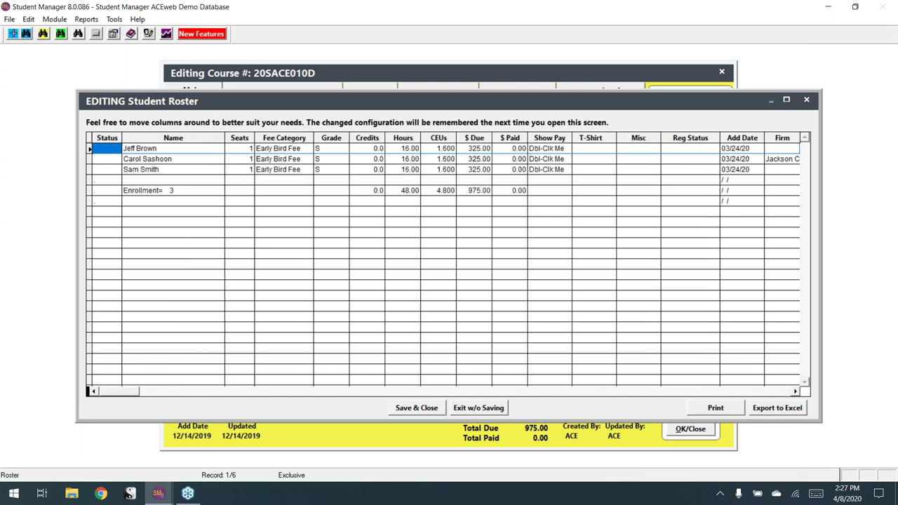
{"action": "key", "text": "shift+Tab"}
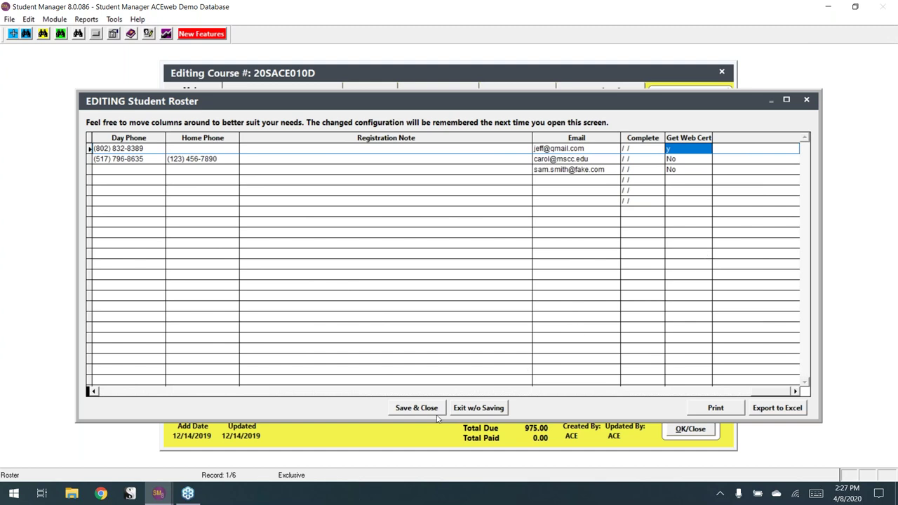
{"action": "left_click", "coordinate": [414, 412]}
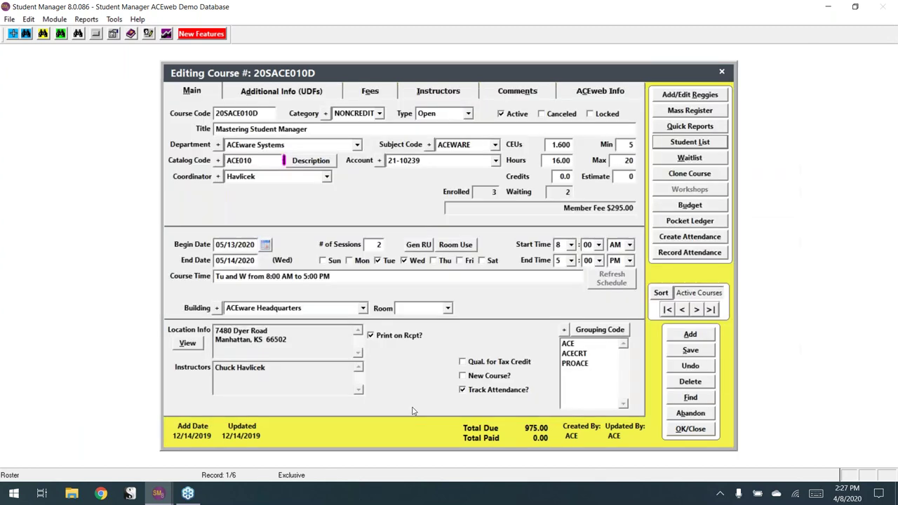
Reopen the roster to verify the Get Web Cert value, then exit without saving
{"action": "key", "text": "Return"}
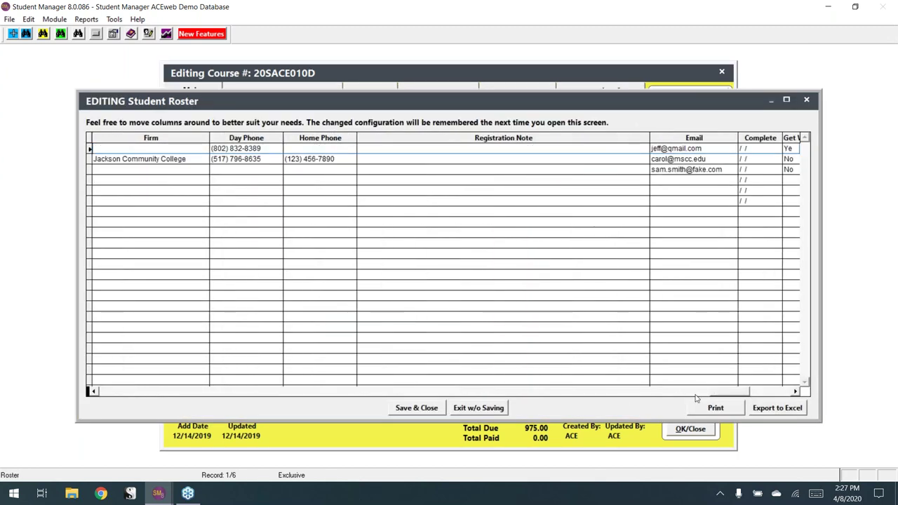
{"action": "left_click", "coordinate": [796, 392]}
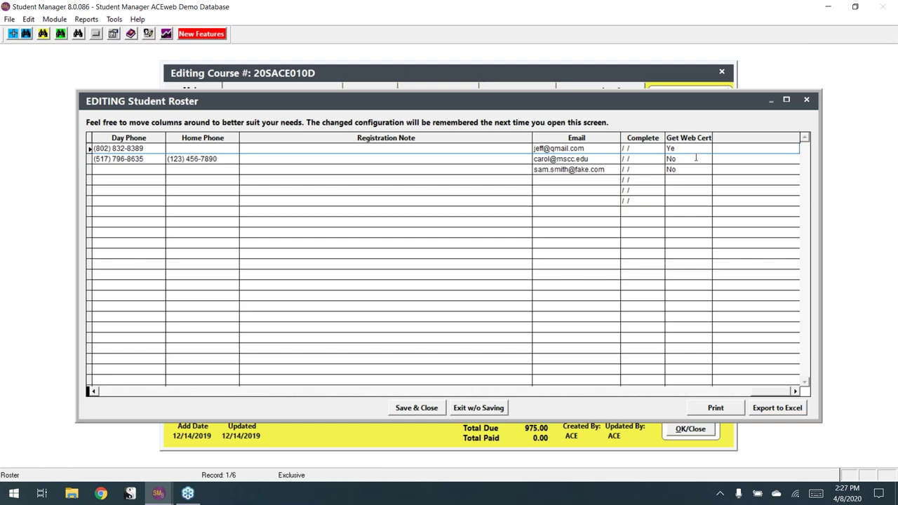
{"action": "left_click", "coordinate": [478, 410]}
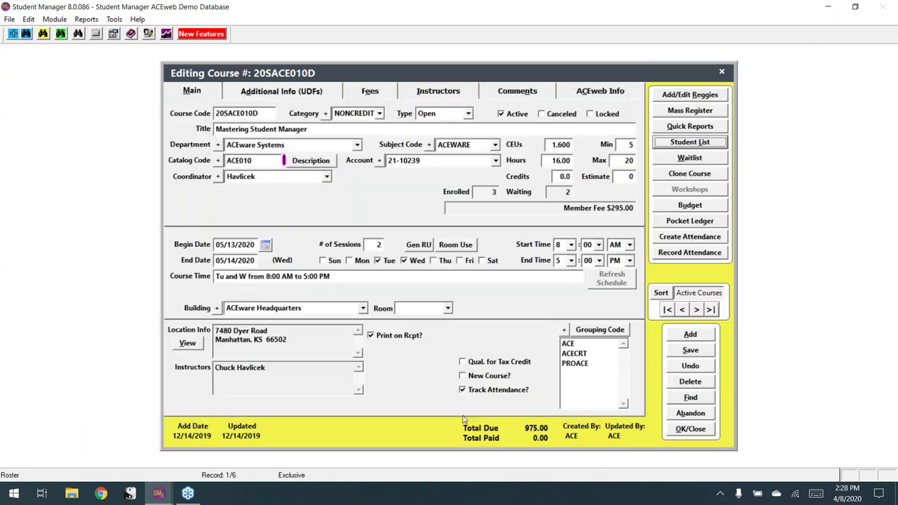
Close the course record and choose the coordinator in the Quick List's Course Coordinator field
{"action": "left_click", "coordinate": [692, 414]}
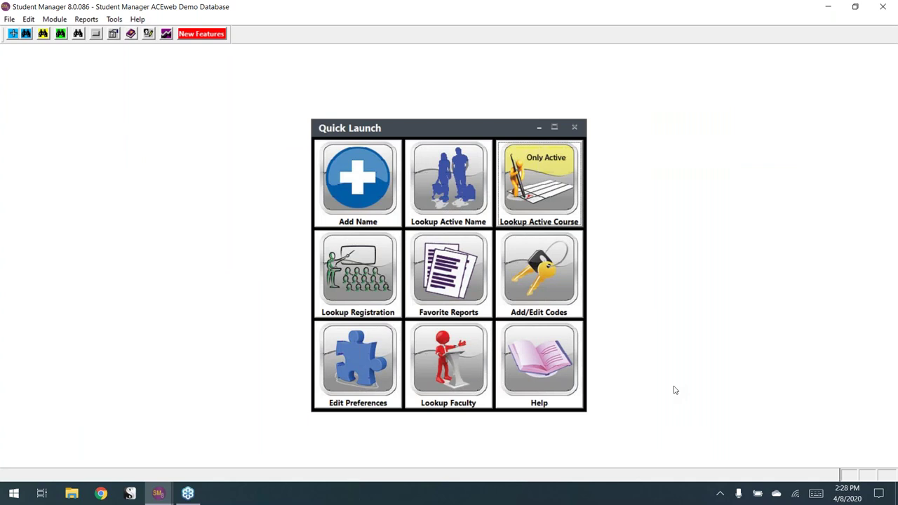
{"action": "key", "text": "XF86AudioLowerVolume"}
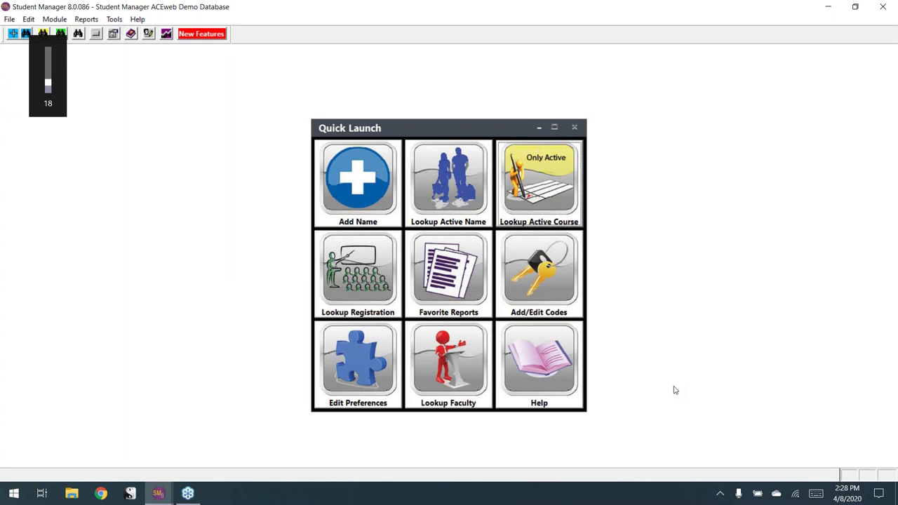
{"action": "key", "text": "F2"}
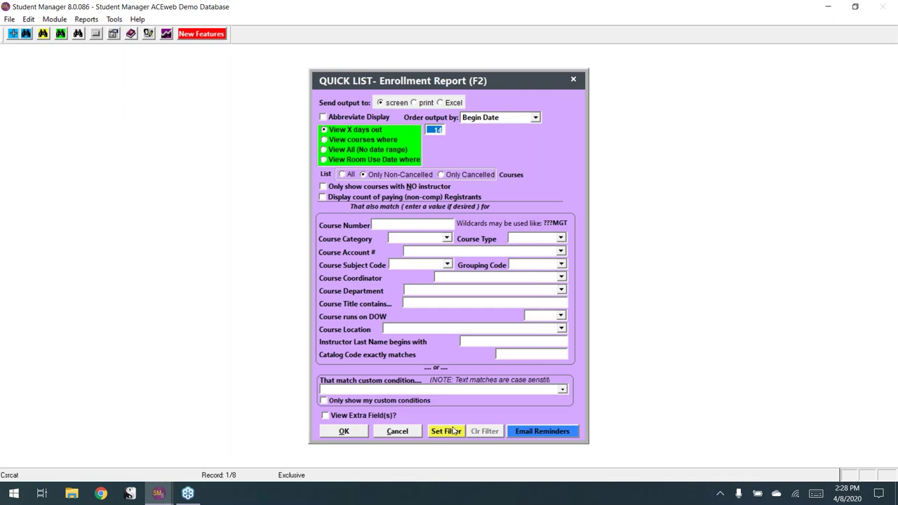
{"action": "left_click", "coordinate": [478, 278]}
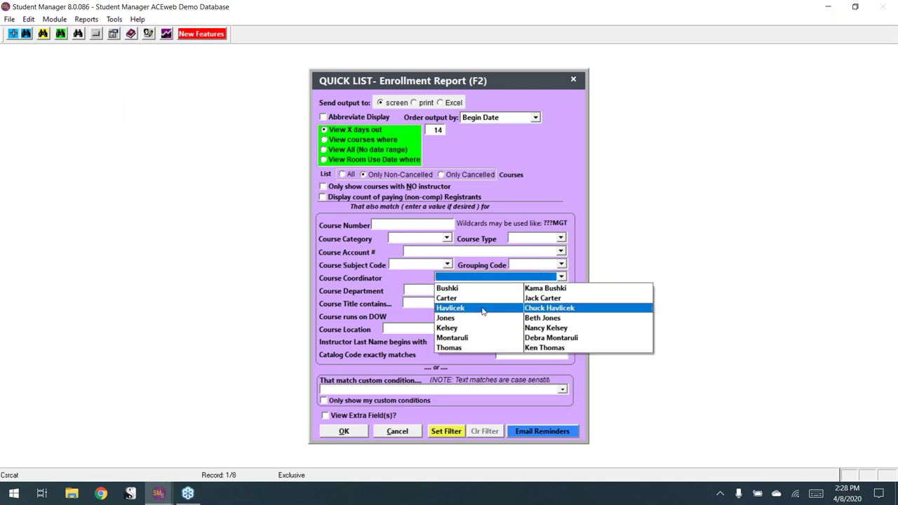
{"action": "left_click", "coordinate": [484, 309]}
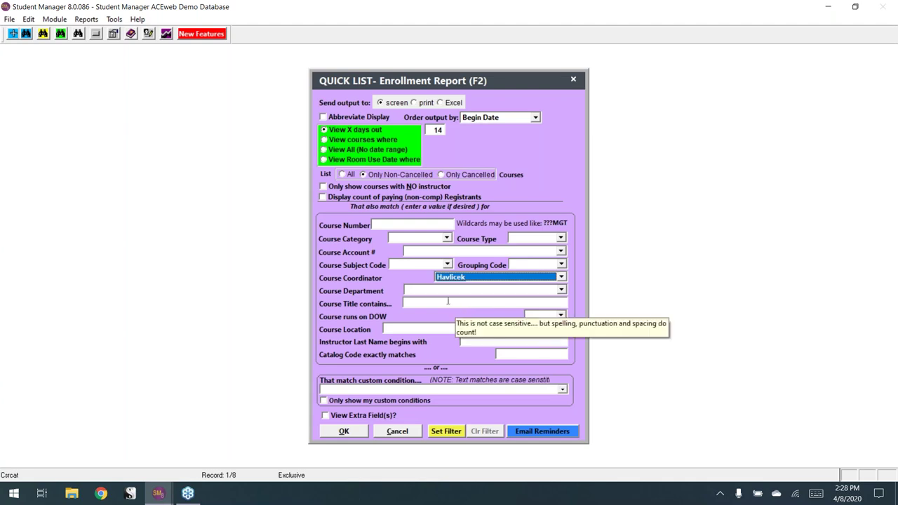
Apply the coordinator filter and confirm the active-course lookup returns only 20SACE010C
{"action": "left_click", "coordinate": [449, 432]}
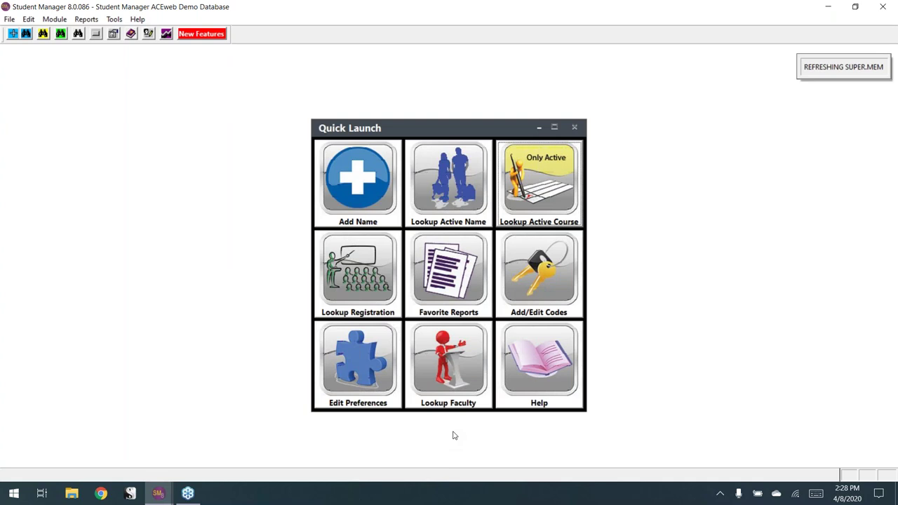
{"action": "left_click", "coordinate": [523, 188]}
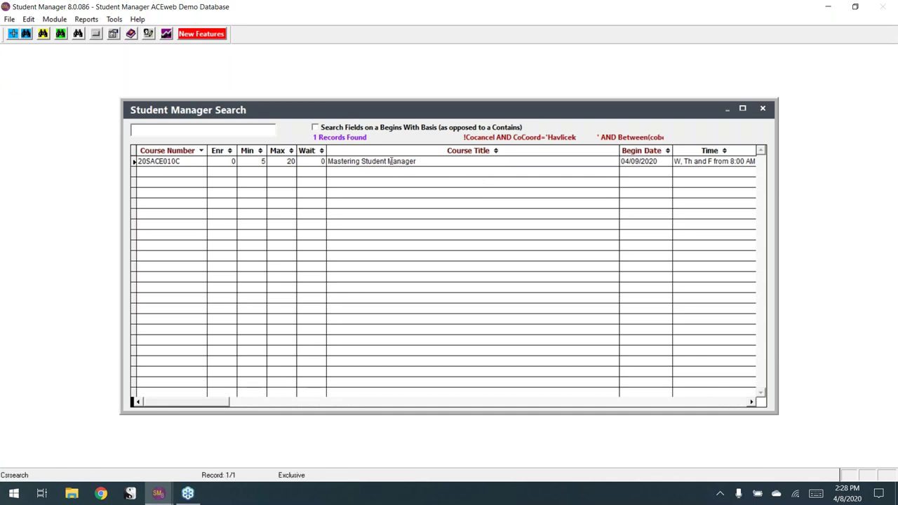
{"action": "key", "text": "Escape"}
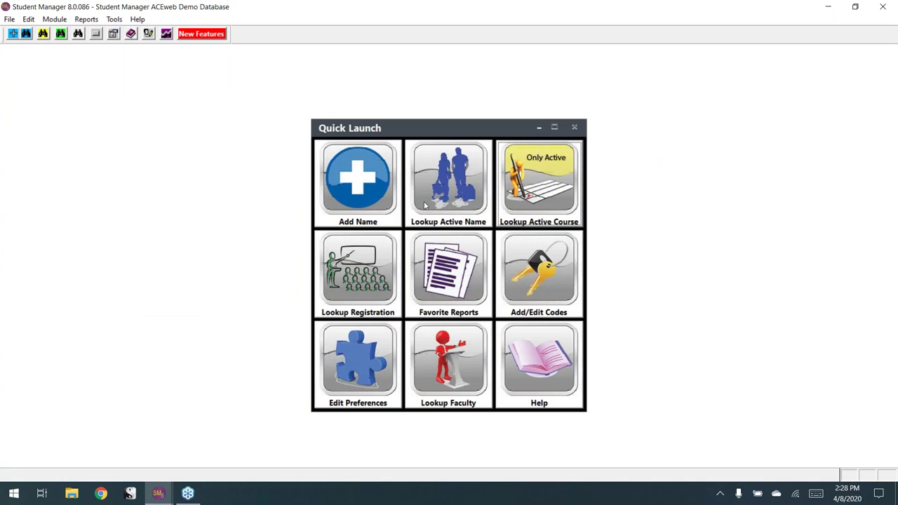
Confirm a new registration's course search lists only 20SACE010C, then close the search
{"action": "left_click", "coordinate": [425, 205]}
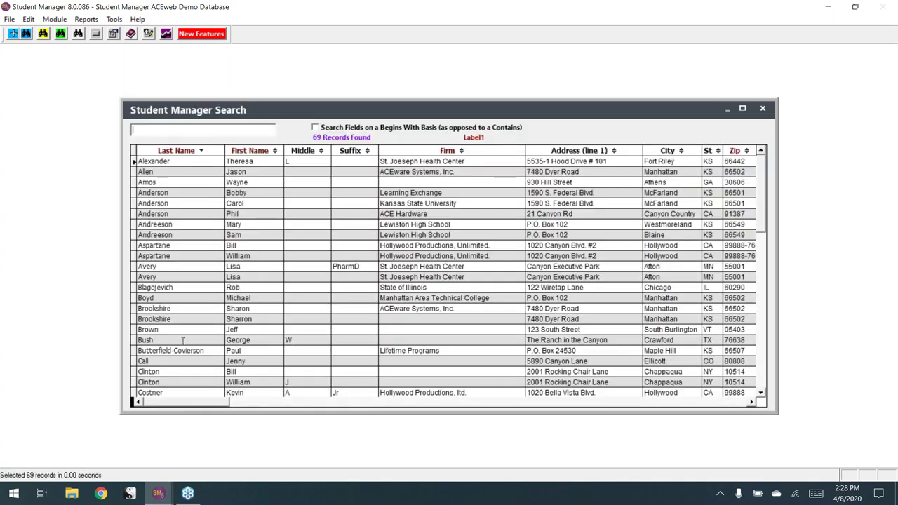
{"action": "key", "text": "Escape"}
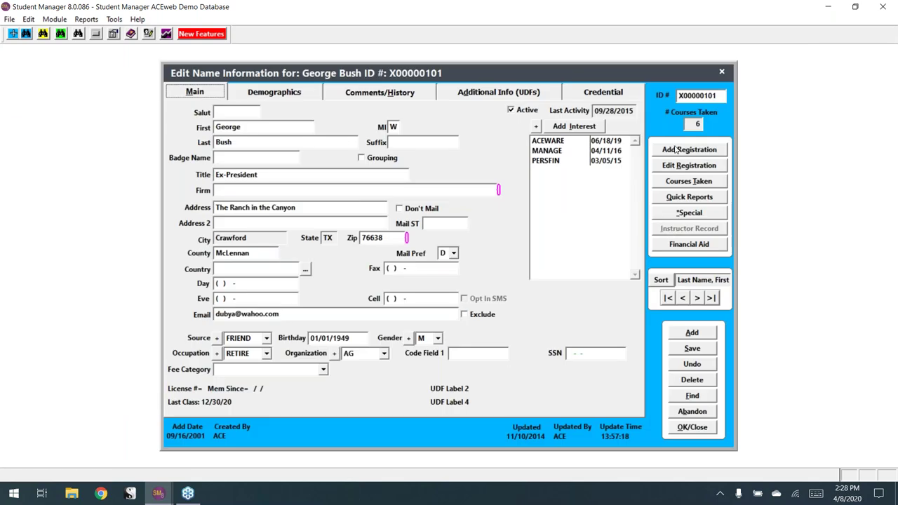
{"action": "left_click", "coordinate": [690, 150]}
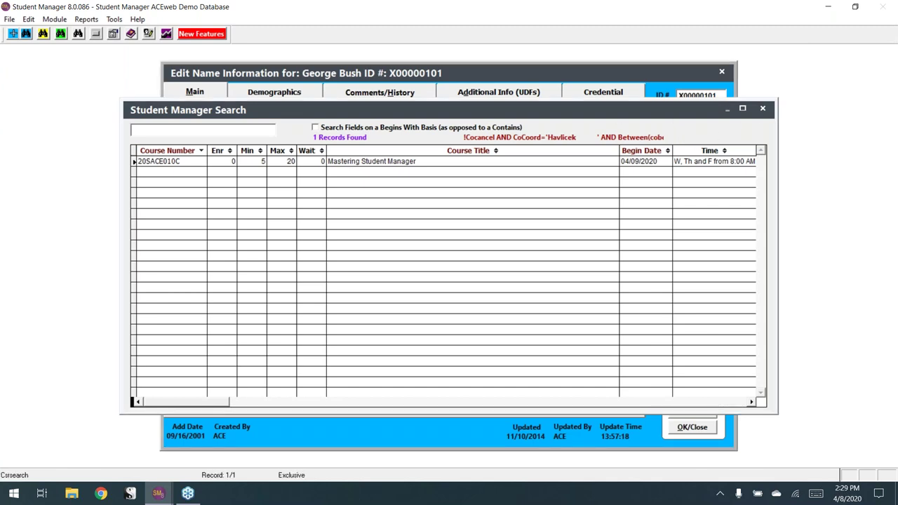
{"action": "key", "text": "Escape"}
{"action": "key", "text": "Escape"}
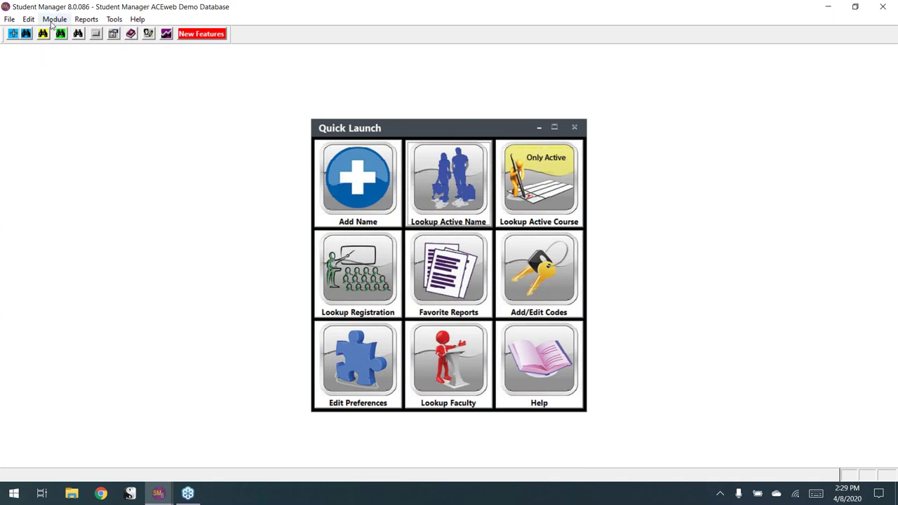
Run Module > Courses > Find Course to see all 410 course records
{"action": "left_click", "coordinate": [54, 19]}
{"action": "mouse_move", "coordinate": [66, 43]}
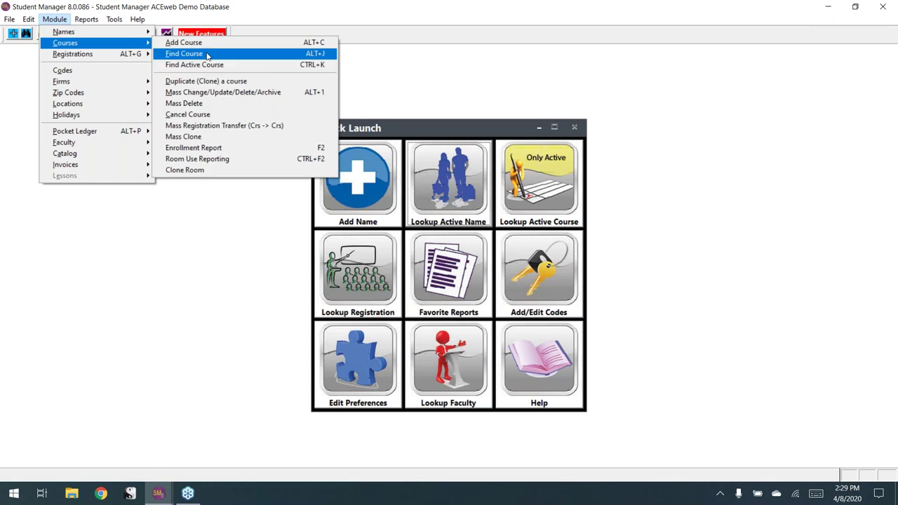
{"action": "left_click", "coordinate": [208, 56]}
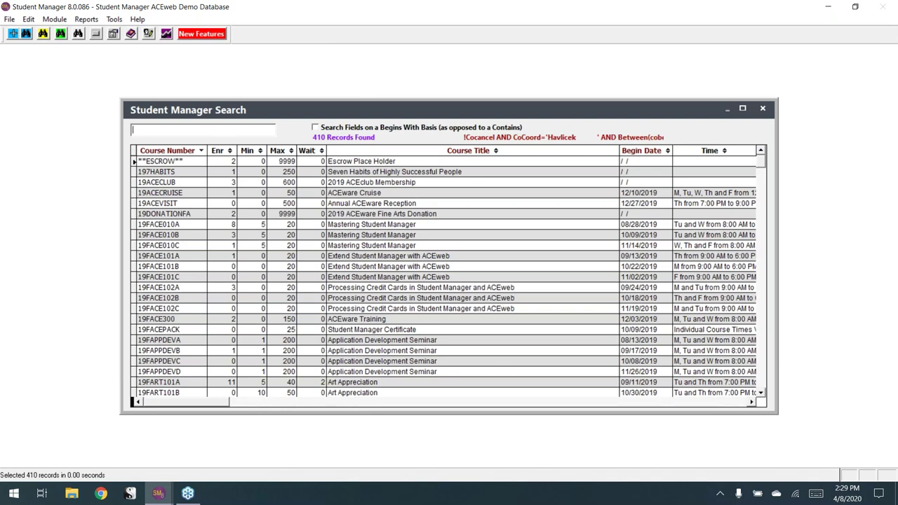
{"action": "key", "text": "Escape"}
Check the active-course lookup shows only the filtered course, then open the Enrollment Report quick list
{"action": "left_click", "coordinate": [558, 214]}
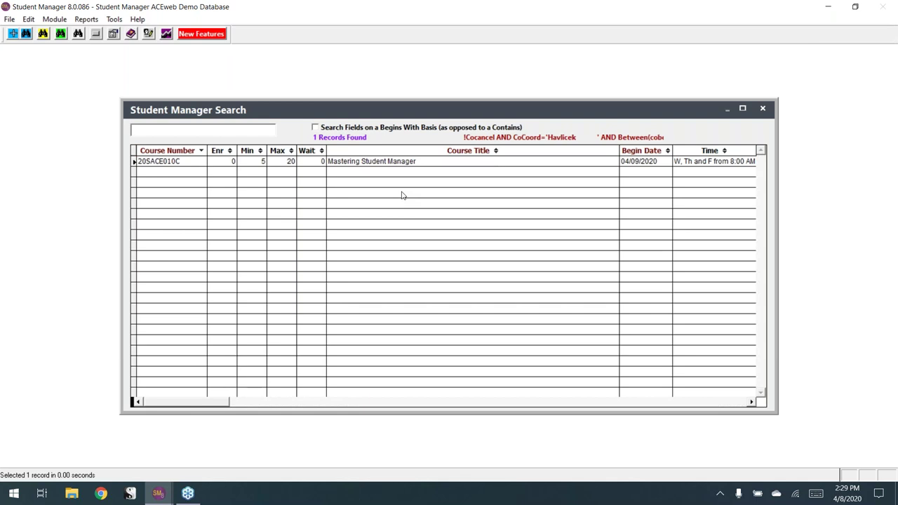
{"action": "key", "text": "Escape"}
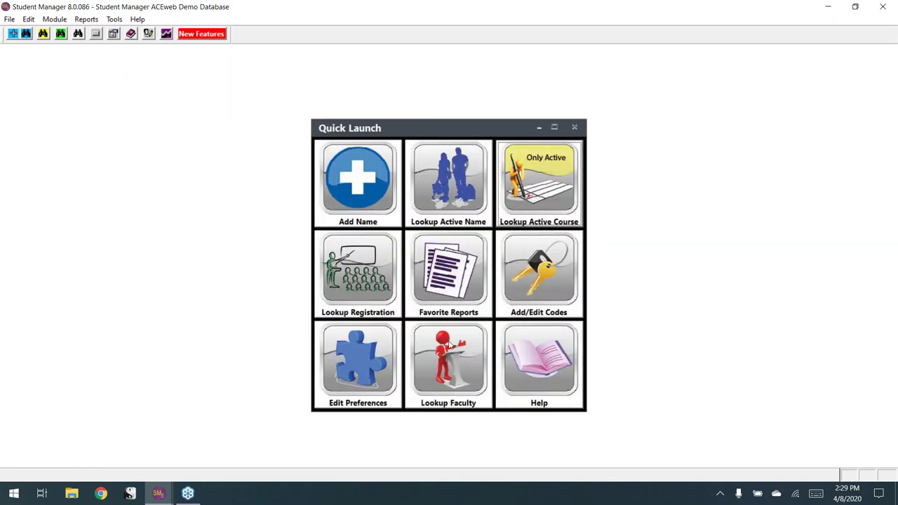
{"action": "key", "text": "F2"}
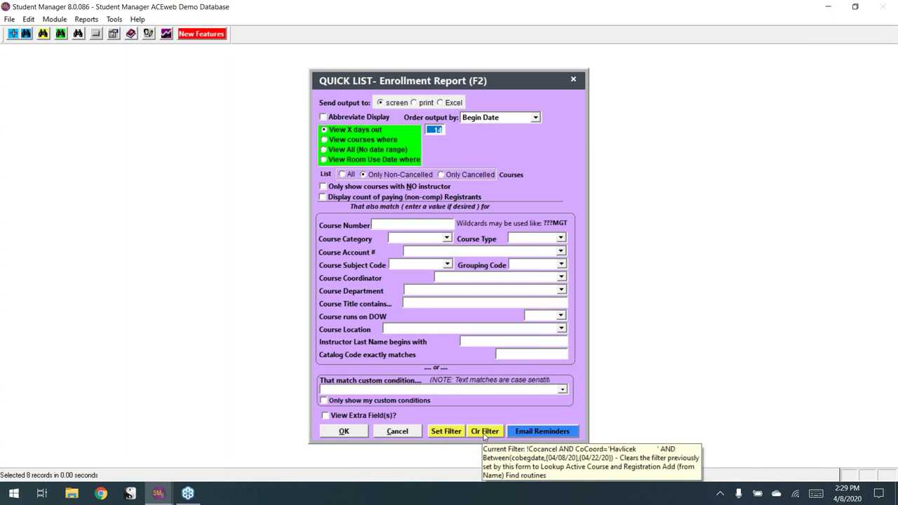
Clear and cancel the Quick List filter, then remove the Courses data filter under Tools
{"action": "left_click", "coordinate": [484, 432]}
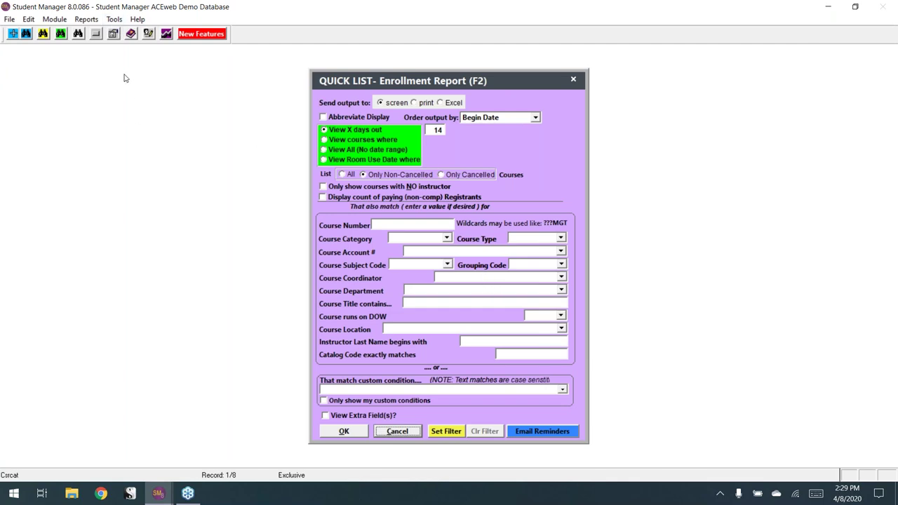
{"action": "left_click", "coordinate": [407, 430]}
{"action": "left_click", "coordinate": [114, 19]}
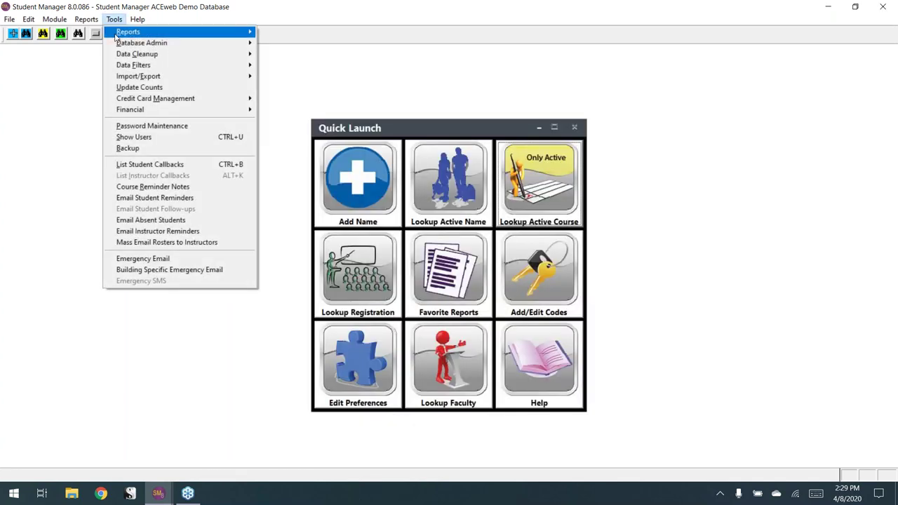
{"action": "mouse_move", "coordinate": [137, 70]}
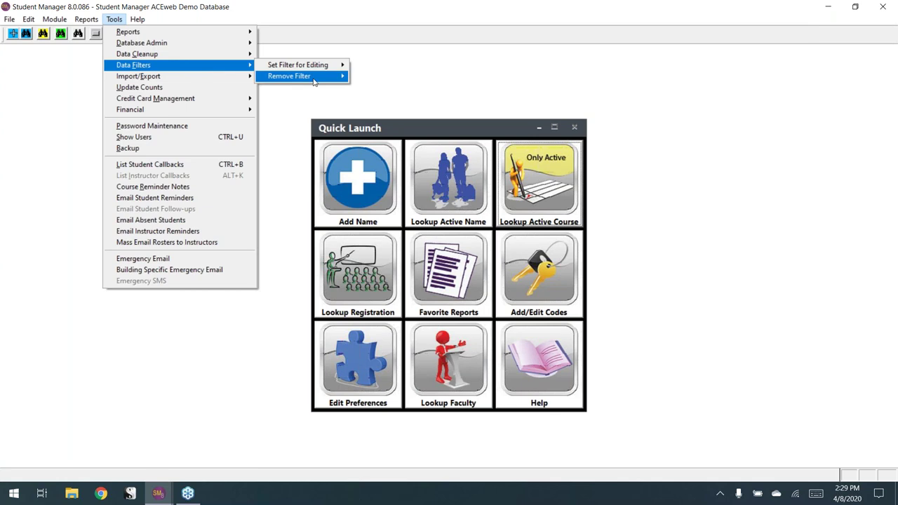
{"action": "mouse_move", "coordinate": [313, 82]}
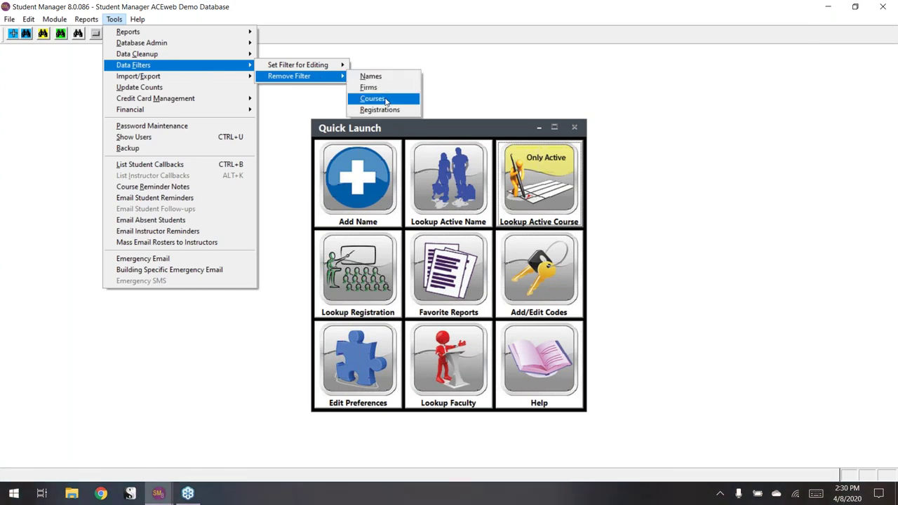
{"action": "left_click", "coordinate": [730, 249]}
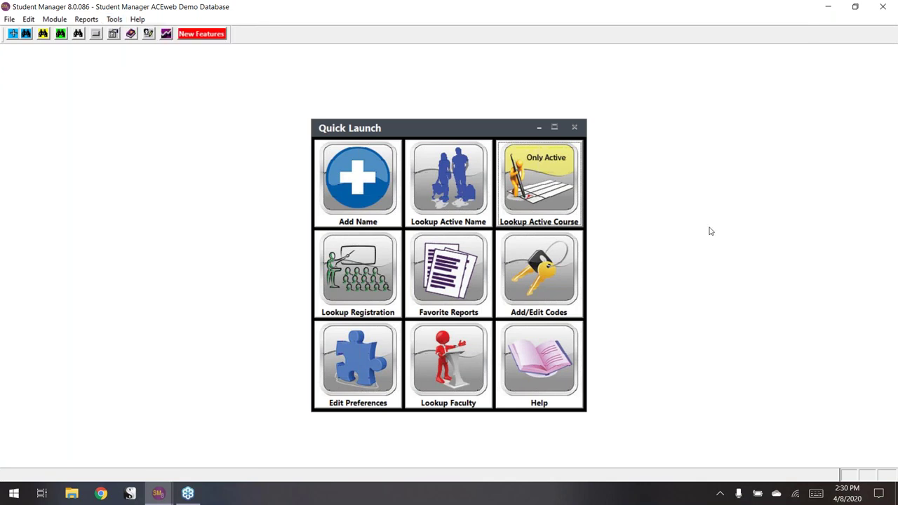
Filter course lookups to the ACEware Systems department (2 courses) and reopen the Enrollment Report quick list
{"action": "key", "text": "F2"}
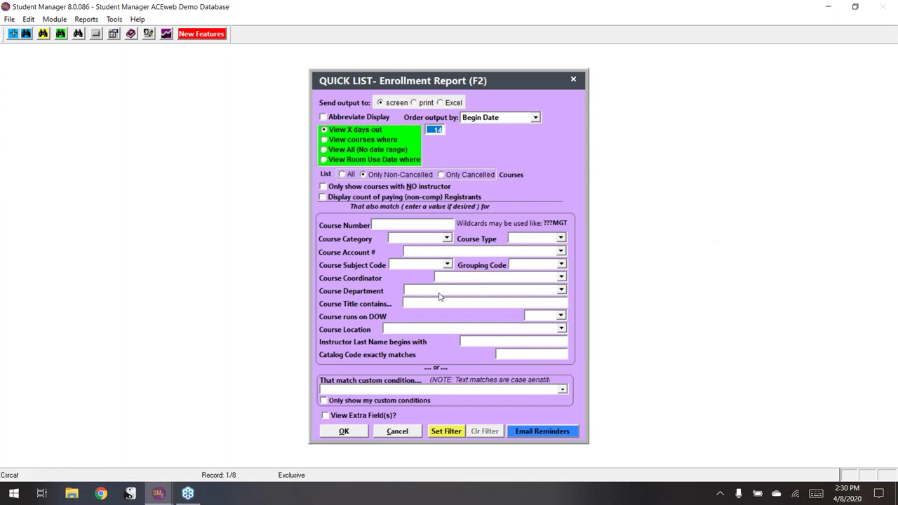
{"action": "left_click", "coordinate": [541, 291]}
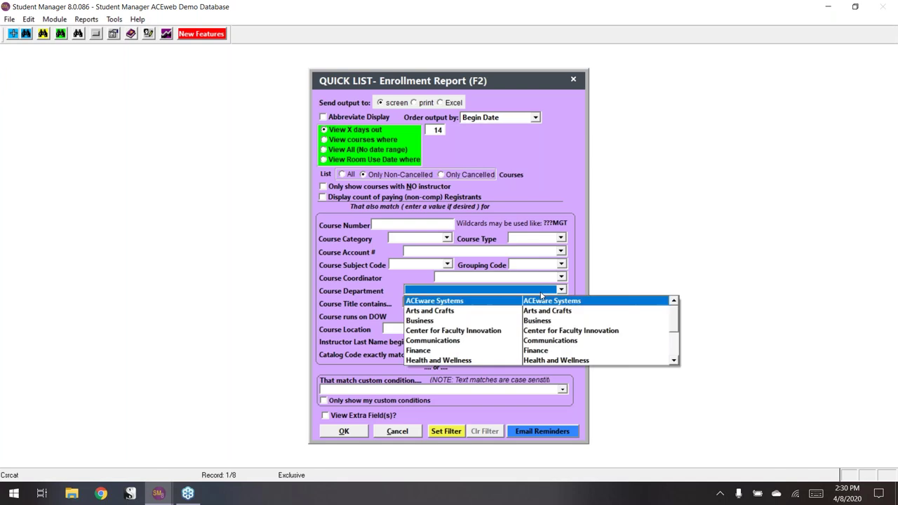
{"action": "left_click", "coordinate": [478, 301]}
{"action": "left_click", "coordinate": [449, 435]}
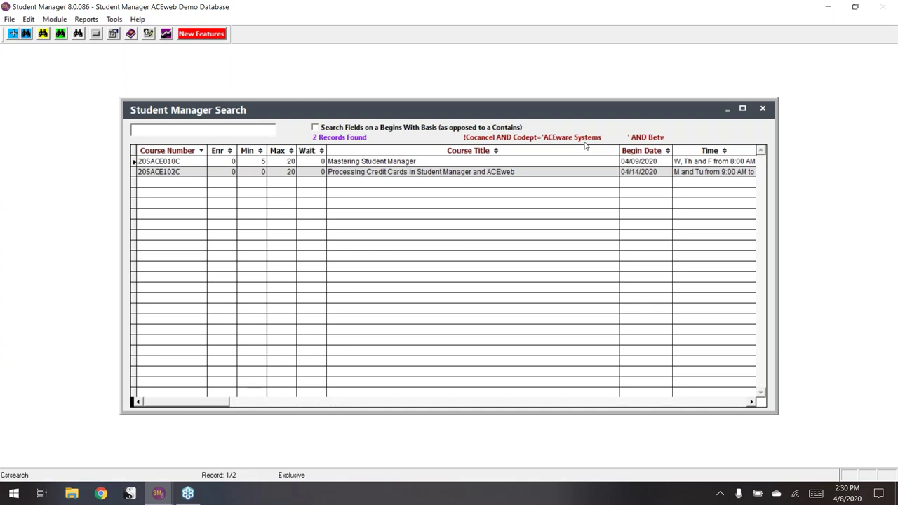
{"action": "left_click", "coordinate": [763, 108]}
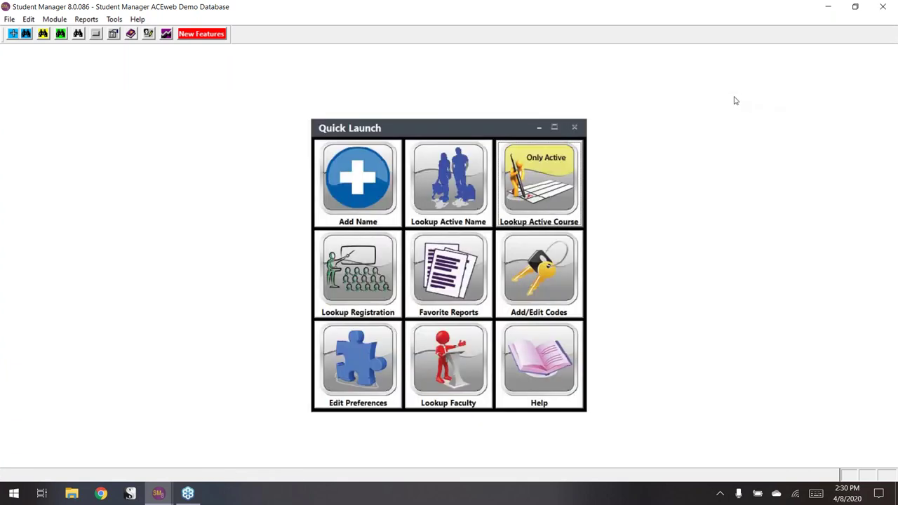
{"action": "key", "text": "F2"}
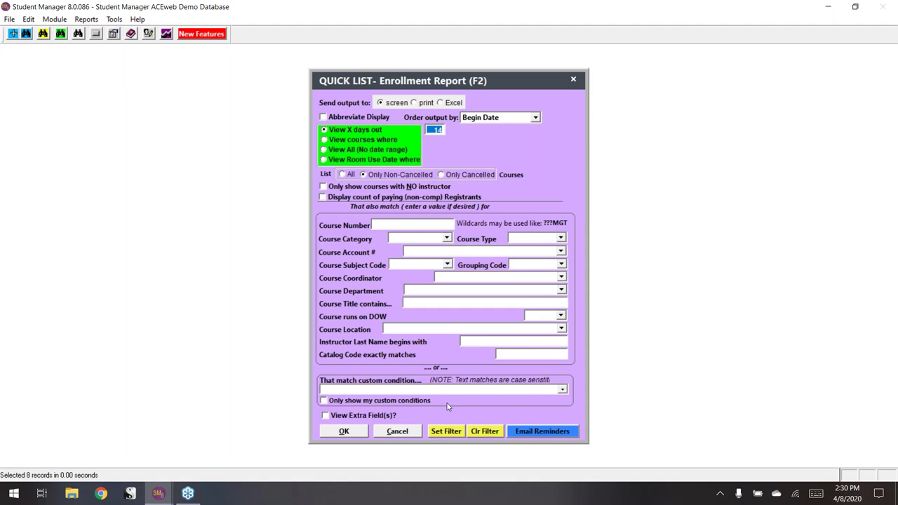
Apply a Course Department filter of ACEware Systems with View All (no date range) selected
{"action": "left_click", "coordinate": [329, 150]}
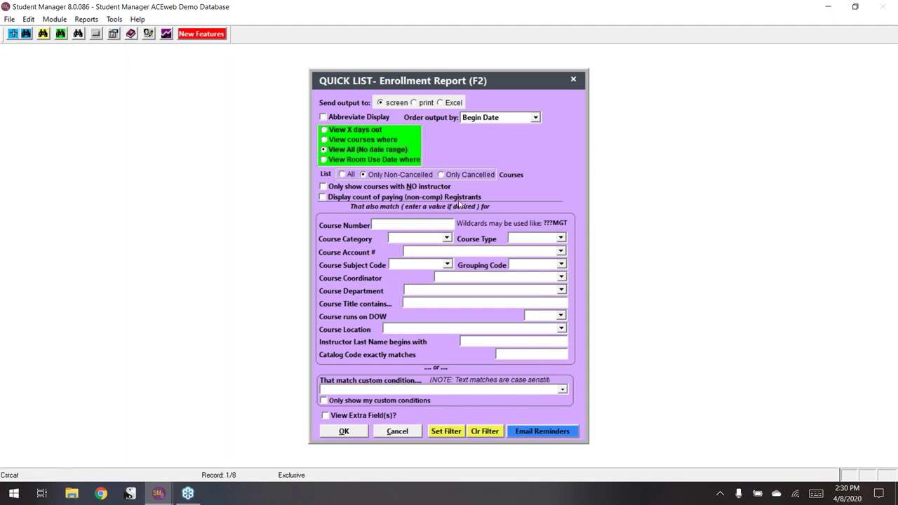
{"action": "left_click", "coordinate": [519, 291]}
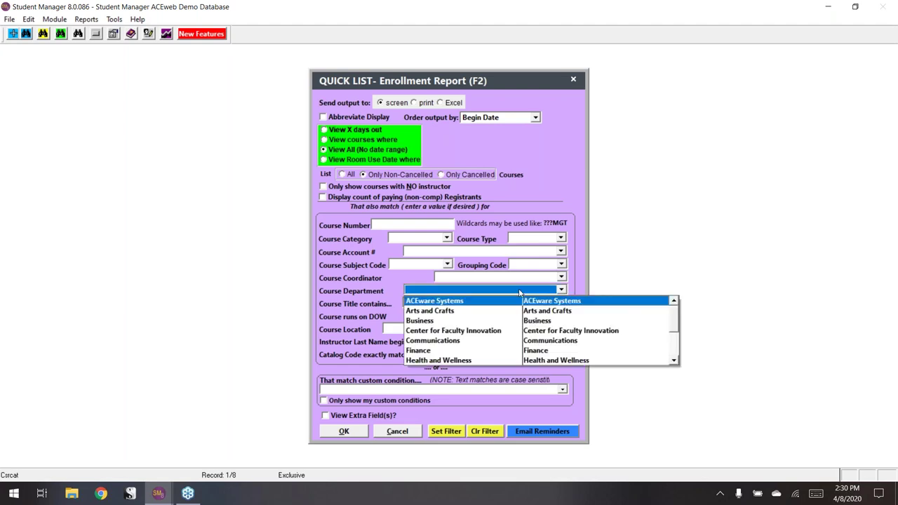
{"action": "left_click", "coordinate": [495, 302]}
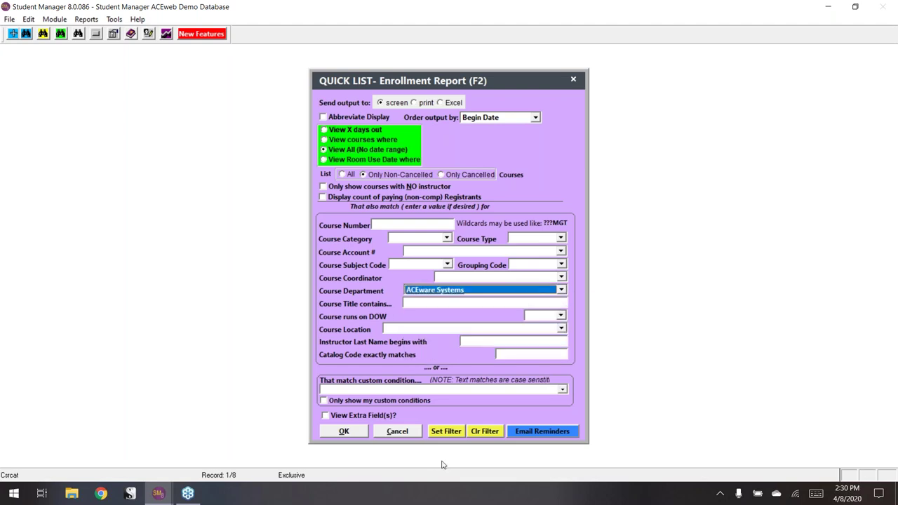
{"action": "left_click", "coordinate": [451, 437]}
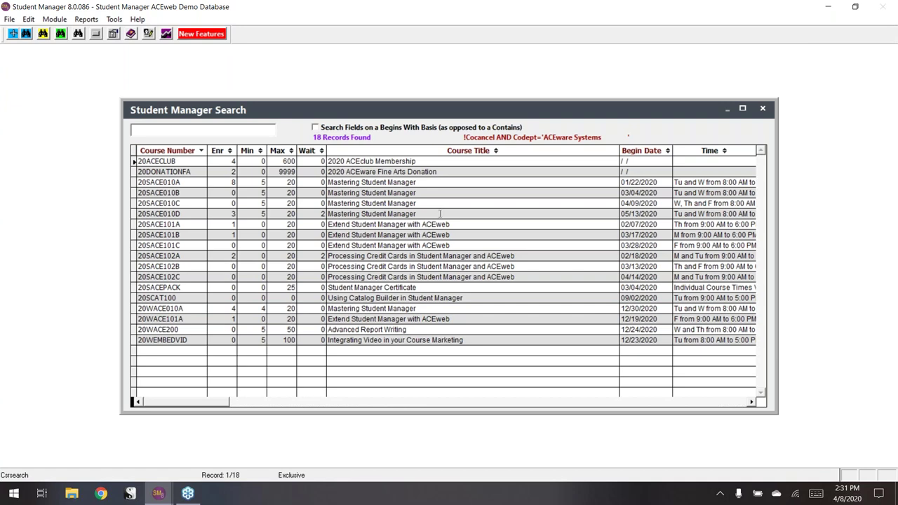
Close the 18-course results list and bring up the Module menu
{"action": "left_click", "coordinate": [763, 109]}
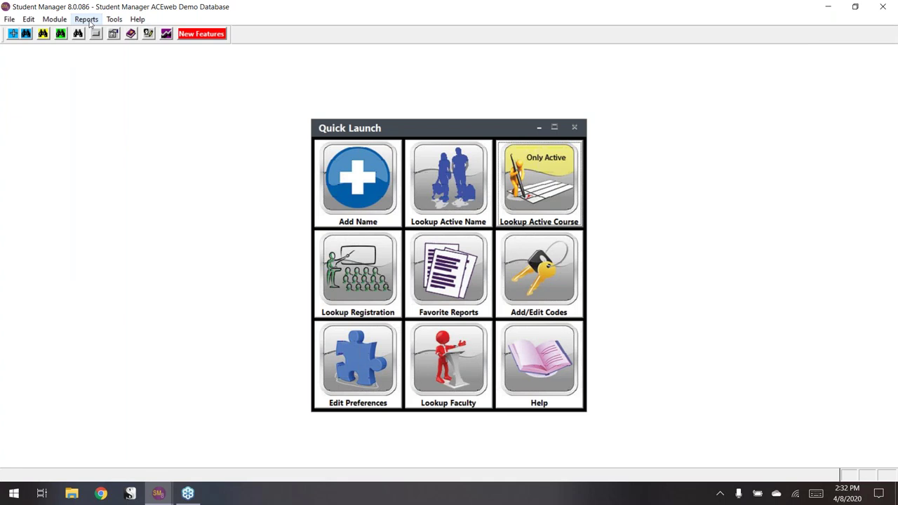
{"action": "left_click", "coordinate": [52, 21]}
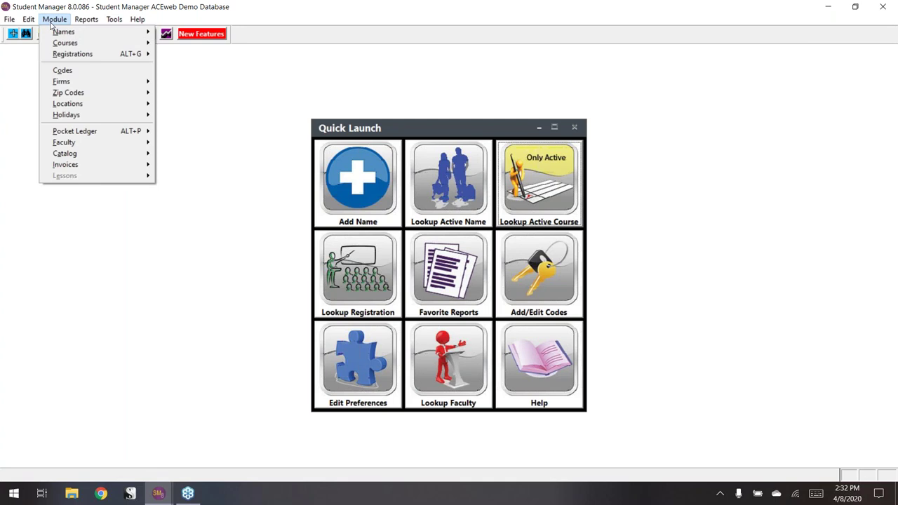
{"action": "mouse_move", "coordinate": [55, 48]}
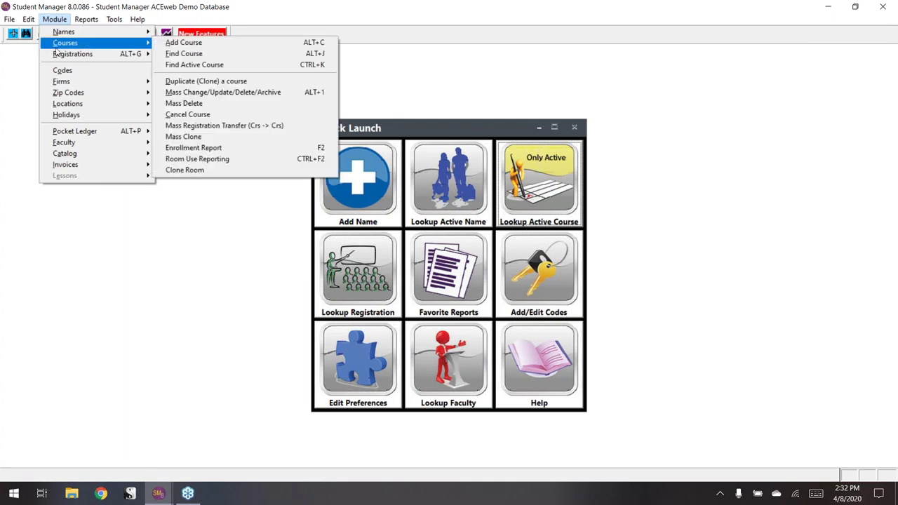
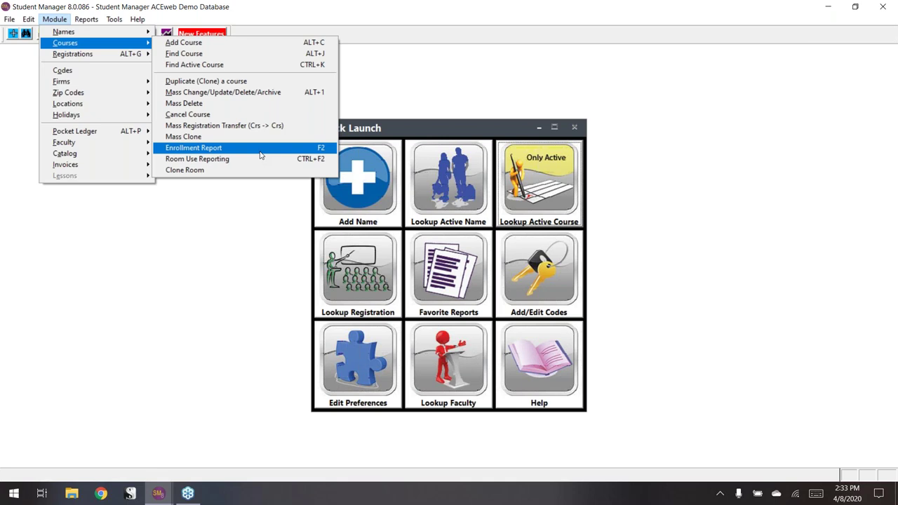
Clear the Enrollment Report filter, list all 406 non-cancelled classes, then close the list
{"action": "left_click", "coordinate": [236, 286]}
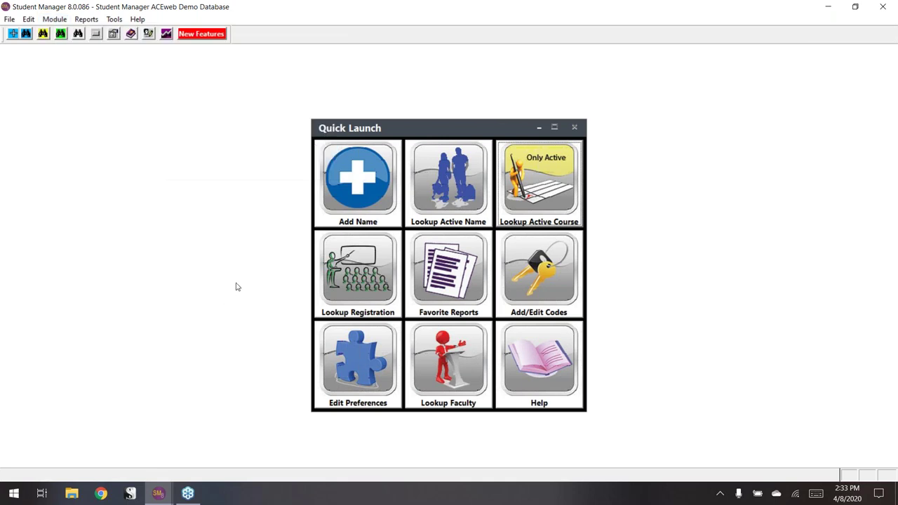
{"action": "left_click", "coordinate": [84, 20]}
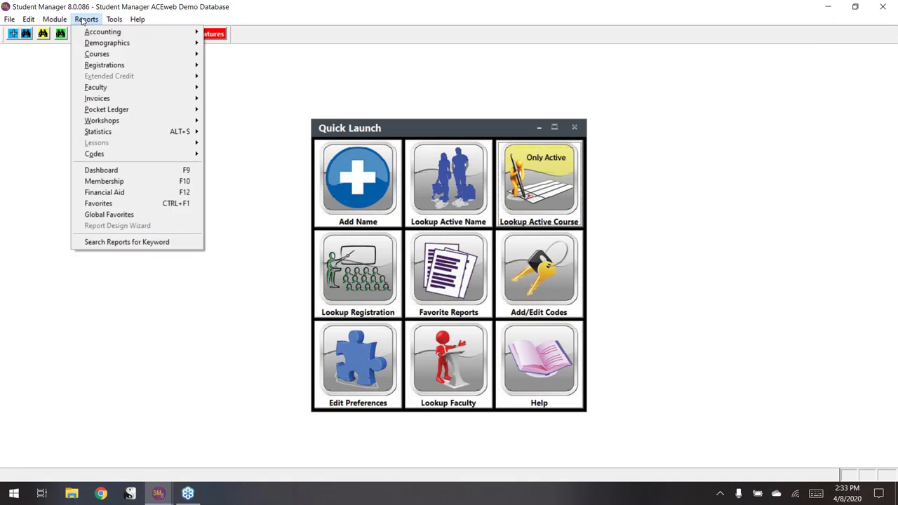
{"action": "left_click", "coordinate": [227, 377]}
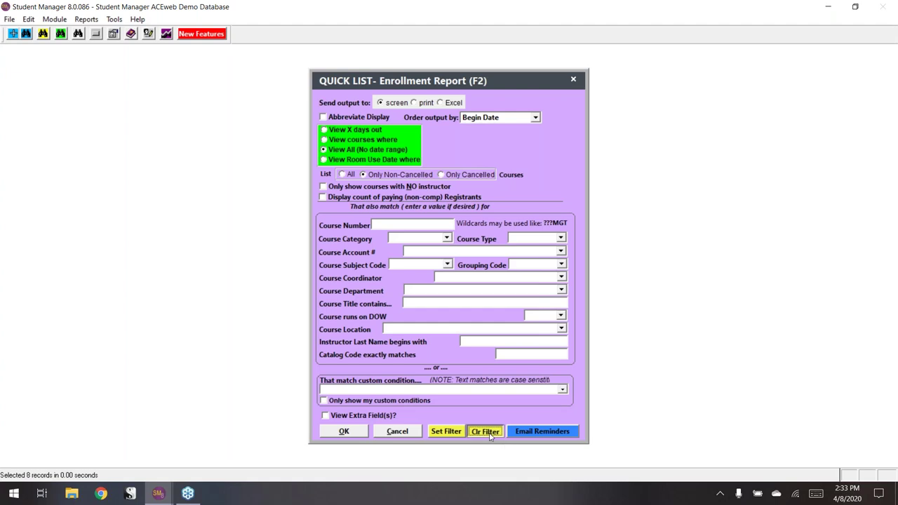
{"action": "left_click", "coordinate": [491, 433]}
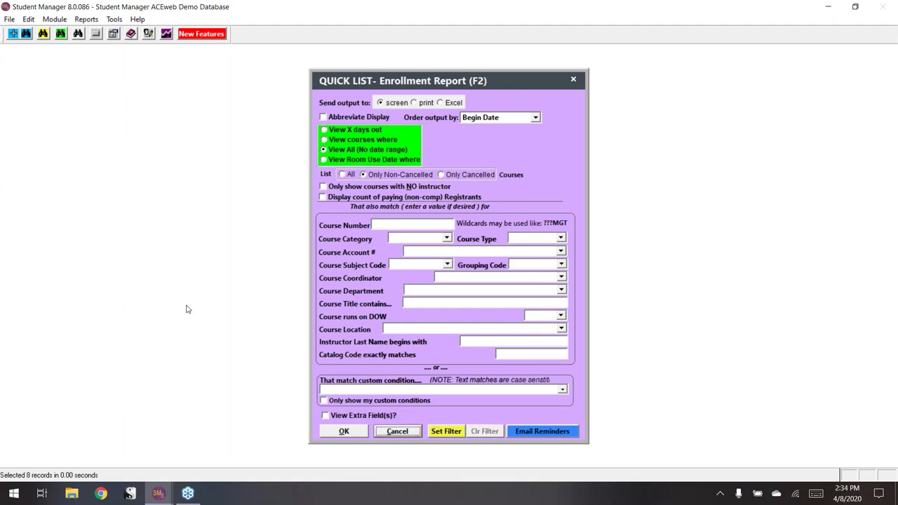
{"action": "left_click", "coordinate": [346, 434]}
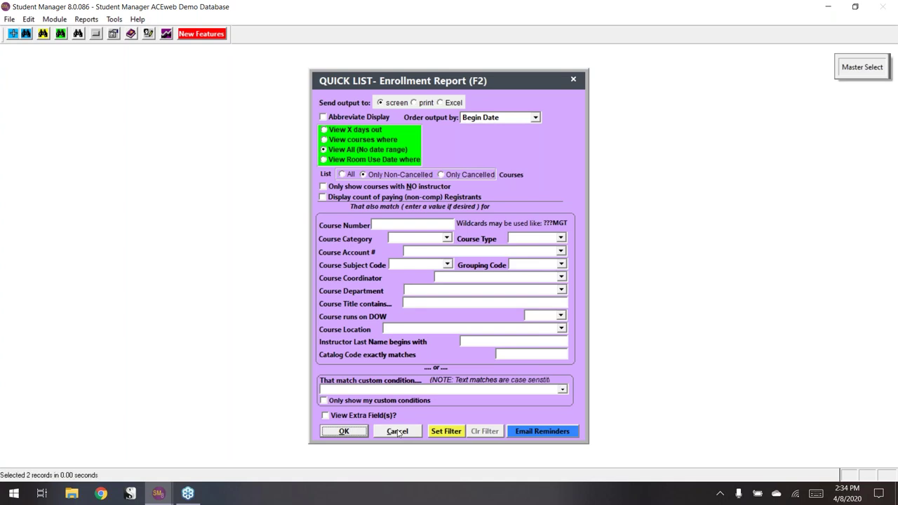
{"action": "left_click", "coordinate": [397, 431]}
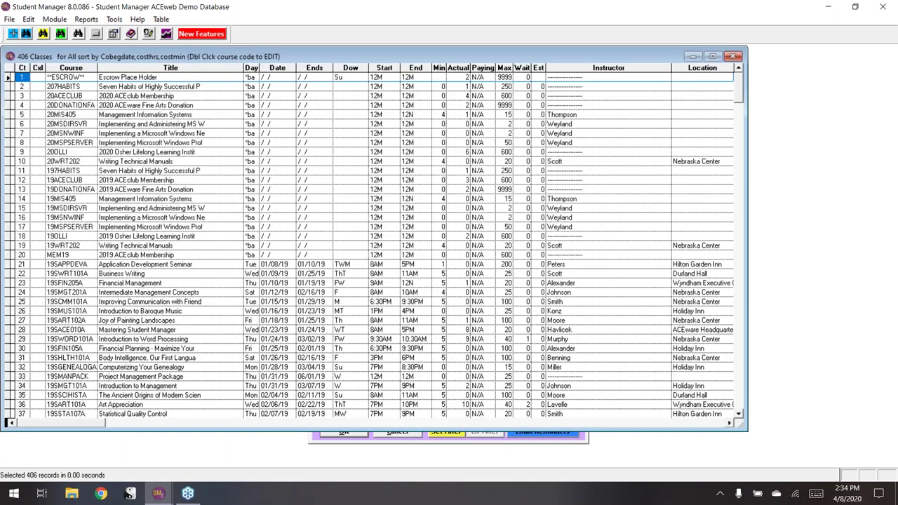
{"action": "left_click", "coordinate": [87, 19]}
{"action": "mouse_move", "coordinate": [102, 44]}
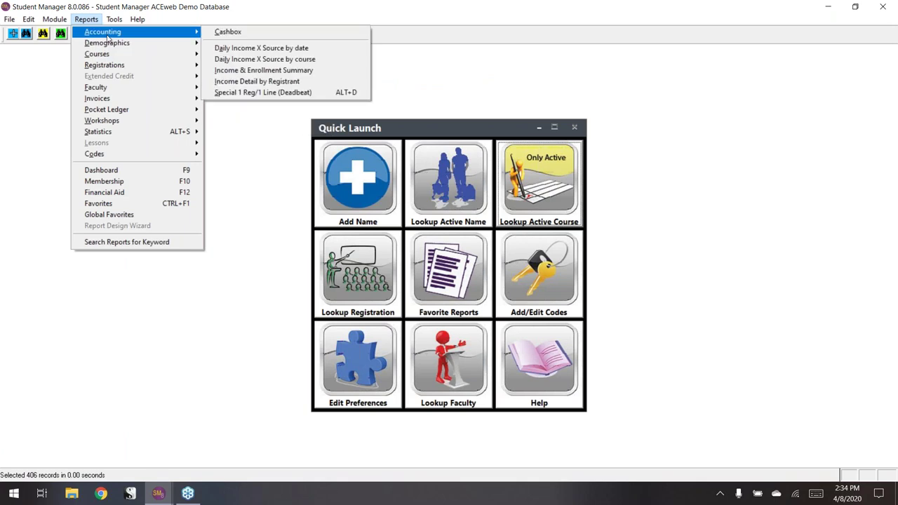
Run the Certificates report with Email Separately checked and the Default Report layout
{"action": "mouse_move", "coordinate": [113, 65]}
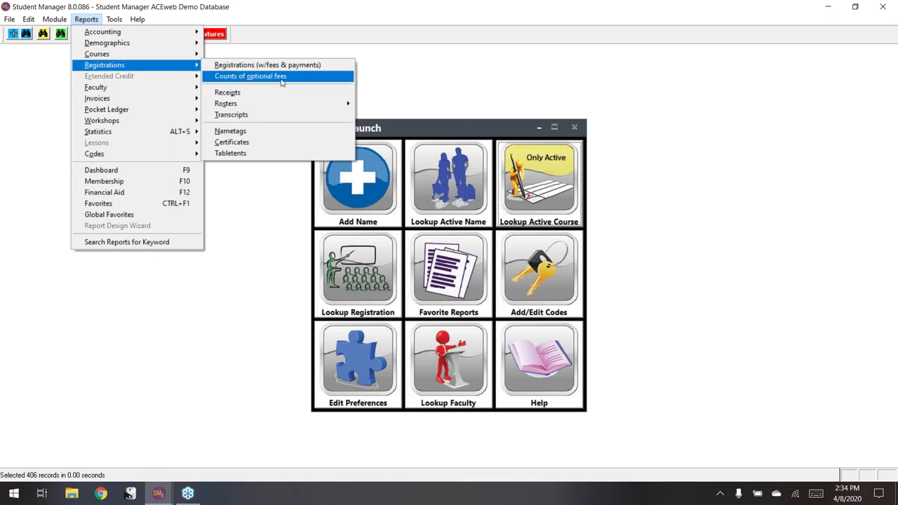
{"action": "left_click", "coordinate": [262, 142]}
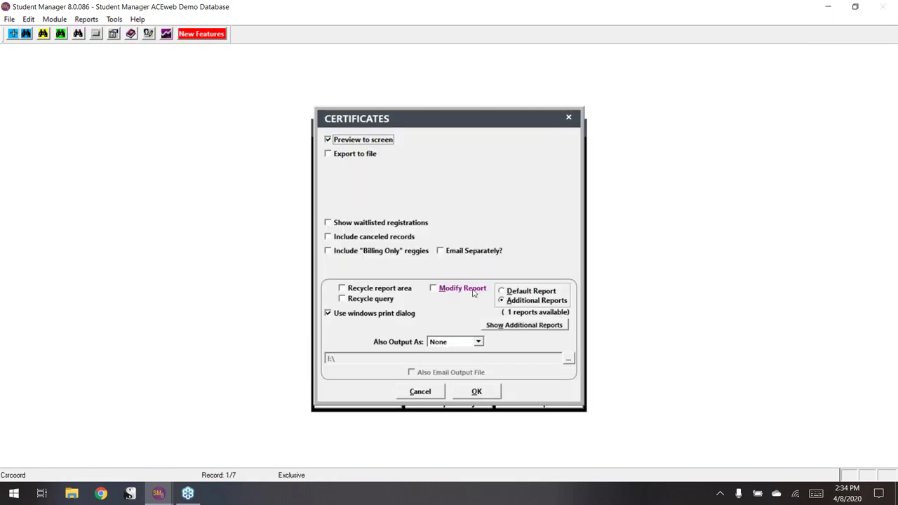
{"action": "left_click", "coordinate": [443, 251]}
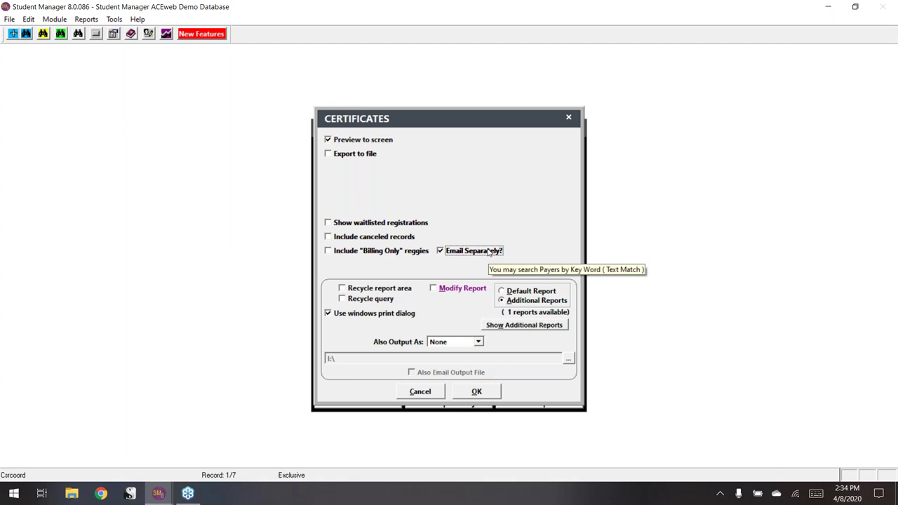
{"action": "left_click", "coordinate": [435, 289]}
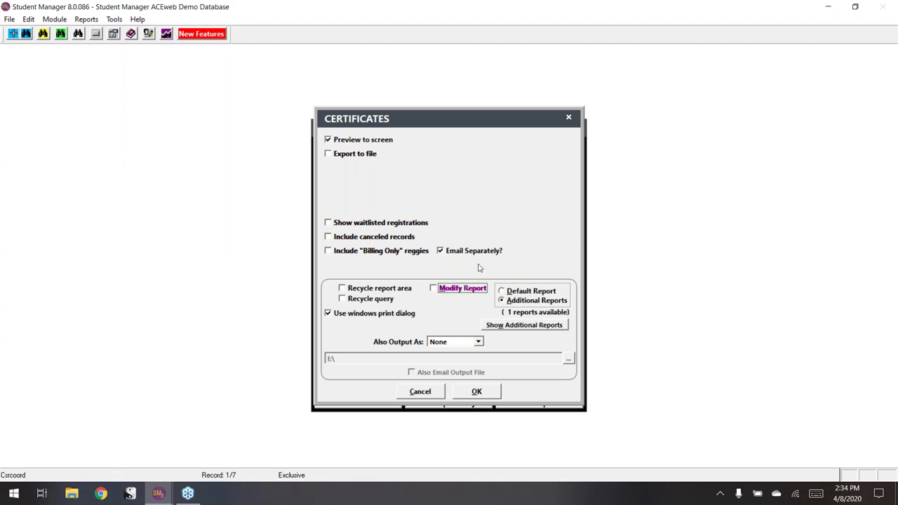
{"action": "left_click", "coordinate": [522, 292]}
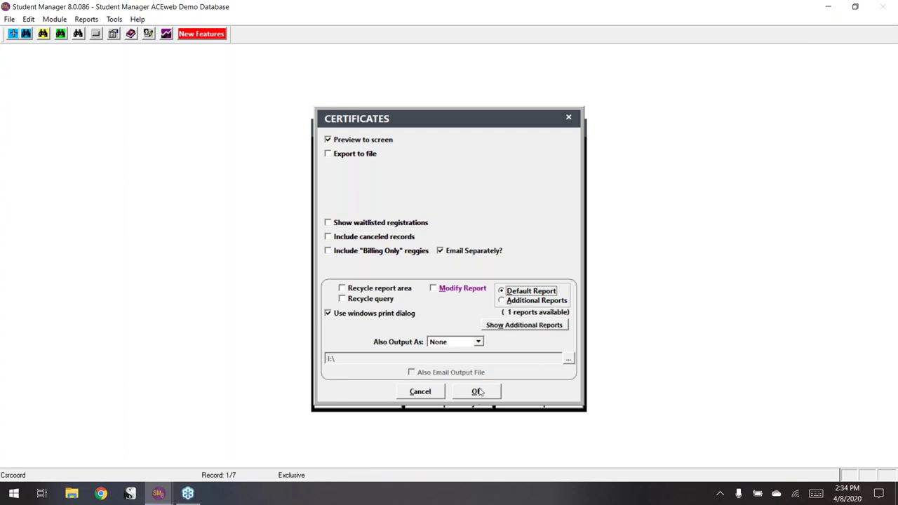
{"action": "left_click", "coordinate": [477, 392]}
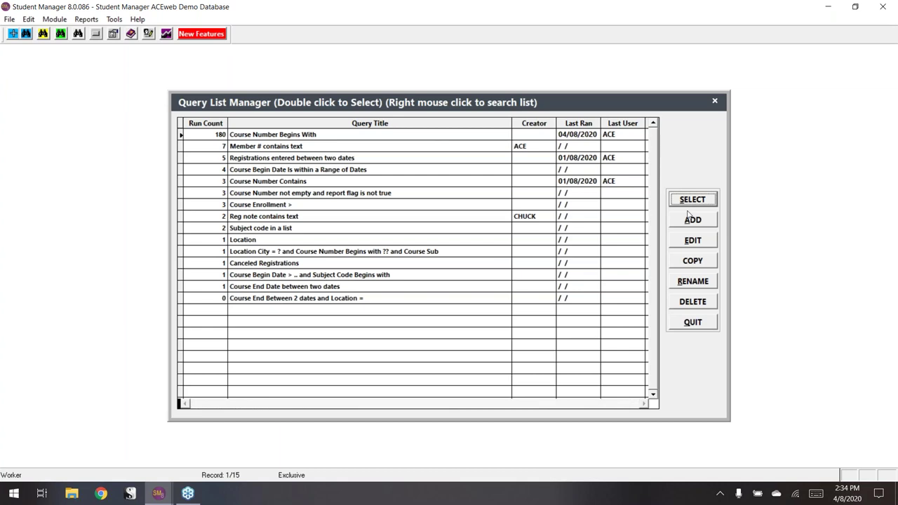
Generate certificates for course 19FACE010A using the Course Number Begins With query
{"action": "left_click", "coordinate": [692, 201]}
{"action": "left_click", "coordinate": [529, 265]}
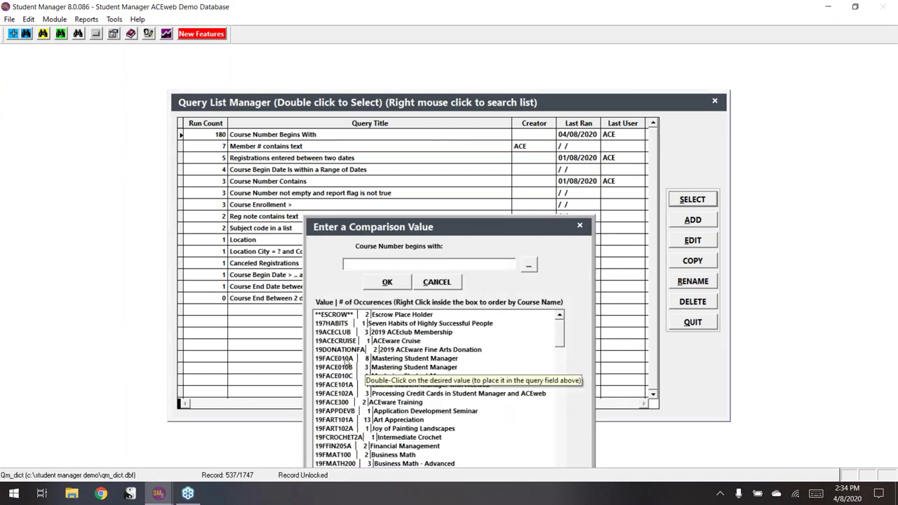
{"action": "double_click", "coordinate": [363, 359]}
{"action": "left_click", "coordinate": [388, 282]}
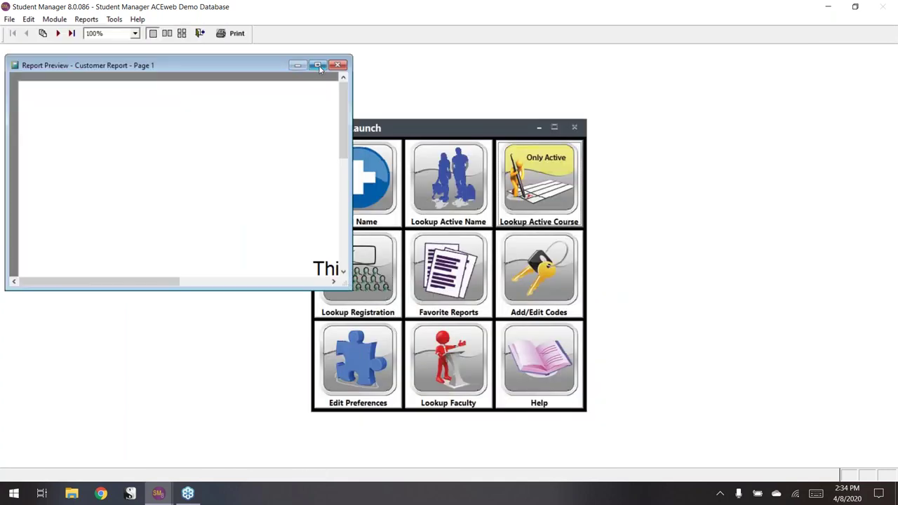
Maximize and close the certificate preview, then cancel the email subject prompt
{"action": "left_click", "coordinate": [319, 66]}
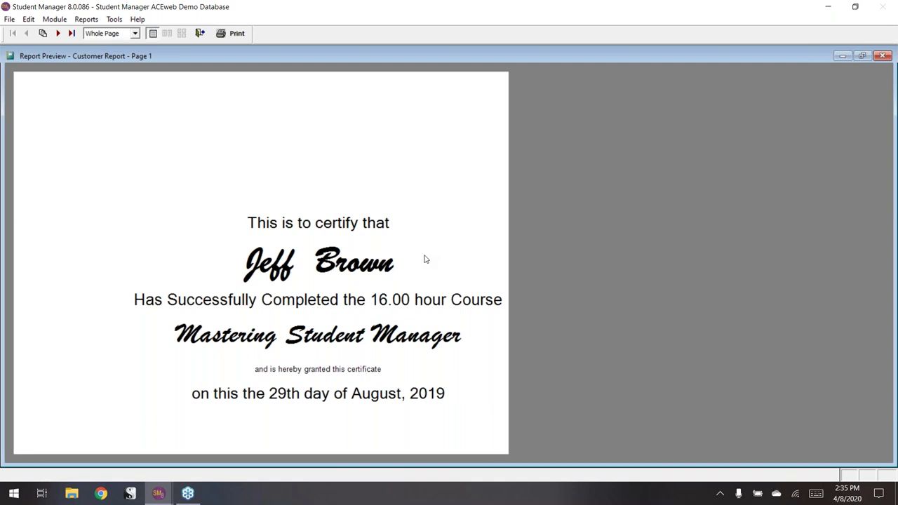
{"action": "left_click", "coordinate": [200, 33]}
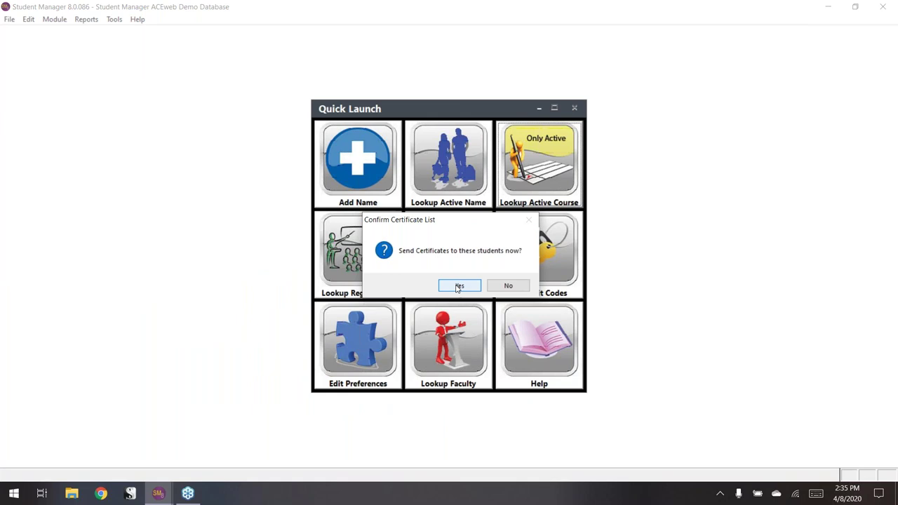
{"action": "left_click", "coordinate": [459, 287]}
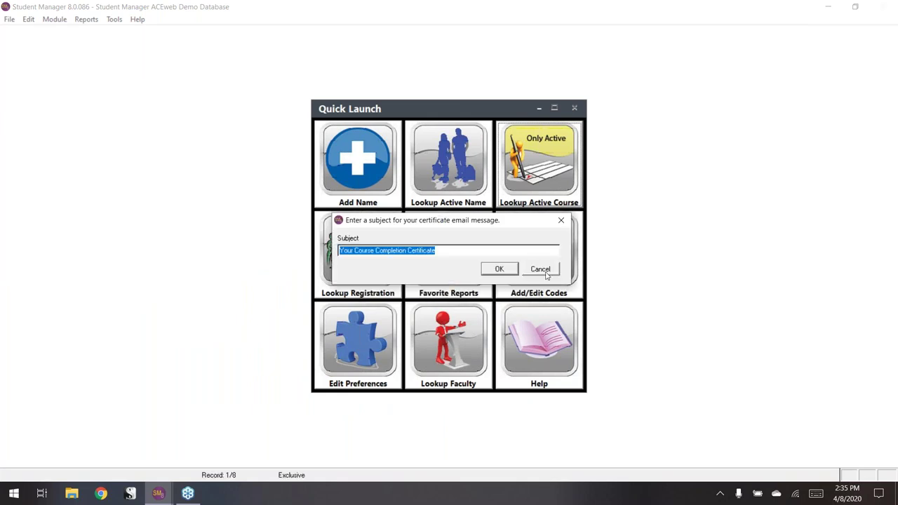
{"action": "left_click", "coordinate": [546, 270]}
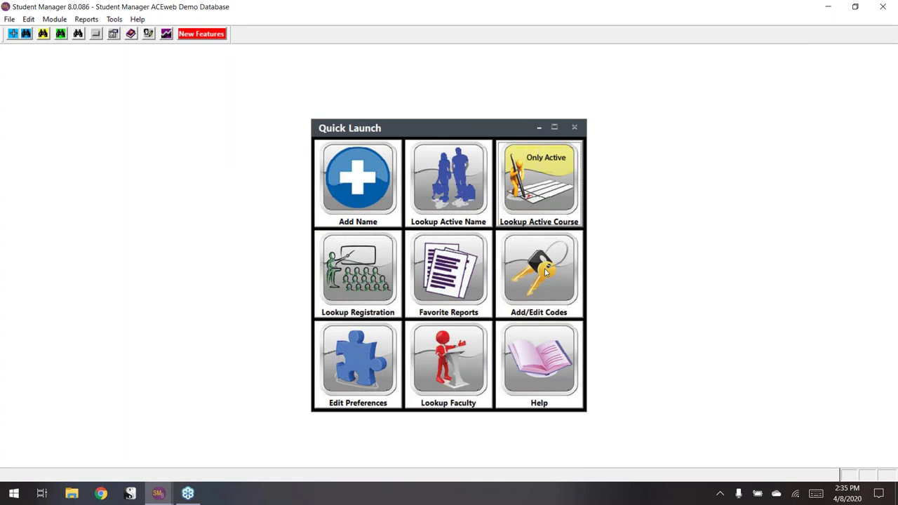
{"action": "left_click", "coordinate": [87, 19]}
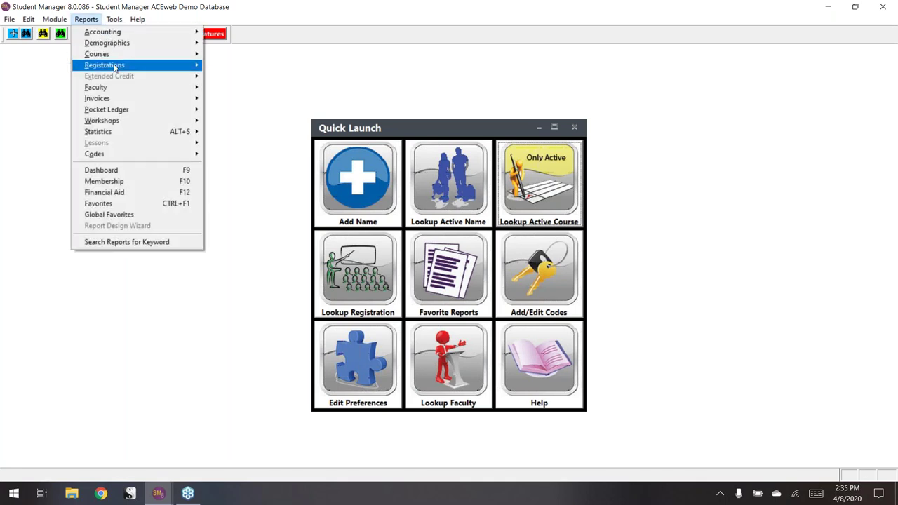
{"action": "mouse_move", "coordinate": [120, 92]}
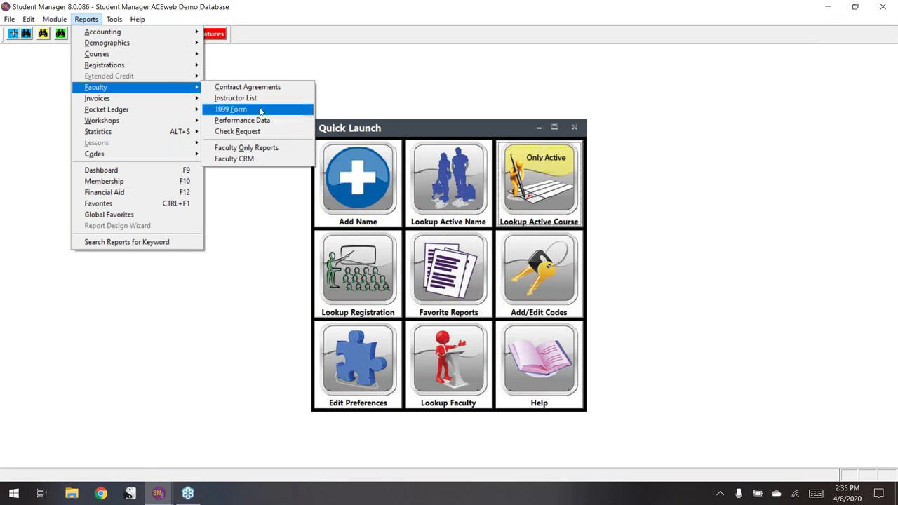
{"action": "left_click", "coordinate": [259, 88]}
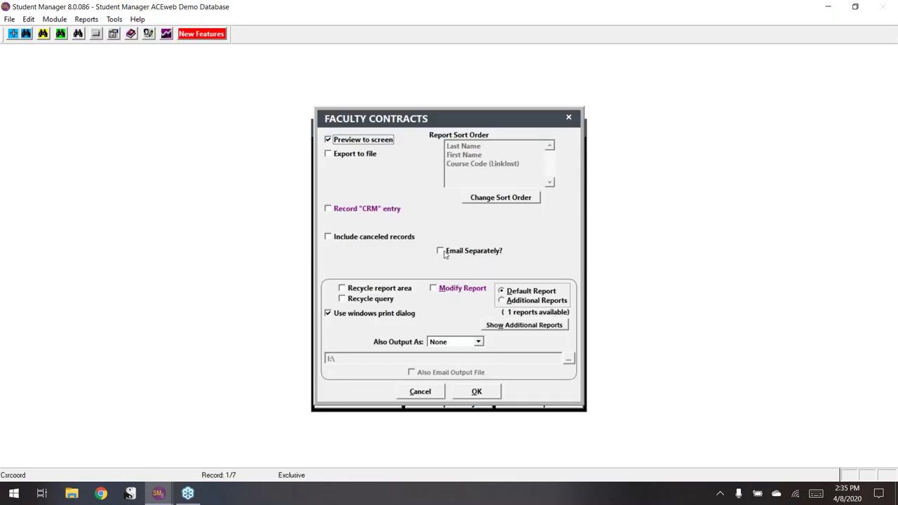
{"action": "left_click", "coordinate": [452, 257]}
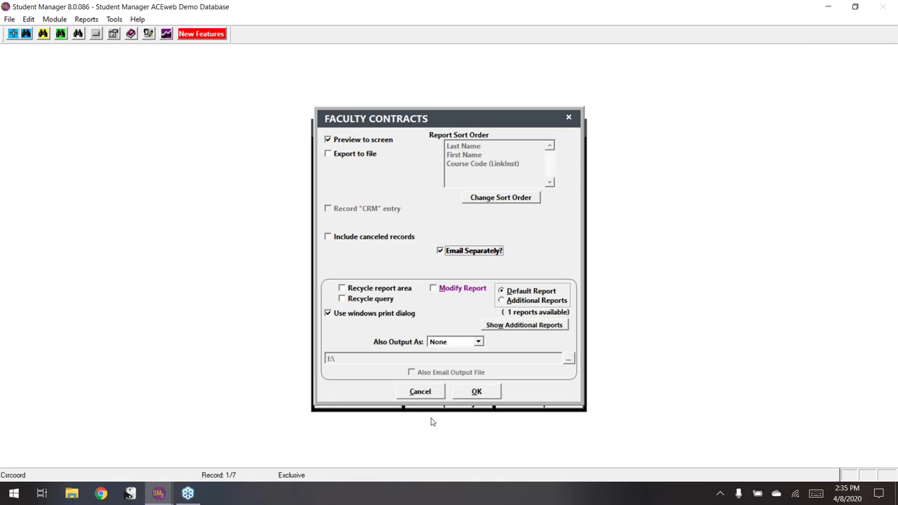
{"action": "left_click", "coordinate": [421, 392]}
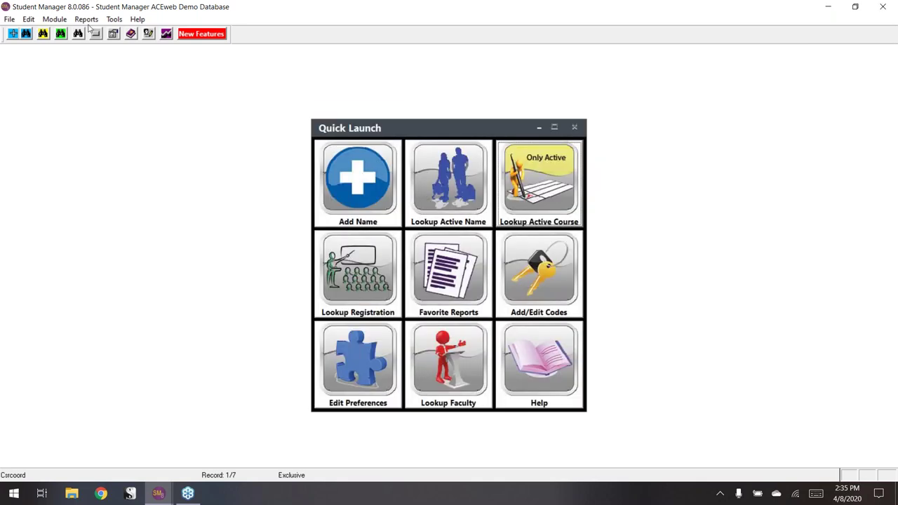
{"action": "left_click", "coordinate": [87, 19]}
{"action": "mouse_move", "coordinate": [106, 100]}
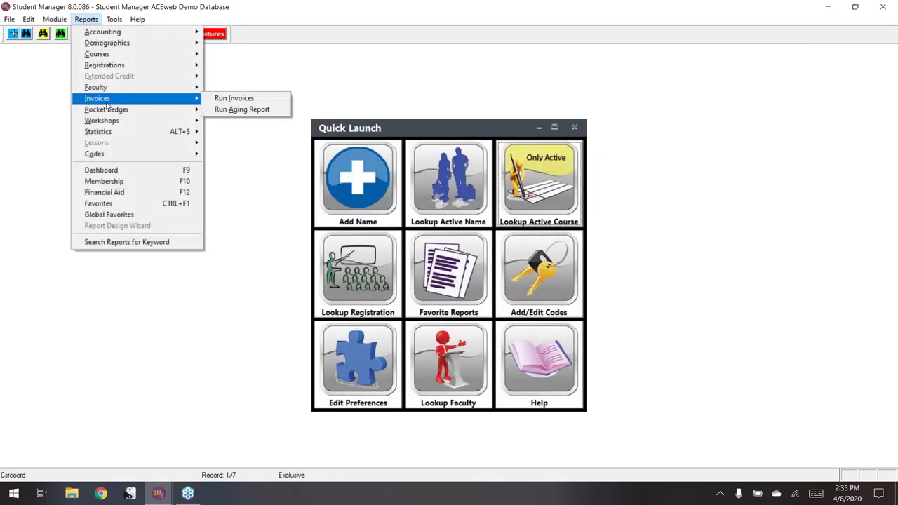
{"action": "left_click", "coordinate": [233, 104]}
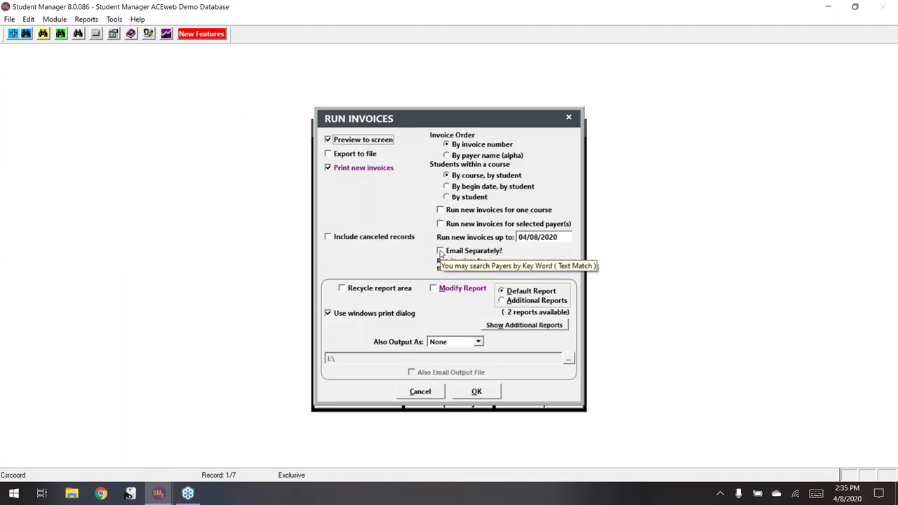
{"action": "left_click", "coordinate": [440, 251]}
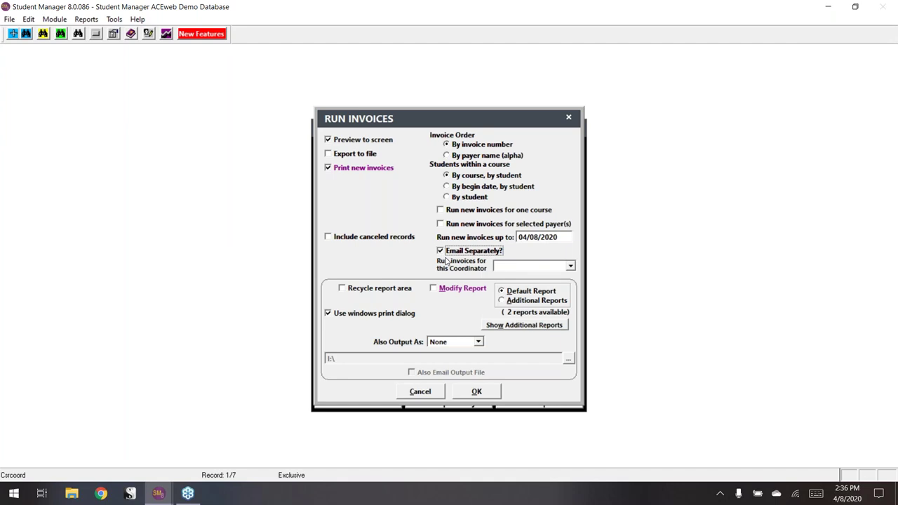
{"action": "left_click", "coordinate": [419, 393]}
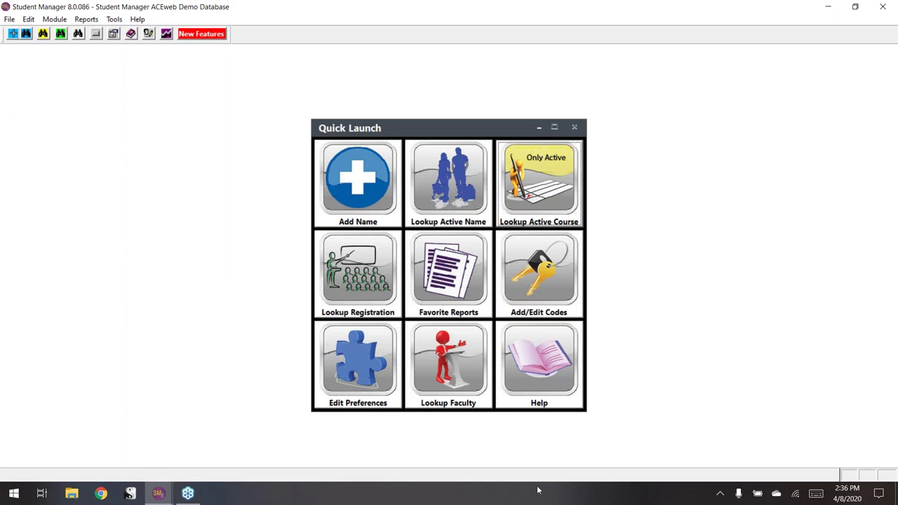
{"action": "left_click", "coordinate": [445, 205]}
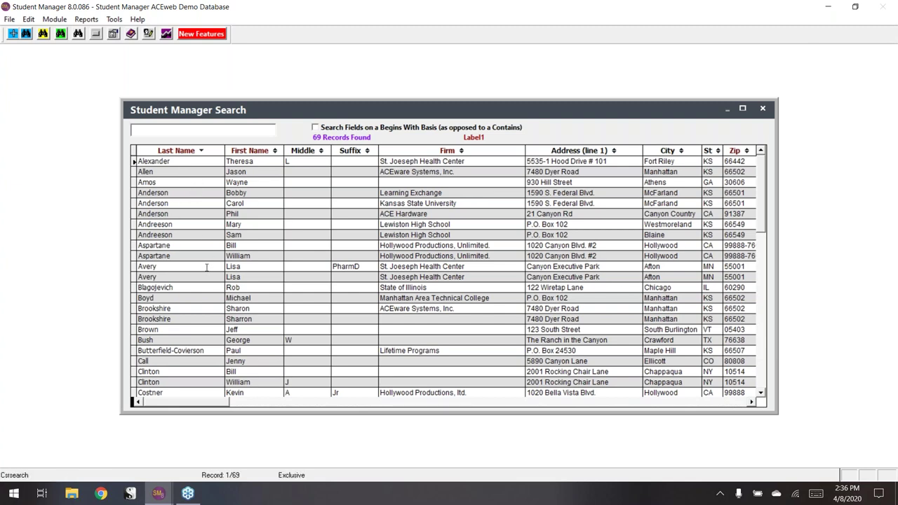
{"action": "type", "text": "havl"}
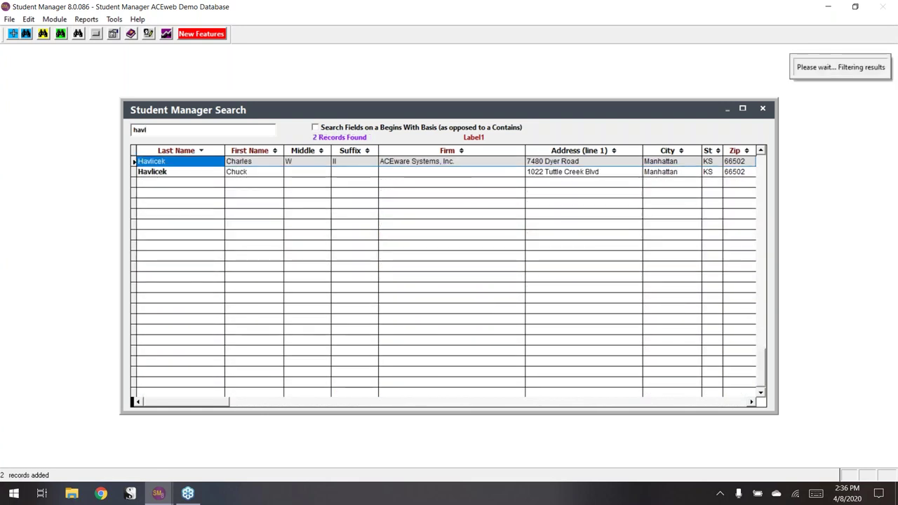
{"action": "key", "text": "Return"}
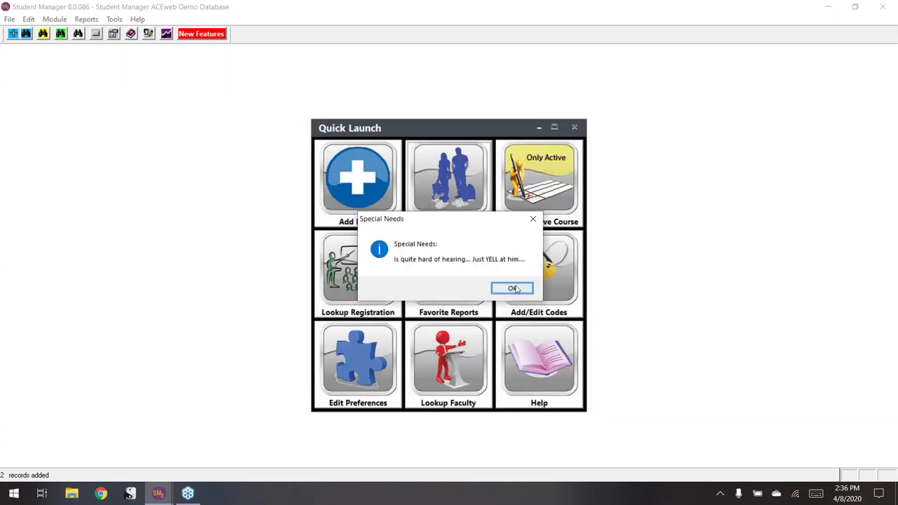
{"action": "left_click", "coordinate": [515, 288]}
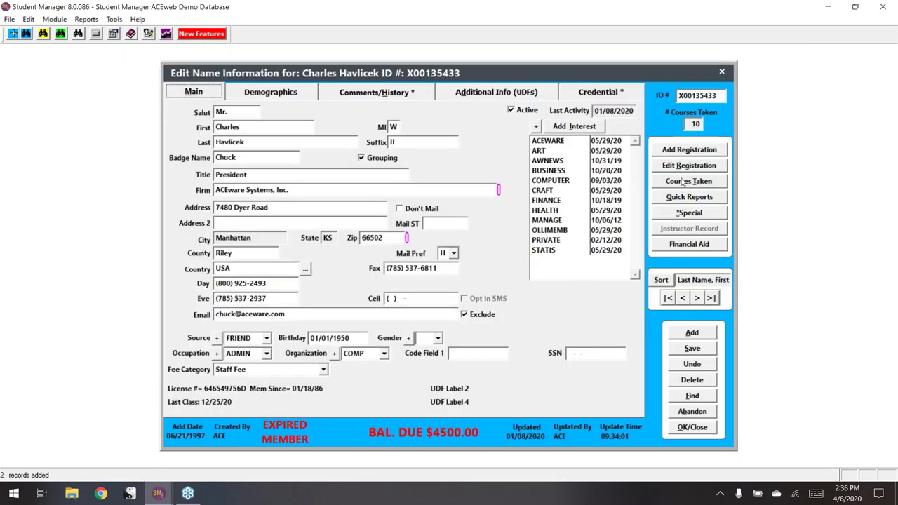
{"action": "left_click", "coordinate": [684, 181]}
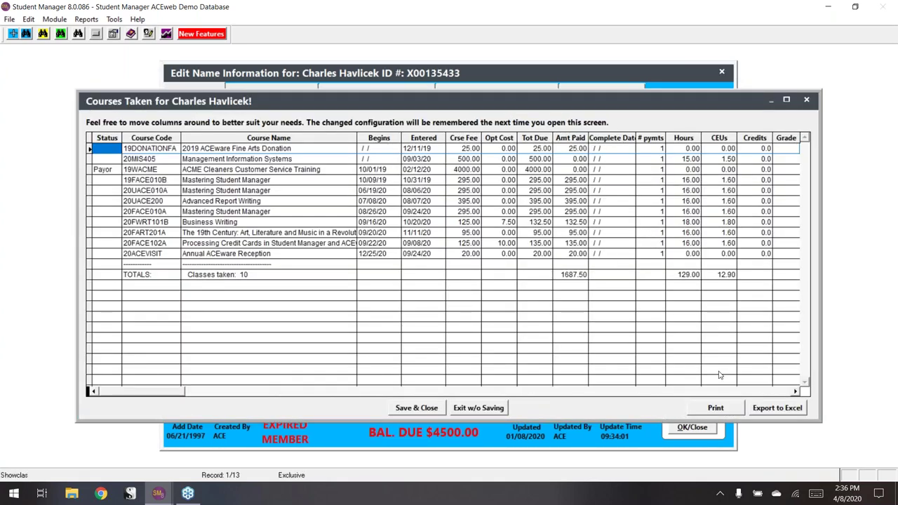
{"action": "left_click", "coordinate": [704, 395]}
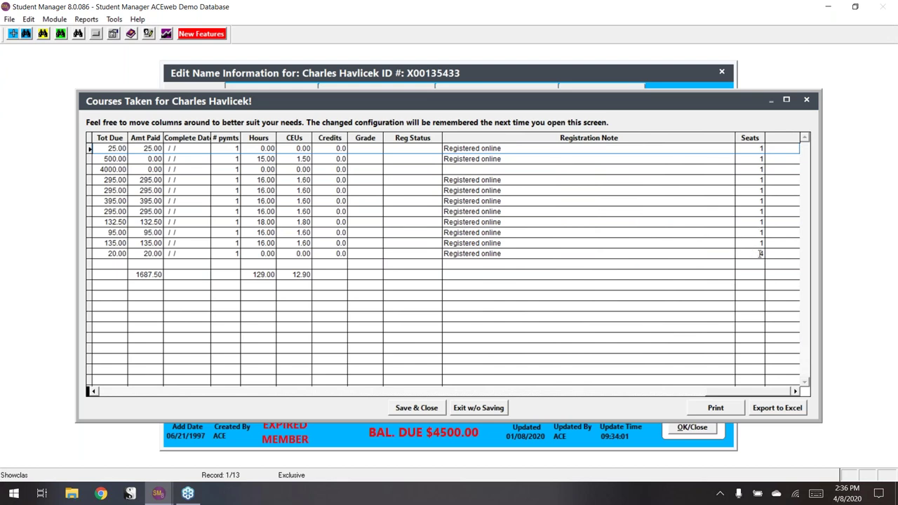
{"action": "left_click", "coordinate": [760, 253]}
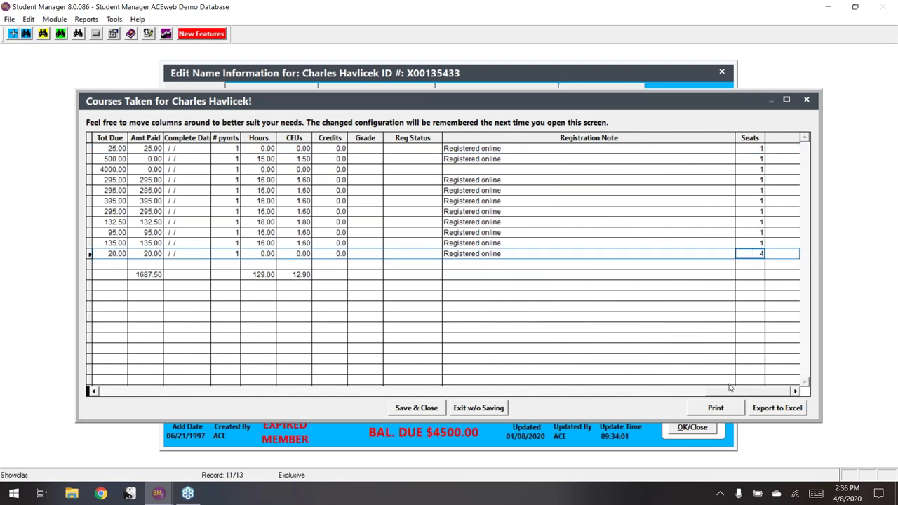
{"action": "left_click_drag", "start_coordinate": [730, 388], "coordinate": [133, 409]}
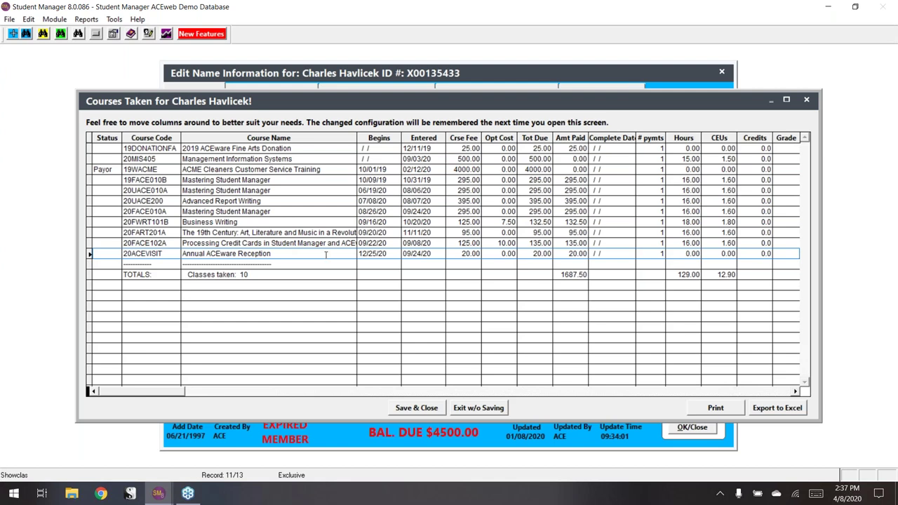
{"action": "left_click", "coordinate": [489, 411]}
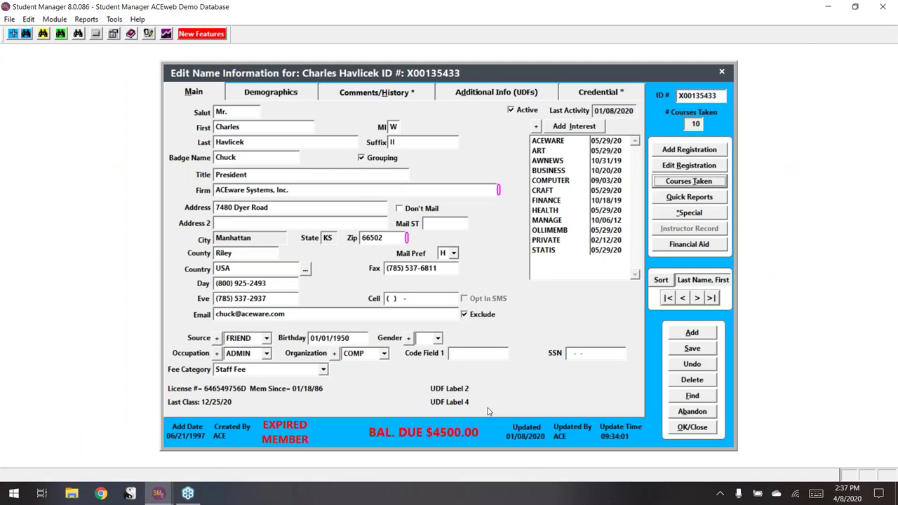
{"action": "left_click", "coordinate": [699, 413]}
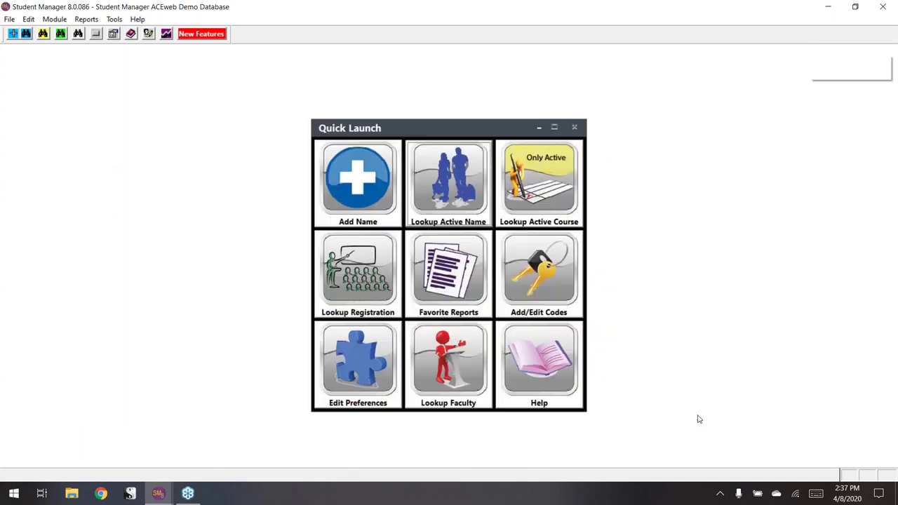
Run Tools > Data Cleanup > The Catch-All and dismiss the 0-duplicates completion summary
{"action": "left_click", "coordinate": [114, 20]}
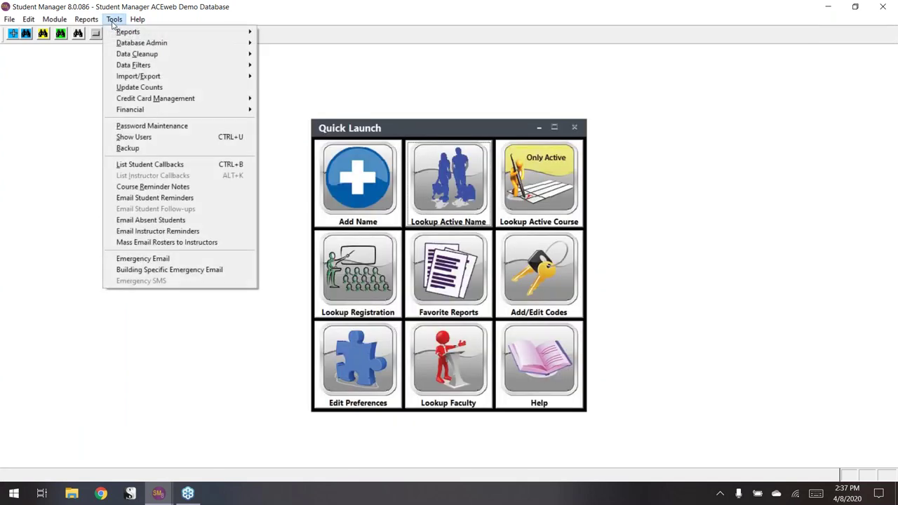
{"action": "mouse_move", "coordinate": [137, 56]}
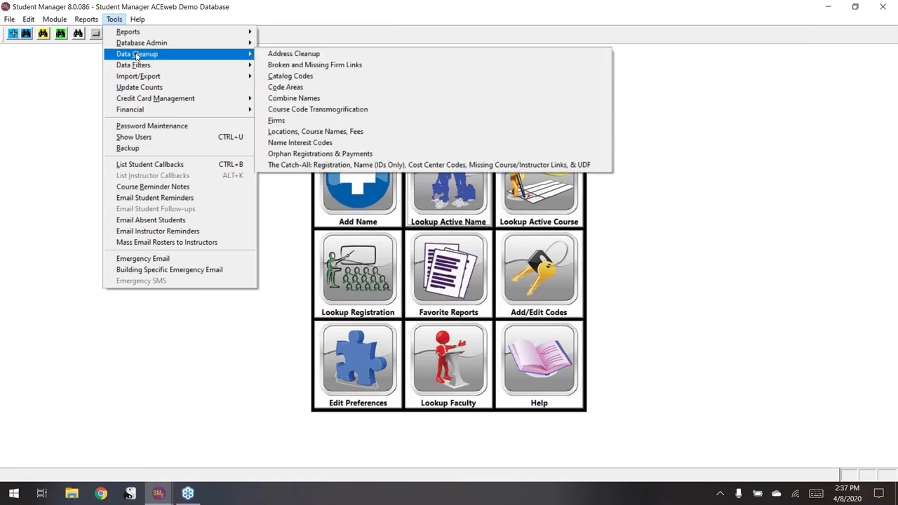
{"action": "left_click", "coordinate": [218, 55]}
{"action": "left_click", "coordinate": [219, 54]}
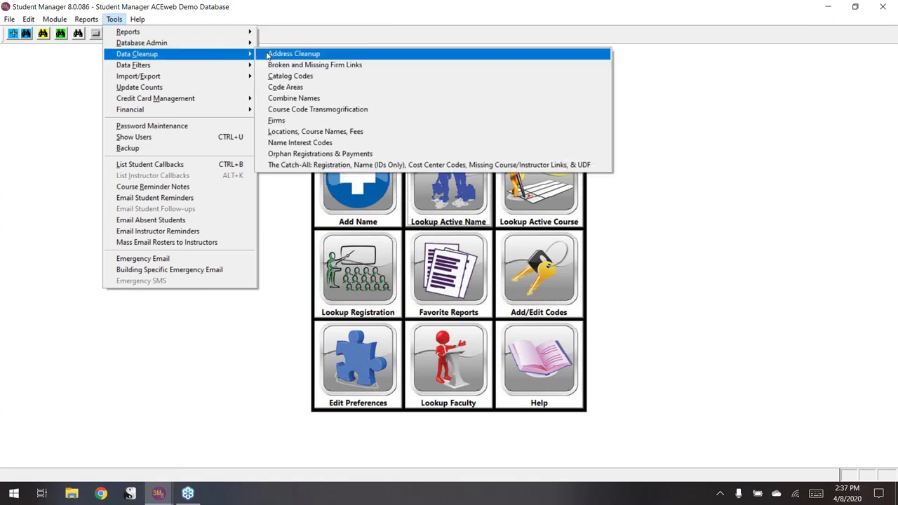
{"action": "left_click", "coordinate": [334, 166]}
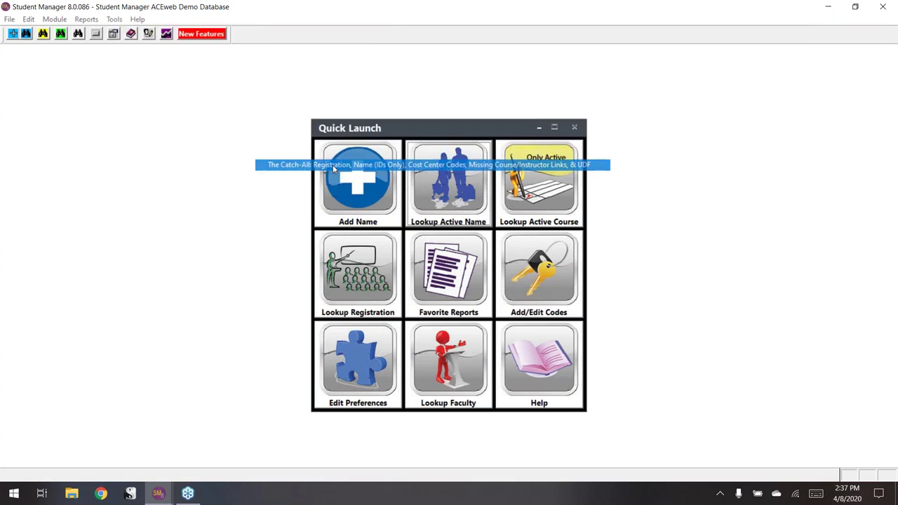
{"action": "left_click", "coordinate": [490, 315]}
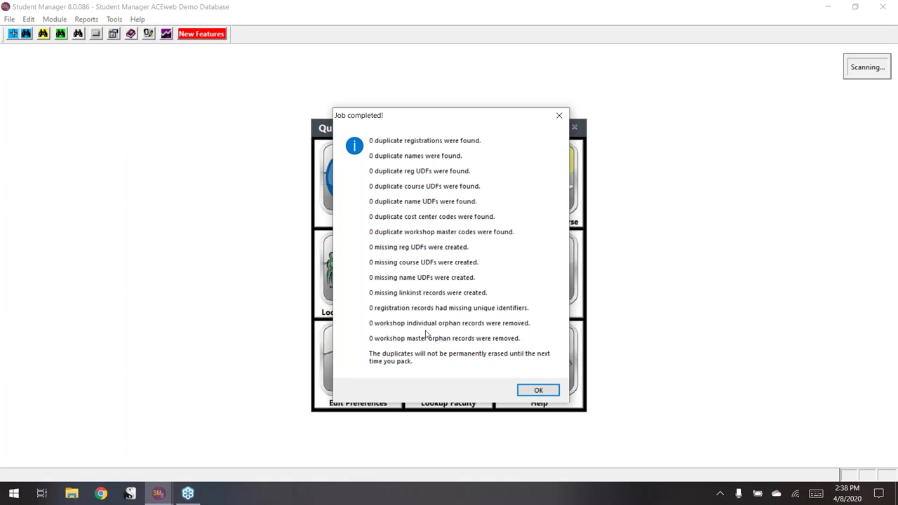
{"action": "left_click", "coordinate": [538, 391]}
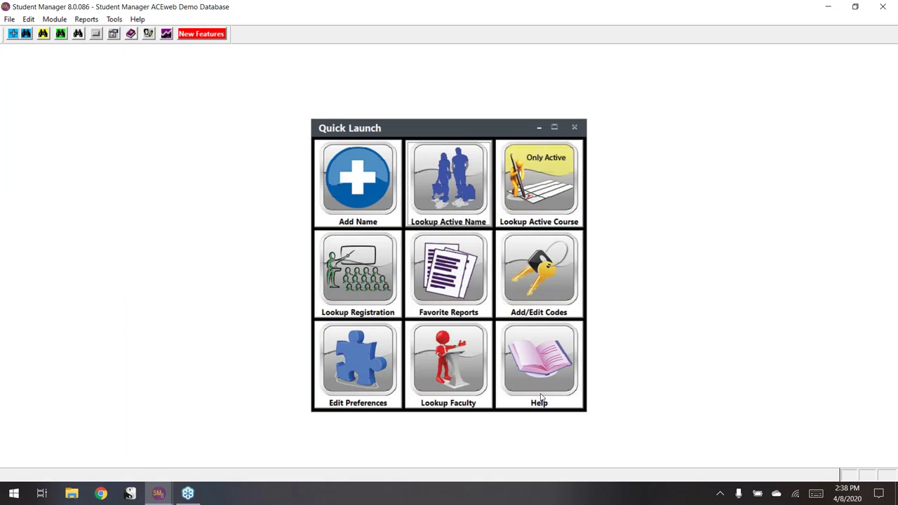
{"action": "left_click", "coordinate": [56, 19]}
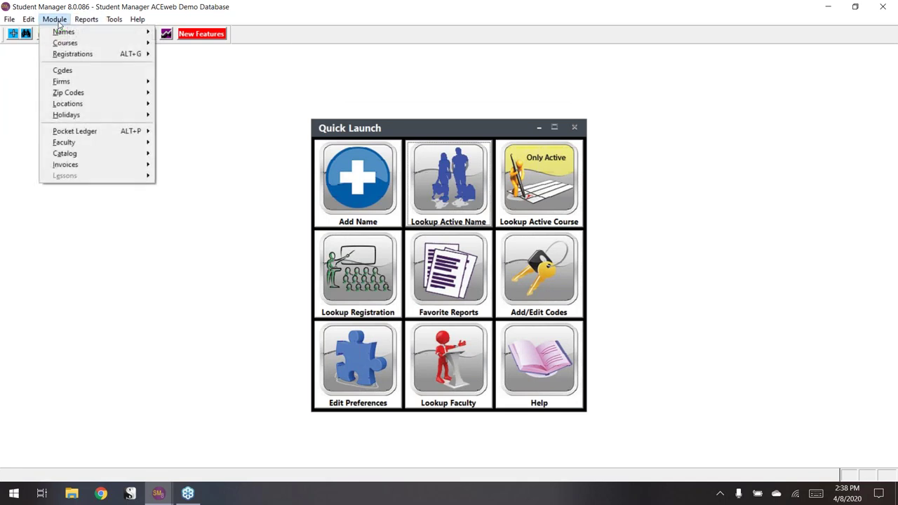
{"action": "mouse_move", "coordinate": [88, 104]}
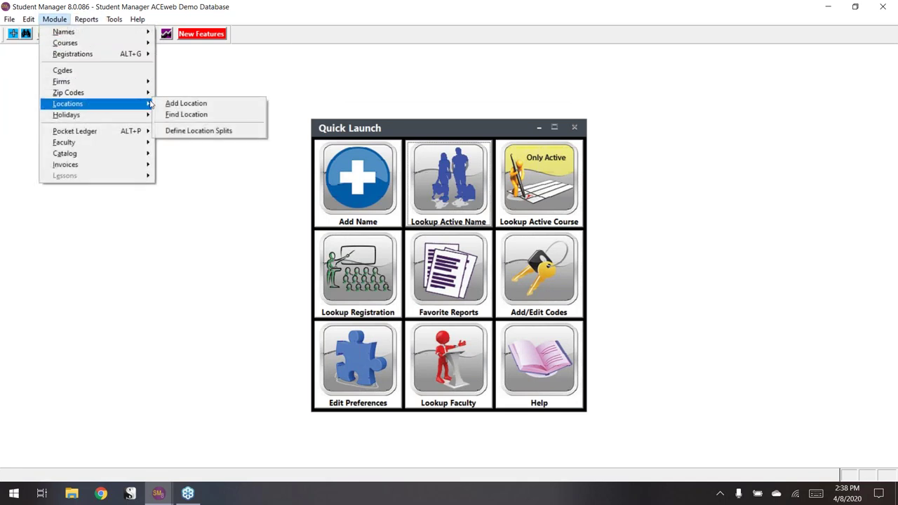
{"action": "left_click", "coordinate": [202, 115]}
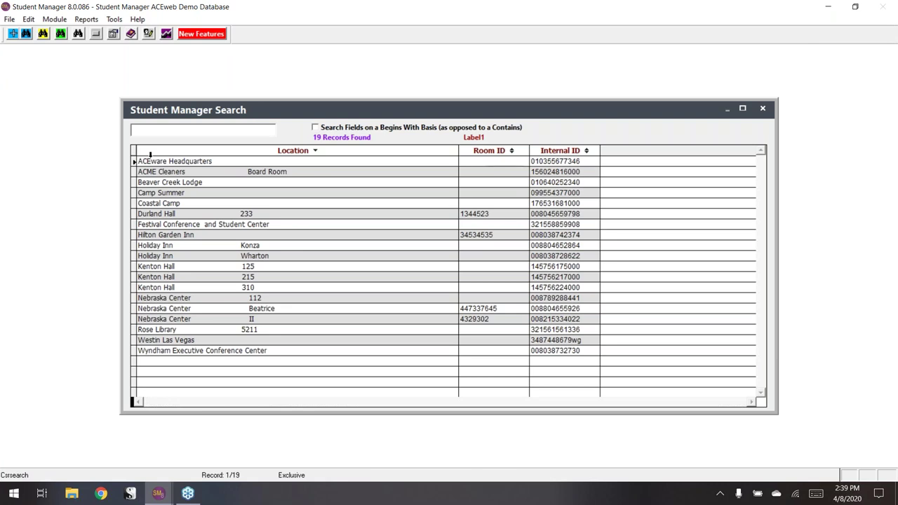
{"action": "type", "text": "134"}
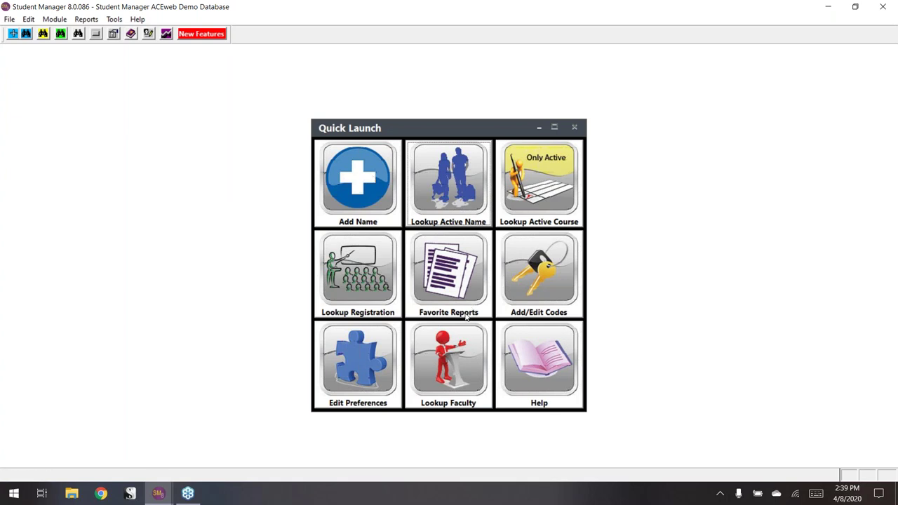
Look up faculty, open an instructor's record, and bring up the Courses Taught display options
{"action": "left_click", "coordinate": [426, 364]}
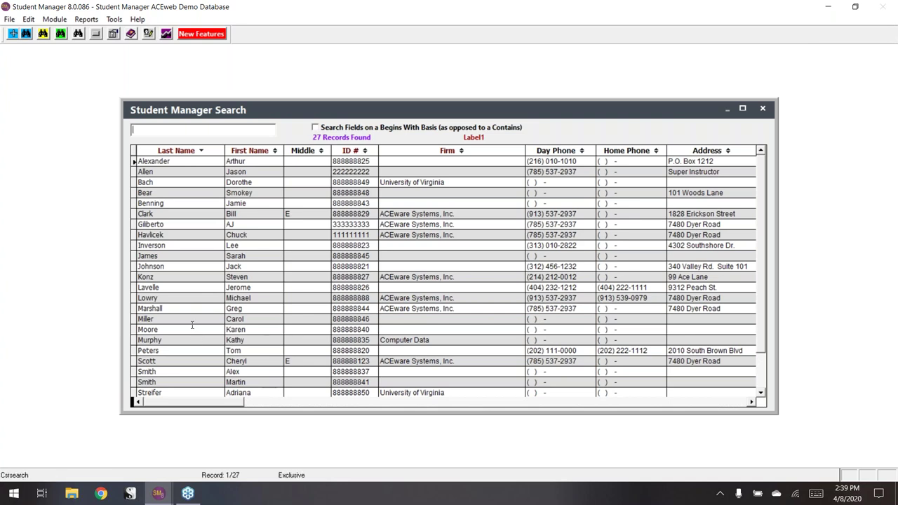
{"action": "double_click", "coordinate": [185, 236]}
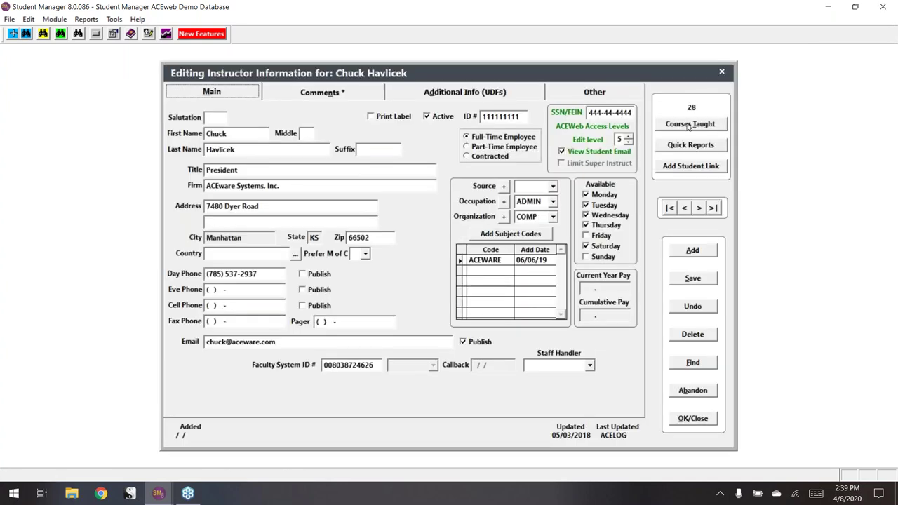
{"action": "left_click", "coordinate": [690, 124]}
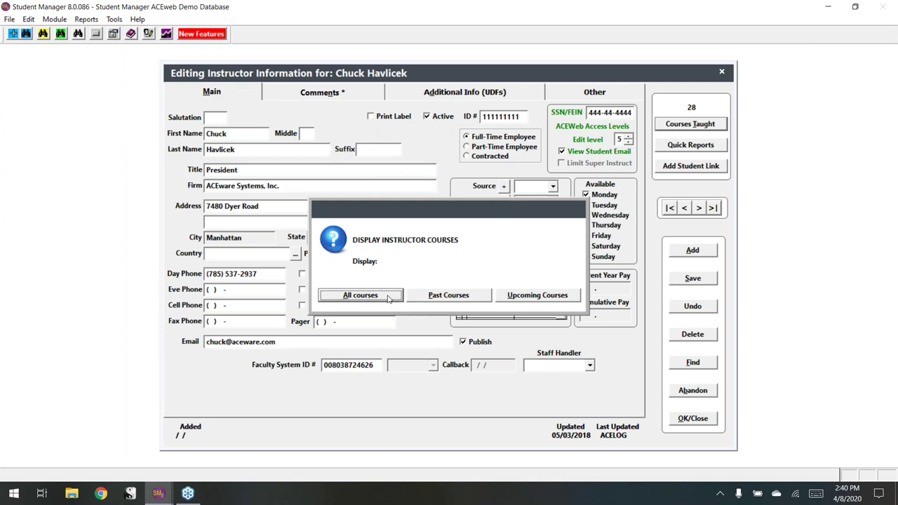
Display all courses the instructor has taught and scan across the Payment and Course # columns
{"action": "left_click", "coordinate": [388, 299]}
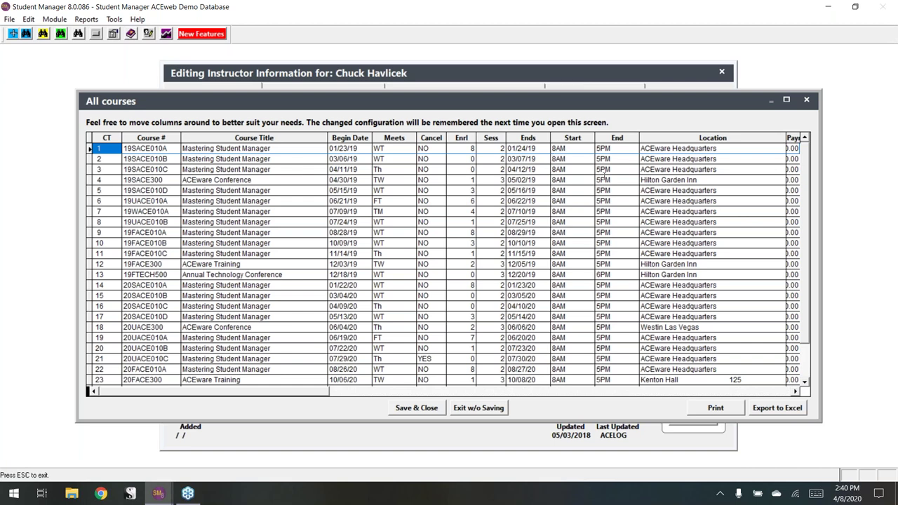
{"action": "left_click", "coordinate": [720, 392]}
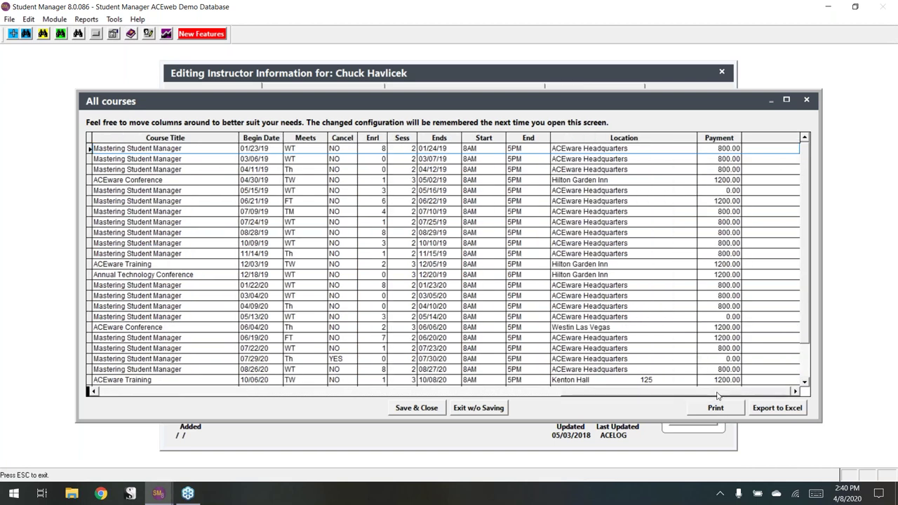
{"action": "left_click", "coordinate": [203, 391]}
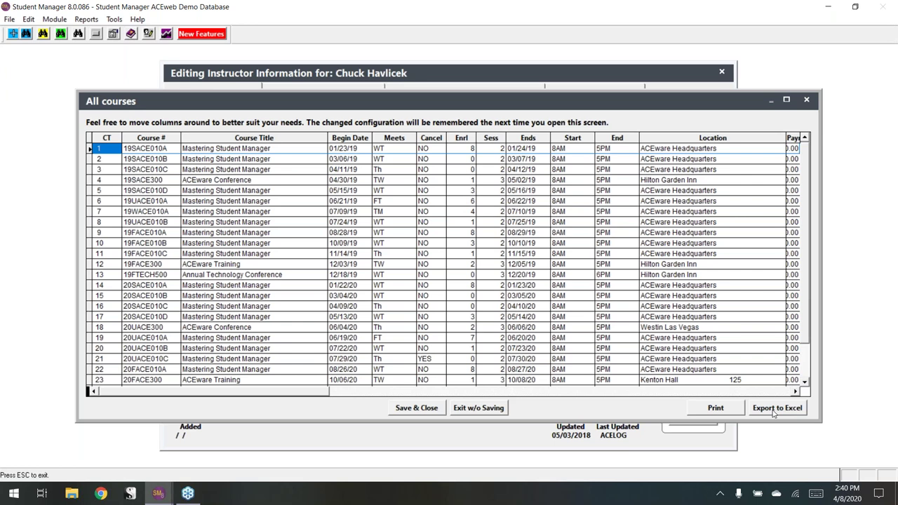
Export the instructor's course list to Excel as test2.xls
{"action": "left_click", "coordinate": [774, 413]}
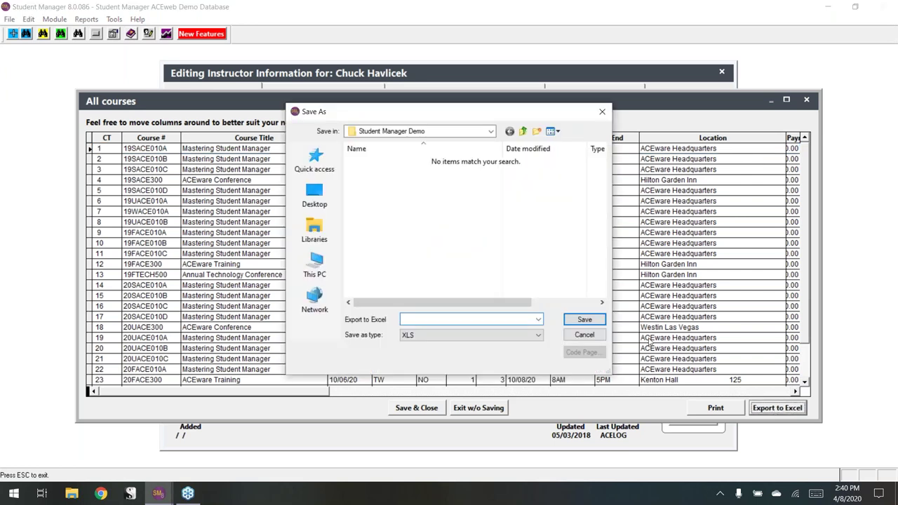
{"action": "type", "text": "test"}
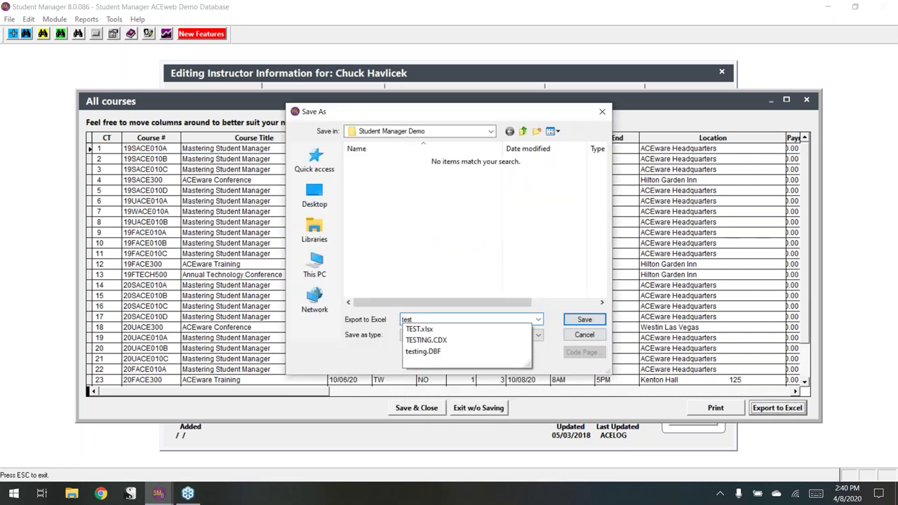
{"action": "type", "text": "2"}
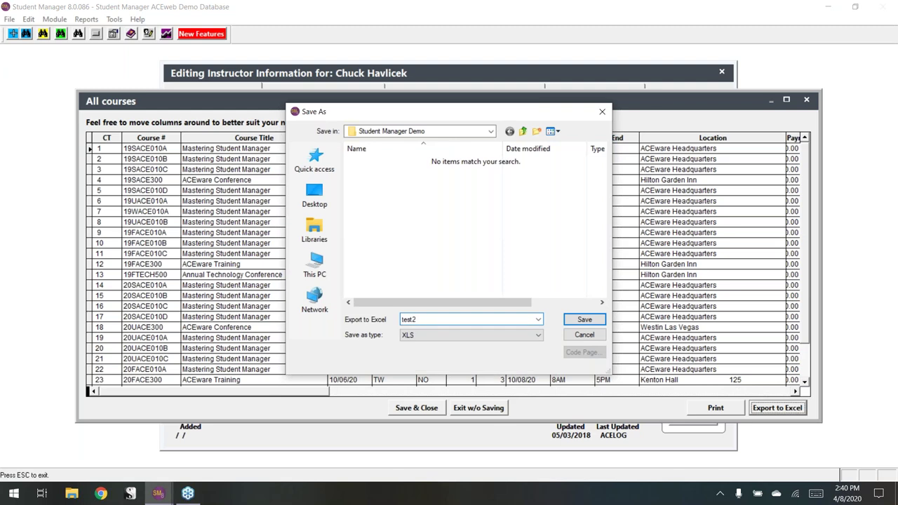
{"action": "key", "text": "ctrl+a"}
{"action": "key", "text": "Return"}
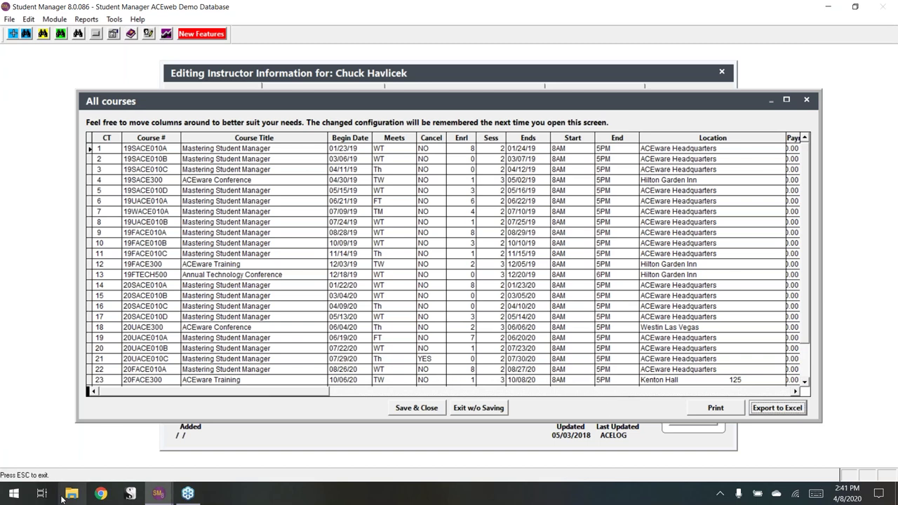
Browse in File Explorer to C:\Student Manager Demo and open test2.xls
{"action": "left_click", "coordinate": [62, 498]}
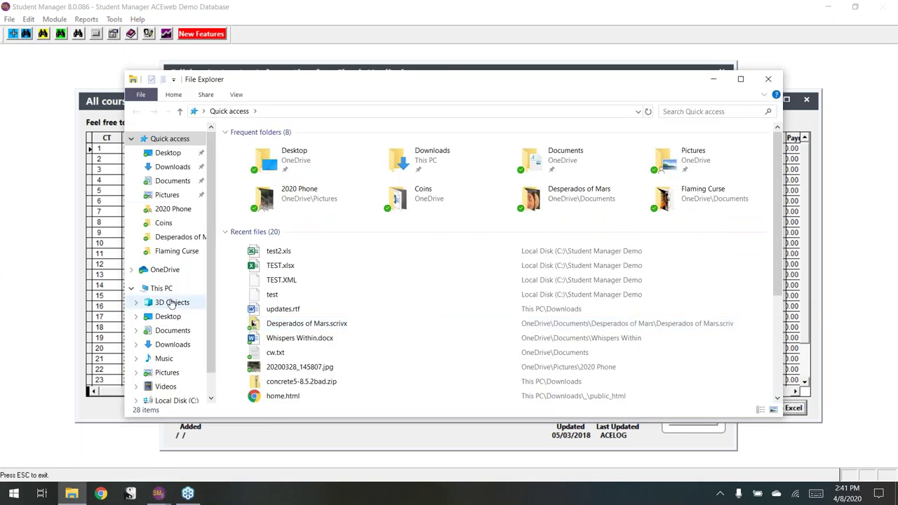
{"action": "left_click", "coordinate": [175, 404]}
{"action": "double_click", "coordinate": [272, 200]}
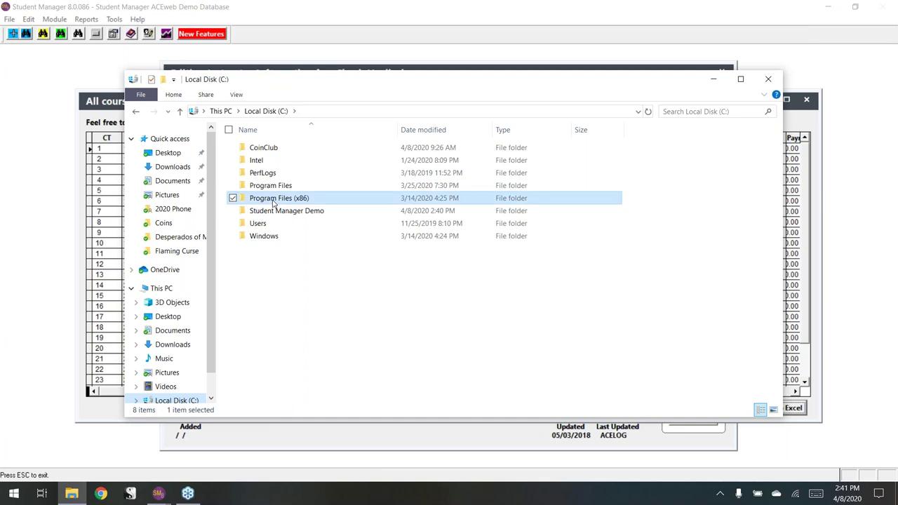
{"action": "left_click", "coordinate": [260, 116]}
{"action": "double_click", "coordinate": [280, 210]}
{"action": "left_click", "coordinate": [347, 295]}
{"action": "key", "text": "t"}
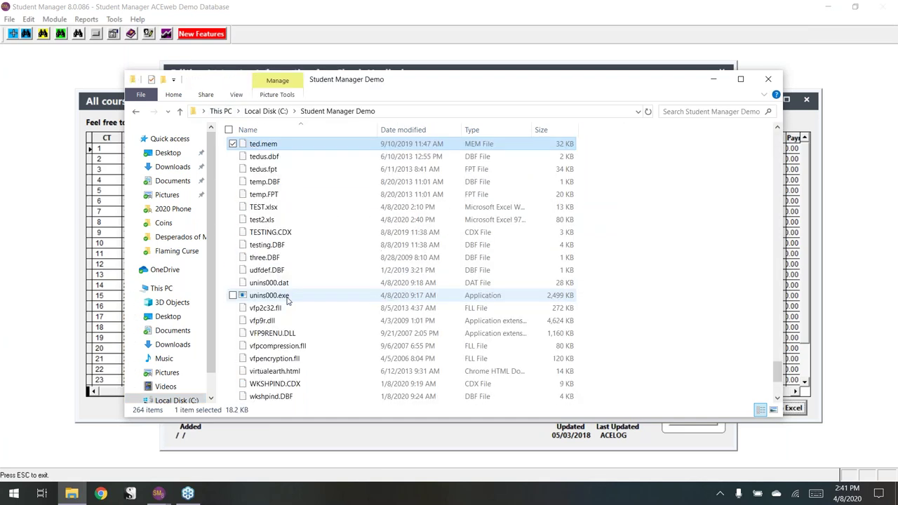
{"action": "left_click", "coordinate": [254, 220]}
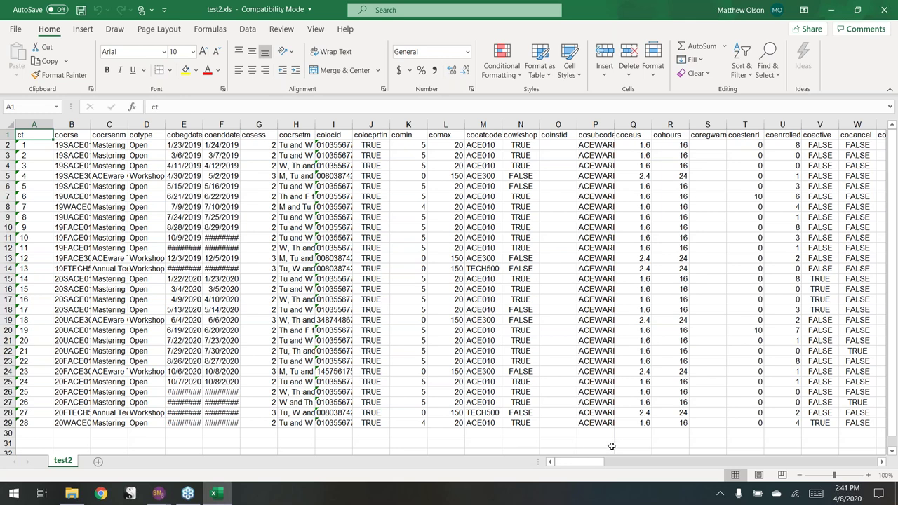
Scroll across the test2 columns and back to column A, then close Excel
{"action": "left_click_drag", "start_coordinate": [593, 462], "coordinate": [863, 426]}
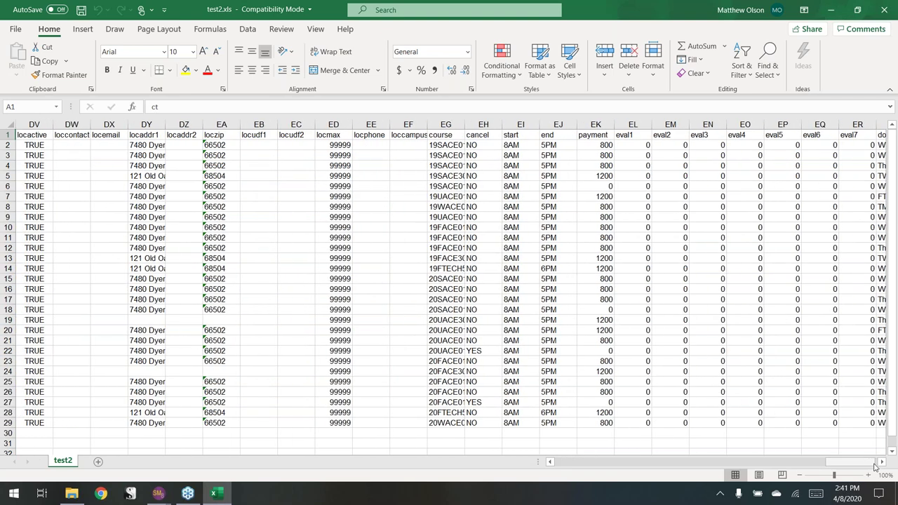
{"action": "left_click_drag", "start_coordinate": [873, 467], "coordinate": [584, 475]}
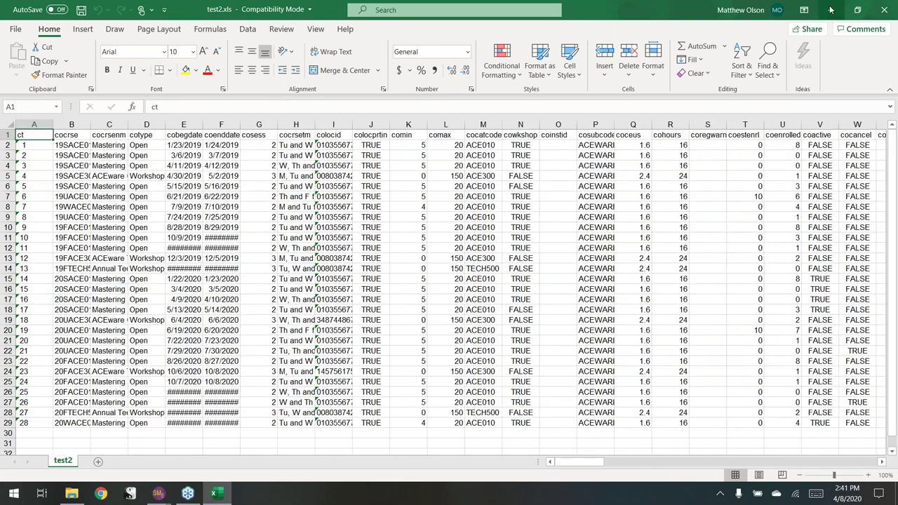
{"action": "left_click", "coordinate": [884, 10]}
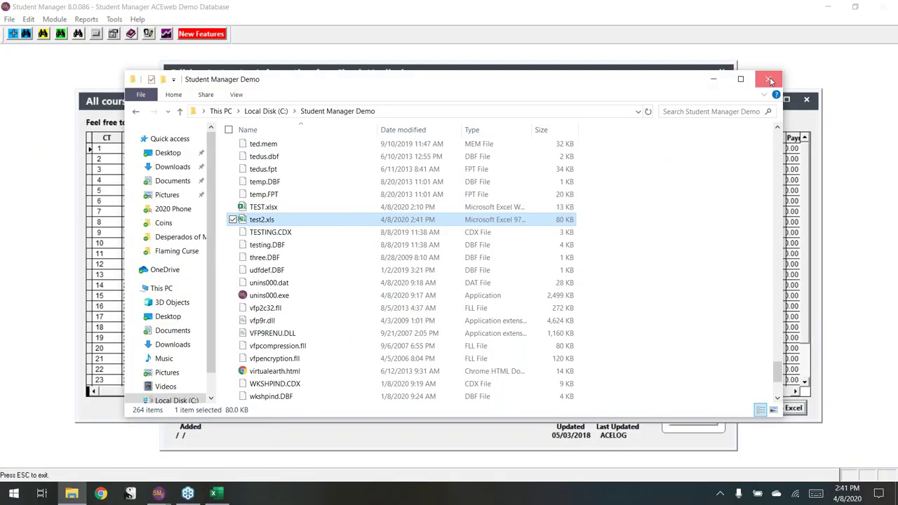
Close File Explorer, exit the course list unsaved, and reopen the instructor's All courses list
{"action": "left_click", "coordinate": [770, 80]}
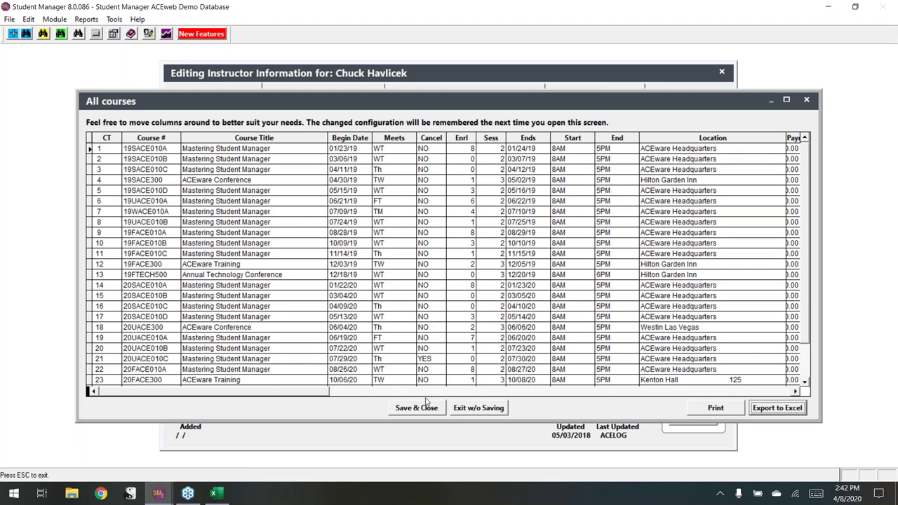
{"action": "left_click", "coordinate": [474, 409]}
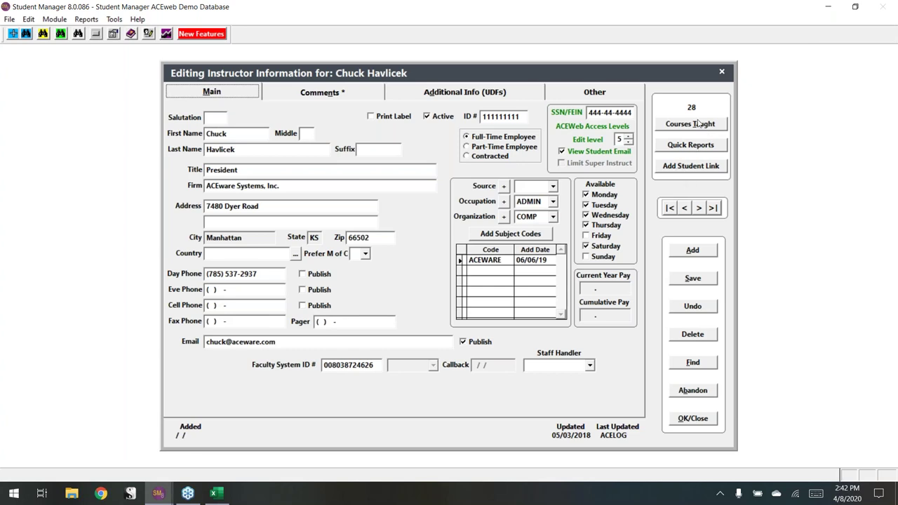
{"action": "left_click", "coordinate": [690, 123]}
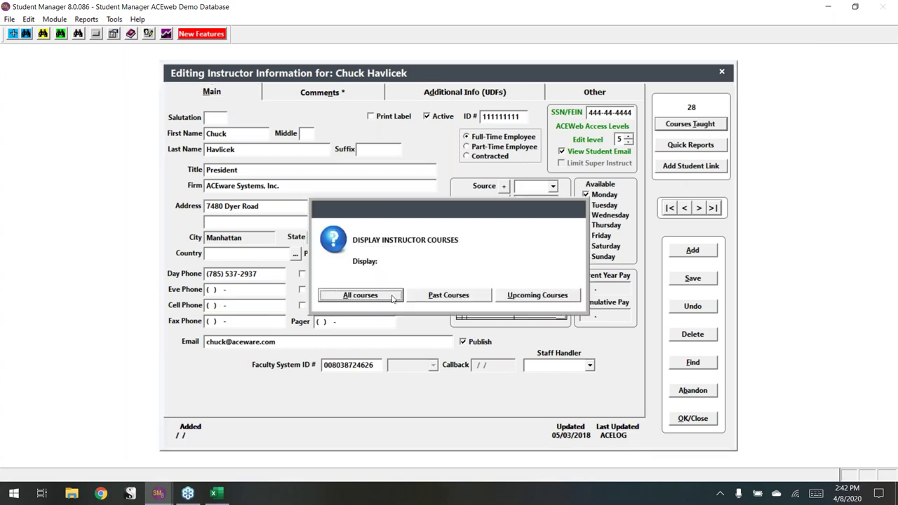
{"action": "left_click", "coordinate": [393, 298]}
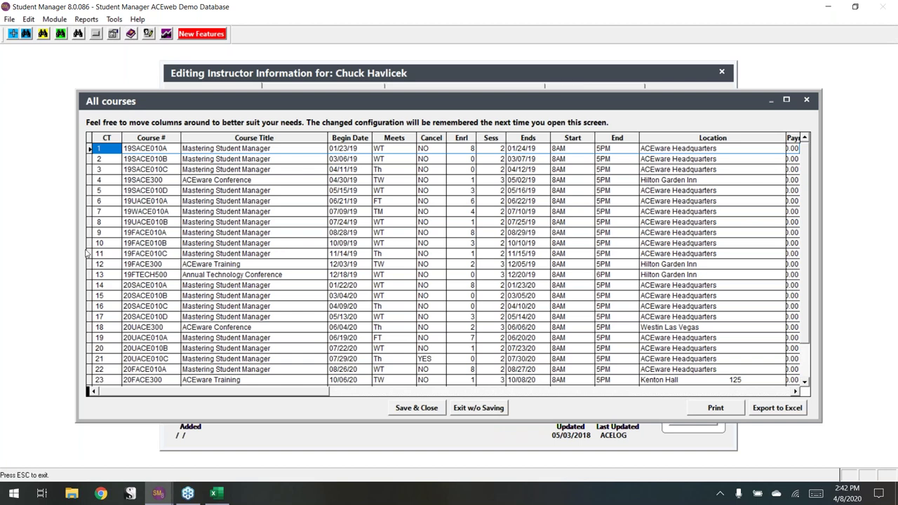
Open and abandon course 19WACE010A, exit the list, and abandon the instructor record
{"action": "double_click", "coordinate": [147, 211]}
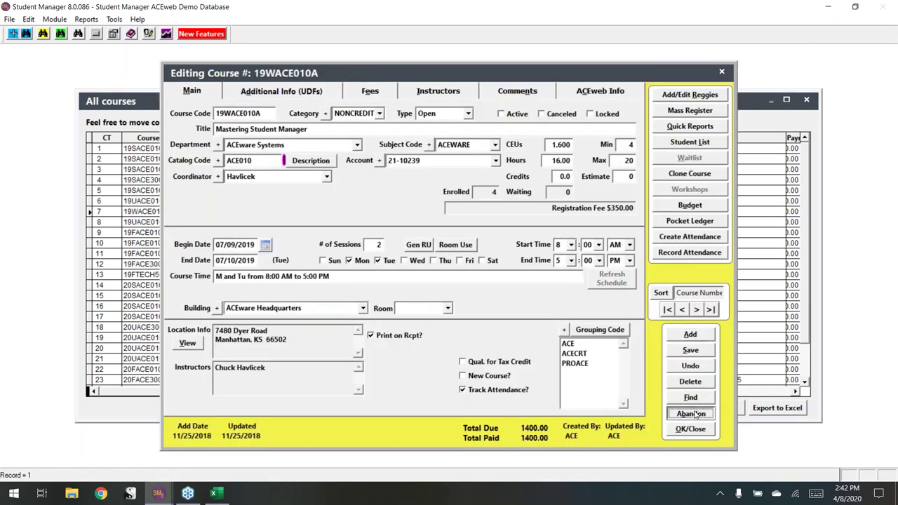
{"action": "key", "text": "Escape"}
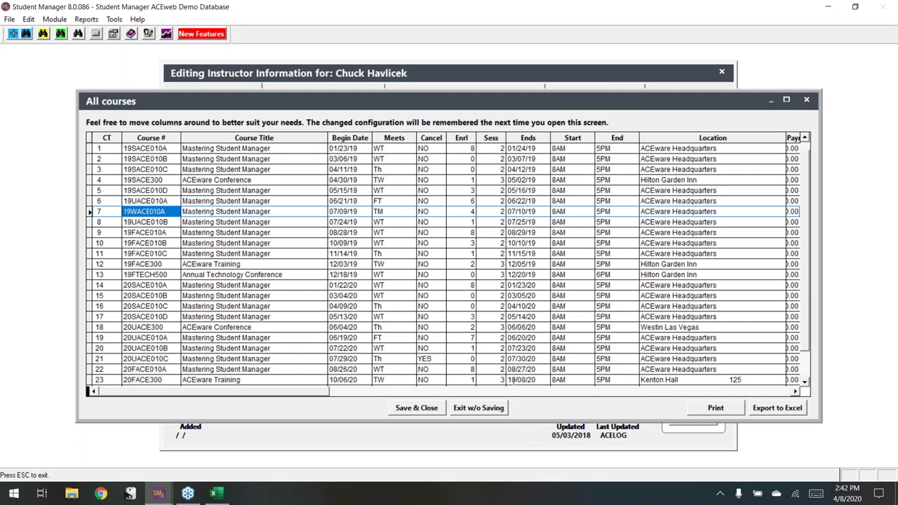
{"action": "left_click", "coordinate": [468, 410]}
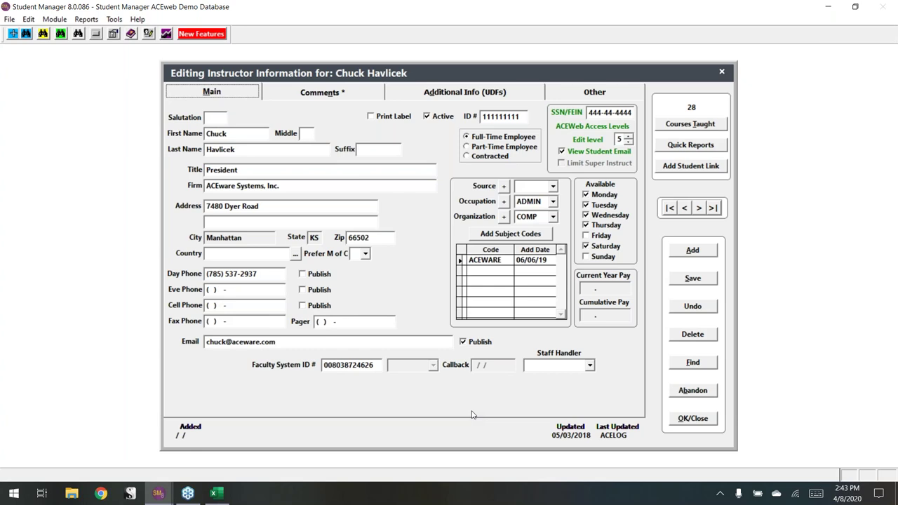
{"action": "left_click", "coordinate": [693, 391]}
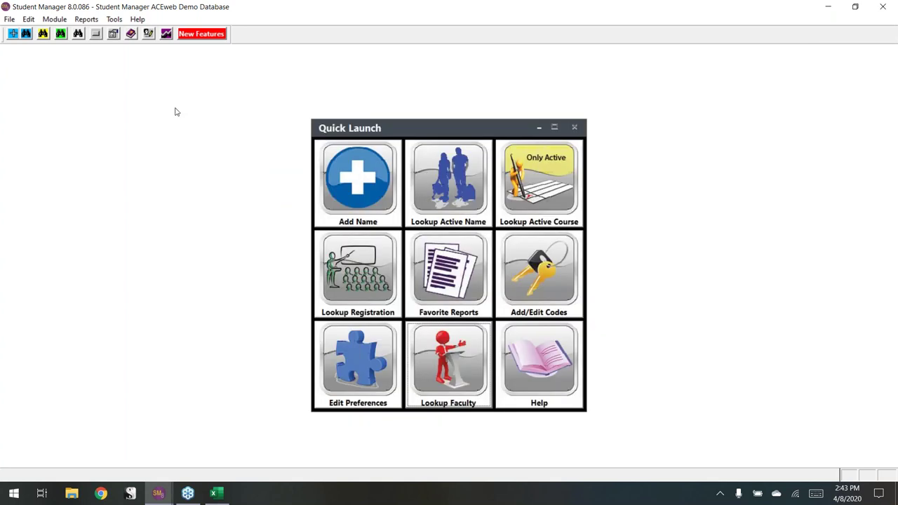
{"action": "left_click", "coordinate": [54, 19]}
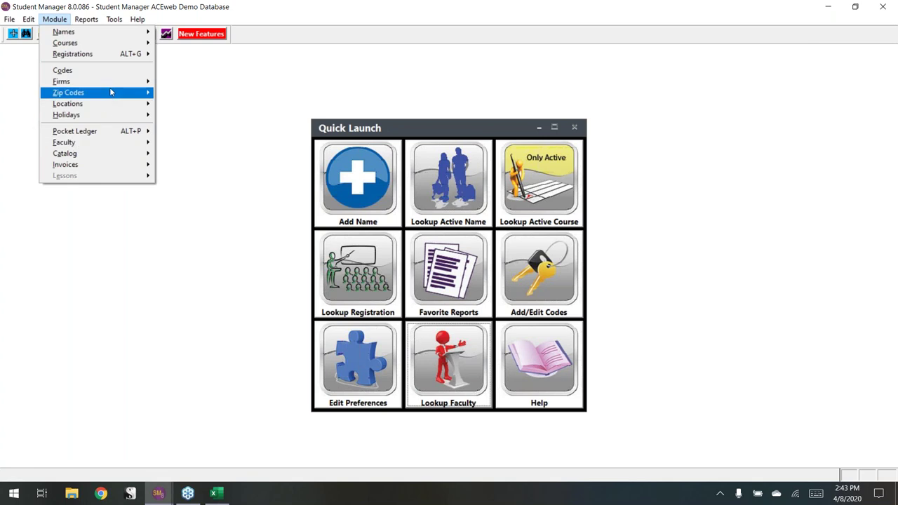
Find and open the K-Mart firm record via Module > Firms > Find Firm
{"action": "mouse_move", "coordinate": [109, 86]}
{"action": "left_click", "coordinate": [180, 92]}
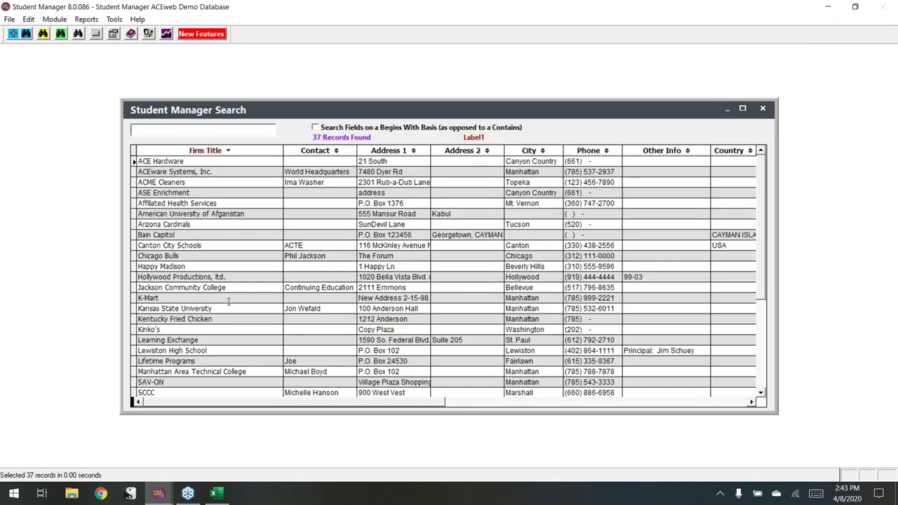
{"action": "left_click", "coordinate": [230, 298]}
{"action": "double_click", "coordinate": [229, 300]}
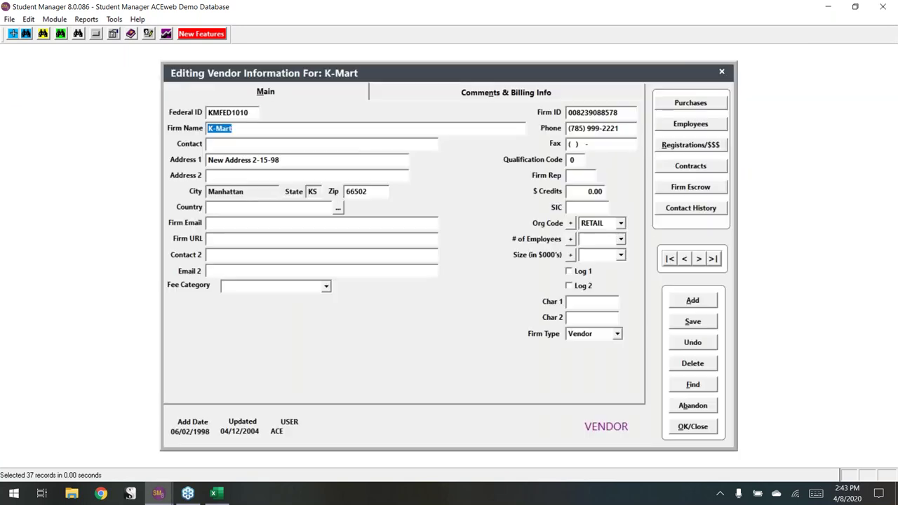
Enter a Contact 2 name and an Email 2 address for K-Mart, then save and close
{"action": "left_click", "coordinate": [226, 271]}
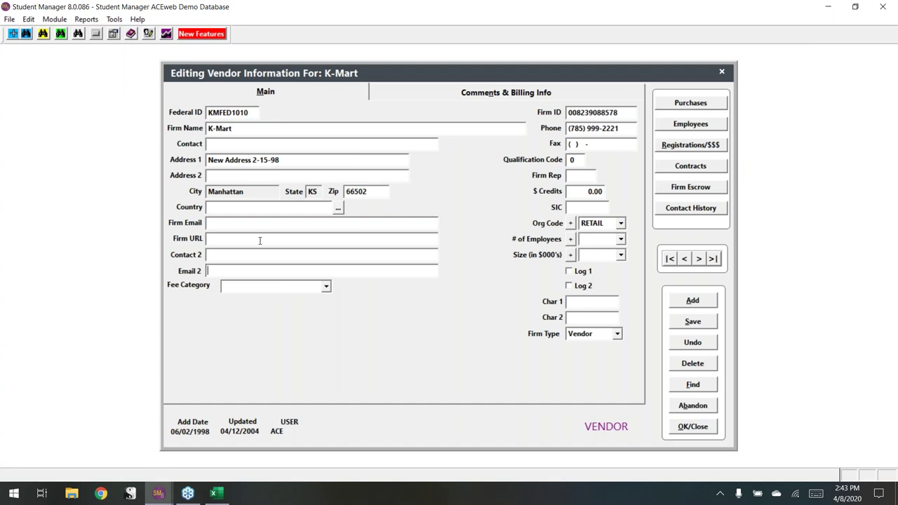
{"action": "left_click", "coordinate": [224, 254]}
{"action": "type", "text": "Lkjfalkj"}
{"action": "left_click", "coordinate": [229, 272]}
{"action": "type", "text": "lkfjdk@kfjasdlkj"}
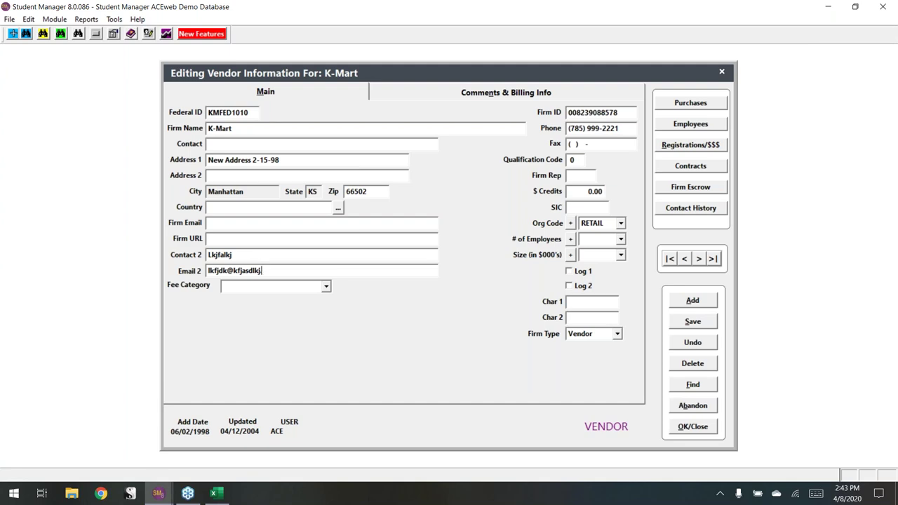
{"action": "type", "text": ".com"}
{"action": "left_click", "coordinate": [692, 328]}
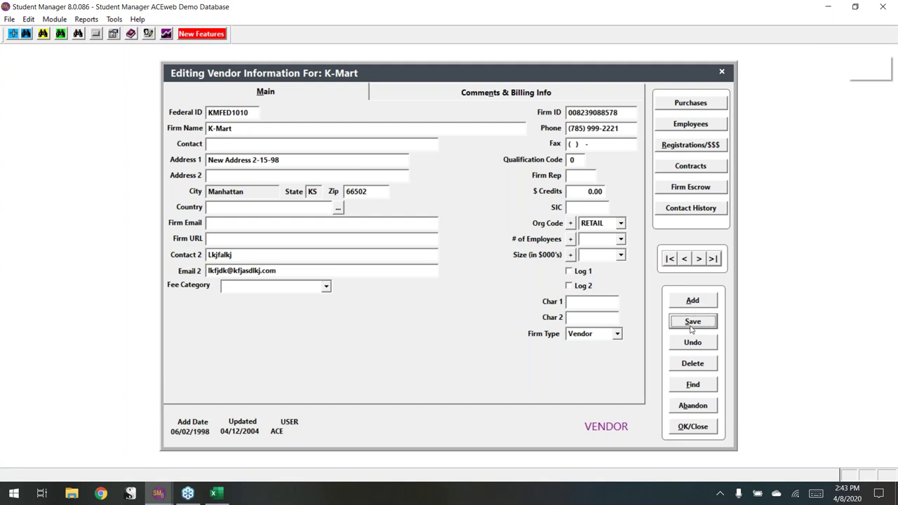
{"action": "left_click", "coordinate": [693, 427]}
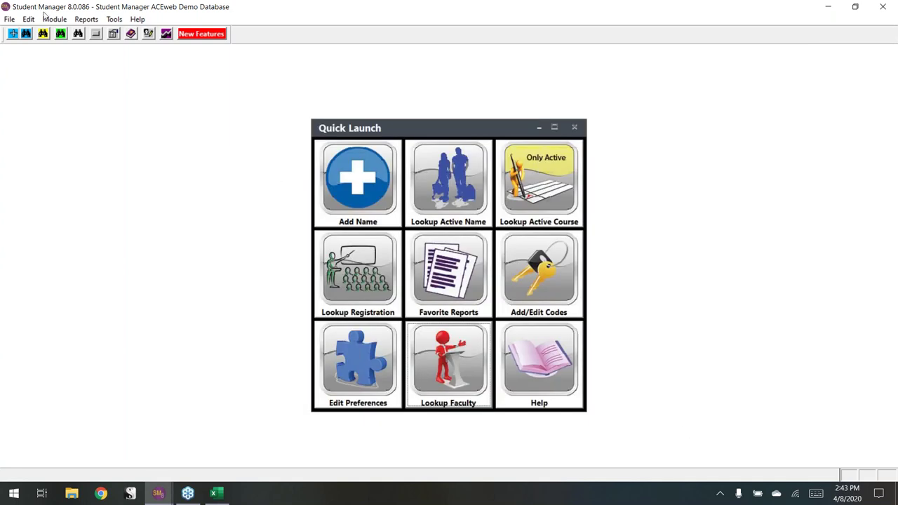
Open the firms Data Cleanup tool from the Tools menu
{"action": "left_click", "coordinate": [116, 21]}
{"action": "mouse_move", "coordinate": [129, 32]}
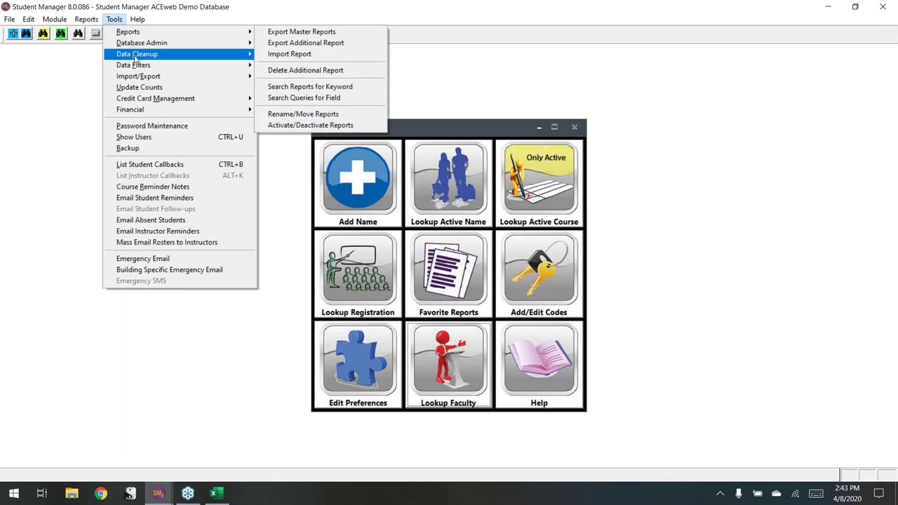
{"action": "mouse_move", "coordinate": [136, 57]}
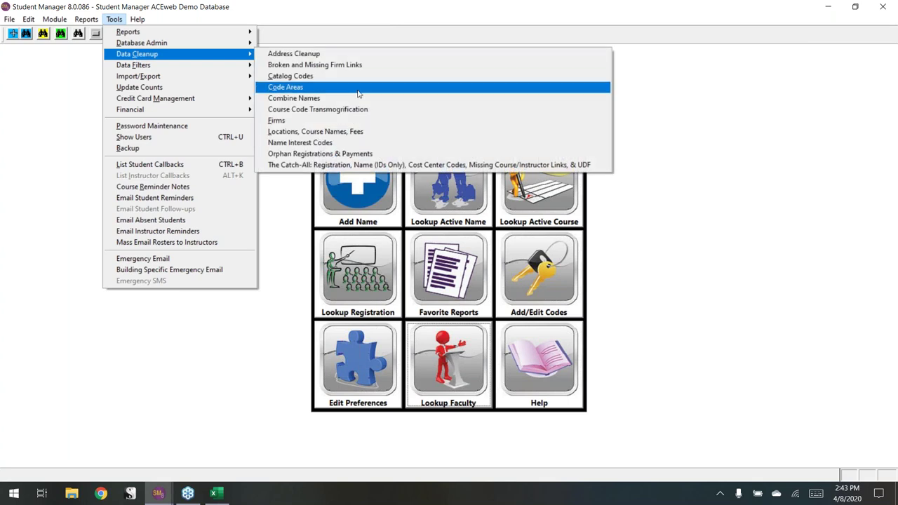
{"action": "left_click", "coordinate": [327, 120]}
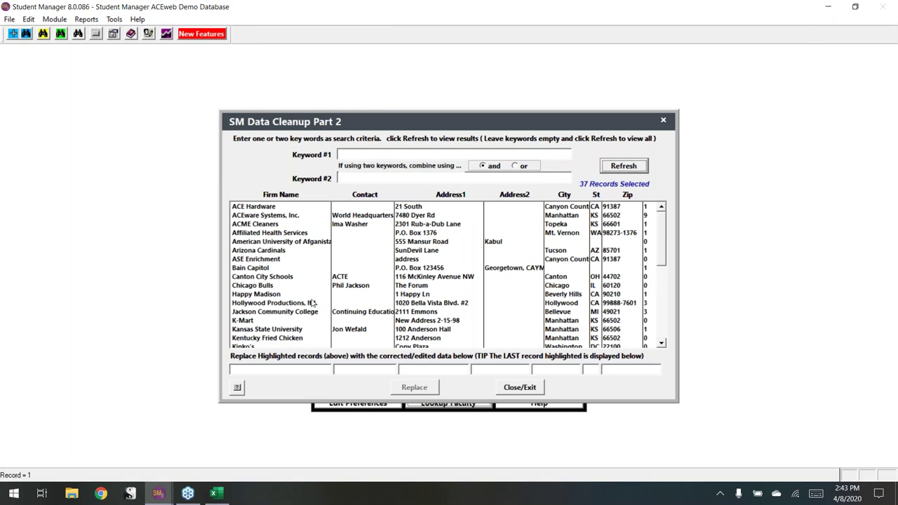
Mark K-Mart and Kinko's in the firm list, with Kinko's as the replacement data
{"action": "left_click", "coordinate": [302, 321]}
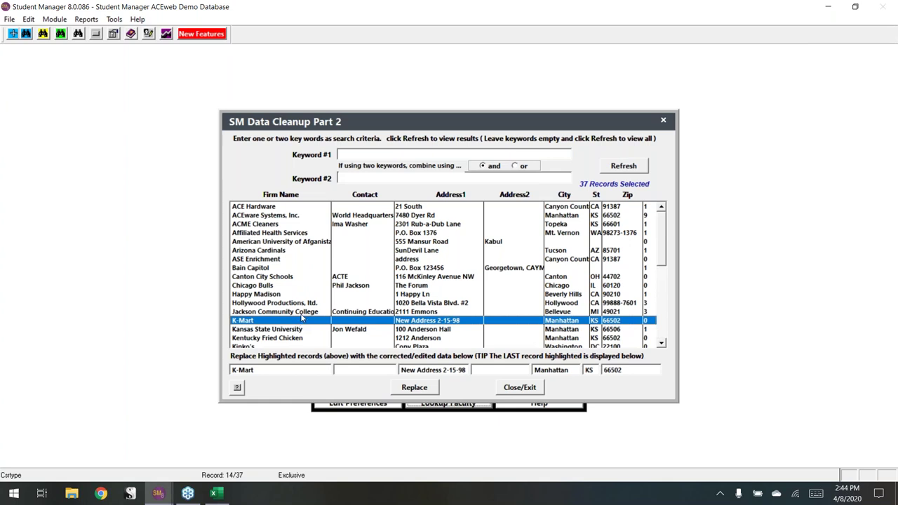
{"action": "scroll", "coordinate": [301, 316], "scroll_direction": "down", "scroll_amount": 1}
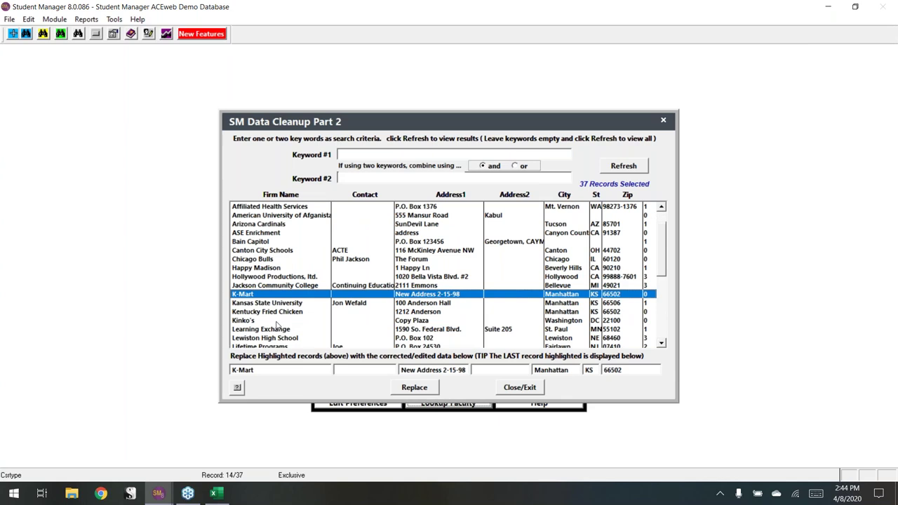
{"action": "left_click", "coordinate": [277, 321], "text": "ctrl"}
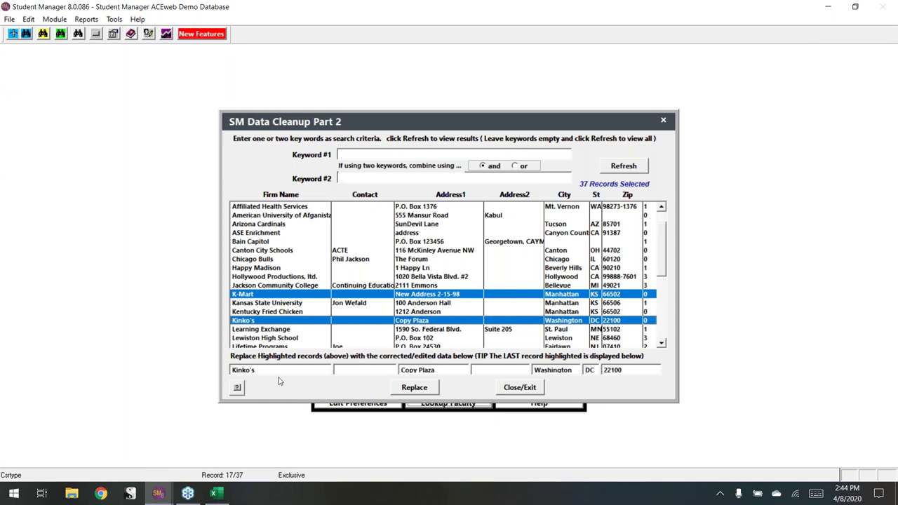
Replace the marked firms with Kinko's details, ignore all five errors, and close the cleanup window
{"action": "left_click", "coordinate": [414, 390]}
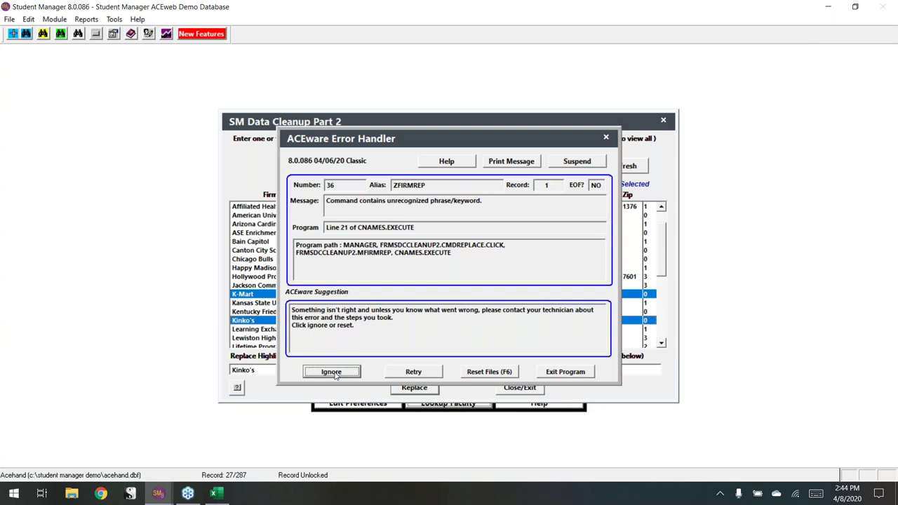
{"action": "left_click", "coordinate": [343, 376]}
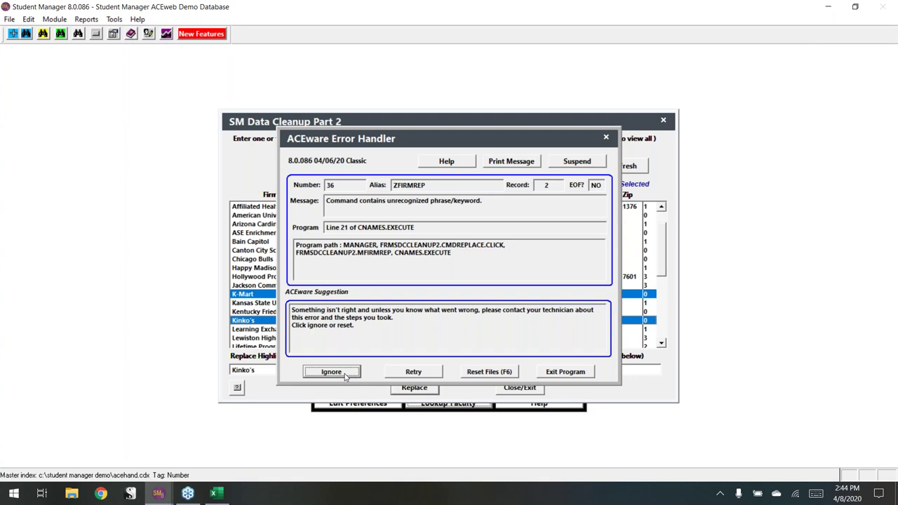
{"action": "left_click", "coordinate": [331, 372]}
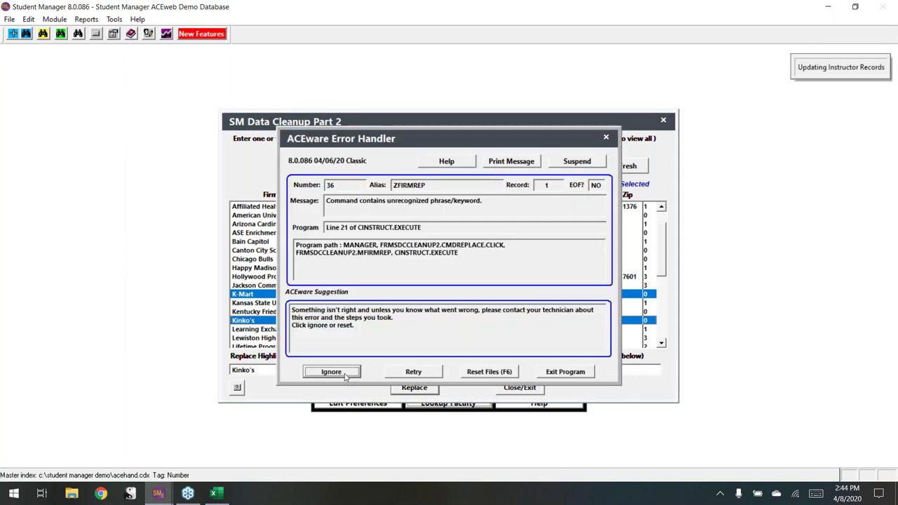
{"action": "left_click", "coordinate": [344, 375]}
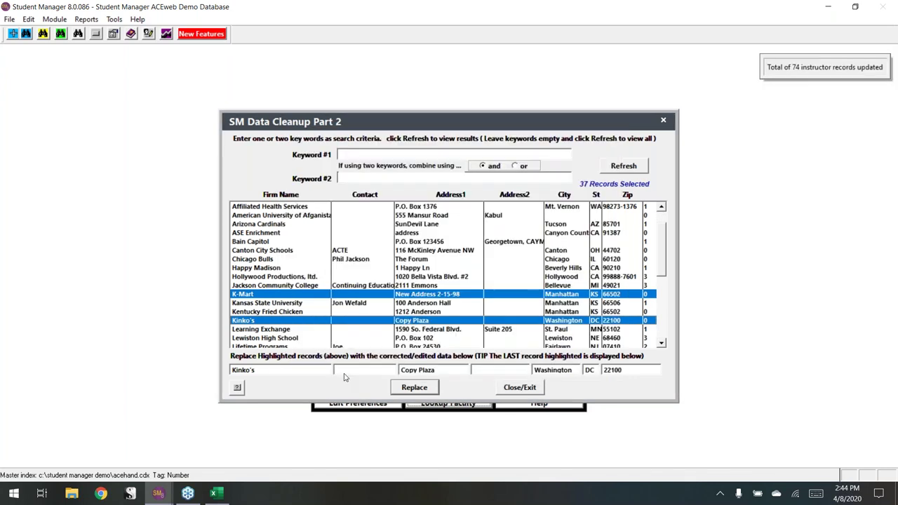
{"action": "left_click", "coordinate": [343, 375]}
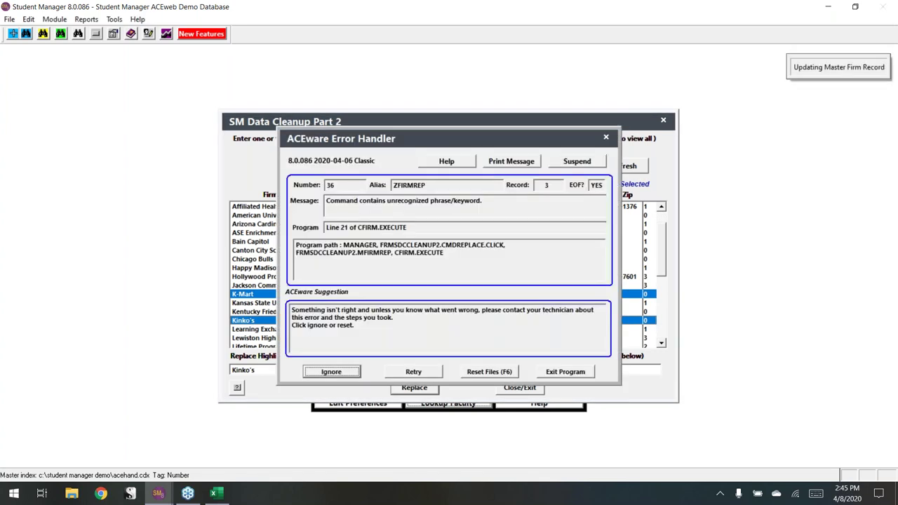
{"action": "left_click", "coordinate": [354, 374]}
{"action": "left_click", "coordinate": [520, 387]}
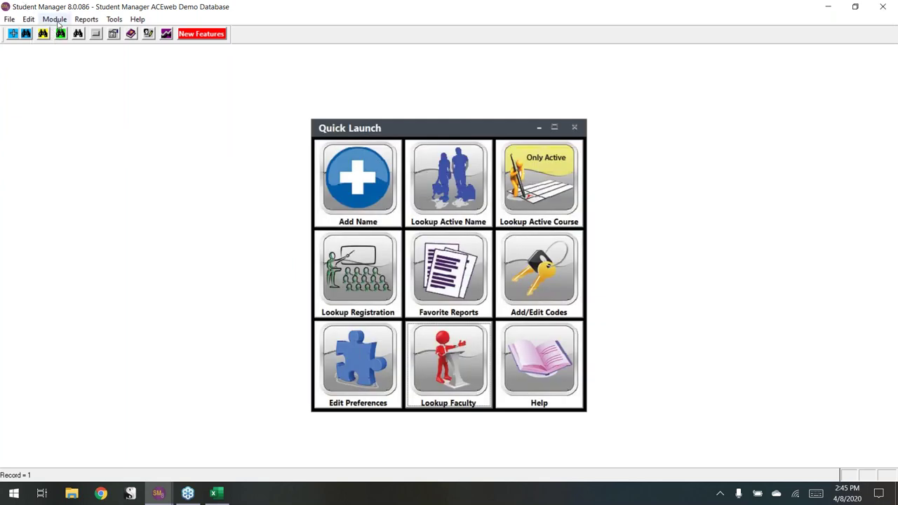
Find firms through Module > Firms > Find Firm and open the Kinko's vendor record
{"action": "left_click", "coordinate": [58, 21]}
{"action": "mouse_move", "coordinate": [92, 82]}
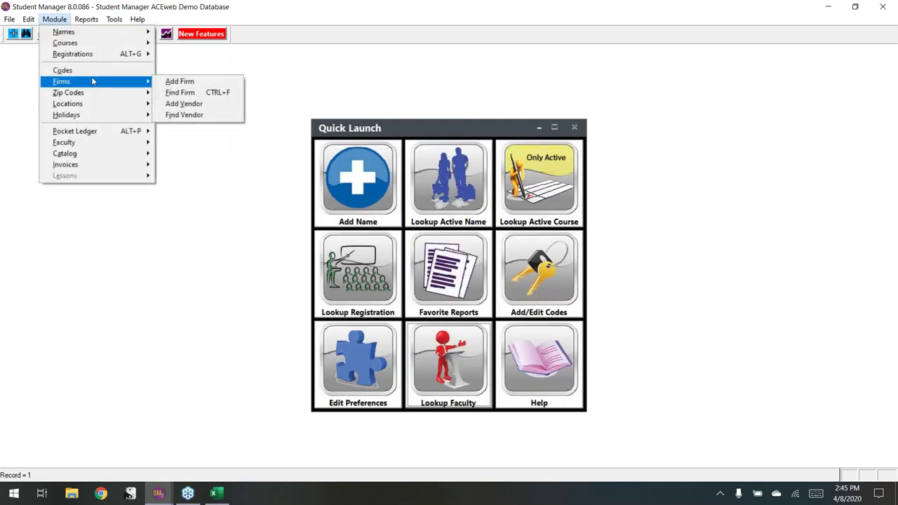
{"action": "left_click", "coordinate": [212, 92]}
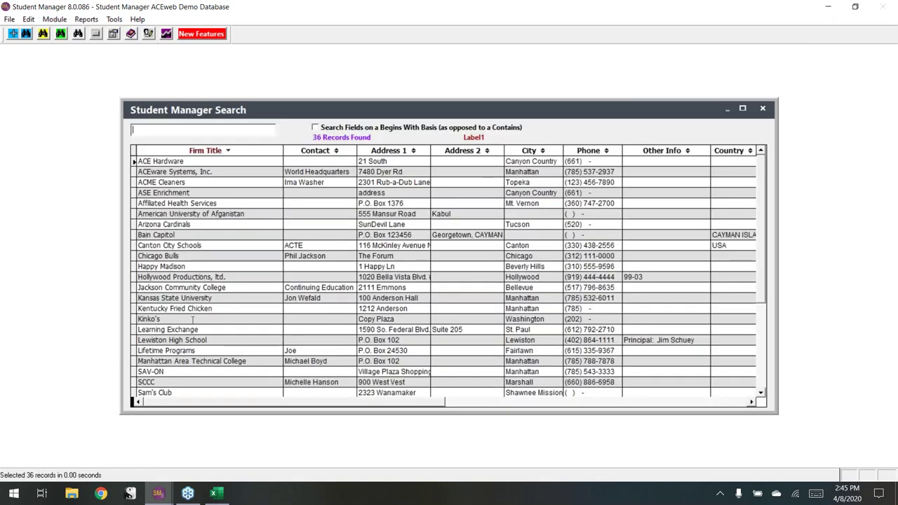
{"action": "double_click", "coordinate": [192, 319]}
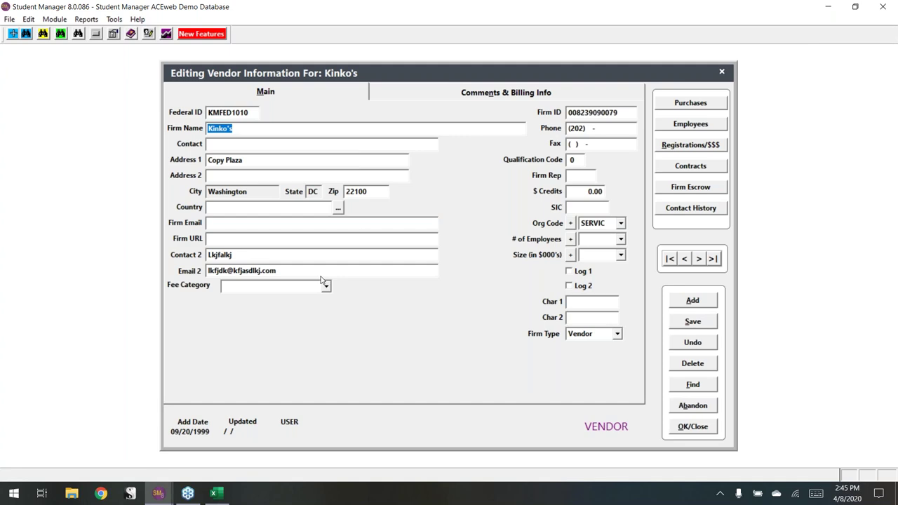
{"action": "left_click", "coordinate": [443, 96]}
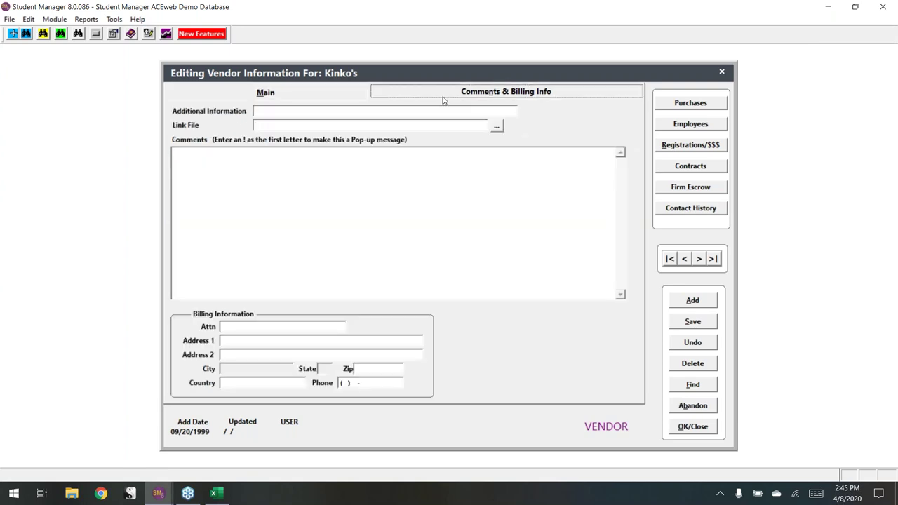
{"action": "left_click", "coordinate": [260, 98]}
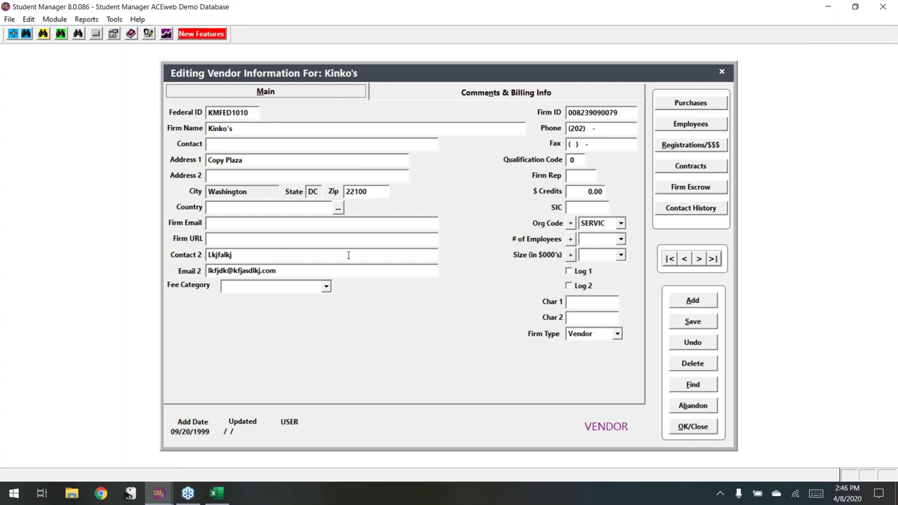
{"action": "left_click", "coordinate": [595, 112]}
{"action": "key", "text": "ctrl+c"}
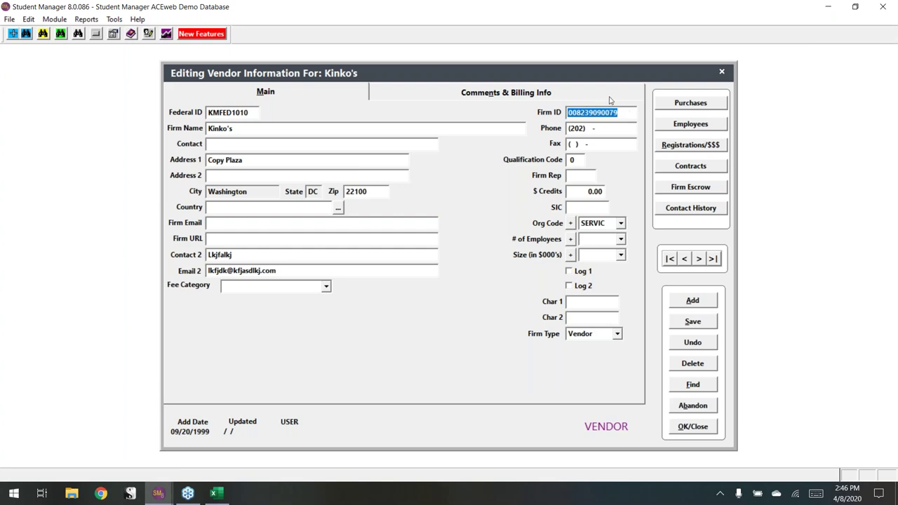
{"action": "left_click", "coordinate": [692, 390]}
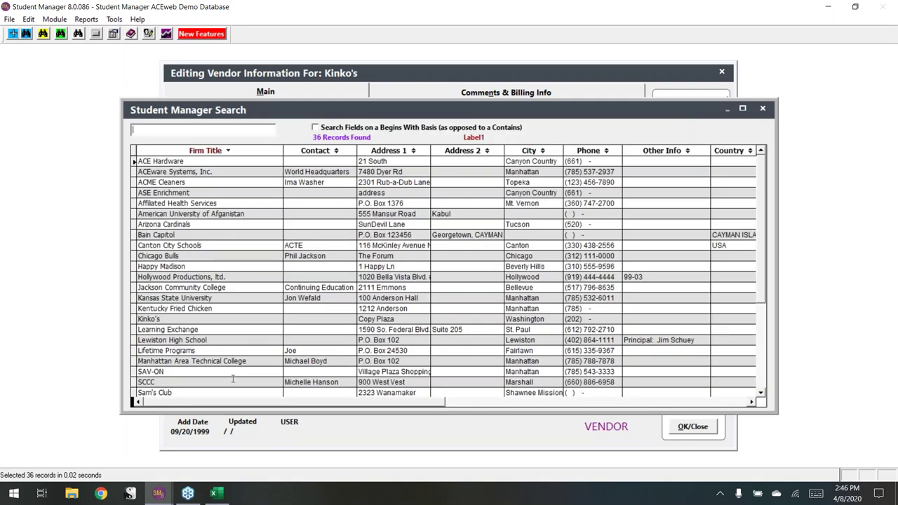
Open Sam's Club, paste Kinko's Firm ID, and confirm combining it into Kinko's
{"action": "left_click", "coordinate": [214, 392]}
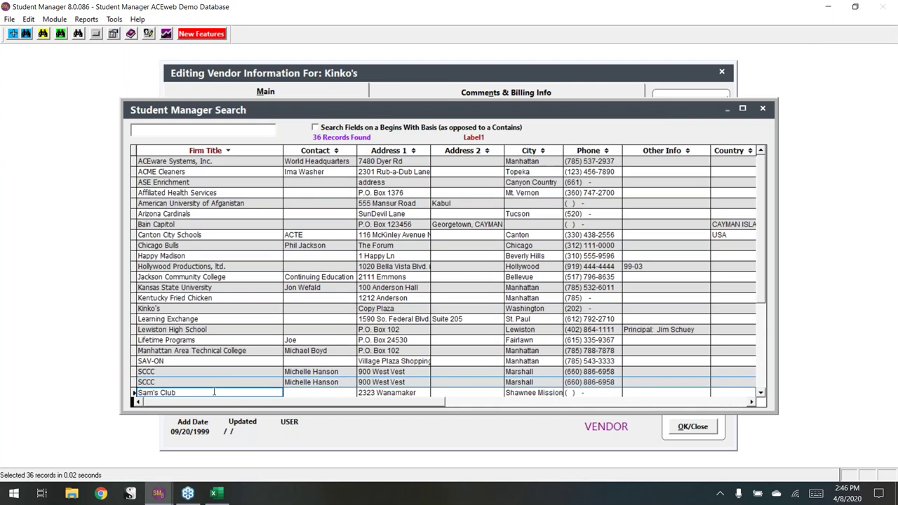
{"action": "double_click", "coordinate": [214, 392]}
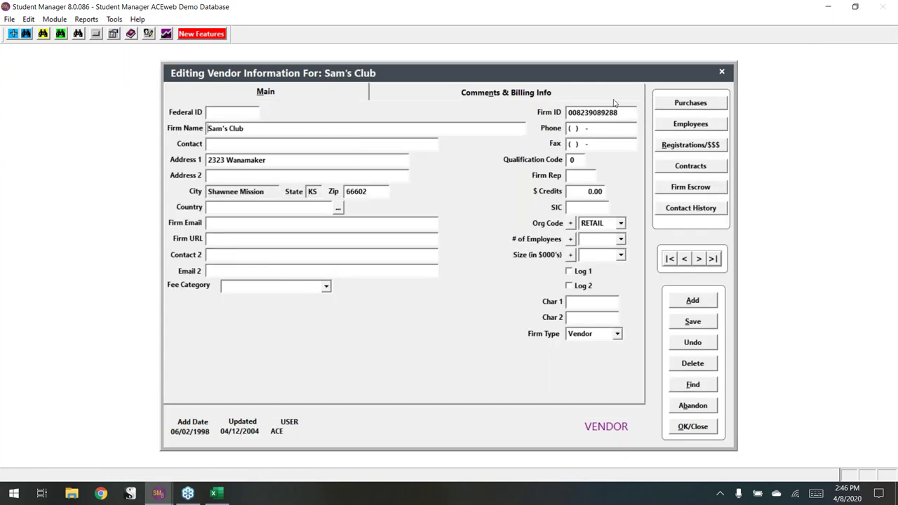
{"action": "left_click", "coordinate": [592, 112]}
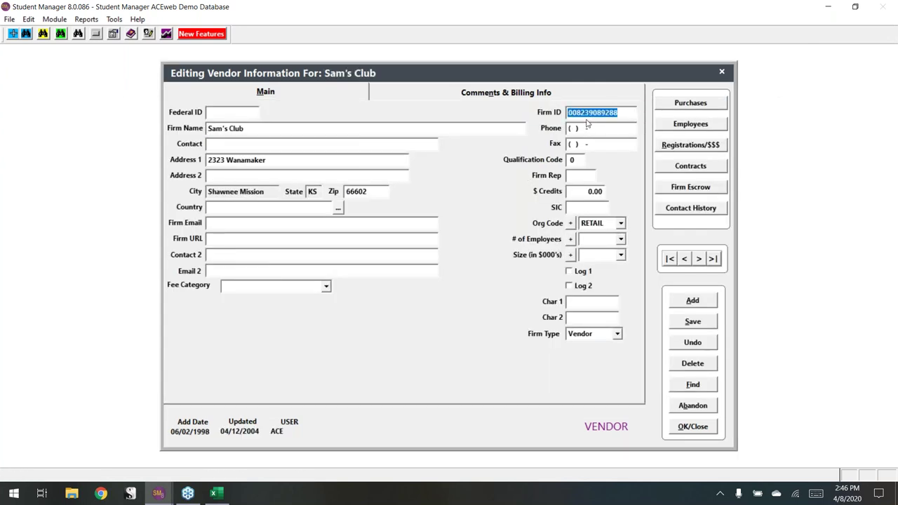
{"action": "key", "text": "ctrl+v"}
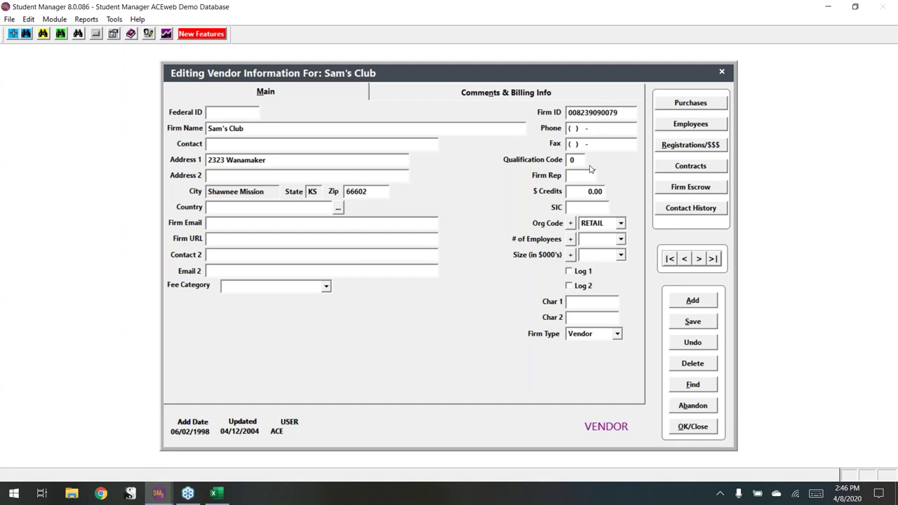
{"action": "key", "text": "Tab"}
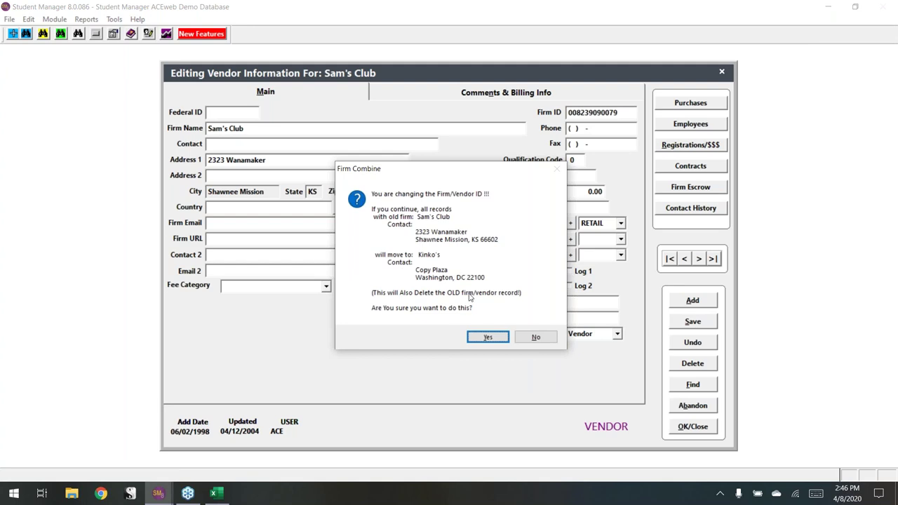
{"action": "left_click", "coordinate": [488, 339]}
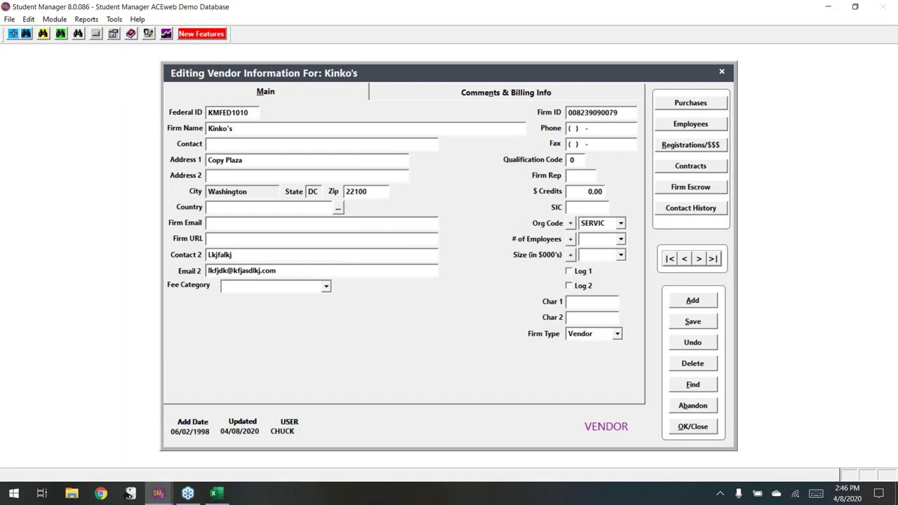
Review the merged record's billing and main details, then abandon the vendor record
{"action": "left_click", "coordinate": [461, 91]}
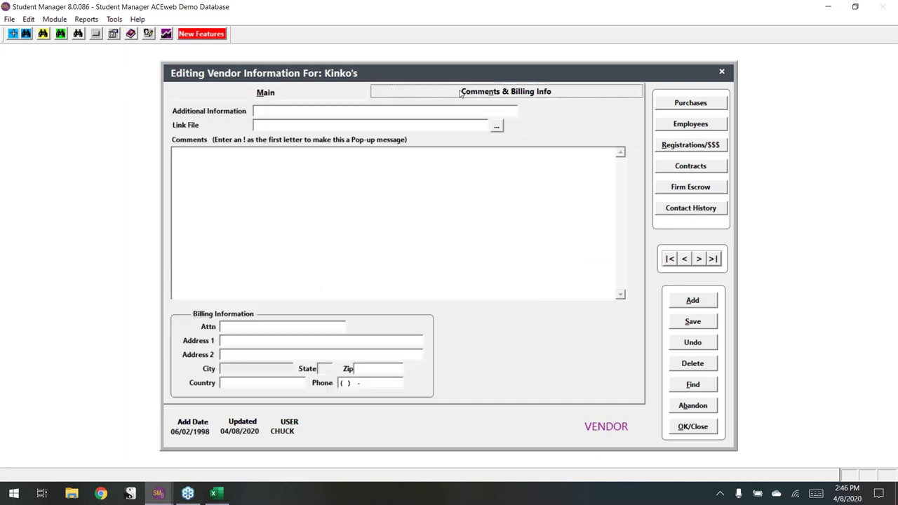
{"action": "left_click", "coordinate": [274, 92]}
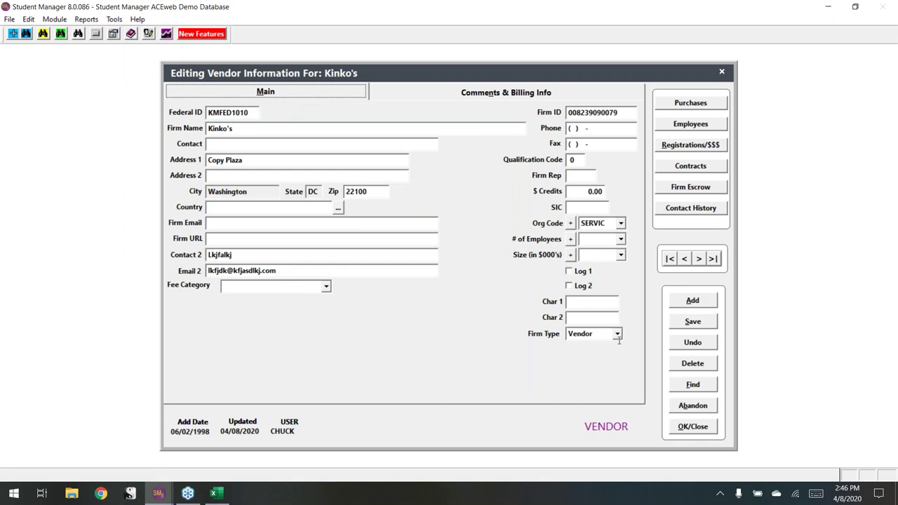
{"action": "left_click", "coordinate": [693, 406]}
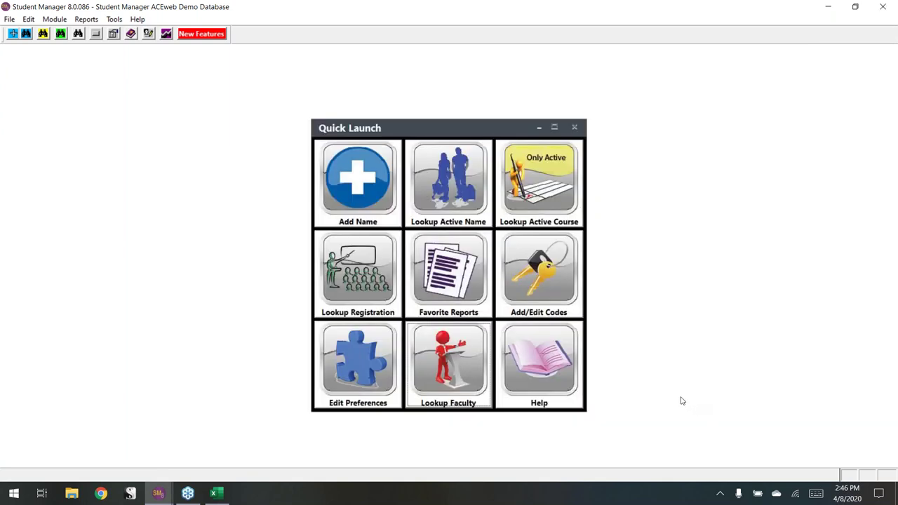
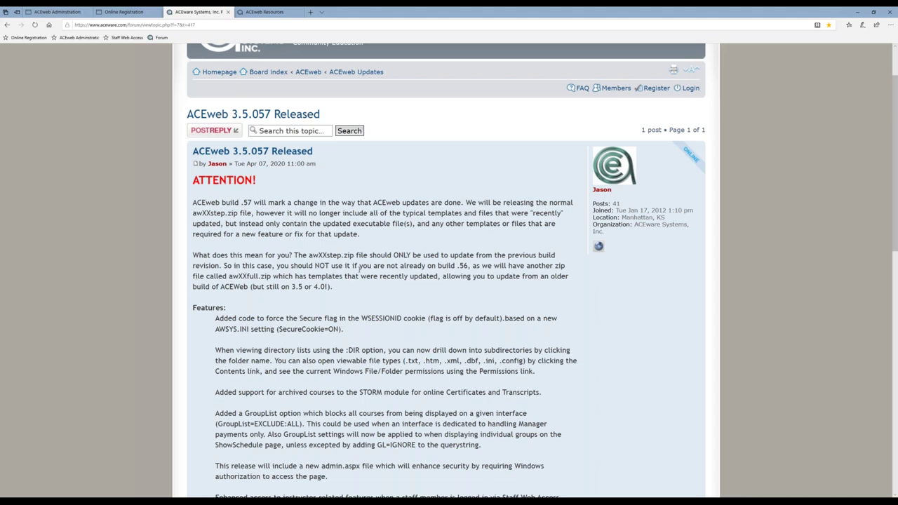
Go back to the Board index and open the ACEweb Updates forum's 85-topic list
{"action": "scroll", "coordinate": [359, 269], "scroll_direction": "down", "scroll_amount": 1}
{"action": "scroll", "coordinate": [358, 269], "scroll_direction": "up", "scroll_amount": 1}
{"action": "scroll", "coordinate": [317, 236], "scroll_direction": "up", "scroll_amount": 1}
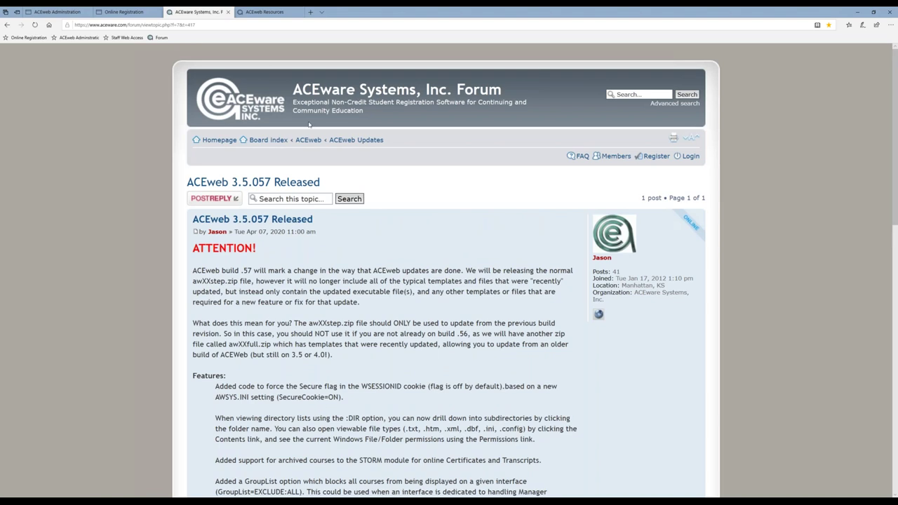
{"action": "left_click", "coordinate": [268, 140]}
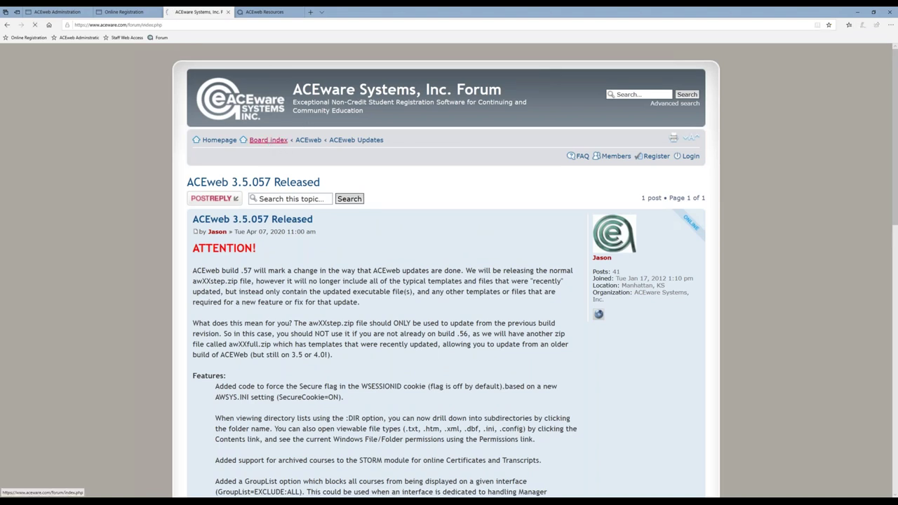
{"action": "scroll", "coordinate": [296, 203], "scroll_direction": "down", "scroll_amount": 1}
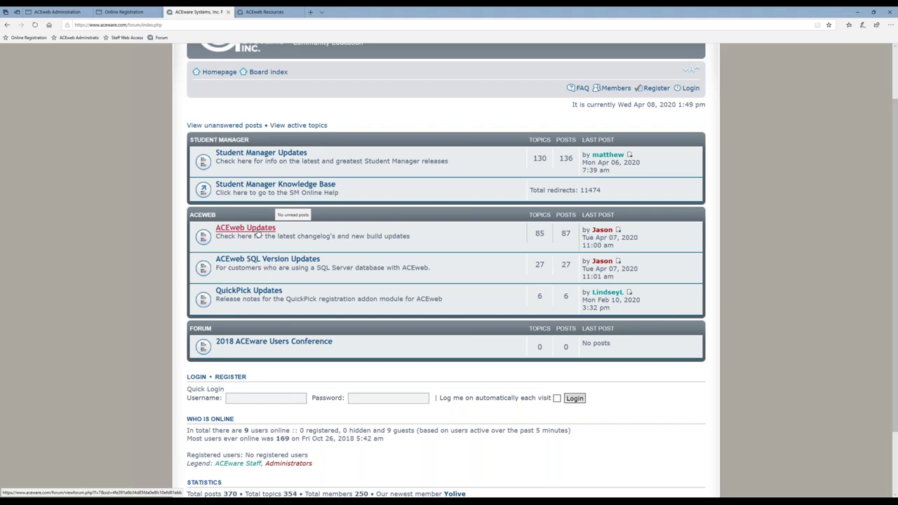
{"action": "left_click", "coordinate": [257, 232]}
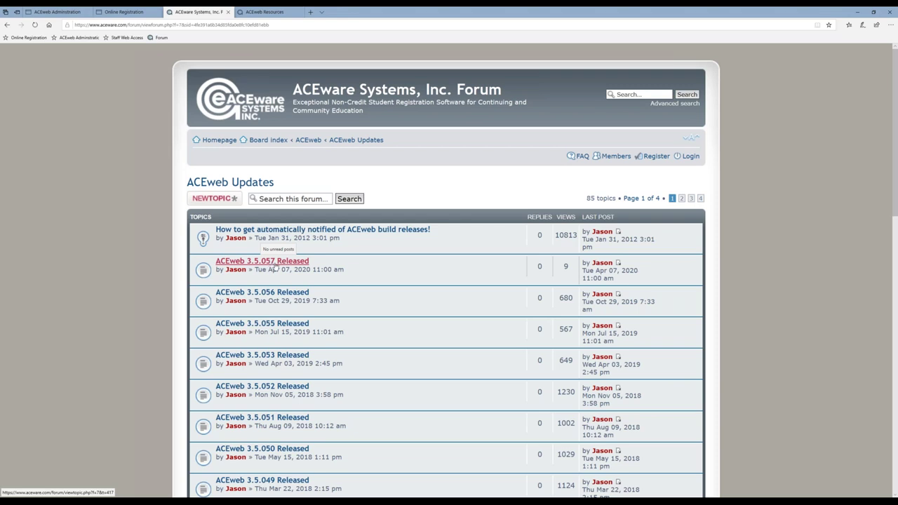
Open the 'ACEweb 3.5.057 Released' topic and scroll through its ATTENTION notice and features
{"action": "left_click", "coordinate": [271, 265]}
{"action": "scroll", "coordinate": [449, 281], "scroll_direction": "down", "scroll_amount": 1}
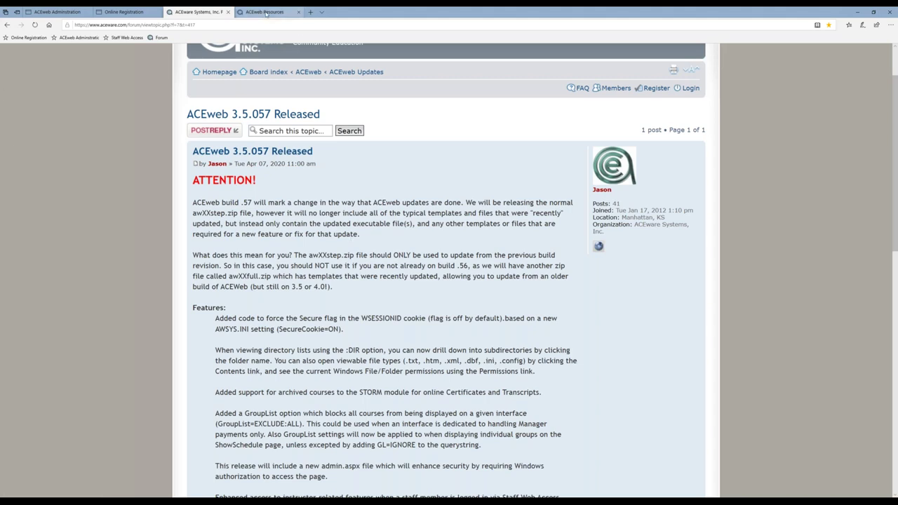
Switch to the ACEweb Resources page and scroll through the update download sections
{"action": "left_click", "coordinate": [266, 13]}
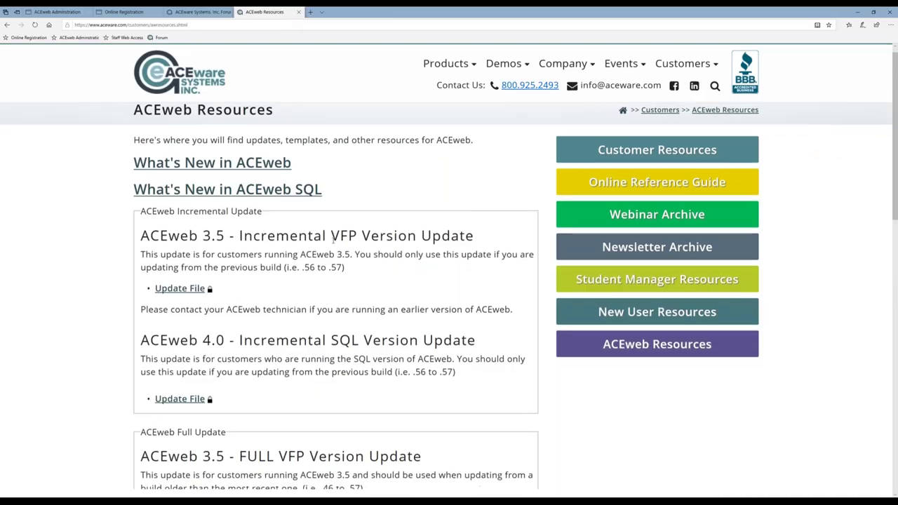
{"action": "scroll", "coordinate": [334, 240], "scroll_direction": "down", "scroll_amount": 1}
{"action": "scroll", "coordinate": [333, 240], "scroll_direction": "down", "scroll_amount": 1}
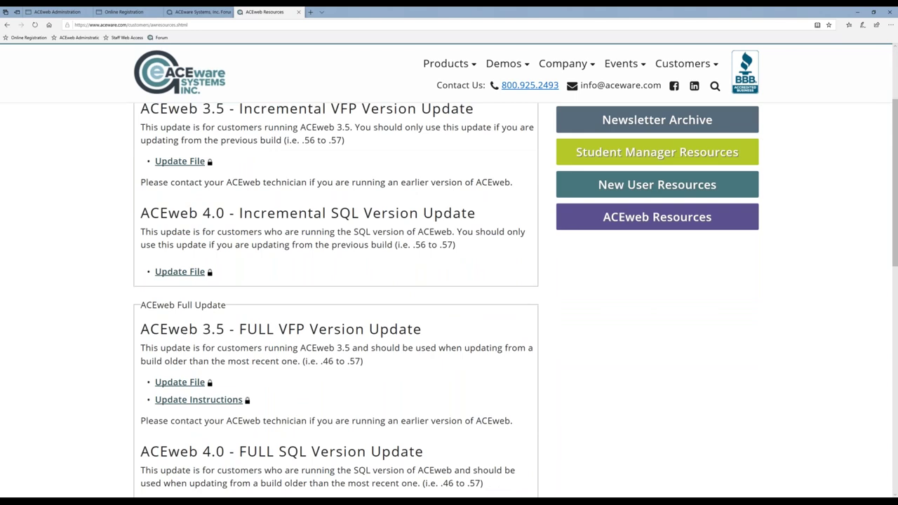
{"action": "scroll", "coordinate": [237, 180], "scroll_direction": "up", "scroll_amount": 1}
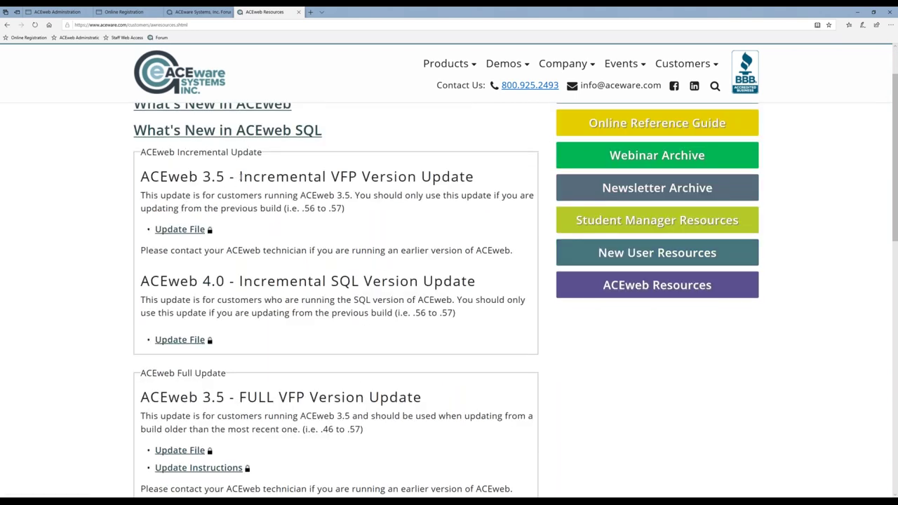
Highlight 'Incremental' and 'FULL' in the update headings, then switch to the Remote Desktop session
{"action": "left_click_drag", "start_coordinate": [239, 181], "coordinate": [327, 180]}
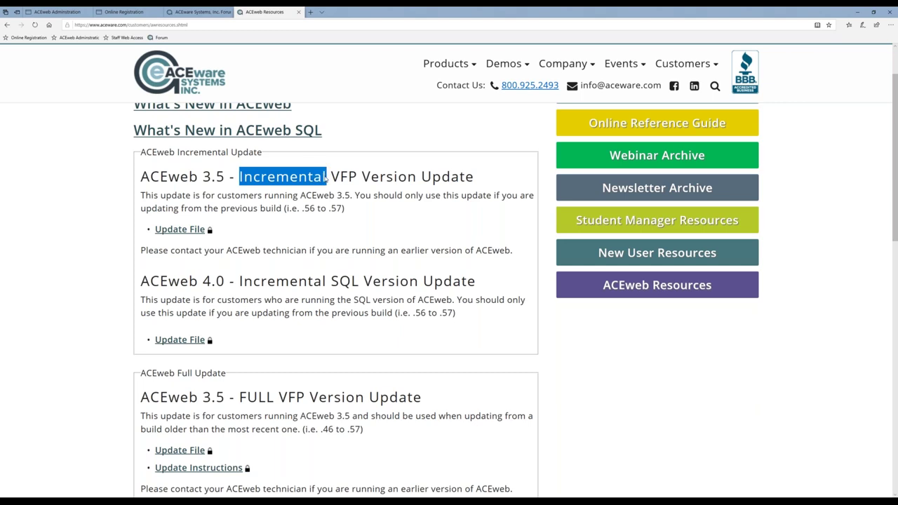
{"action": "scroll", "coordinate": [285, 230], "scroll_direction": "down", "scroll_amount": 1}
{"action": "left_click", "coordinate": [285, 230]}
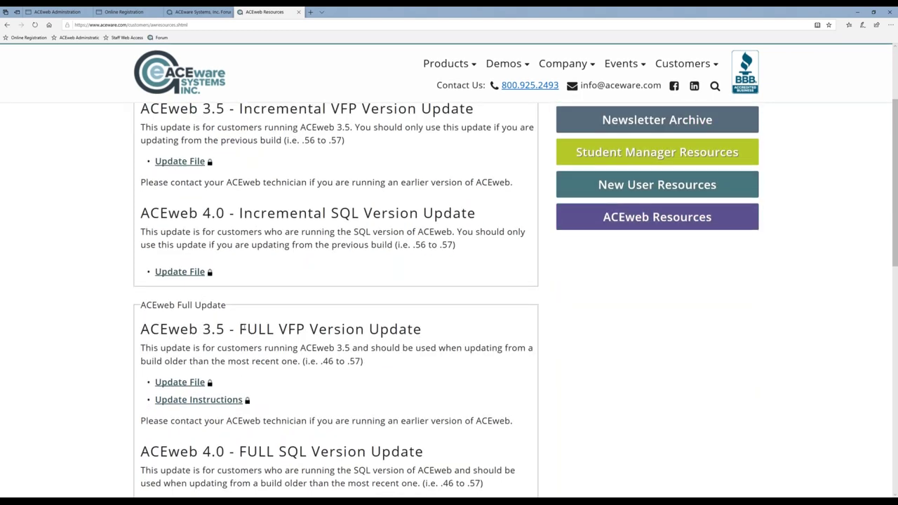
{"action": "left_click_drag", "start_coordinate": [241, 328], "coordinate": [276, 336]}
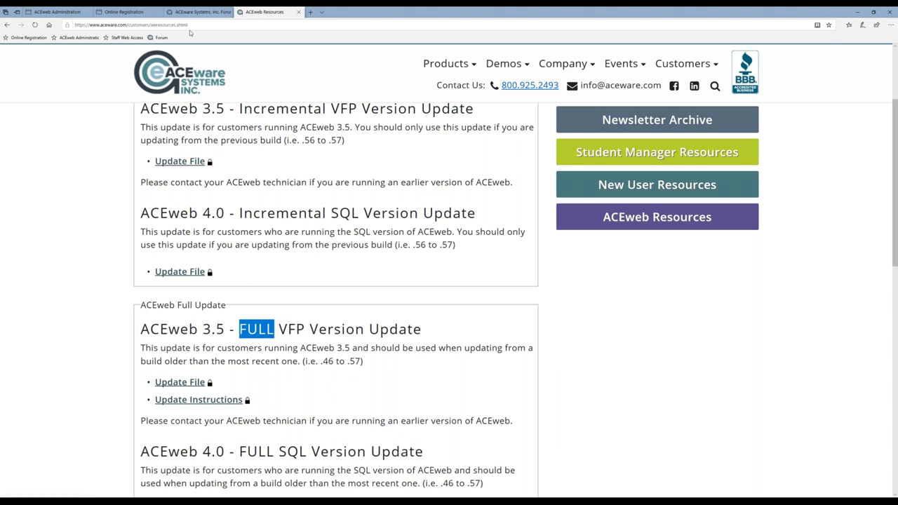
{"action": "left_click", "coordinate": [314, 166]}
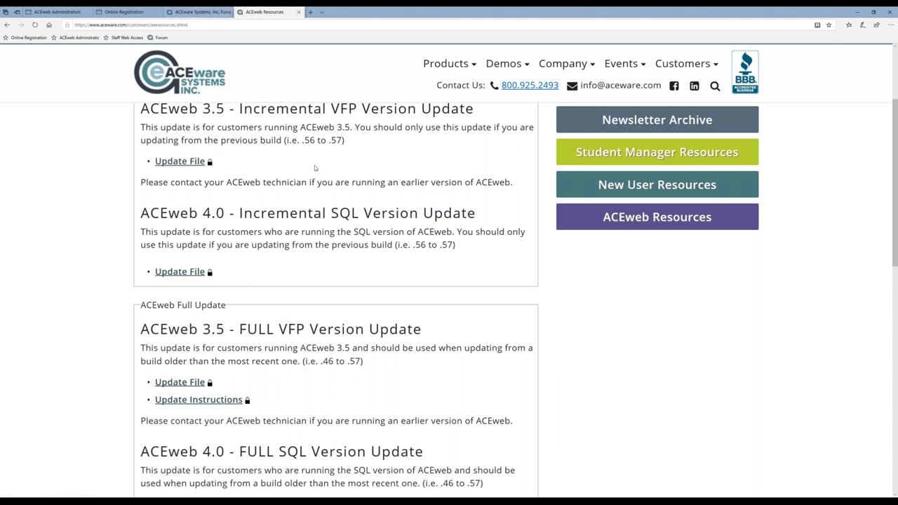
{"action": "scroll", "coordinate": [315, 166], "scroll_direction": "up", "scroll_amount": 1}
{"action": "scroll", "coordinate": [199, 204], "scroll_direction": "up", "scroll_amount": 2}
{"action": "scroll", "coordinate": [199, 204], "scroll_direction": "down", "scroll_amount": 2}
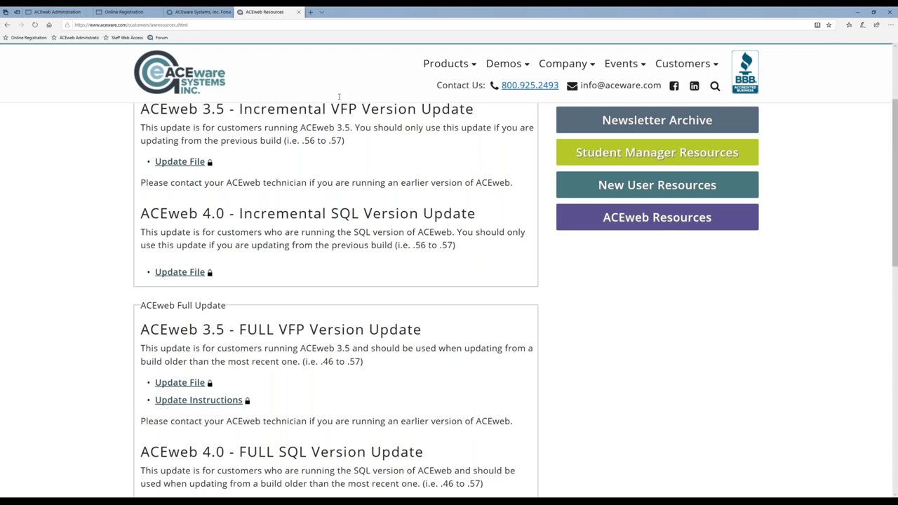
{"action": "key", "text": "alt+Tab"}
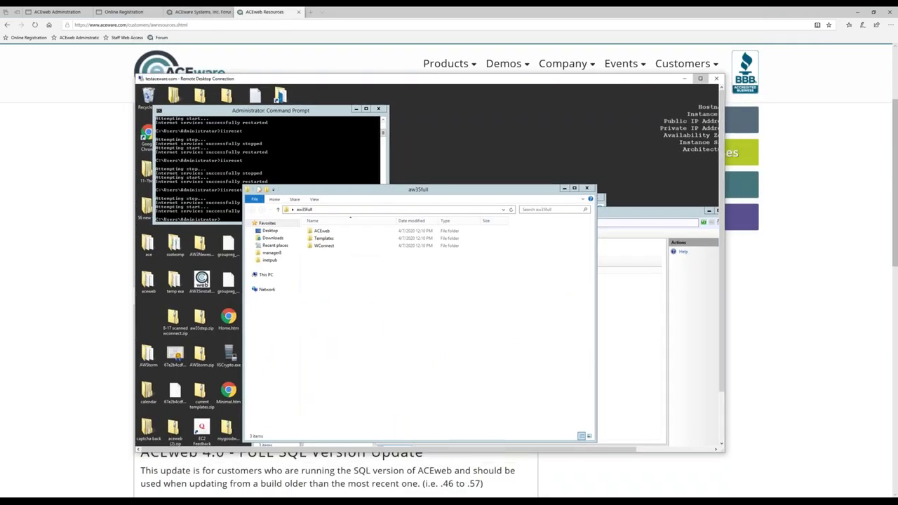
Maximize the Remote Desktop session with aw35full placed left and aw35step right
{"action": "left_click", "coordinate": [700, 79]}
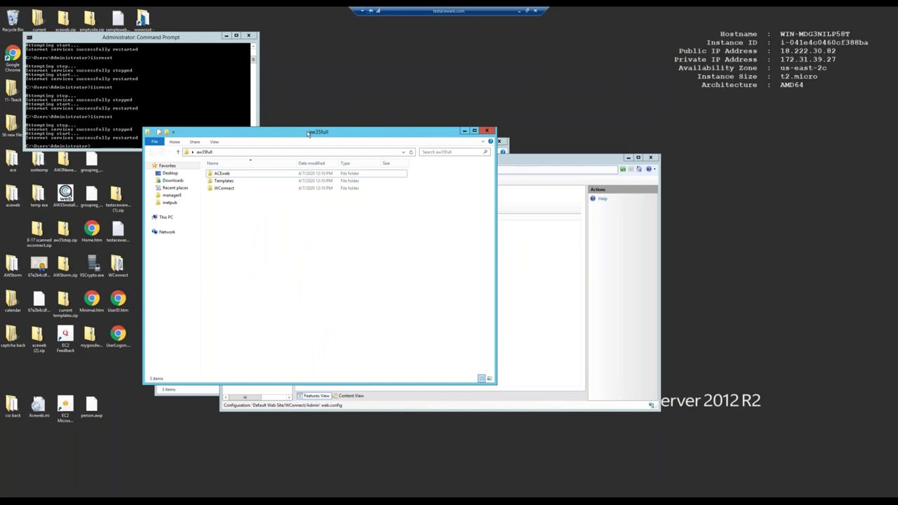
{"action": "left_click_drag", "start_coordinate": [311, 135], "coordinate": [264, 197]}
{"action": "left_click_drag", "start_coordinate": [370, 143], "coordinate": [582, 204]}
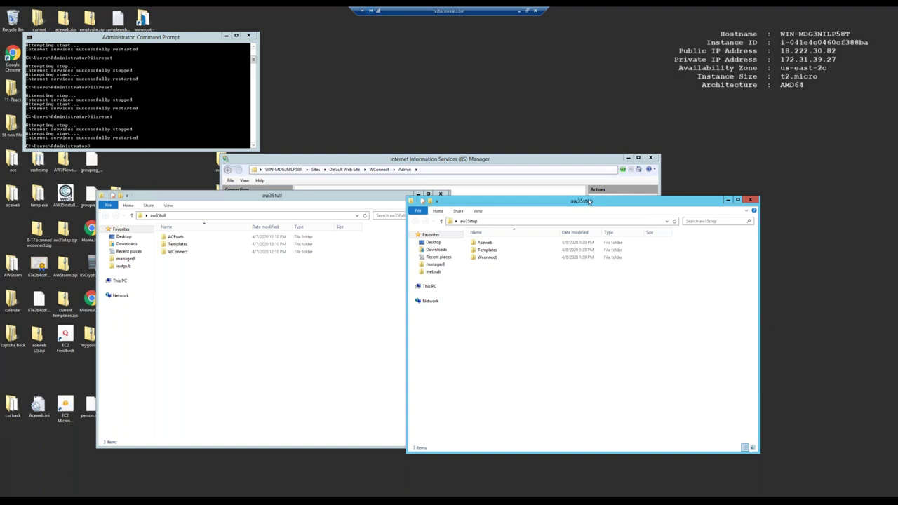
Browse the ACEweb and Templates folders inside aw35full
{"action": "left_click", "coordinate": [191, 279]}
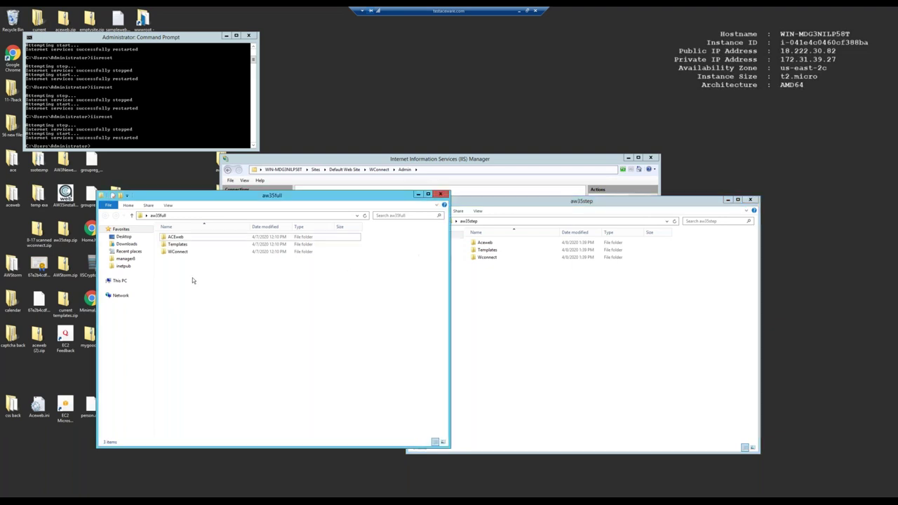
{"action": "double_click", "coordinate": [176, 238]}
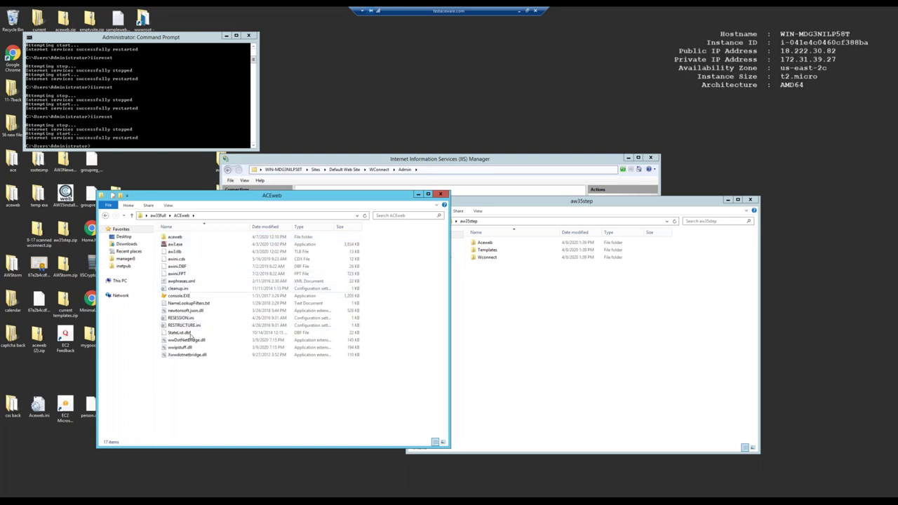
{"action": "left_click", "coordinate": [158, 216]}
{"action": "double_click", "coordinate": [177, 244]}
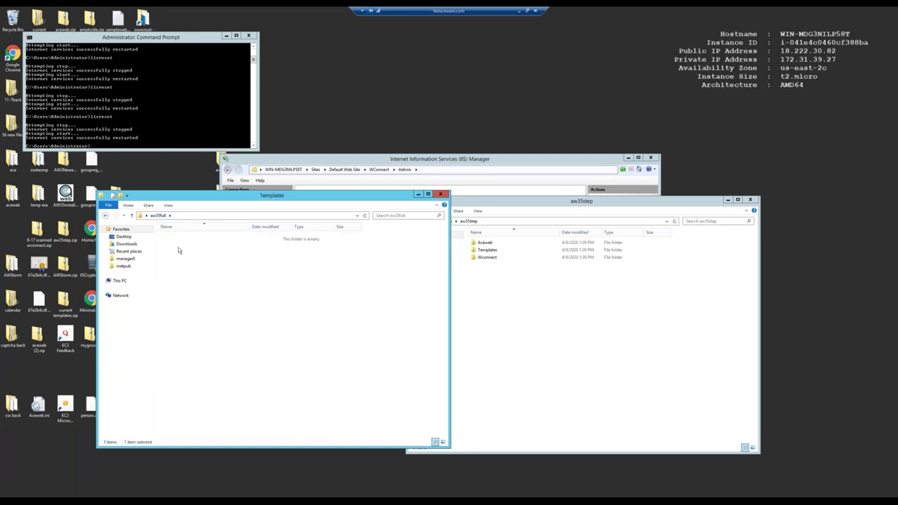
{"action": "scroll", "coordinate": [221, 271], "scroll_direction": "down", "scroll_amount": 6}
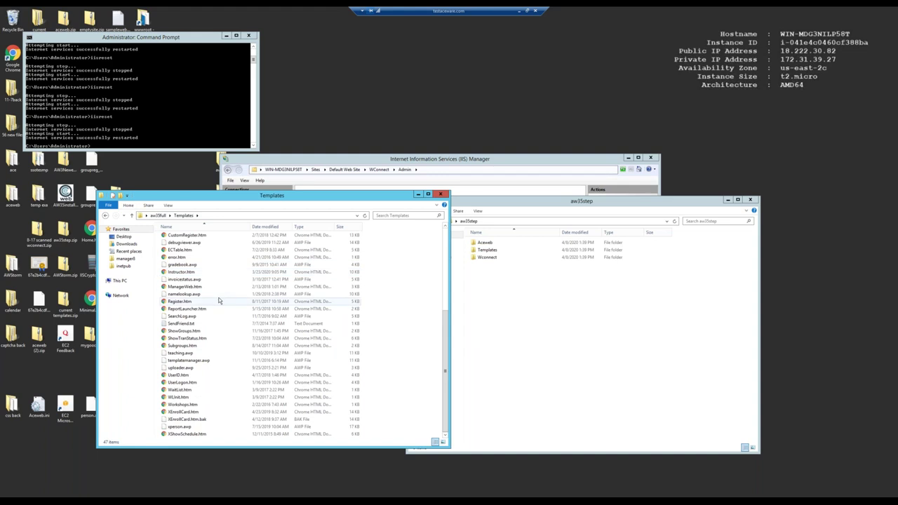
{"action": "key", "text": "BackSpace"}
Open the Aceweb folder inside aw35step and select its two DLL files
{"action": "left_click", "coordinate": [553, 301]}
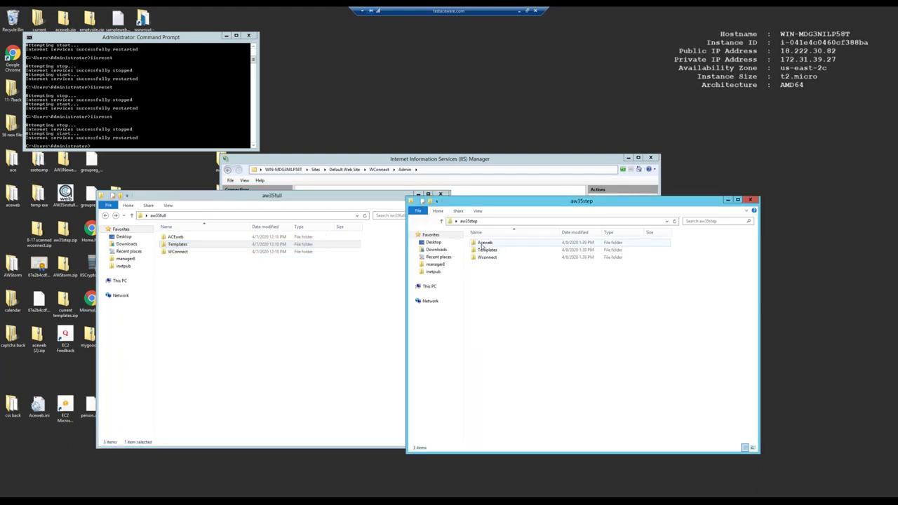
{"action": "double_click", "coordinate": [483, 245]}
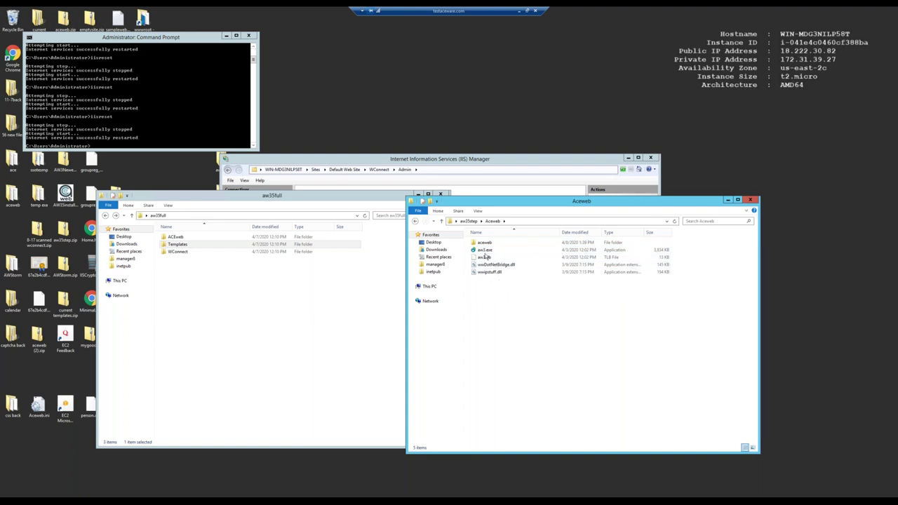
{"action": "left_click", "coordinate": [496, 274]}
{"action": "left_click", "coordinate": [484, 265], "text": "shift"}
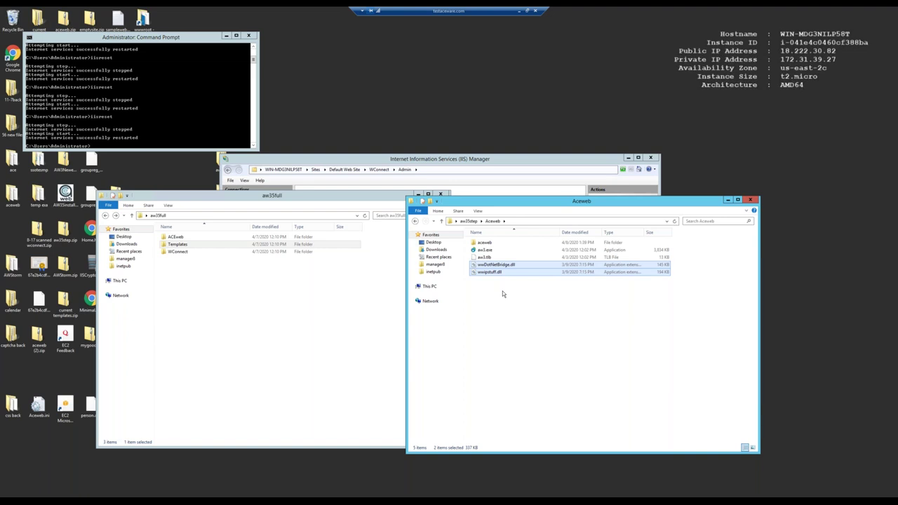
{"action": "left_click", "coordinate": [475, 223]}
Compare the aw35step and aw35full Templates folders side by side, then minimize the remote session
{"action": "double_click", "coordinate": [491, 250]}
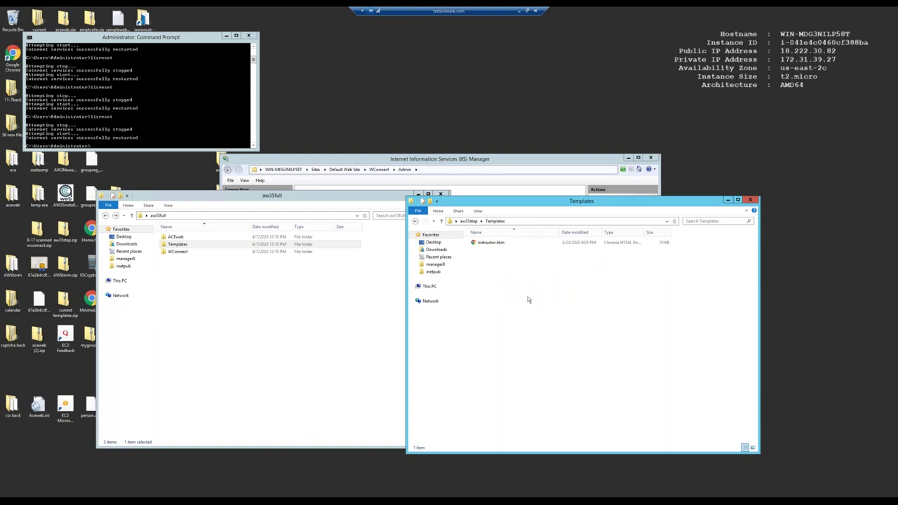
{"action": "double_click", "coordinate": [196, 245]}
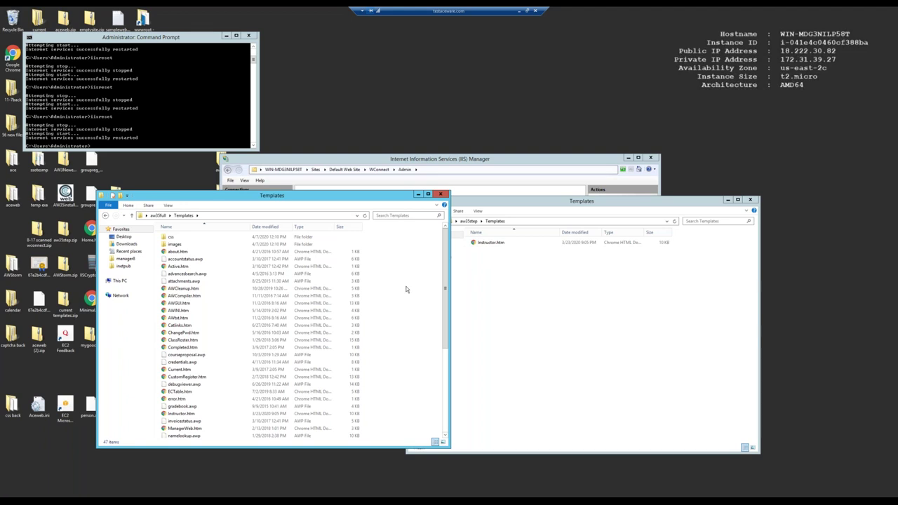
{"action": "left_click", "coordinate": [515, 299]}
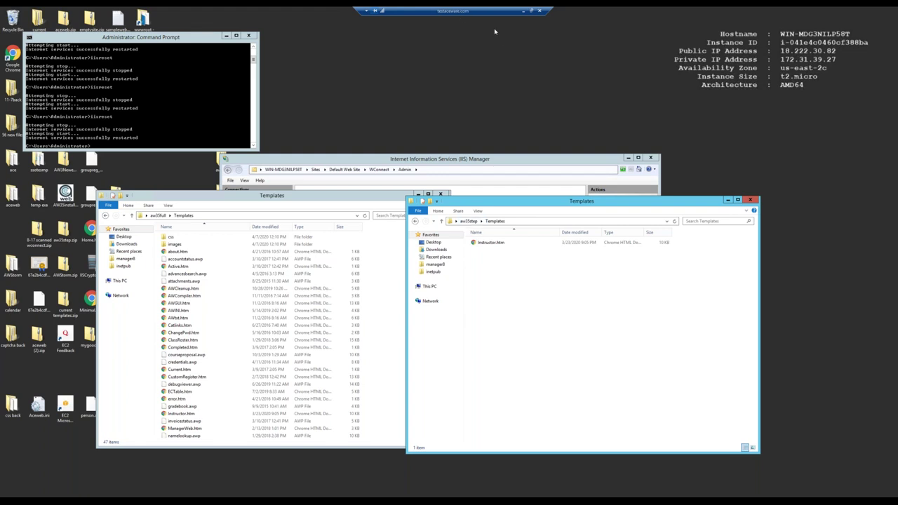
{"action": "left_click", "coordinate": [531, 10]}
{"action": "double_click", "coordinate": [461, 79]}
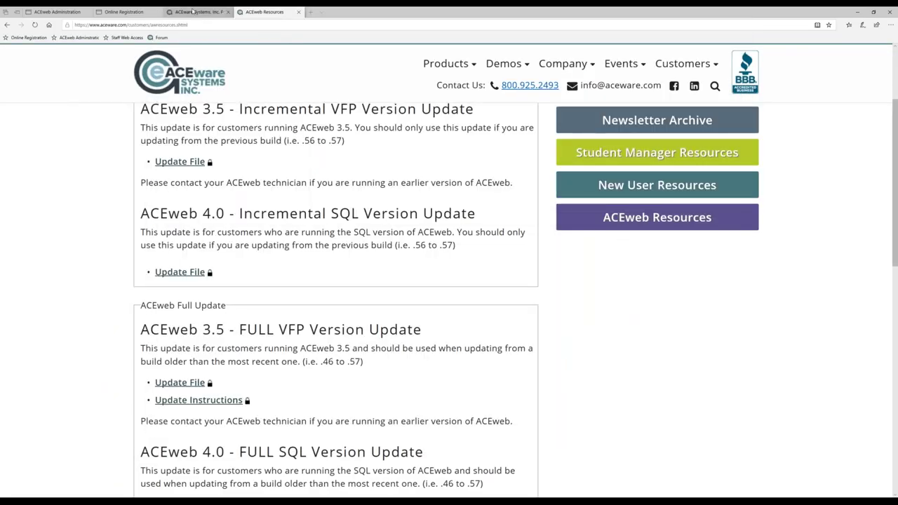
Reread the ACEweb 3.5.057 release post in the forum, then switch to the ACEweb Administration page
{"action": "left_click", "coordinate": [193, 10]}
{"action": "scroll", "coordinate": [404, 279], "scroll_direction": "down", "scroll_amount": 1}
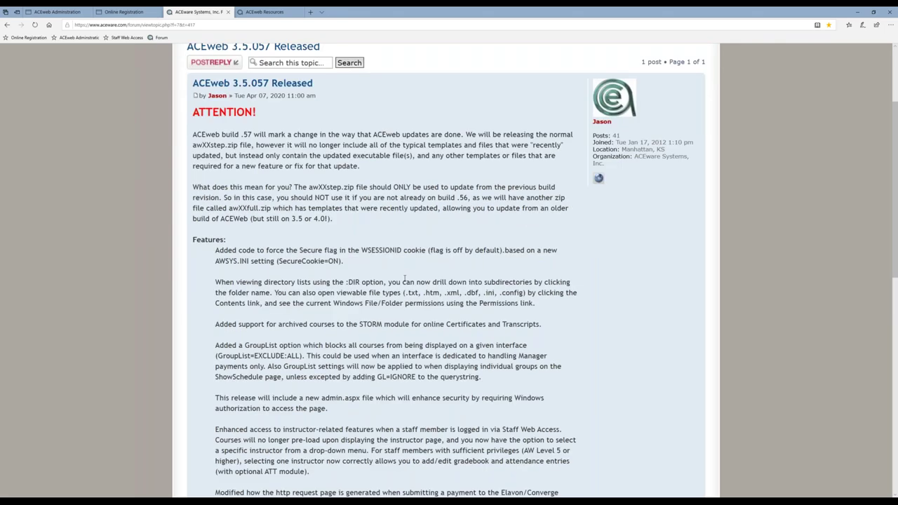
{"action": "scroll", "coordinate": [391, 232], "scroll_direction": "down", "scroll_amount": 1}
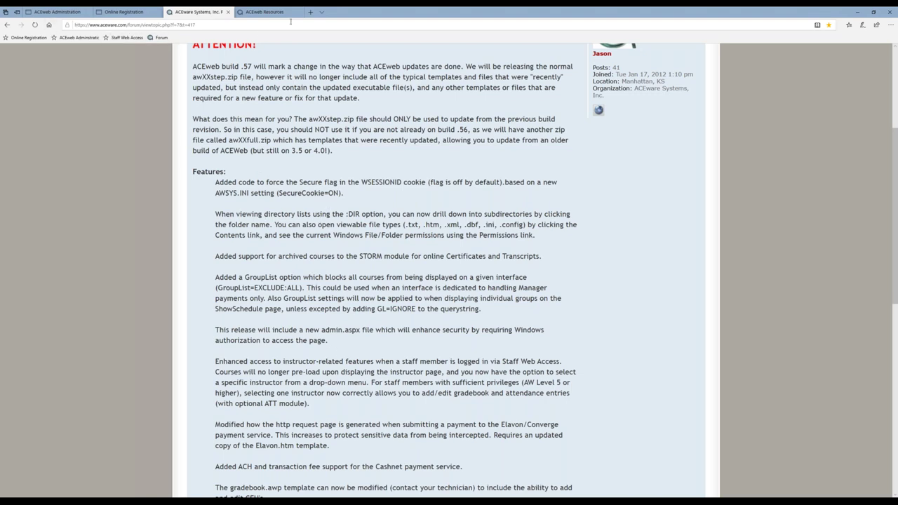
{"action": "left_click", "coordinate": [74, 13]}
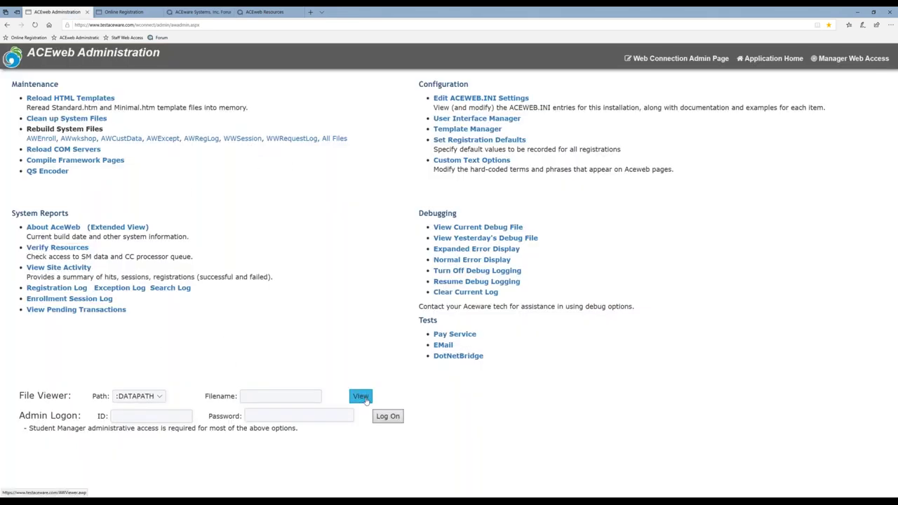
Open the File Viewer and submit the autofilled administrator logon to reach AW Viewer
{"action": "left_click", "coordinate": [361, 397]}
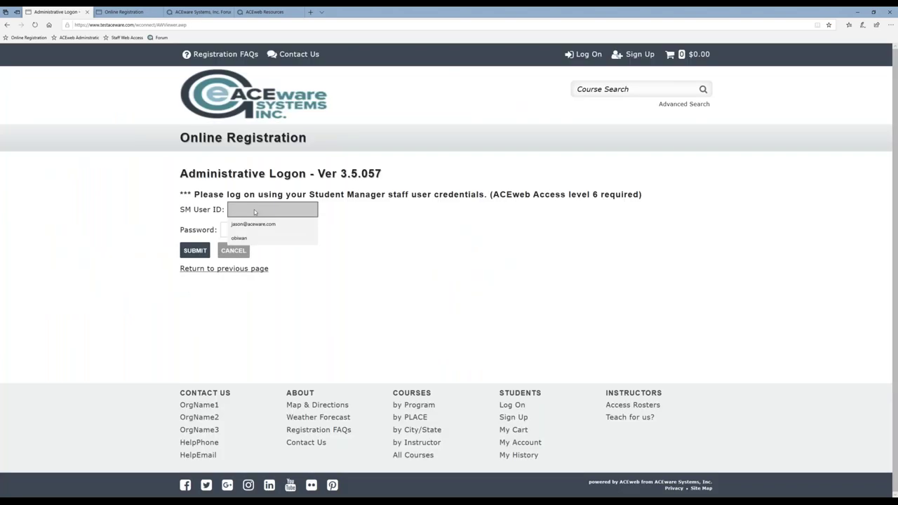
{"action": "left_click", "coordinate": [240, 233]}
{"action": "left_click", "coordinate": [198, 249]}
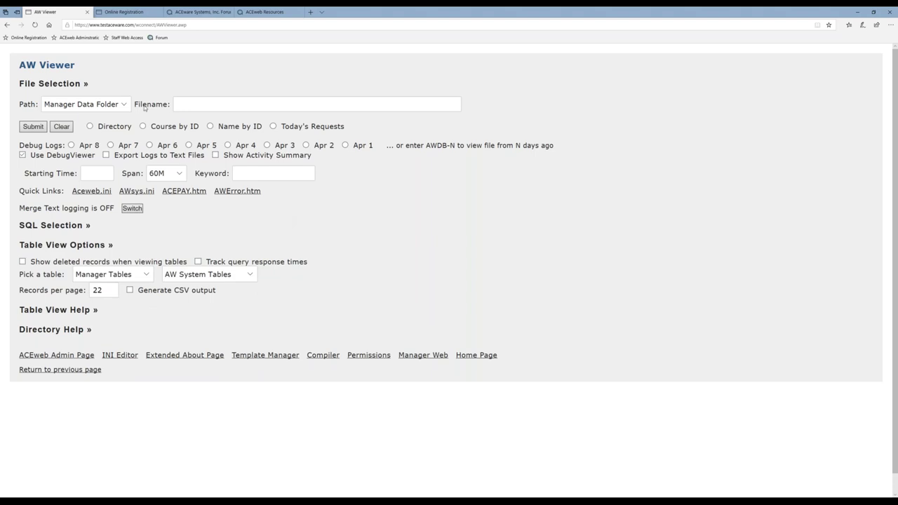
Request a directory listing with Path set to Template Folder and Filename ':DIR'
{"action": "left_click", "coordinate": [105, 105]}
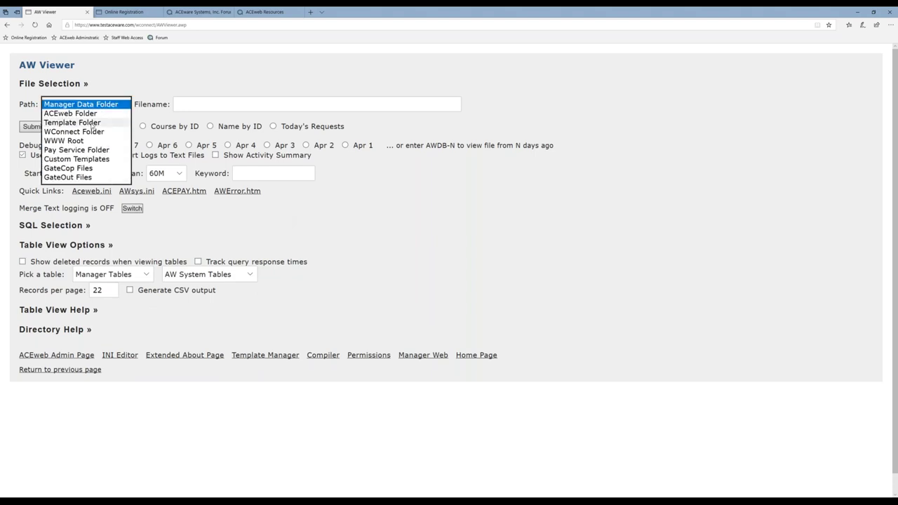
{"action": "left_click", "coordinate": [92, 125]}
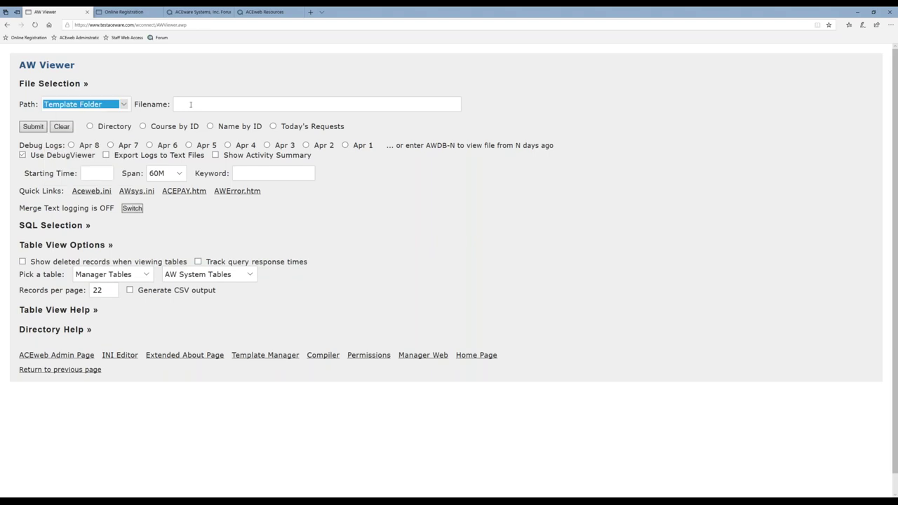
{"action": "left_click", "coordinate": [93, 106]}
{"action": "left_click", "coordinate": [93, 105]}
{"action": "left_click", "coordinate": [177, 105]}
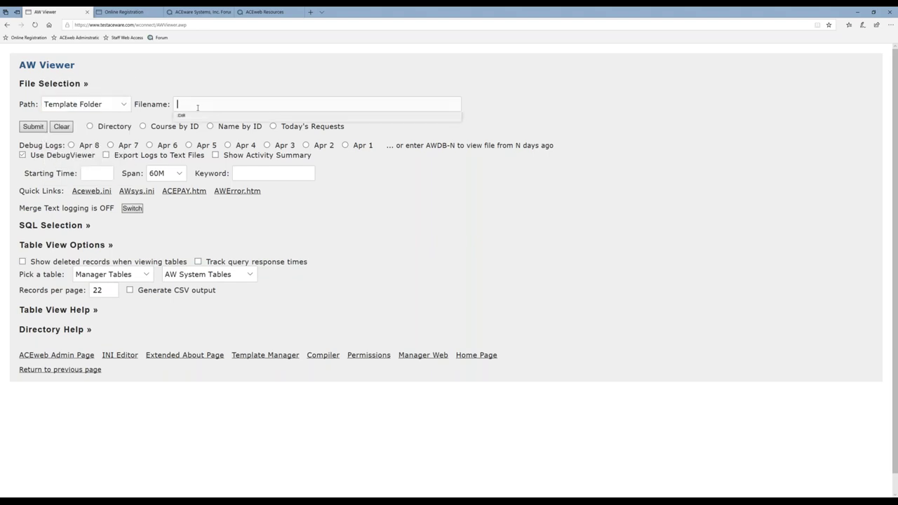
{"action": "type", "text": ":ID"}
{"action": "key", "text": "BackSpace"}
{"action": "key", "text": "BackSpace"}
{"action": "type", "text": "DIR"}
{"action": "key", "text": "Return"}
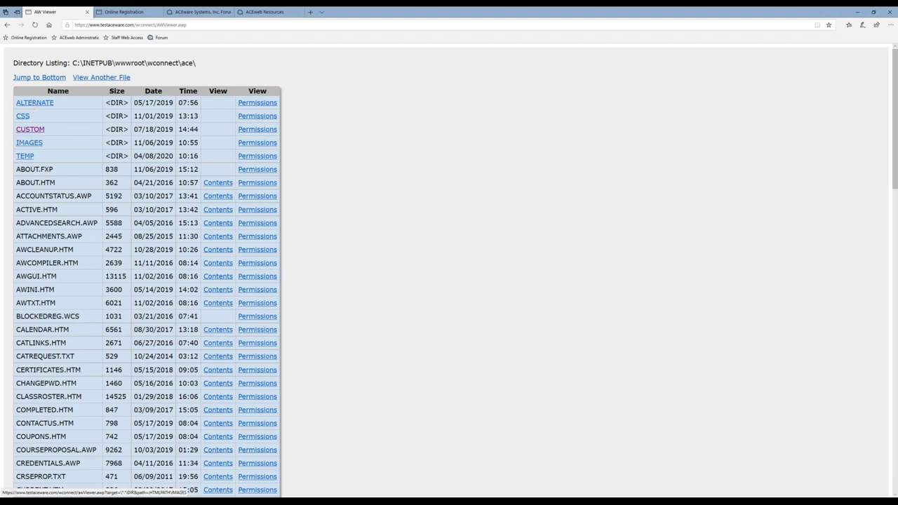
Browse the IMAGES folder's image files, then return to the ace template directory listing
{"action": "left_click", "coordinate": [31, 143]}
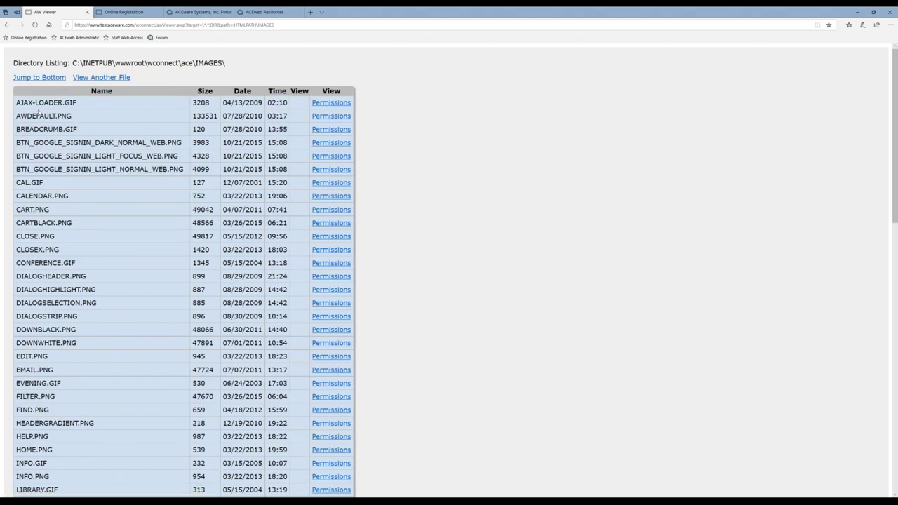
{"action": "scroll", "coordinate": [42, 120], "scroll_direction": "down", "scroll_amount": 10}
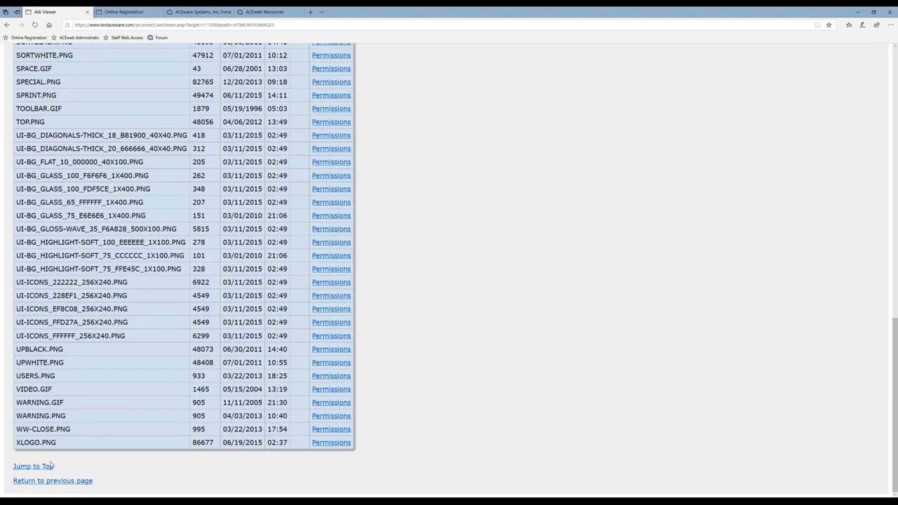
{"action": "left_click", "coordinate": [59, 482]}
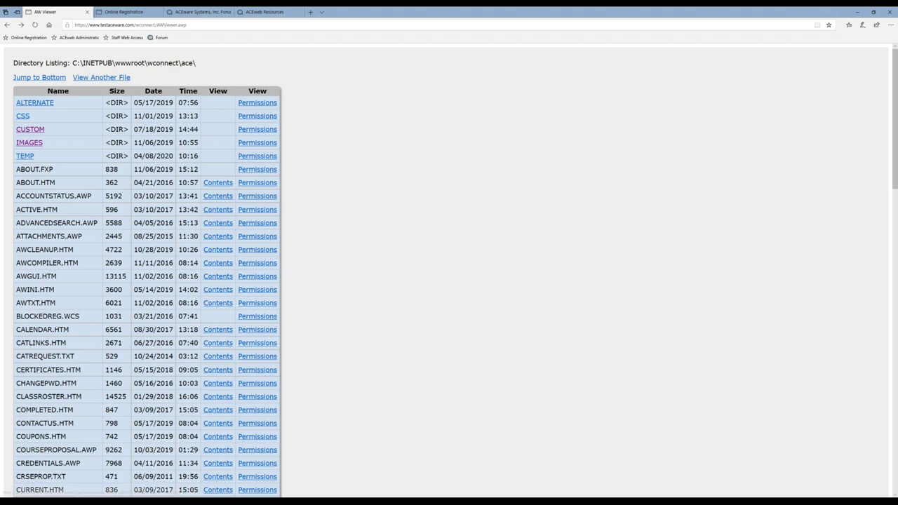
{"action": "scroll", "coordinate": [218, 280], "scroll_direction": "down", "scroll_amount": 2}
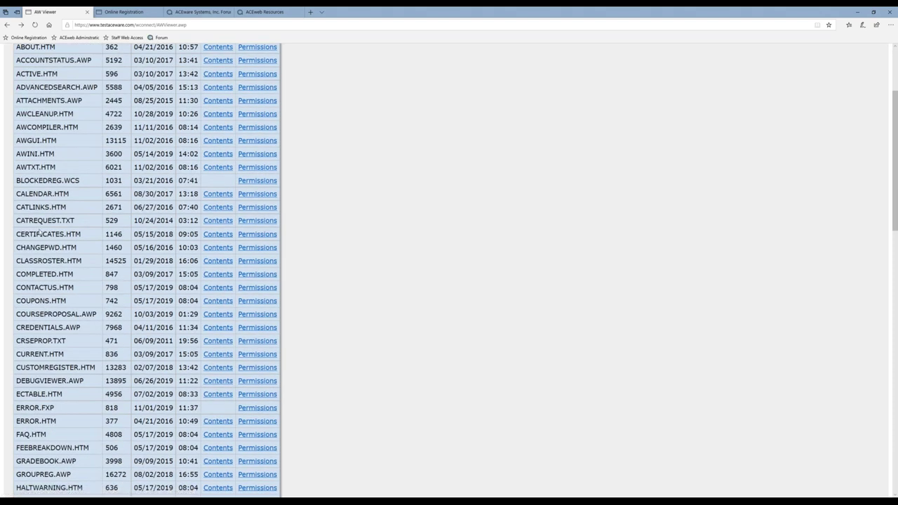
{"action": "scroll", "coordinate": [55, 236], "scroll_direction": "up", "scroll_amount": 1}
{"action": "scroll", "coordinate": [55, 226], "scroll_direction": "up", "scroll_amount": 2}
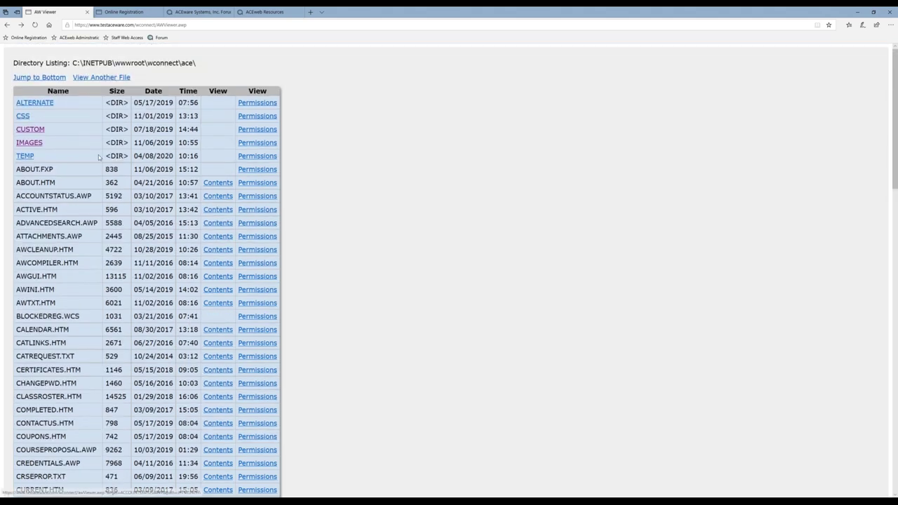
Open CUSTOM, view DATACAPTURE.HTM's rendered Supplemental Data form, and check the T-Shirt Size choices
{"action": "left_click", "coordinate": [28, 130]}
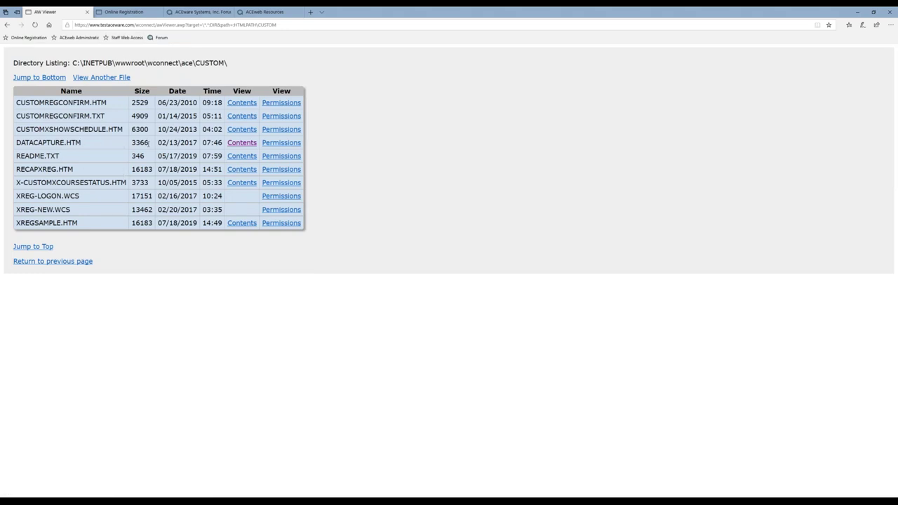
{"action": "left_click", "coordinate": [242, 144]}
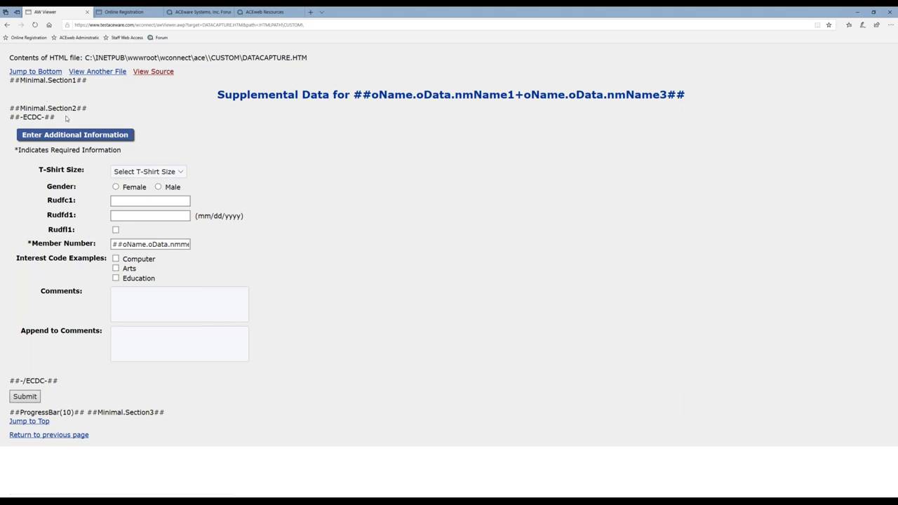
{"action": "left_click_drag", "start_coordinate": [60, 118], "coordinate": [11, 83]}
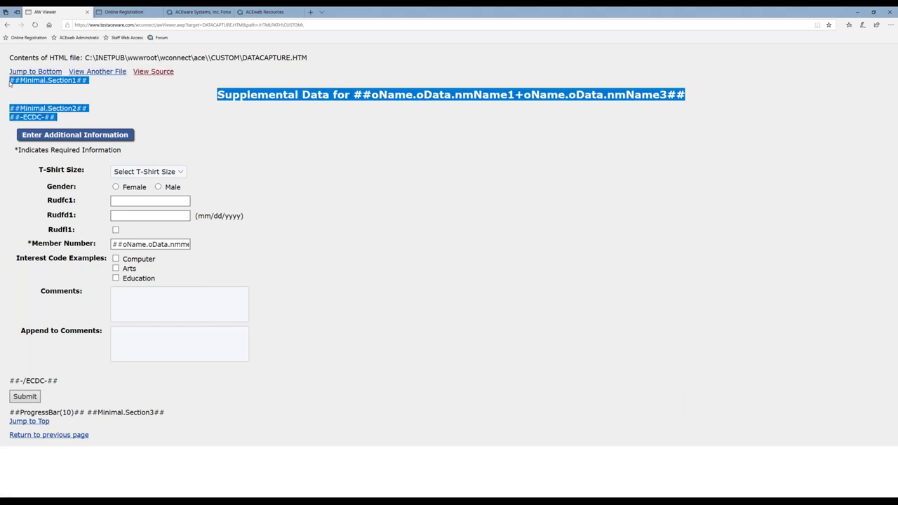
{"action": "left_click", "coordinate": [11, 85]}
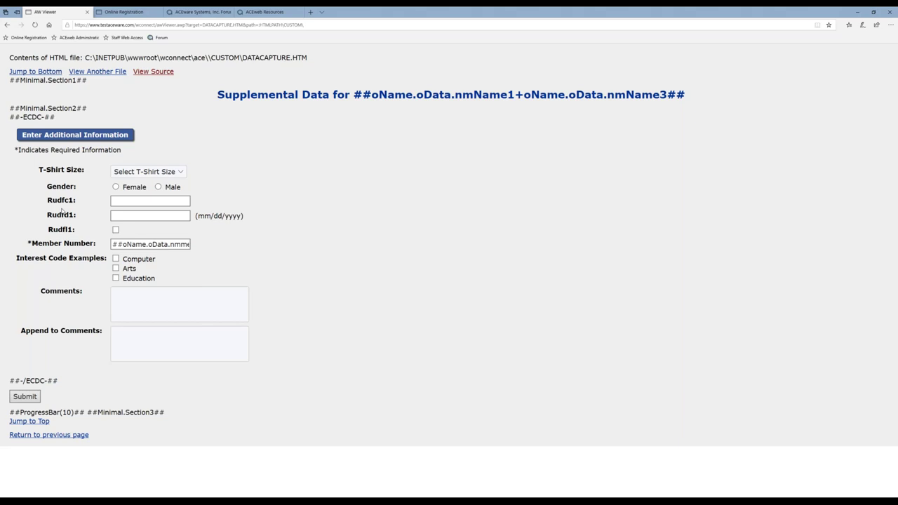
{"action": "left_click", "coordinate": [143, 173]}
{"action": "left_click", "coordinate": [277, 184]}
{"action": "left_click", "coordinate": [156, 75]}
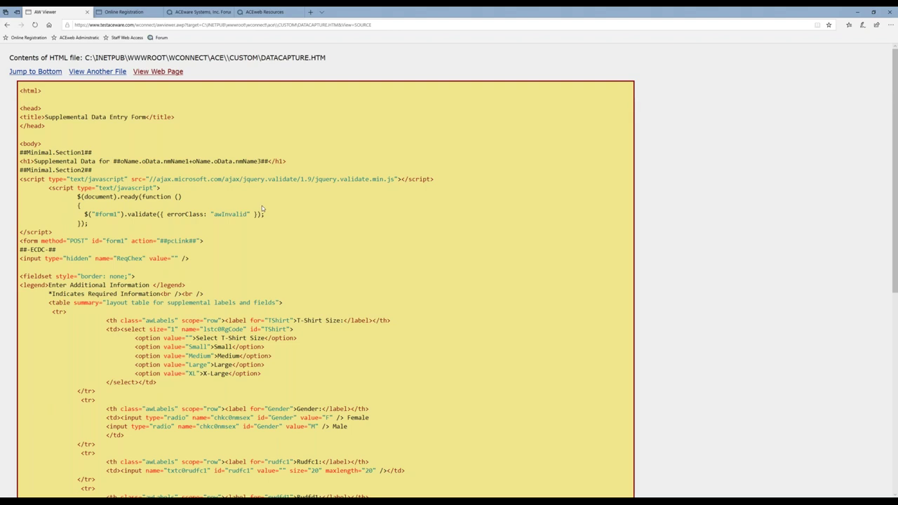
{"action": "left_click", "coordinate": [149, 71]}
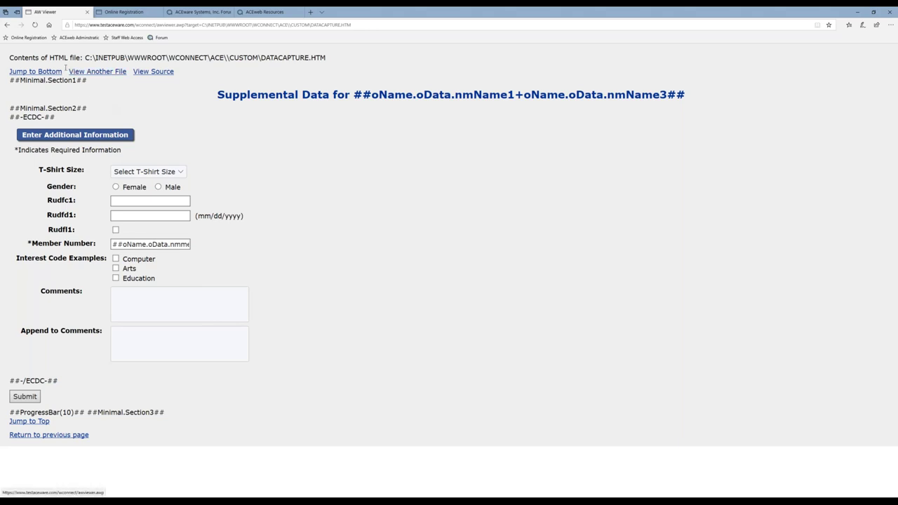
From View Another File, list the Template Folder again with Filename ':DIR'
{"action": "left_click", "coordinate": [107, 73]}
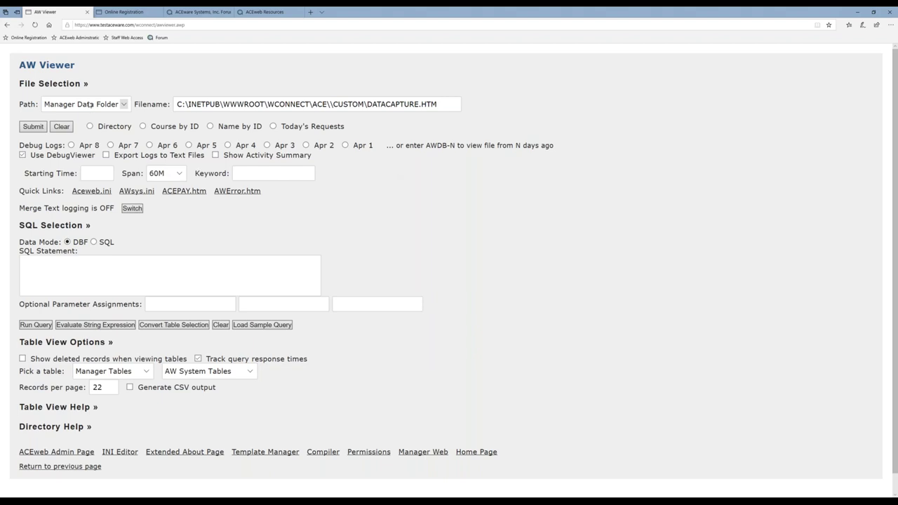
{"action": "left_click", "coordinate": [90, 104]}
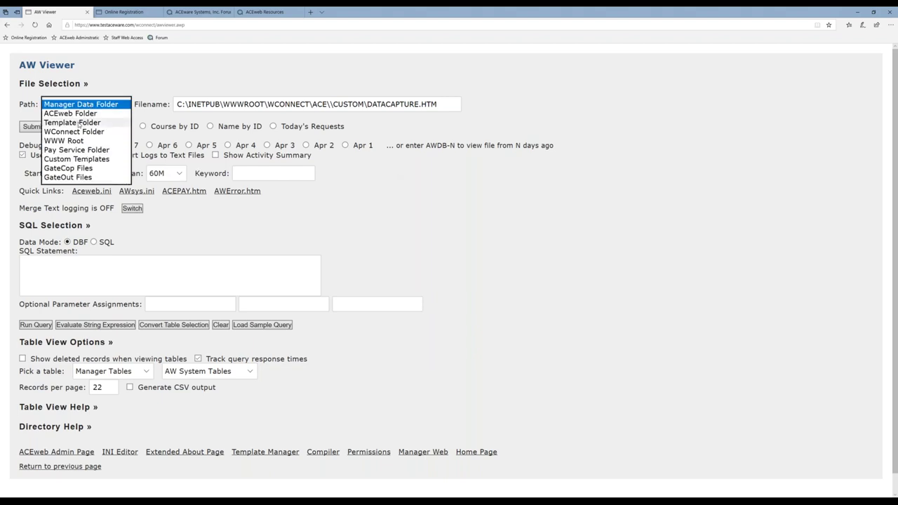
{"action": "left_click", "coordinate": [77, 122]}
{"action": "triple_click", "coordinate": [452, 104]}
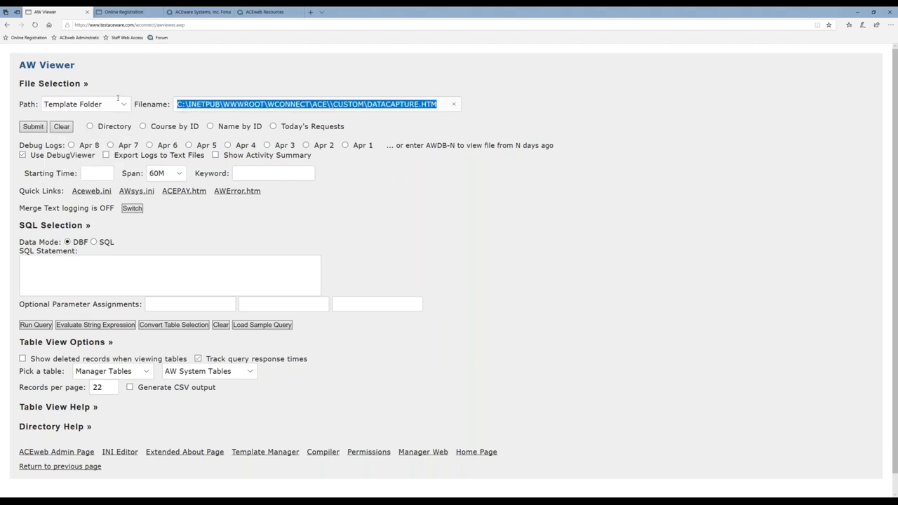
{"action": "type", "text": ":DIOR"}
{"action": "key", "text": "BackSpace"}
{"action": "key", "text": "BackSpace"}
{"action": "type", "text": "R"}
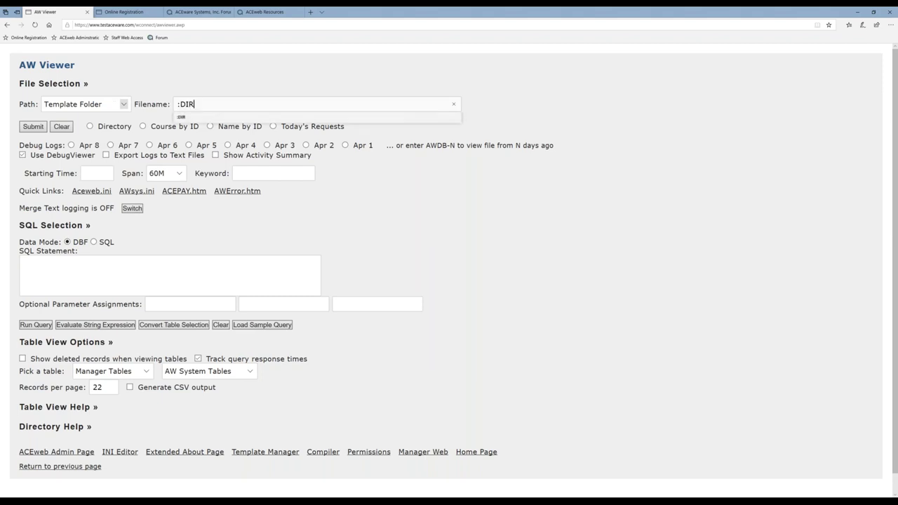
{"action": "key", "text": "Return"}
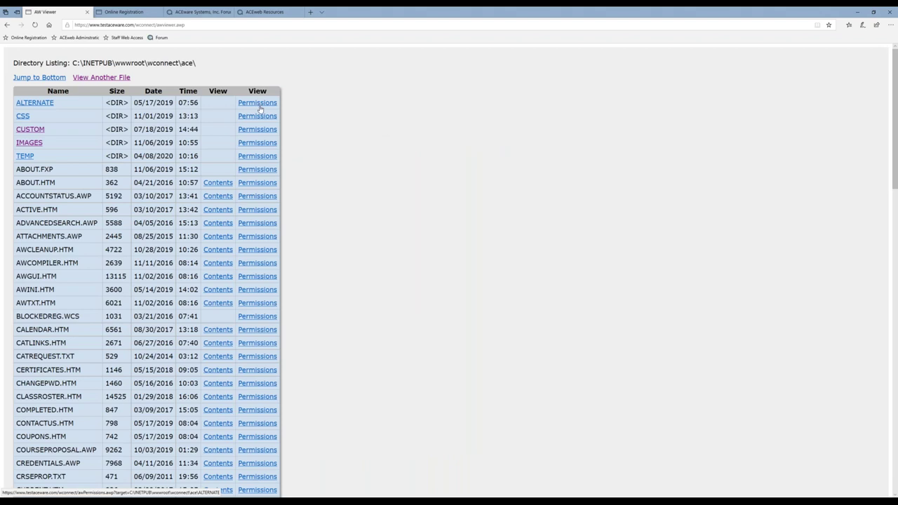
Open the Permissions link on the CLASSROSTER.HTM row to list each account's access rights
{"action": "scroll", "coordinate": [318, 274], "scroll_direction": "down", "scroll_amount": 2}
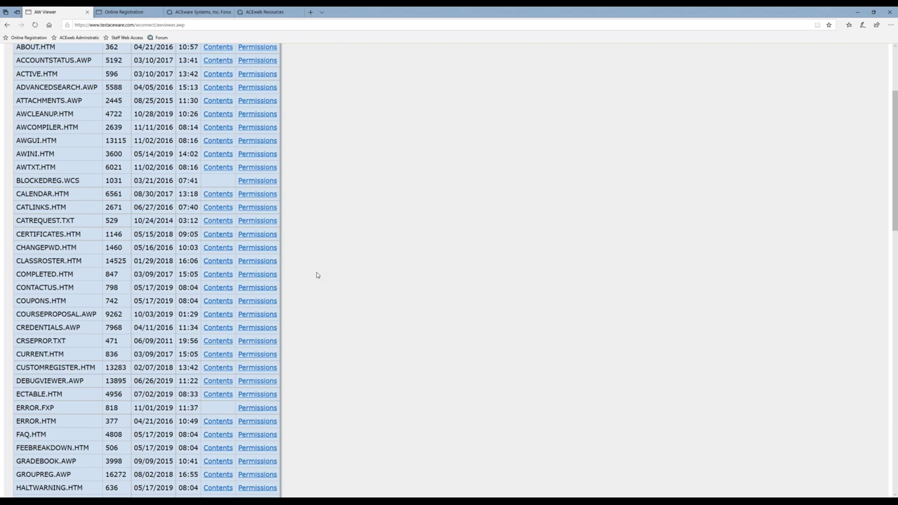
{"action": "left_click", "coordinate": [263, 266]}
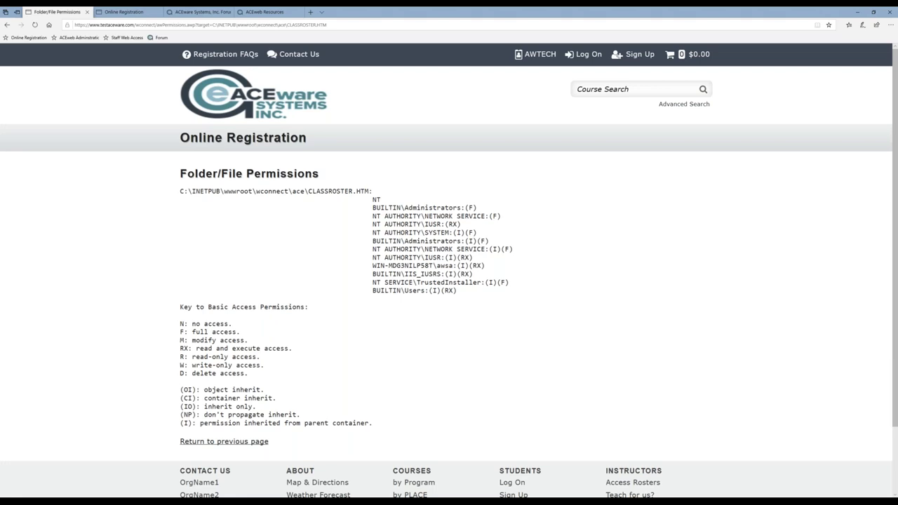
Highlight the path, the IUSR entry and the read-and-execute note, then view ACEweb Resources downloads
{"action": "double_click", "coordinate": [294, 191]}
{"action": "left_click", "coordinate": [376, 241]}
{"action": "double_click", "coordinate": [429, 224]}
{"action": "left_click", "coordinate": [452, 224]}
{"action": "left_click_drag", "start_coordinate": [196, 349], "coordinate": [289, 348]}
{"action": "left_click", "coordinate": [334, 336]}
{"action": "left_click", "coordinate": [261, 13]}
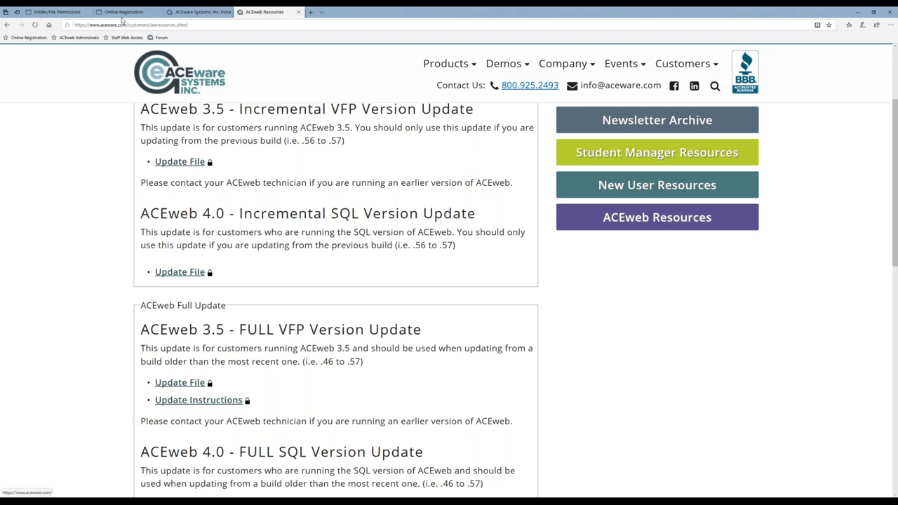
Go back to AW Viewer's file selection, clear the filename and choose the Directory option
{"action": "left_click", "coordinate": [63, 14]}
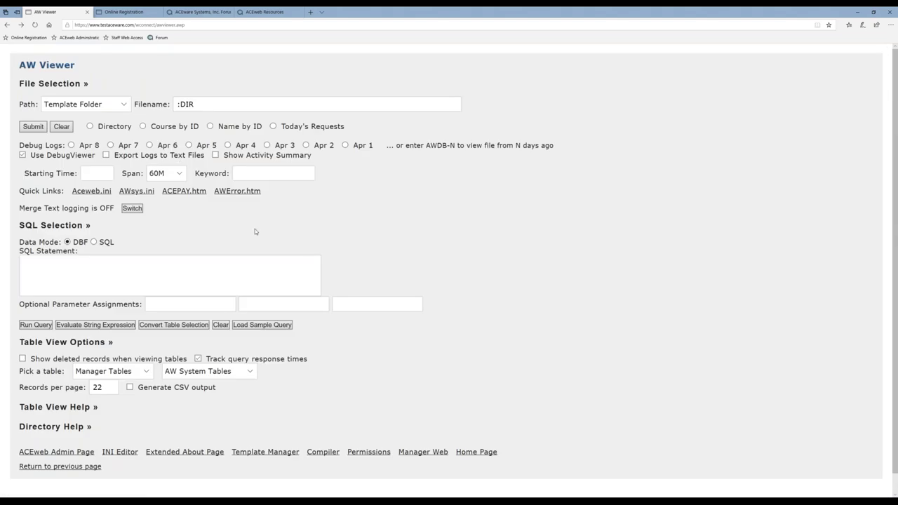
{"action": "left_click", "coordinate": [255, 229]}
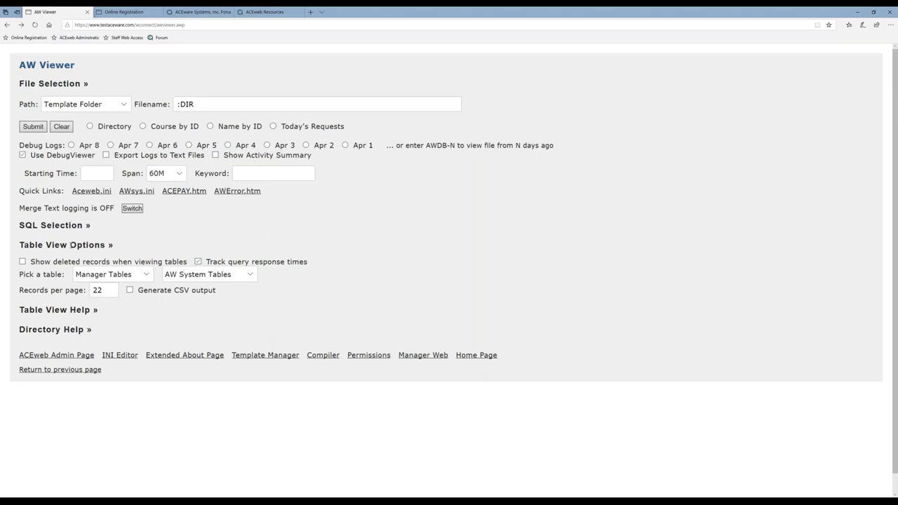
{"action": "left_click", "coordinate": [68, 128]}
{"action": "left_click", "coordinate": [90, 126]}
{"action": "left_click", "coordinate": [265, 12]}
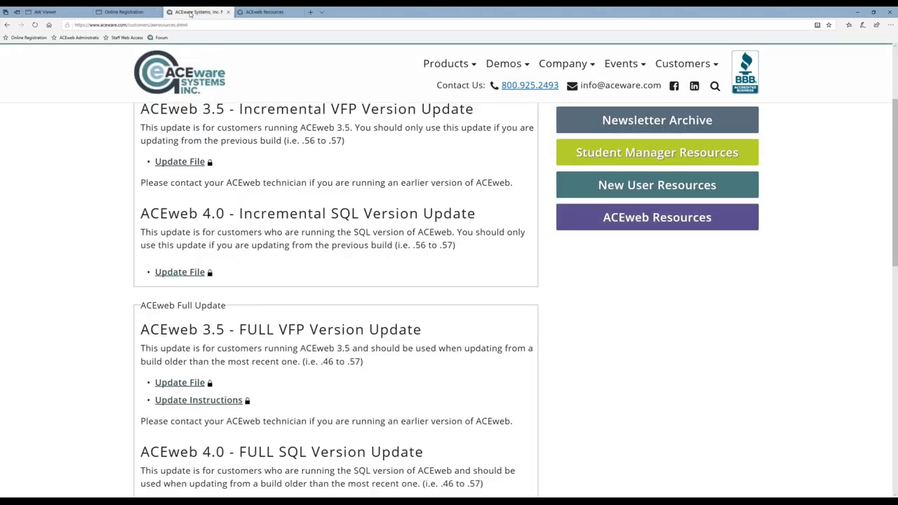
Show the ACEware forum's ACEweb 3.5.057 release post with its build .57 features list
{"action": "left_click", "coordinate": [214, 11]}
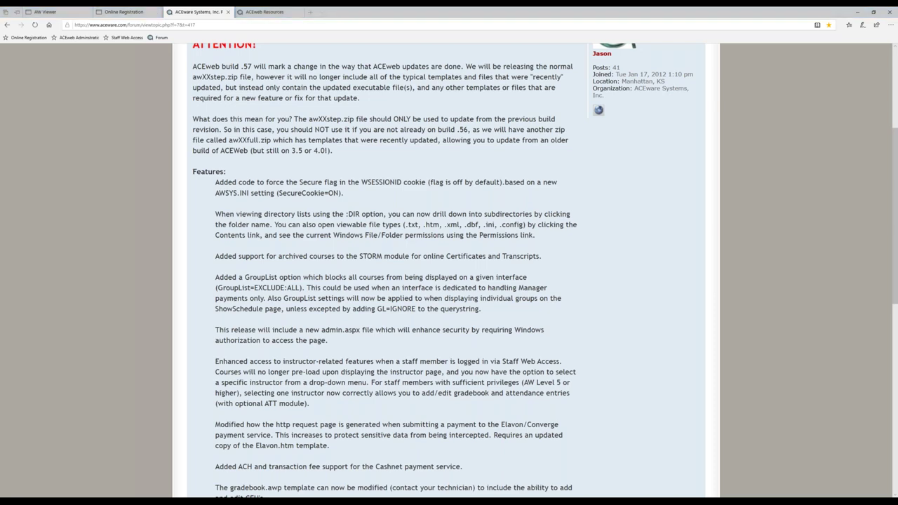
Attempt a student logon on Online Registration with the saved email login, then return home
{"action": "left_click", "coordinate": [124, 13]}
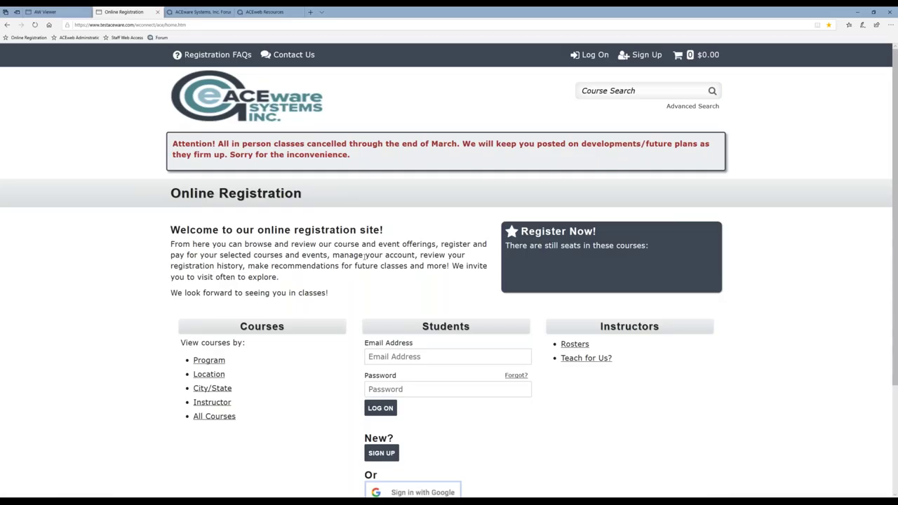
{"action": "left_click", "coordinate": [426, 359]}
{"action": "left_click", "coordinate": [393, 369]}
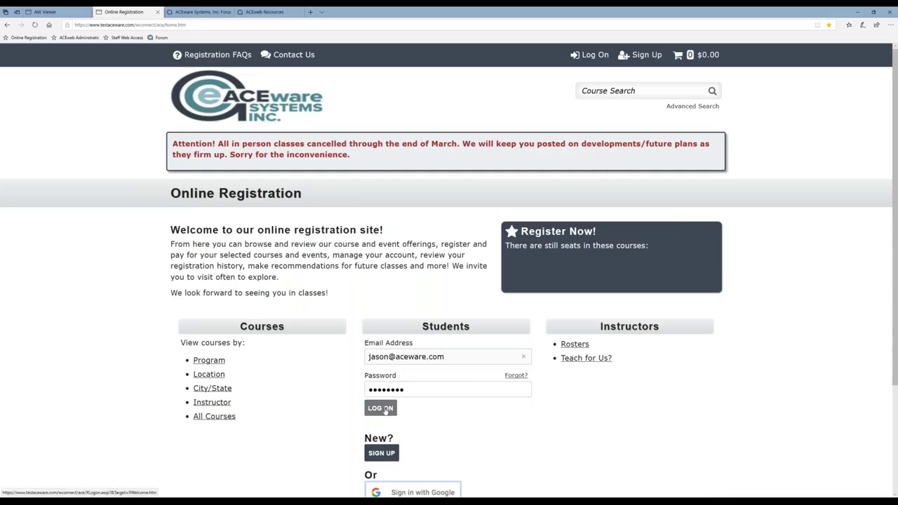
{"action": "left_click", "coordinate": [384, 409]}
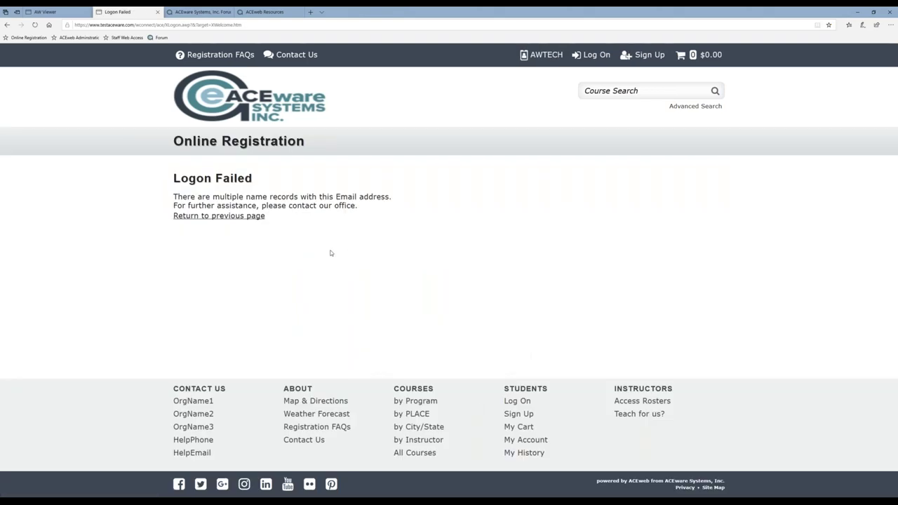
{"action": "left_click", "coordinate": [211, 215]}
Retry the student logon with two different passwords, going back after each Logon Failed page
{"action": "left_click", "coordinate": [403, 389]}
{"action": "type", "text": "password"}
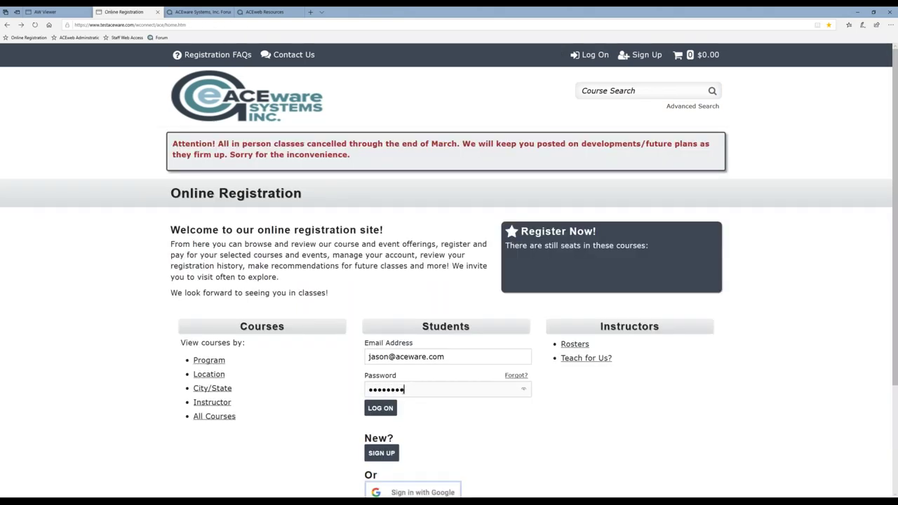
{"action": "key", "text": "Return"}
{"action": "key", "text": "alt+Left"}
{"action": "key", "text": "Return"}
{"action": "key", "text": "alt+Left"}
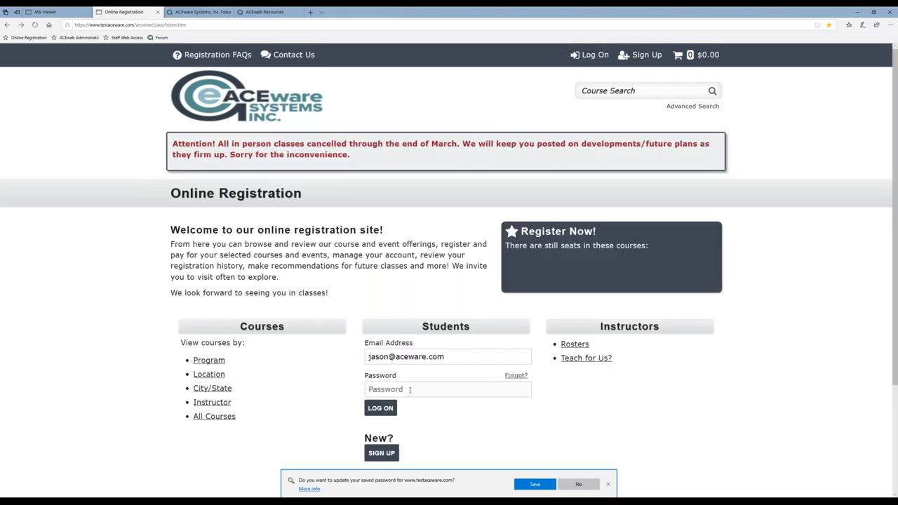
Try the saved student login once more, go back, then return to the AW Viewer tab
{"action": "left_click", "coordinate": [455, 358]}
{"action": "left_click", "coordinate": [407, 372]}
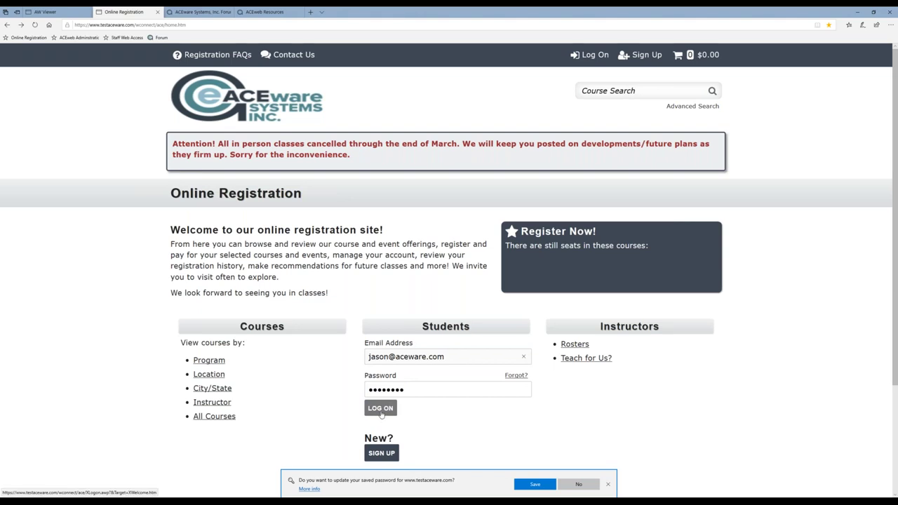
{"action": "left_click", "coordinate": [380, 410]}
{"action": "key", "text": "alt+Left"}
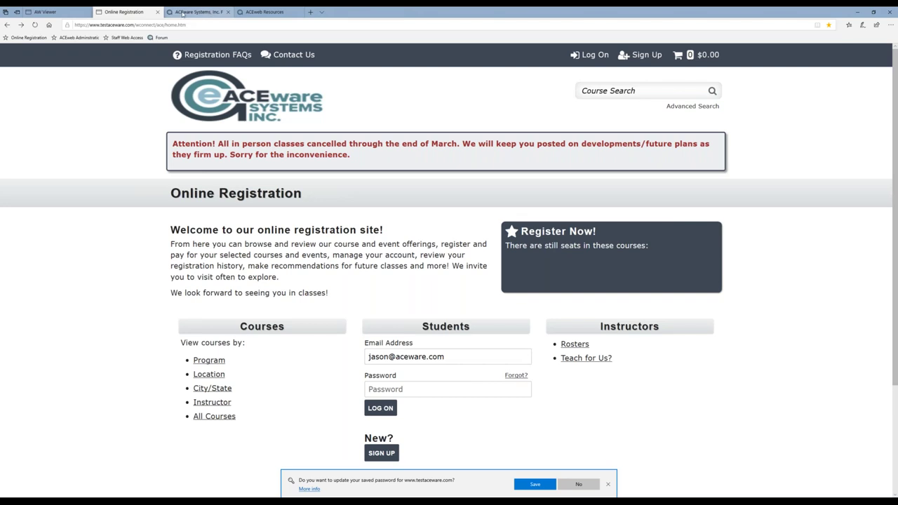
{"action": "mouse_move", "coordinate": [192, 12]}
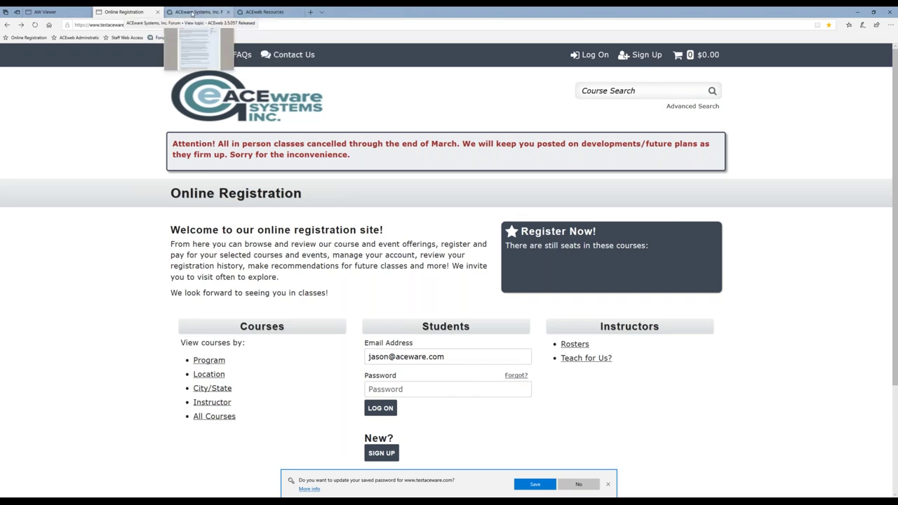
{"action": "left_click", "coordinate": [191, 12]}
{"action": "key", "text": "ctrl+shift+Tab"}
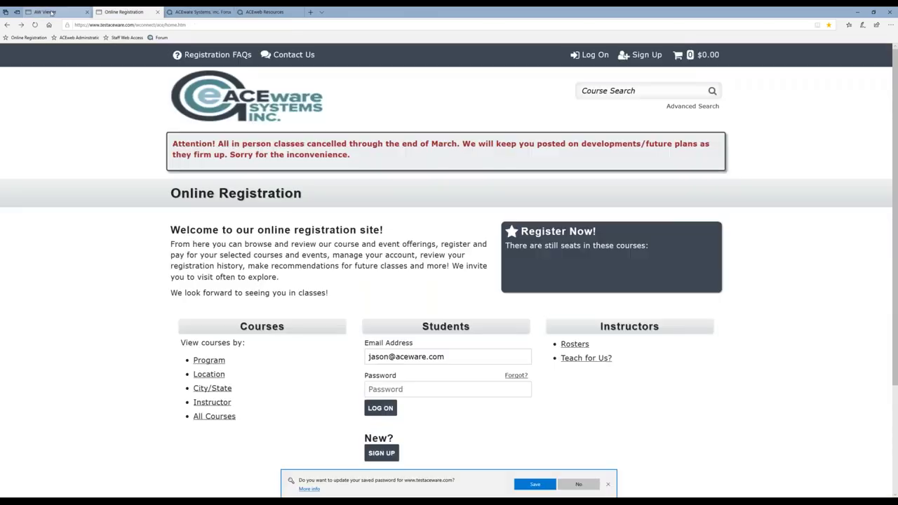
{"action": "key", "text": "ctrl+shift+Tab"}
Open Staff Web Access in a new tab, look up students, and show page 2 of 121 records
{"action": "left_click", "coordinate": [73, 356]}
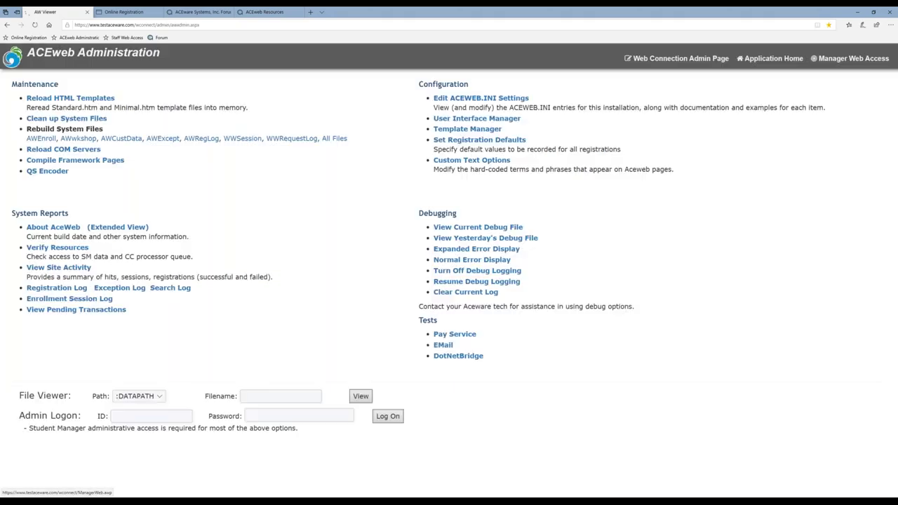
{"action": "left_click", "coordinate": [833, 63]}
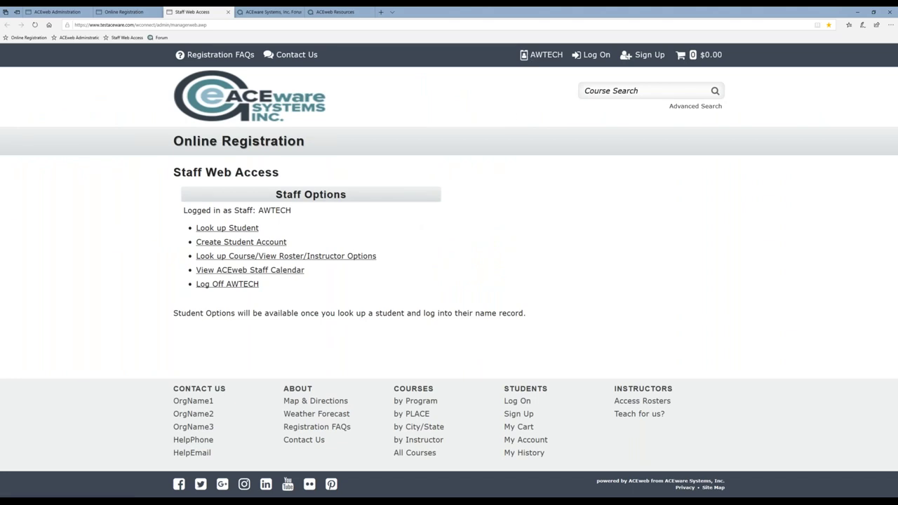
{"action": "left_click", "coordinate": [256, 229]}
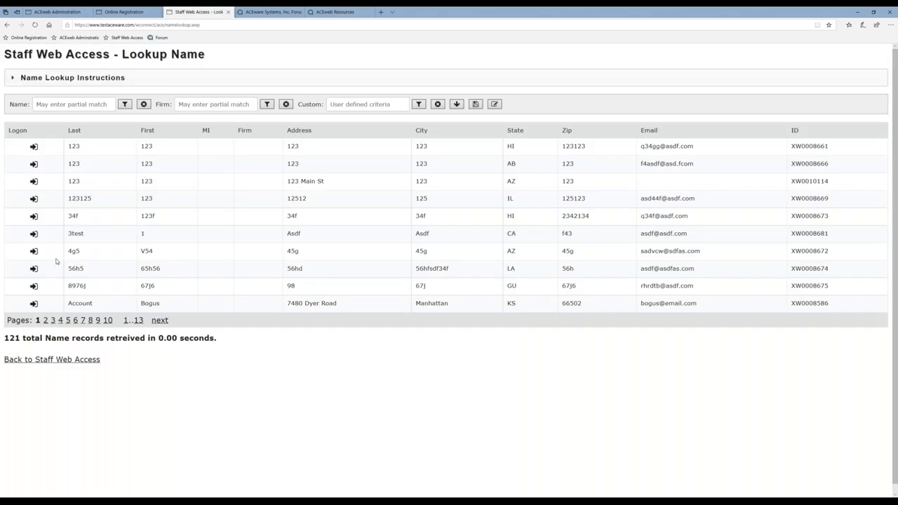
{"action": "left_click", "coordinate": [157, 322]}
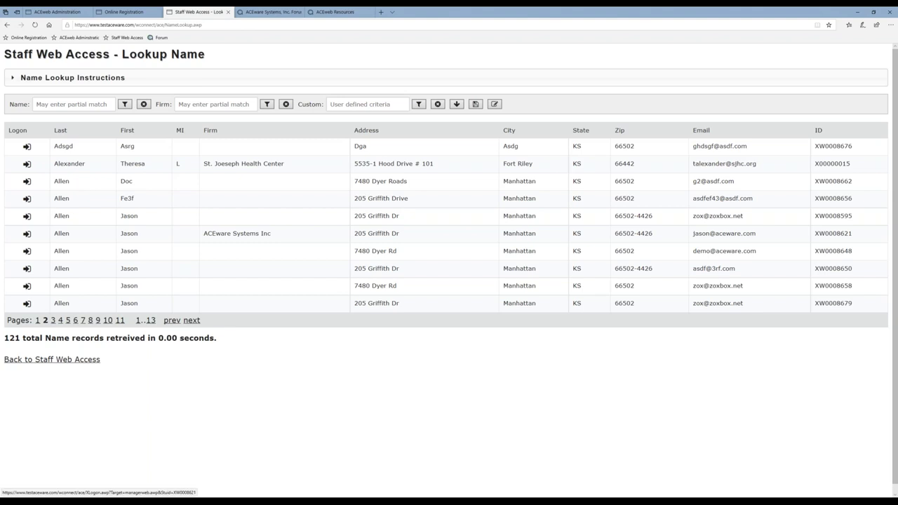
Log into the ACEware Systems Inc student record and view its Mastering Student Manager certificate
{"action": "left_click", "coordinate": [26, 234]}
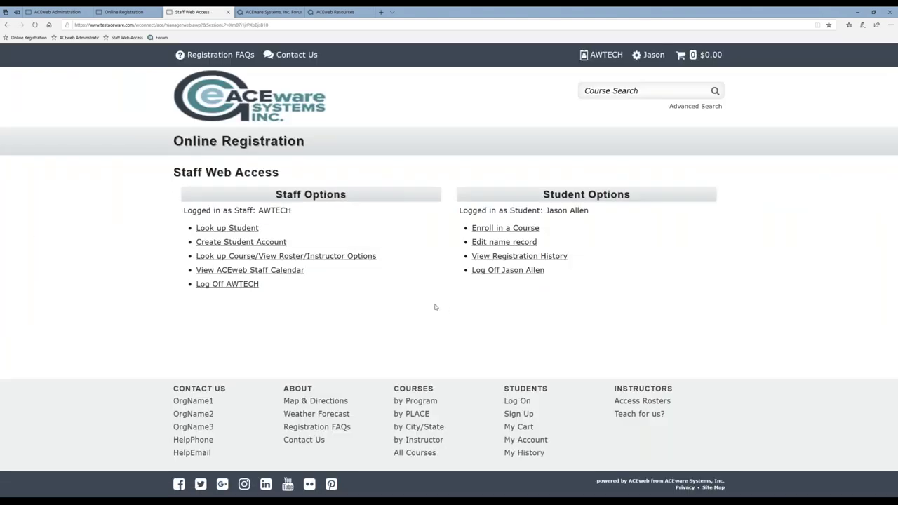
{"action": "left_click", "coordinate": [647, 56]}
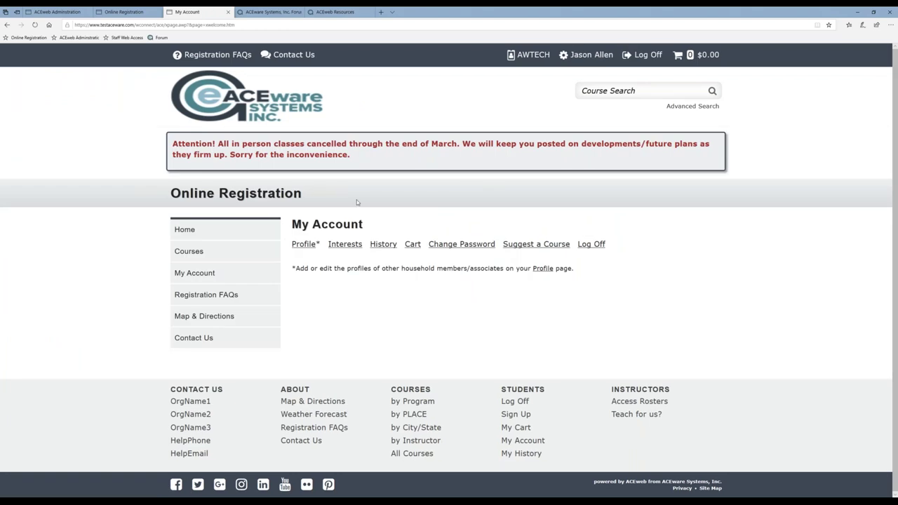
{"action": "left_click", "coordinate": [387, 246]}
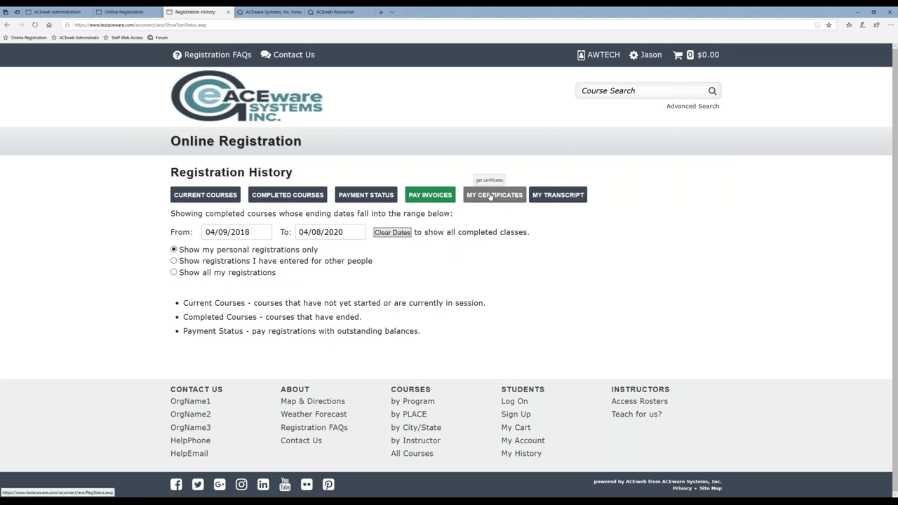
{"action": "left_click", "coordinate": [493, 196]}
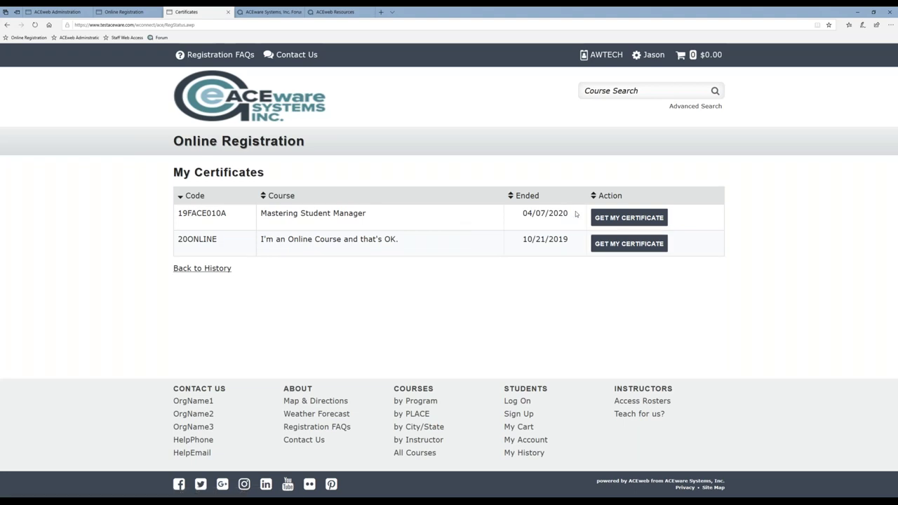
{"action": "left_click", "coordinate": [626, 219]}
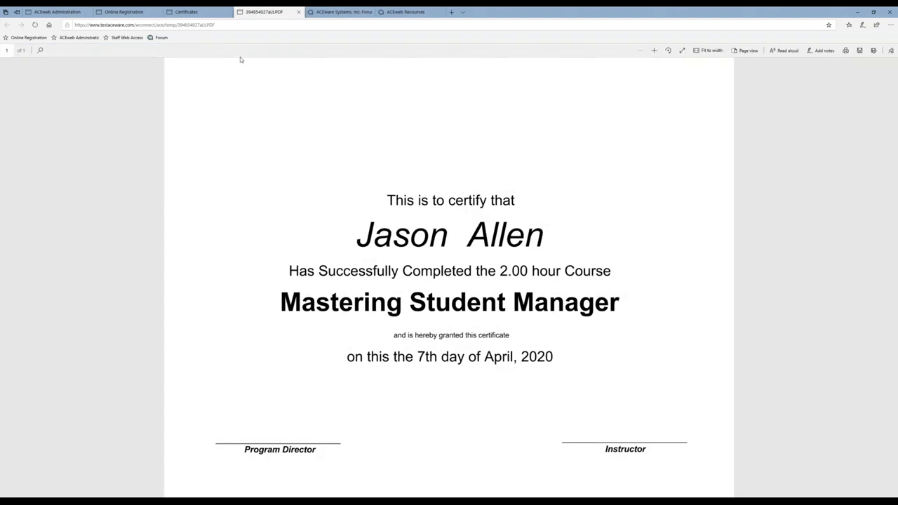
{"action": "left_click", "coordinate": [300, 14]}
Back on Registration History, view the student's transcript PDF and close it
{"action": "key", "text": "alt+Left"}
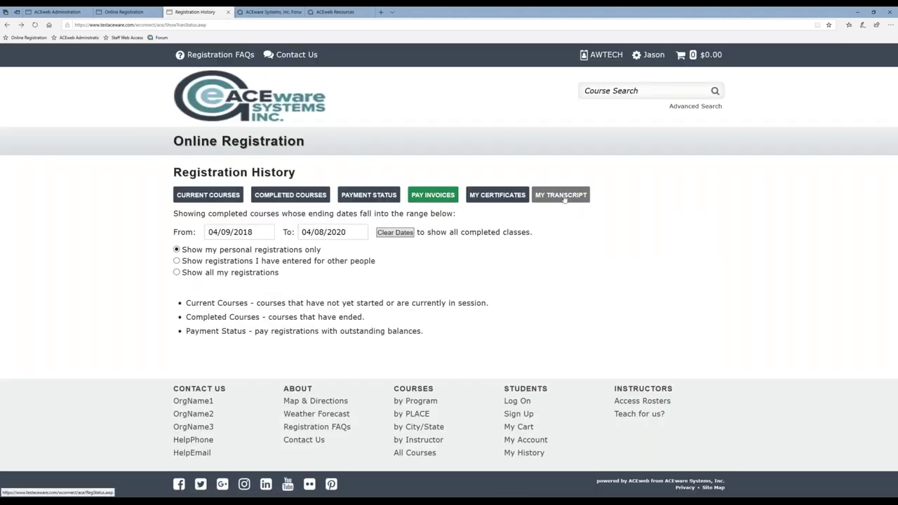
{"action": "left_click", "coordinate": [565, 198]}
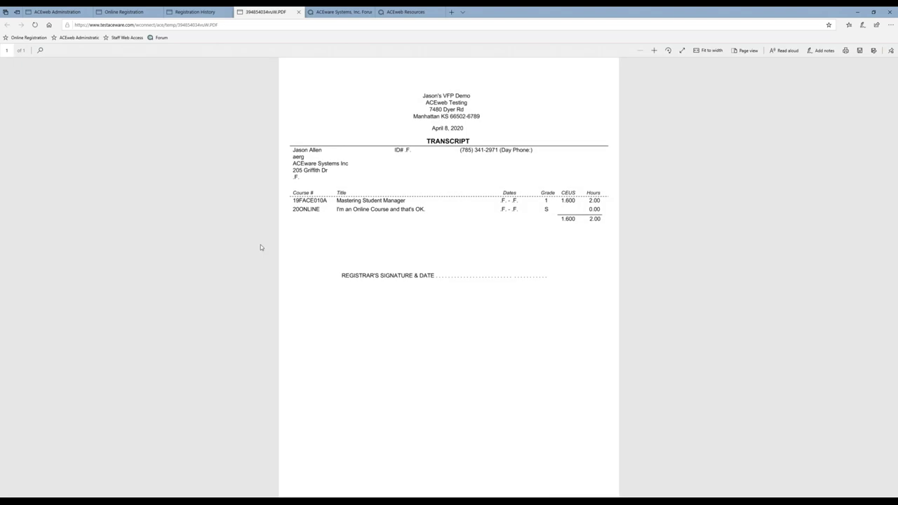
{"action": "left_click", "coordinate": [300, 12]}
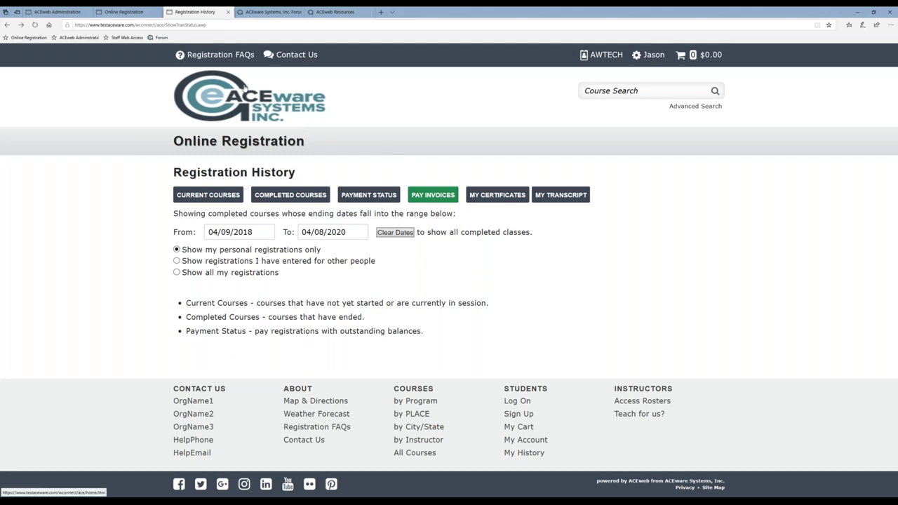
Read the ACEweb 3.5.057 release post on the ACEware forum tab
{"action": "left_click", "coordinate": [276, 12]}
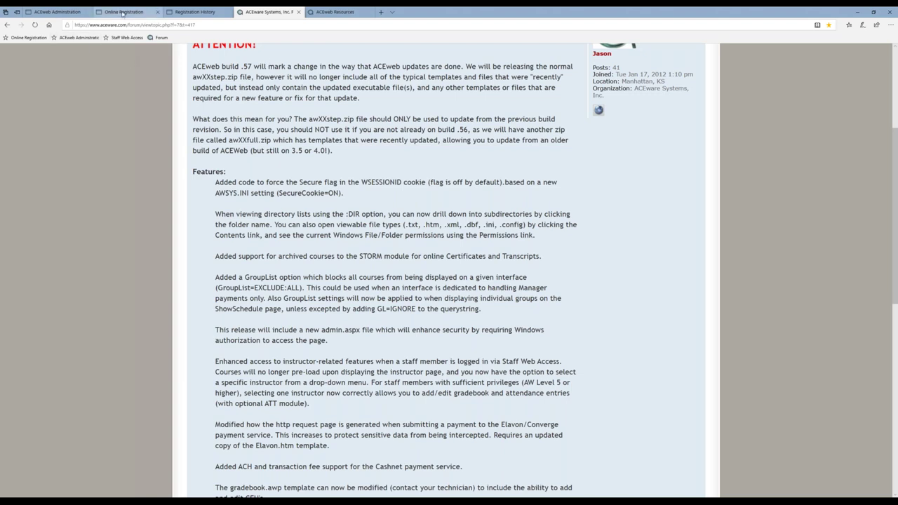
{"action": "mouse_move", "coordinate": [123, 13]}
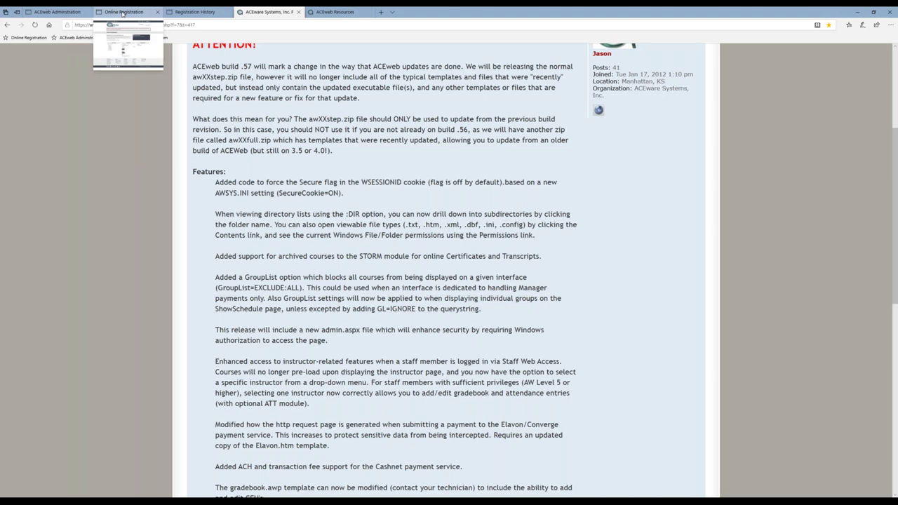
Open the Web Connection Admin Page, which refuses unauthenticated access, then go to Remote Desktop
{"action": "left_click", "coordinate": [57, 12]}
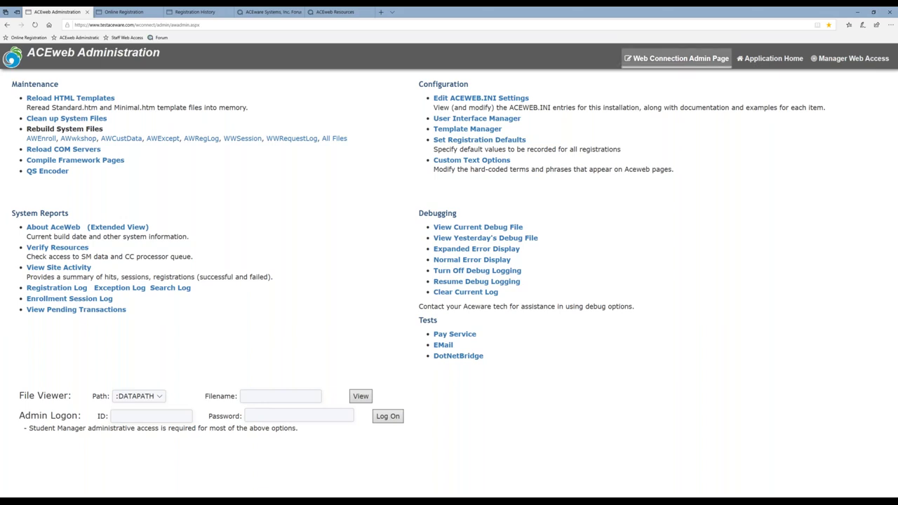
{"action": "left_click", "coordinate": [674, 59]}
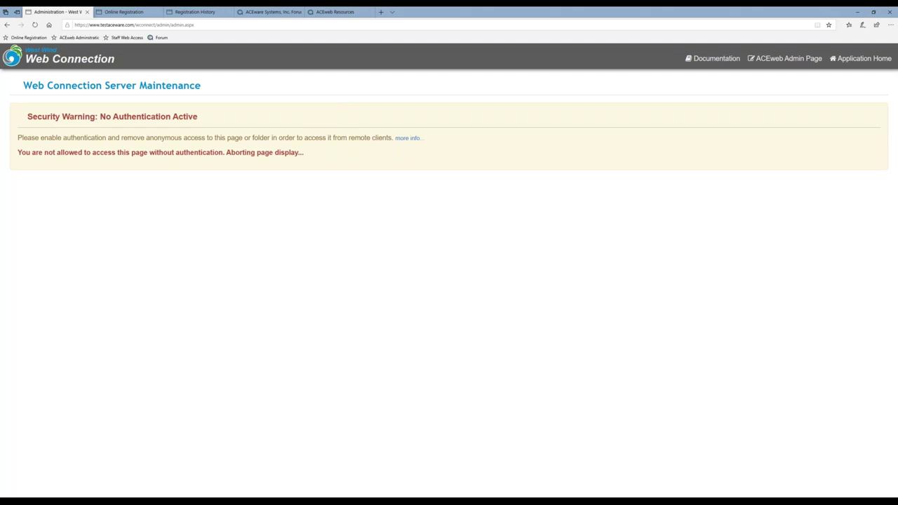
{"action": "key", "text": "alt+Tab"}
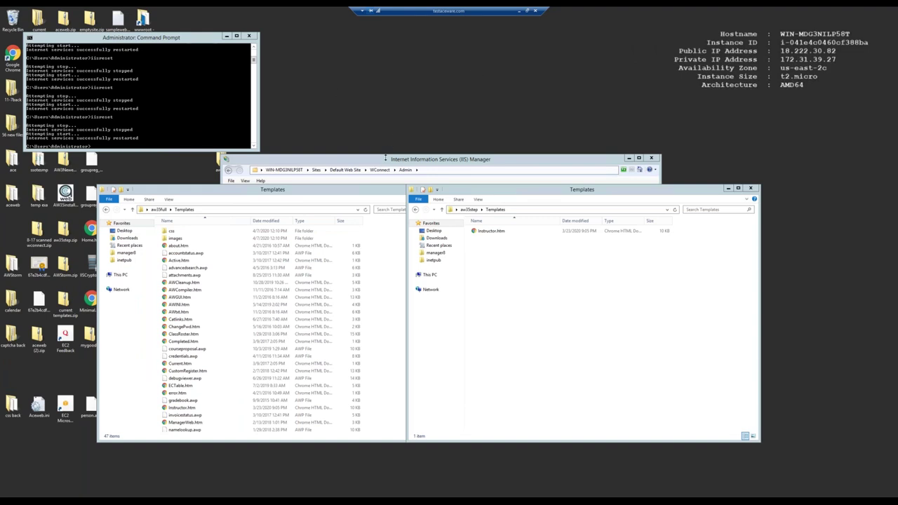
Disable Anonymous Authentication for WConnect/Admin in IIS Manager and run iisreset in the console
{"action": "left_click", "coordinate": [384, 157]}
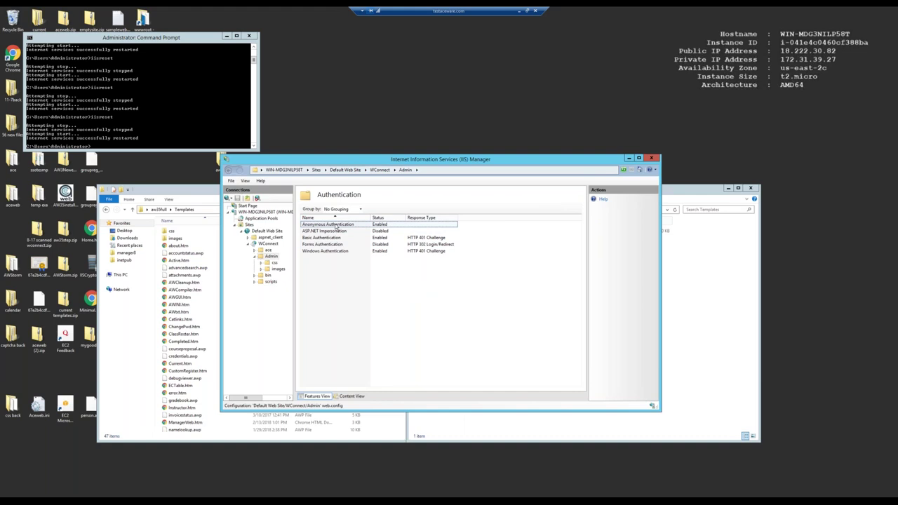
{"action": "left_click", "coordinate": [335, 226]}
{"action": "right_click", "coordinate": [346, 224]}
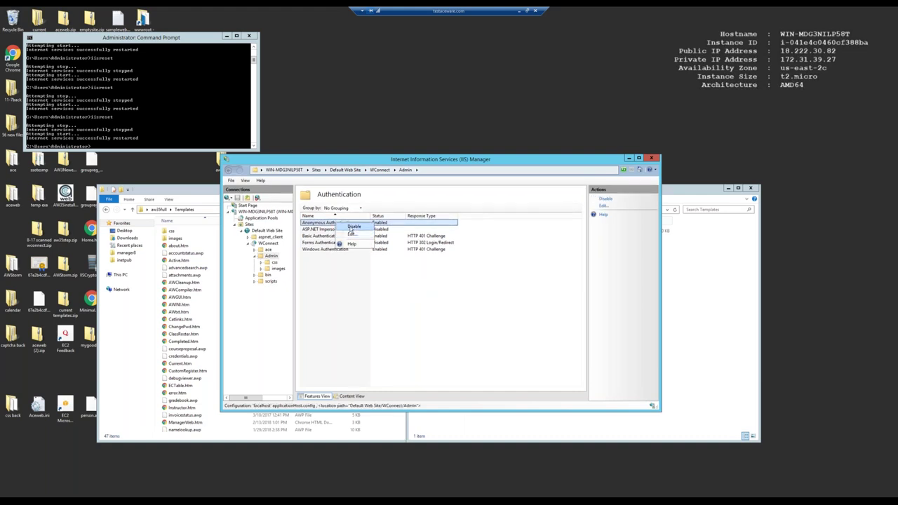
{"action": "left_click", "coordinate": [351, 229]}
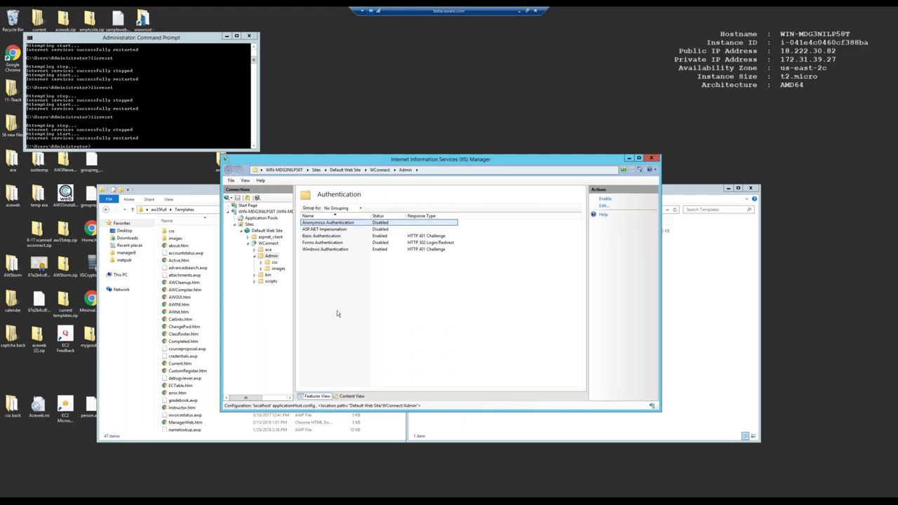
{"action": "left_click", "coordinate": [159, 134]}
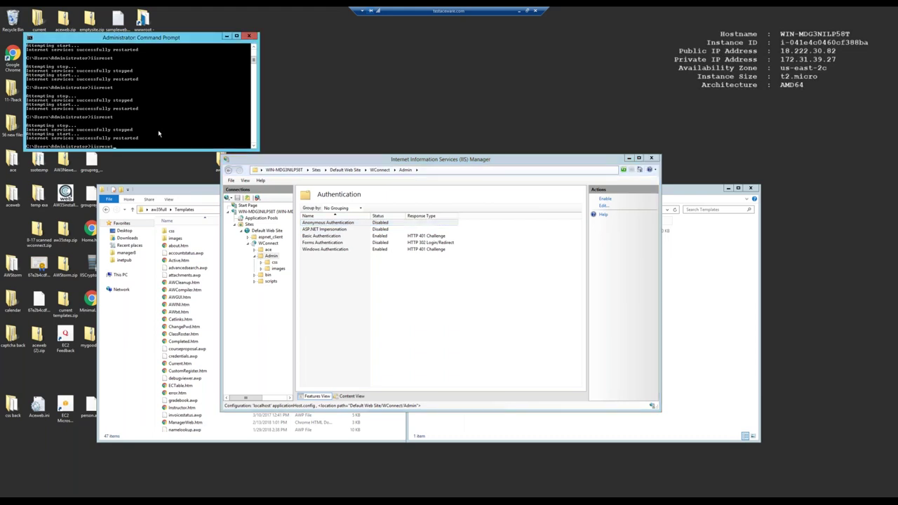
{"action": "key", "text": "Return"}
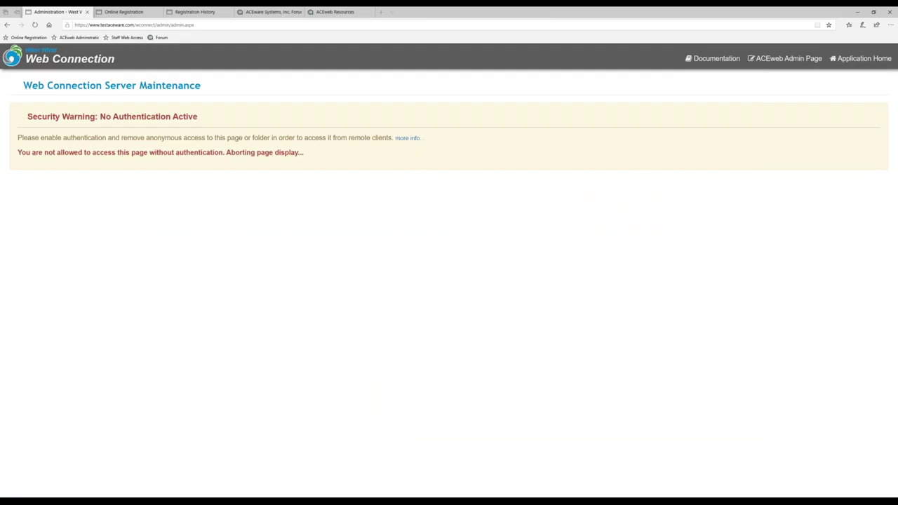
Retry admin.aspx twice, cancelling the sign-in prompt, and check the forum release notes
{"action": "key", "text": "F5"}
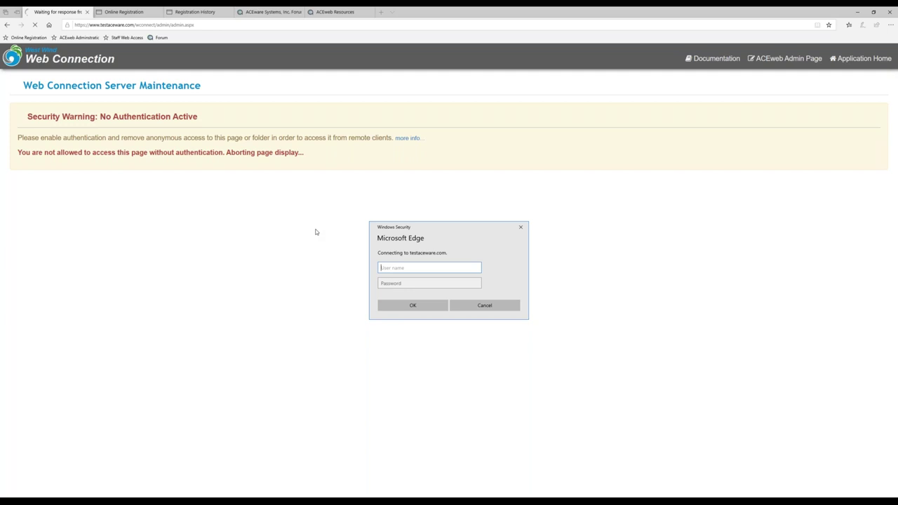
{"action": "left_click", "coordinate": [467, 310]}
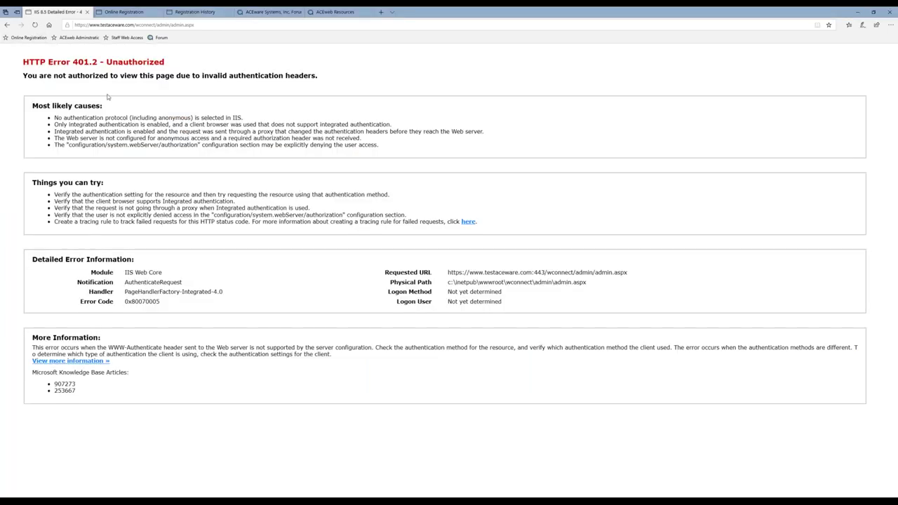
{"action": "key", "text": "F5"}
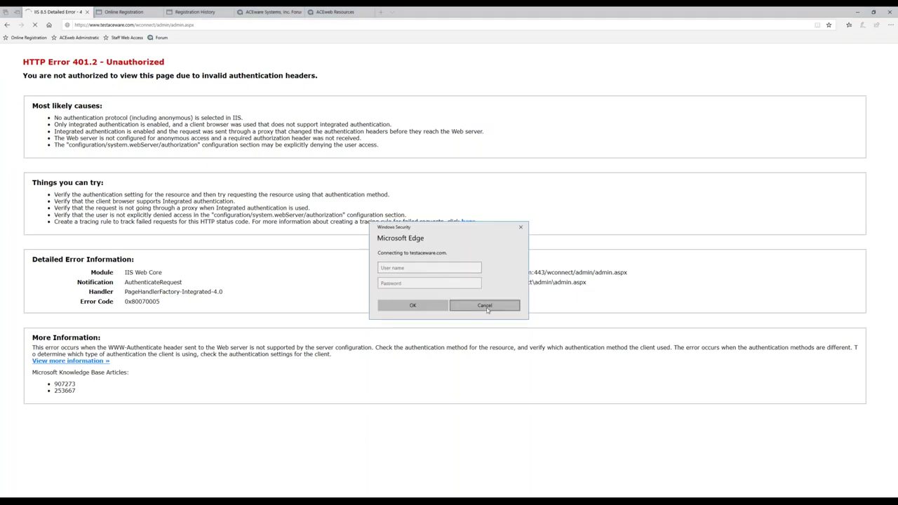
{"action": "left_click", "coordinate": [485, 306]}
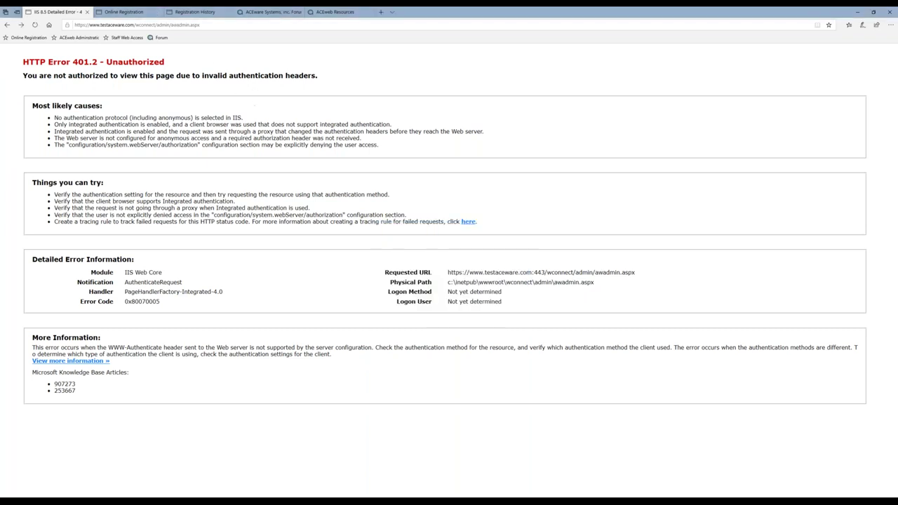
{"action": "left_click", "coordinate": [267, 11]}
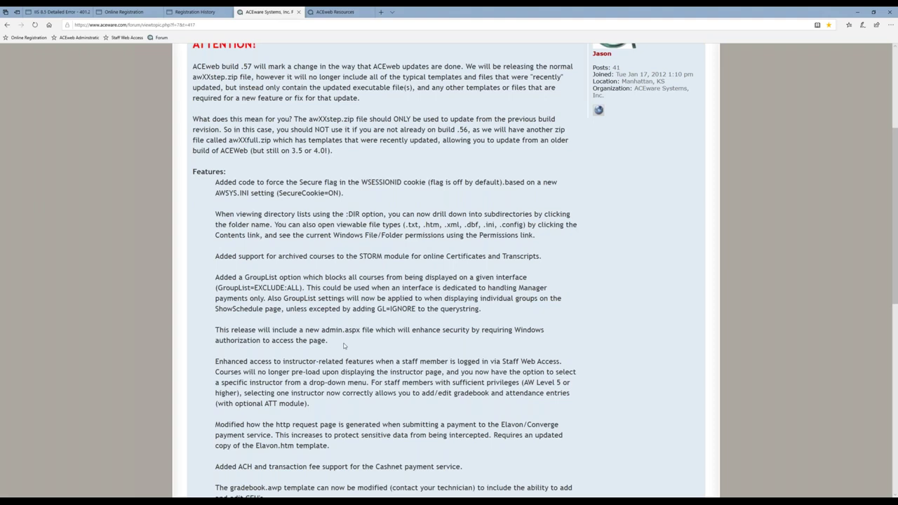
{"action": "scroll", "coordinate": [344, 345], "scroll_direction": "down", "scroll_amount": 1}
{"action": "scroll", "coordinate": [326, 295], "scroll_direction": "down", "scroll_amount": 1}
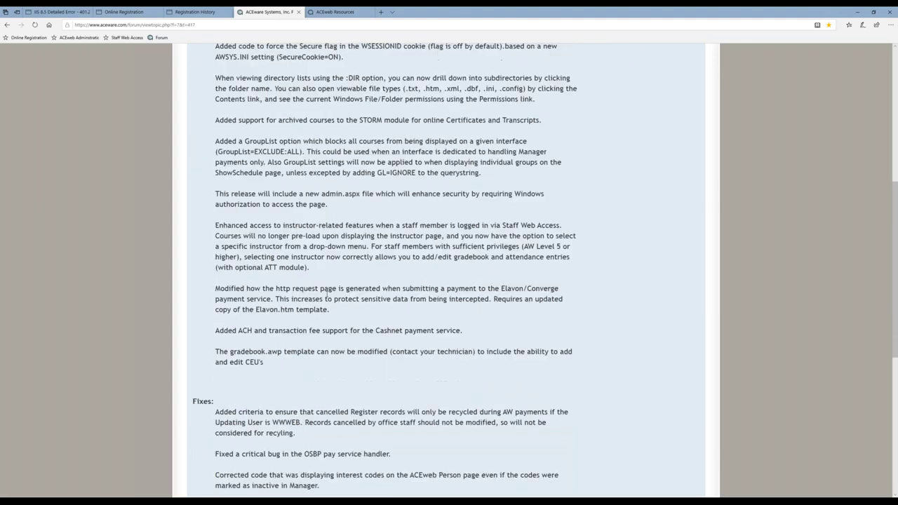
{"action": "left_click", "coordinate": [60, 12]}
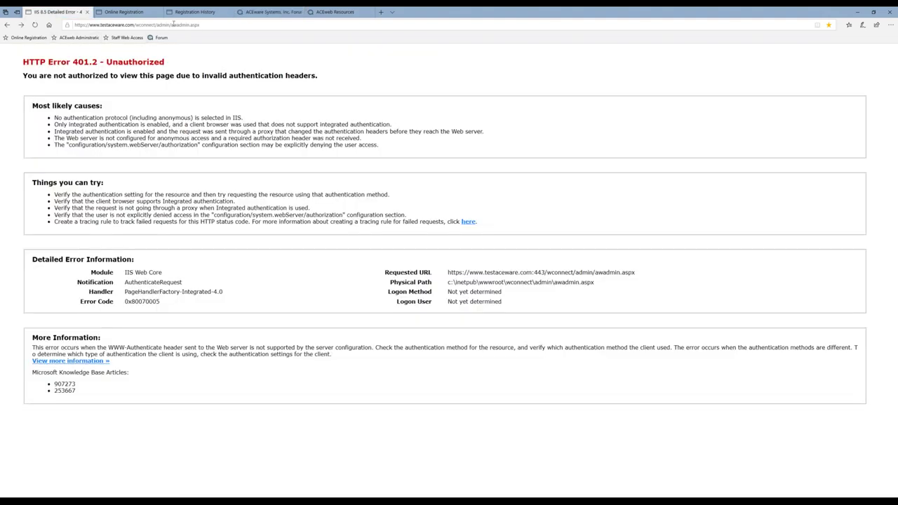
Load awadmin.aspx and sign in as 'administrator' with the account password
{"action": "left_click", "coordinate": [127, 24]}
{"action": "key", "text": "Return"}
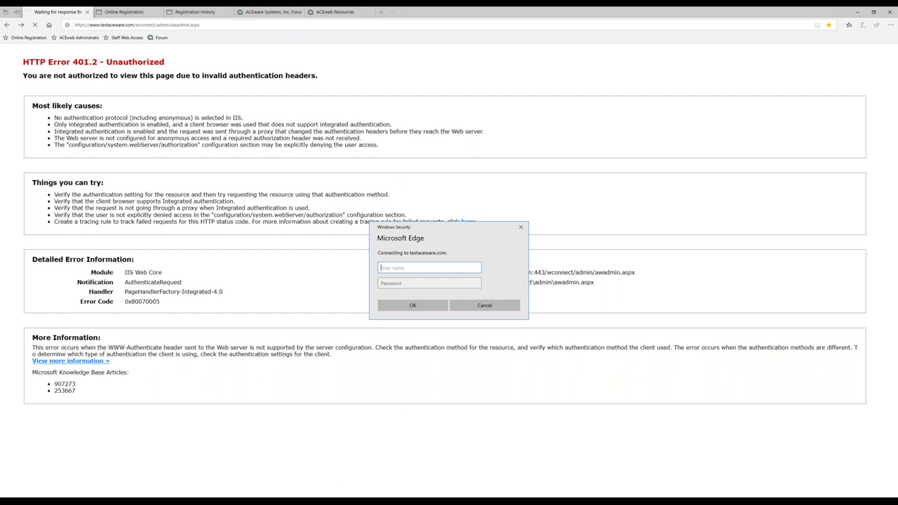
{"action": "left_click", "coordinate": [343, 501]}
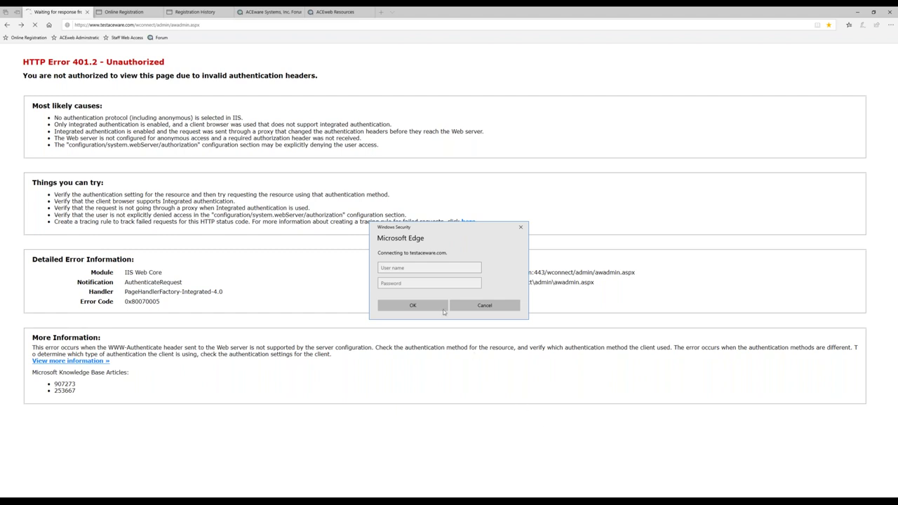
{"action": "left_click", "coordinate": [399, 283]}
{"action": "left_click", "coordinate": [398, 269]}
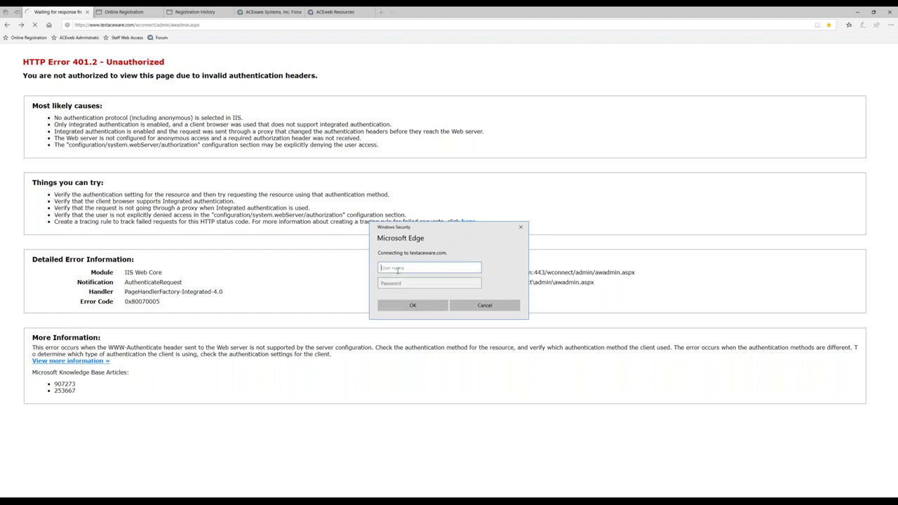
{"action": "type", "text": "administrator"}
{"action": "key", "text": "Tab"}
{"action": "key", "text": "ctrl+v"}
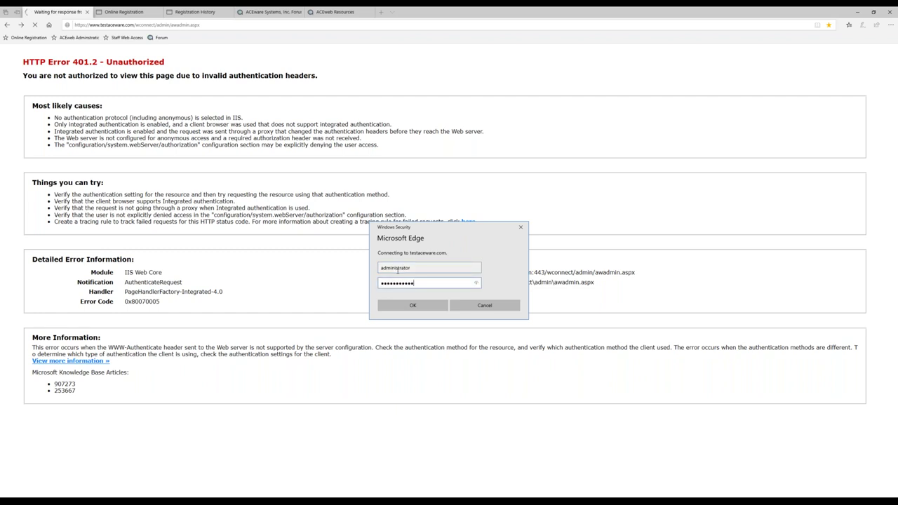
{"action": "key", "text": "Return"}
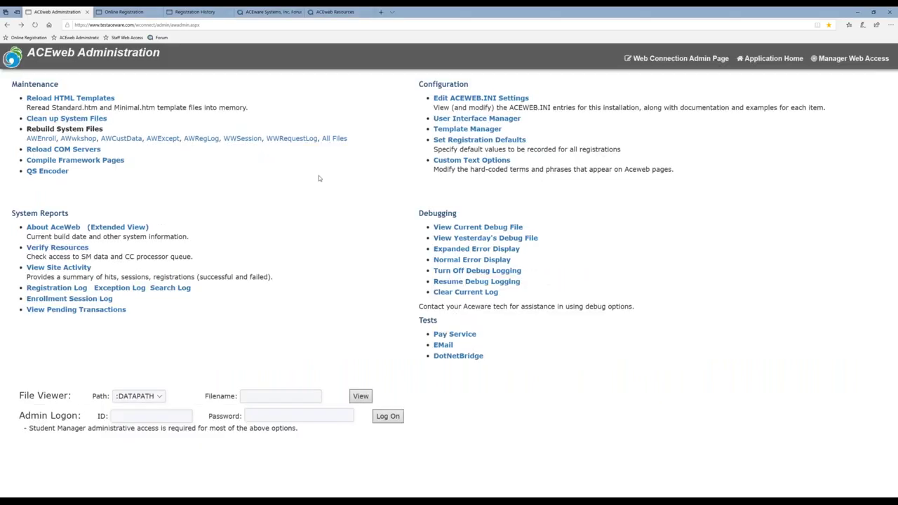
View the Web Connection Server Maintenance page, then go back to the forum release notes
{"action": "left_click", "coordinate": [675, 62]}
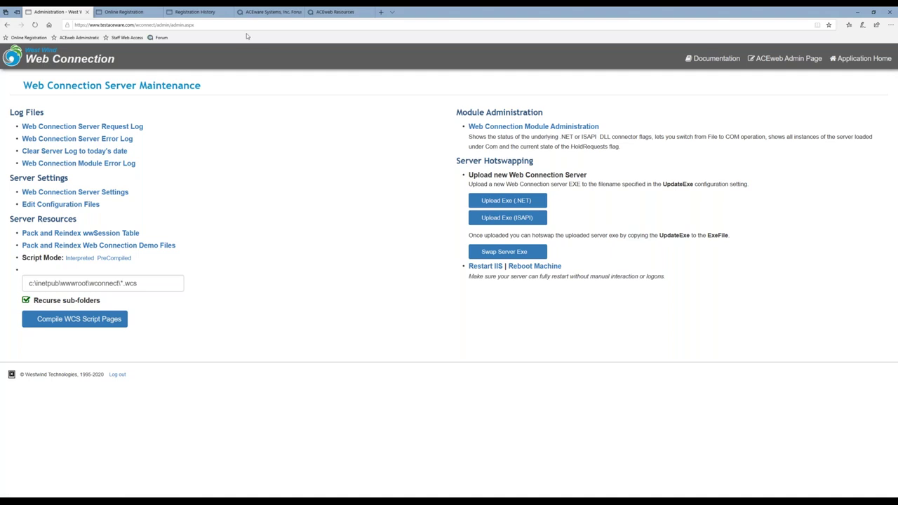
{"action": "left_click", "coordinate": [267, 12]}
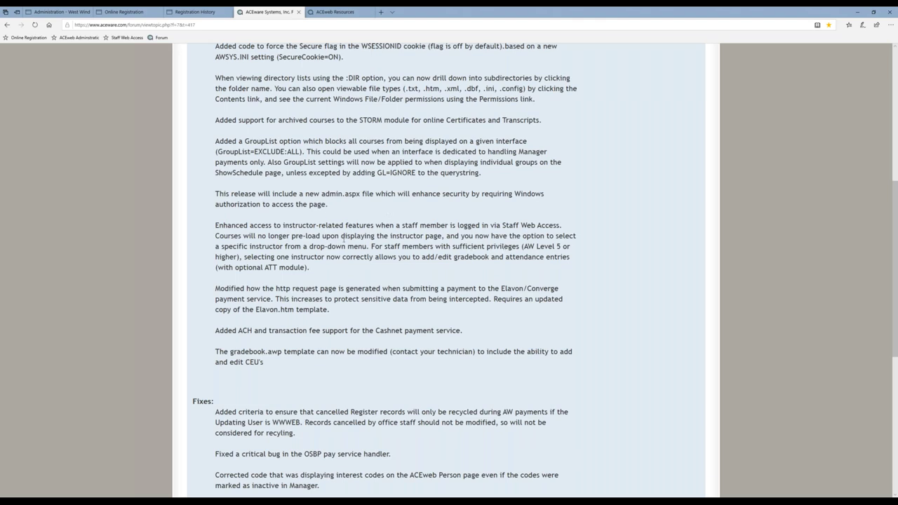
On the registration site, open Staff Web Access via AWTECH and log the student off
{"action": "left_click", "coordinate": [197, 13]}
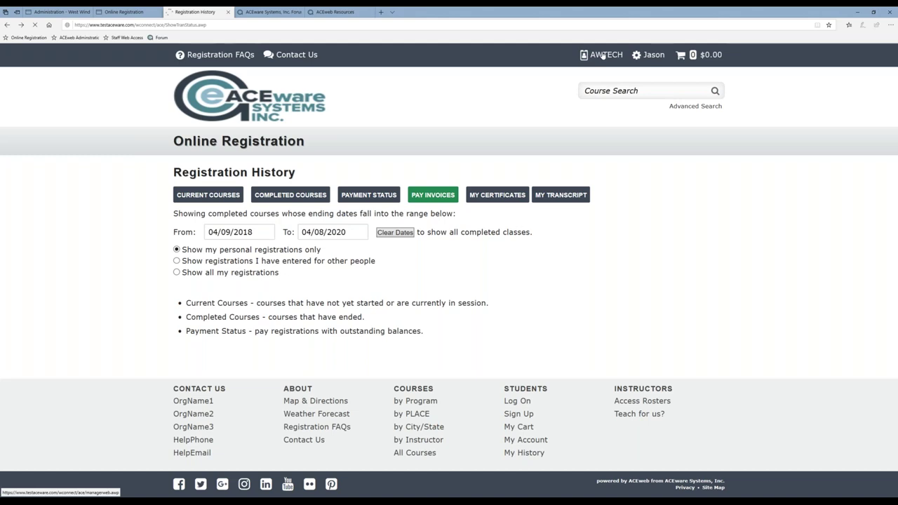
{"action": "left_click", "coordinate": [601, 55]}
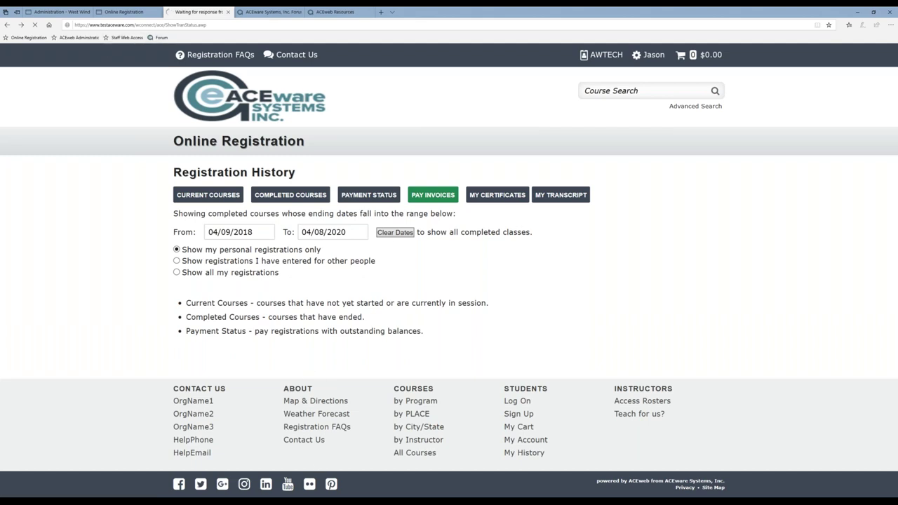
{"action": "mouse_move", "coordinate": [341, 500]}
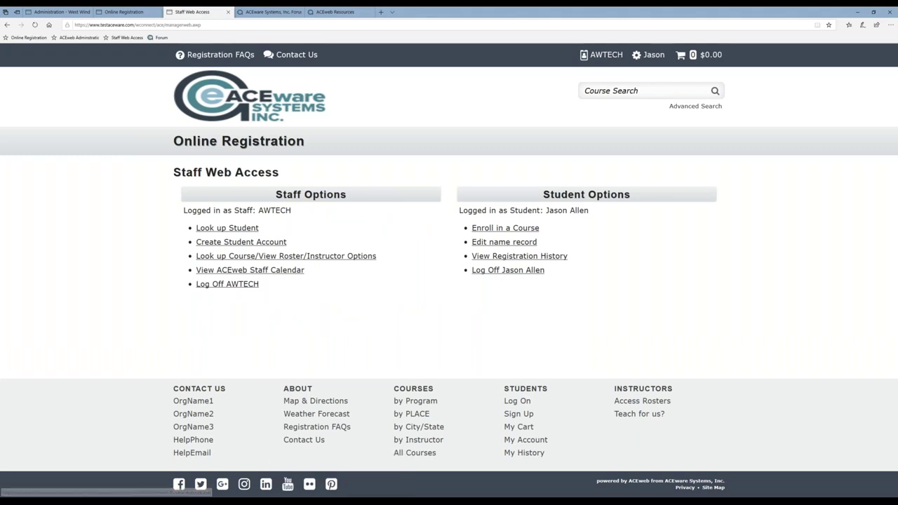
{"action": "left_click", "coordinate": [495, 271]}
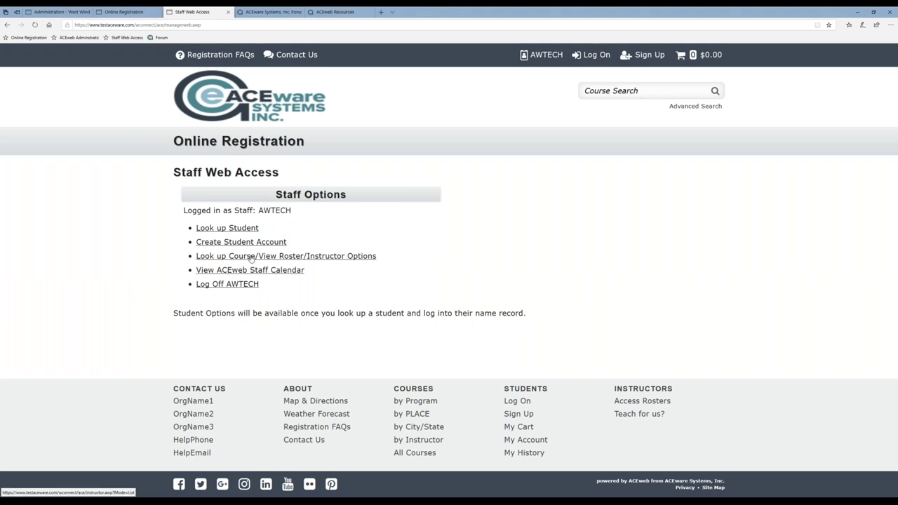
Get courses for one chosen instructor, including gradebook links and cancelled courses
{"action": "left_click", "coordinate": [250, 257]}
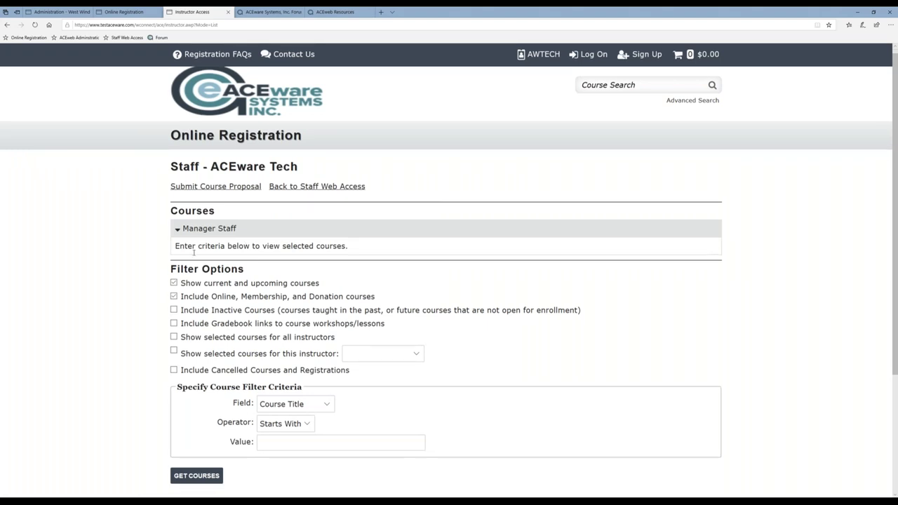
{"action": "scroll", "coordinate": [245, 252], "scroll_direction": "down", "scroll_amount": 1}
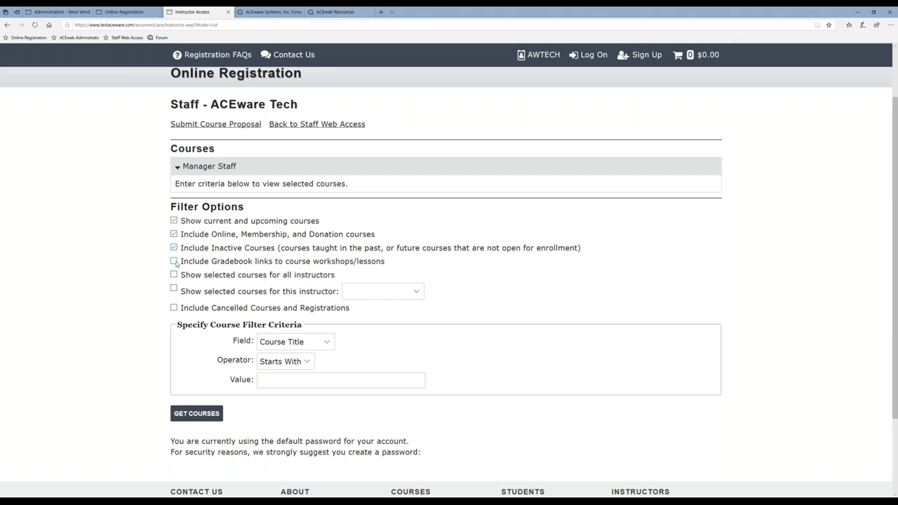
{"action": "left_click", "coordinate": [174, 261]}
{"action": "left_click", "coordinate": [174, 274]}
{"action": "left_click", "coordinate": [175, 287]}
{"action": "left_click", "coordinate": [365, 292]}
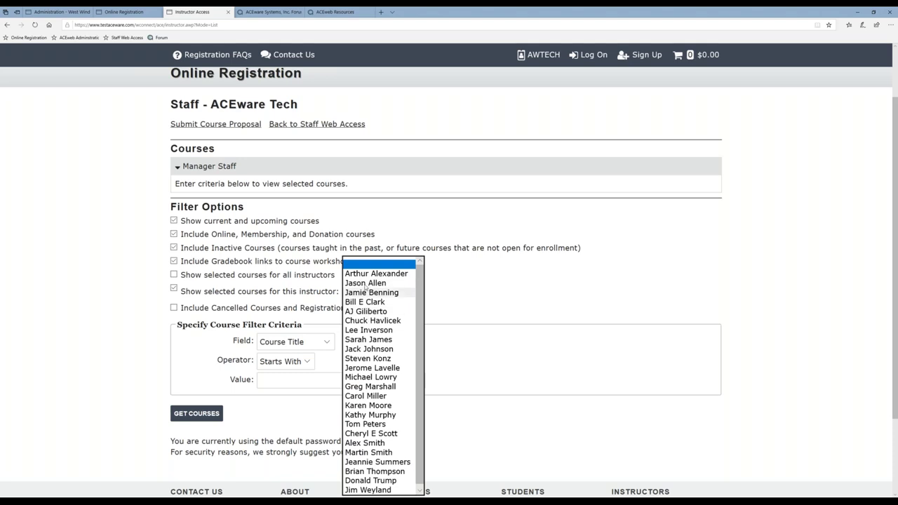
{"action": "left_click", "coordinate": [366, 320]}
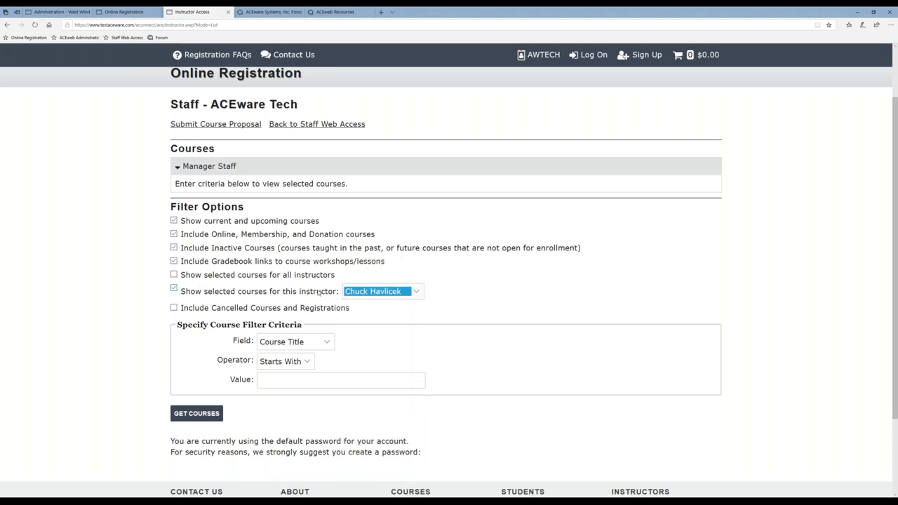
{"action": "left_click", "coordinate": [175, 308]}
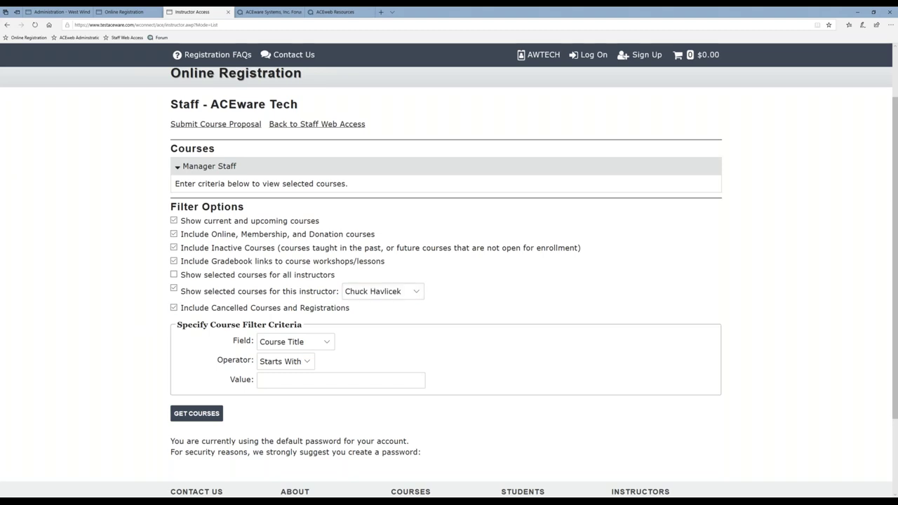
{"action": "left_click", "coordinate": [205, 414]}
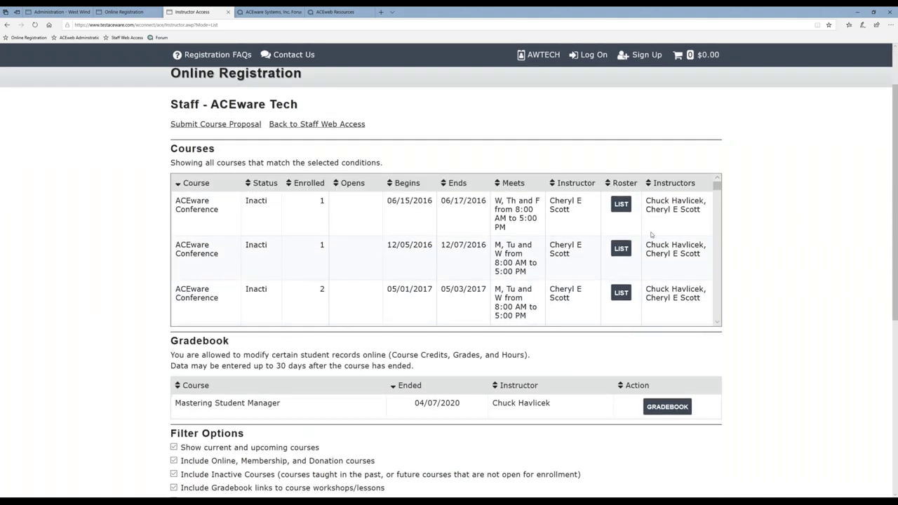
Scroll through the instructor's Courses results to review the conference courses and gradebook
{"action": "scroll", "coordinate": [652, 235], "scroll_direction": "down", "scroll_amount": 6}
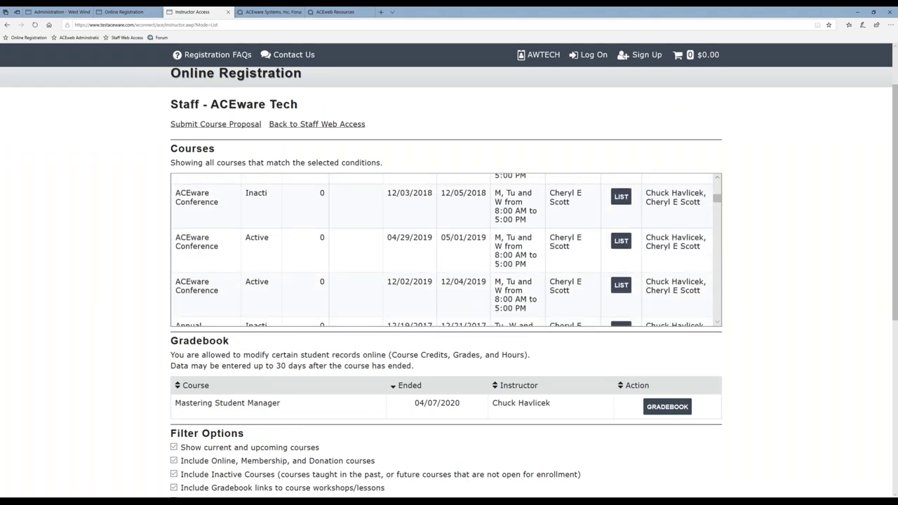
{"action": "mouse_move", "coordinate": [717, 203]}
{"action": "left_mouse_down"}
{"action": "mouse_move", "coordinate": [715, 249]}
{"action": "mouse_move", "coordinate": [717, 199]}
{"action": "left_mouse_up"}
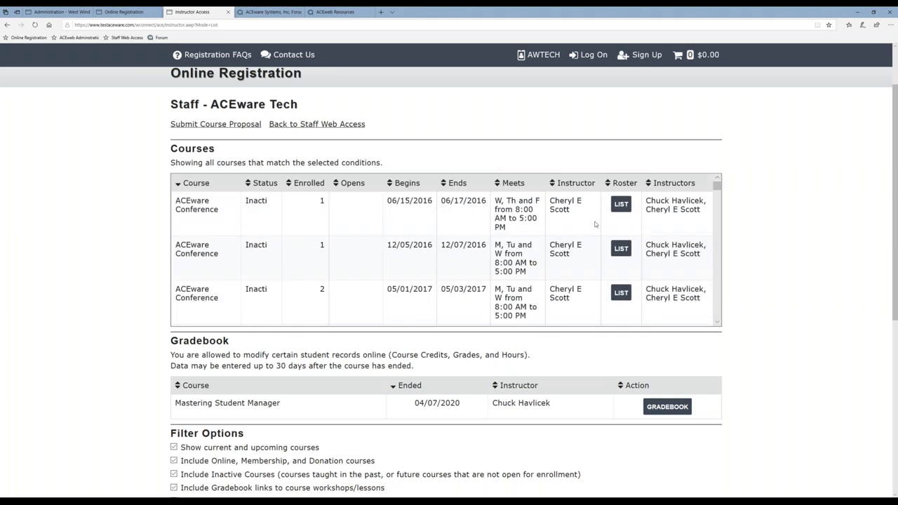
{"action": "scroll", "coordinate": [596, 224], "scroll_direction": "up", "scroll_amount": 2}
{"action": "scroll", "coordinate": [792, 224], "scroll_direction": "down", "scroll_amount": 2}
Review 16SACE300 course details: 3 sessions, 24 hours, 2.40 CEUs, 150 maximum enrollment
{"action": "left_click", "coordinate": [620, 204]}
{"action": "scroll", "coordinate": [372, 316], "scroll_direction": "down", "scroll_amount": 2}
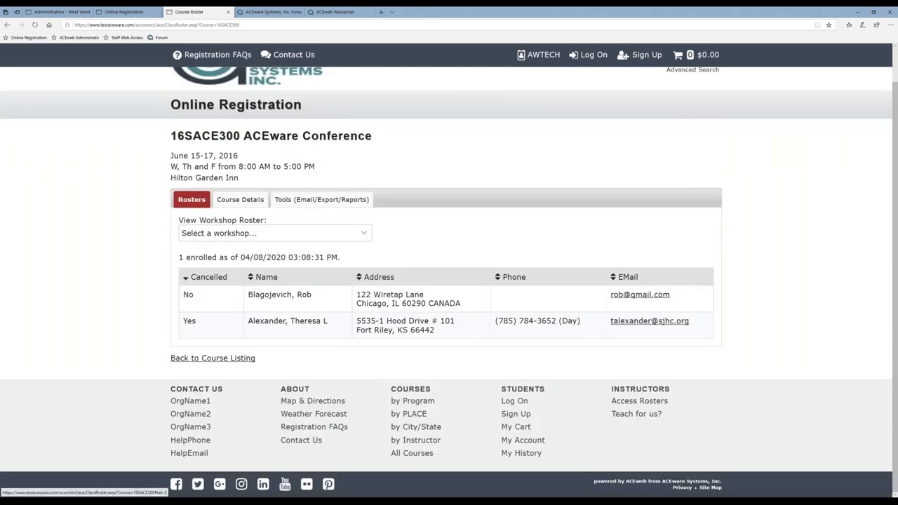
{"action": "left_click", "coordinate": [232, 202]}
{"action": "left_click", "coordinate": [190, 200]}
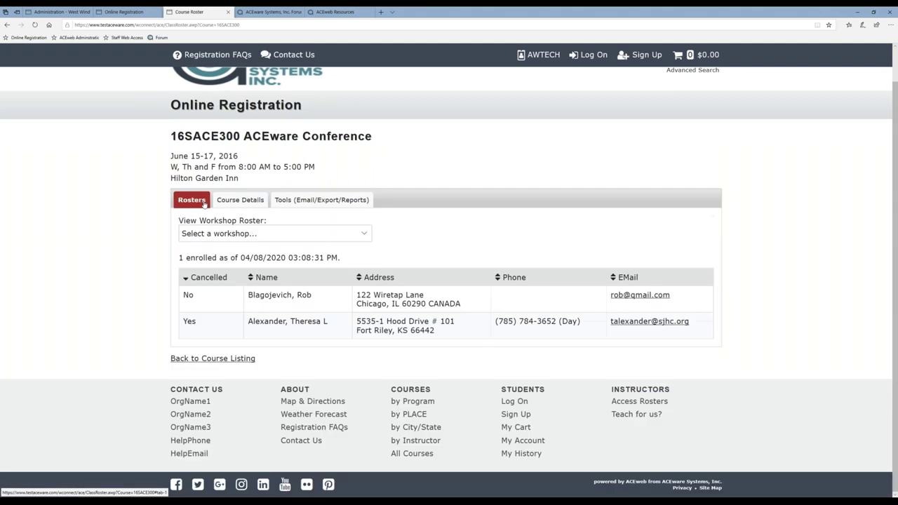
{"action": "left_click", "coordinate": [241, 200]}
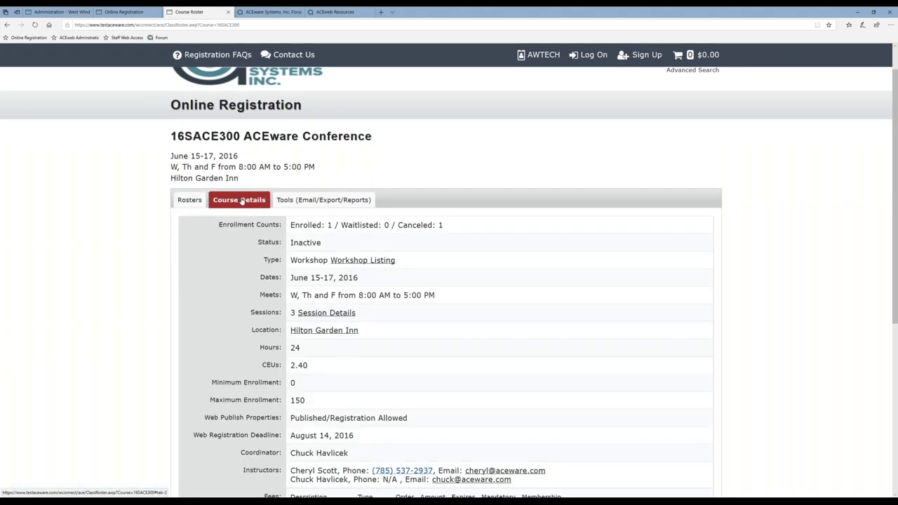
{"action": "scroll", "coordinate": [453, 273], "scroll_direction": "down", "scroll_amount": 3}
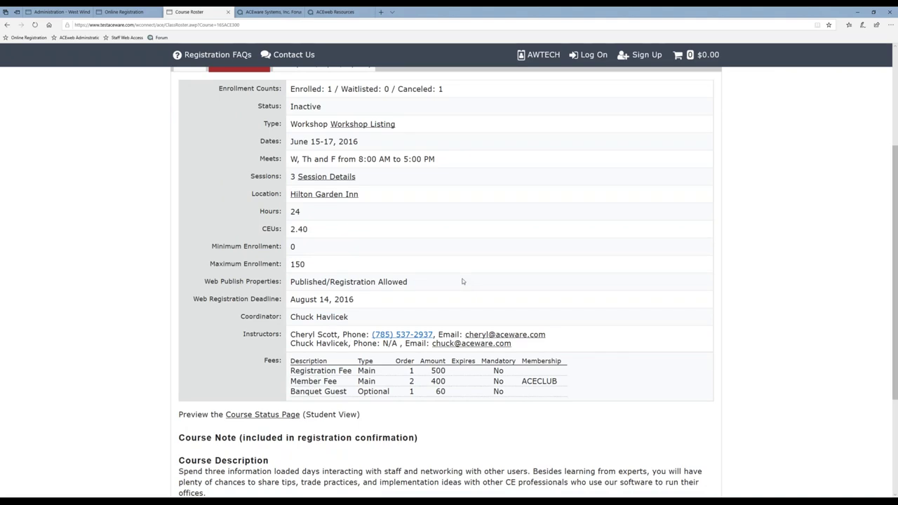
{"action": "scroll", "coordinate": [352, 356], "scroll_direction": "down", "scroll_amount": 2}
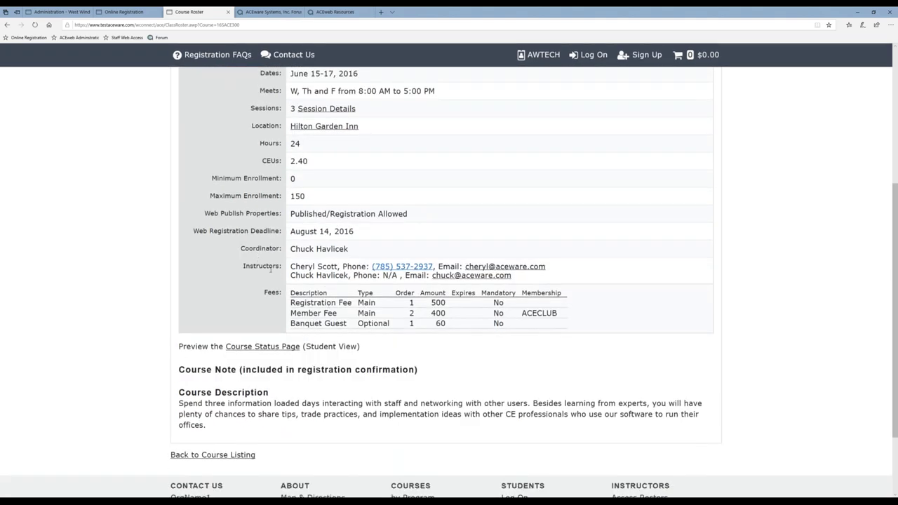
{"action": "scroll", "coordinate": [211, 414], "scroll_direction": "down", "scroll_amount": 2}
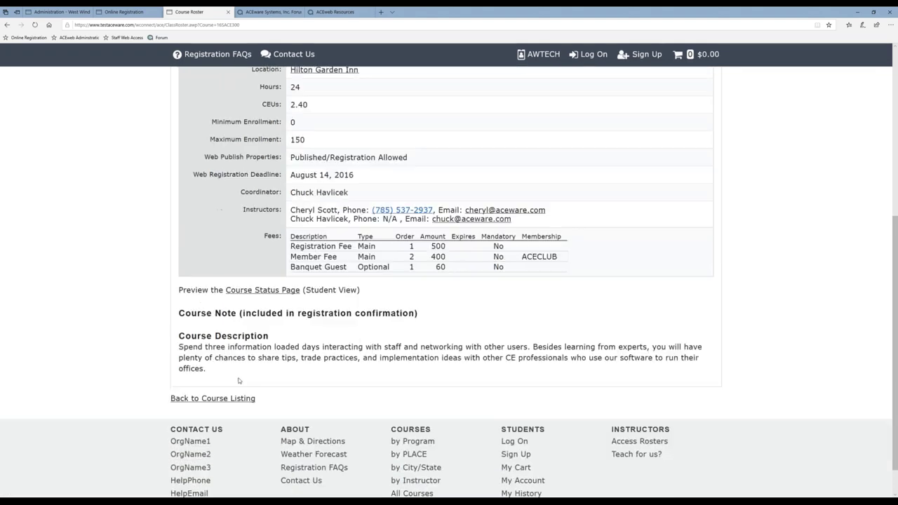
{"action": "scroll", "coordinate": [239, 316], "scroll_direction": "up", "scroll_amount": 4}
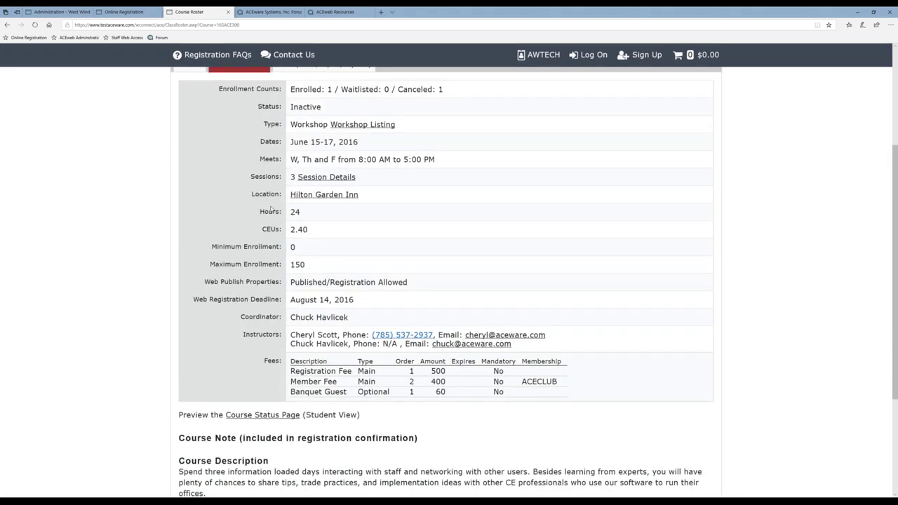
{"action": "scroll", "coordinate": [267, 175], "scroll_direction": "up", "scroll_amount": 2}
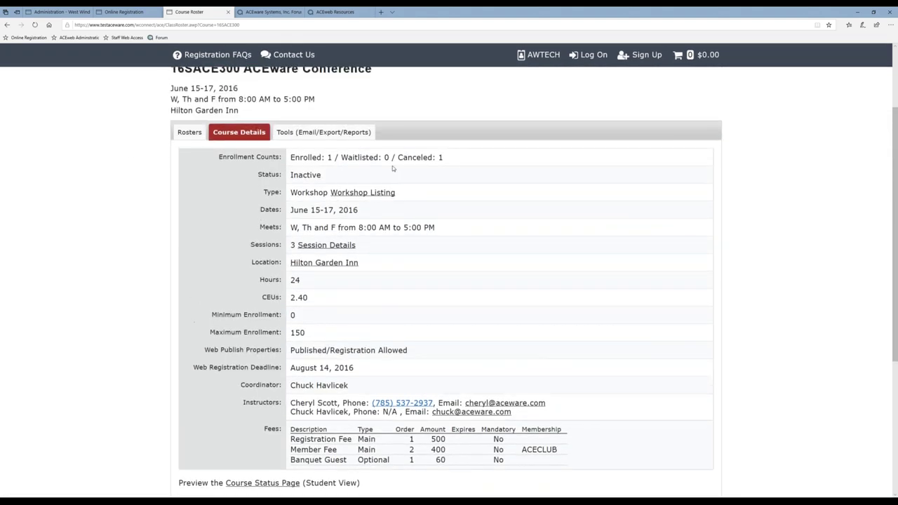
Show the 16SACE300 tools: print roster, save to Excel, attendance sheet, email all students
{"action": "left_click", "coordinate": [311, 132]}
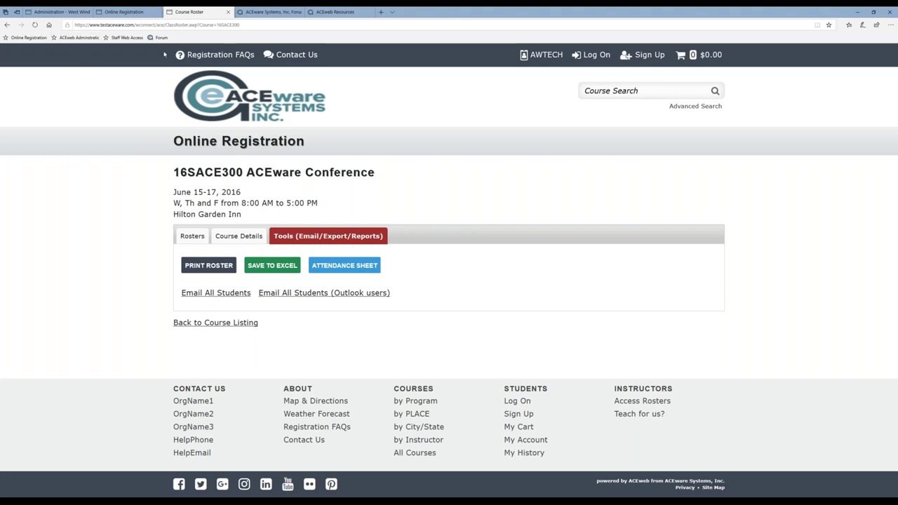
List all instructors' courses, including inactive, cancelled and gradebook-linked ones
{"action": "left_click", "coordinate": [8, 25]}
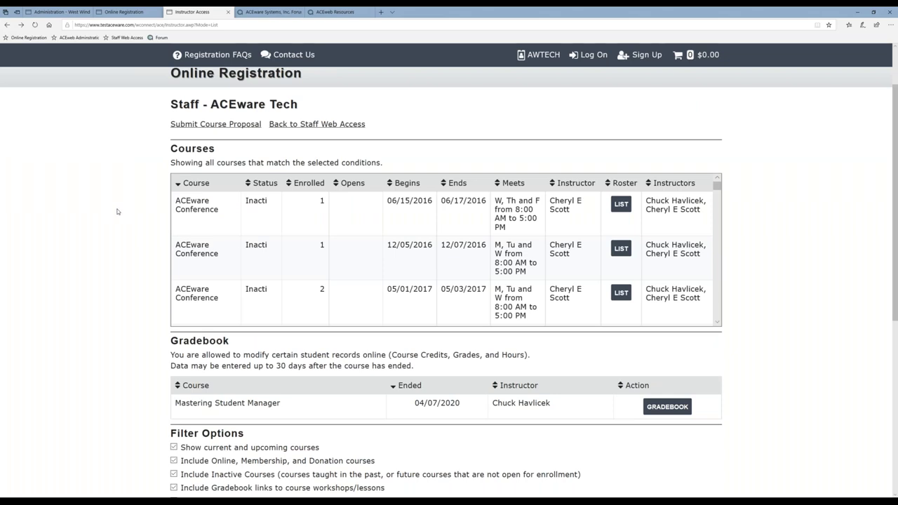
{"action": "scroll", "coordinate": [118, 211], "scroll_direction": "down", "scroll_amount": 1}
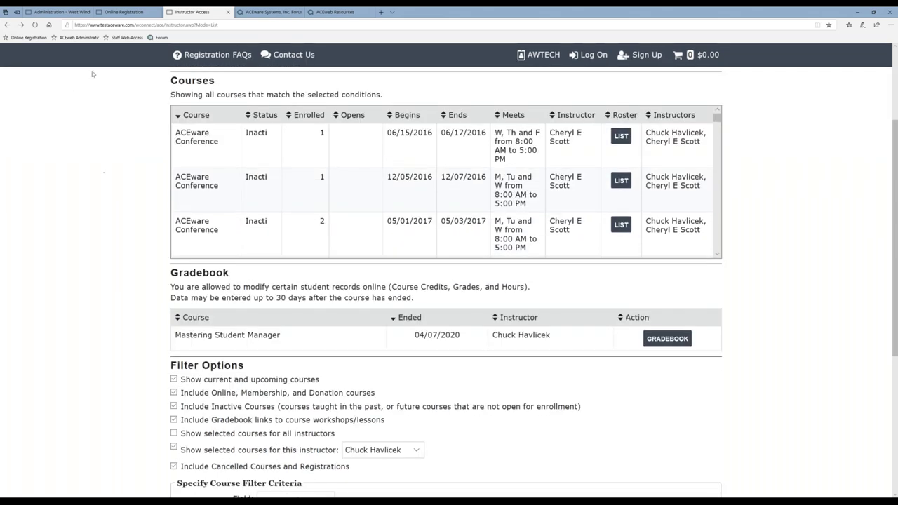
{"action": "scroll", "coordinate": [128, 126], "scroll_direction": "up", "scroll_amount": 2}
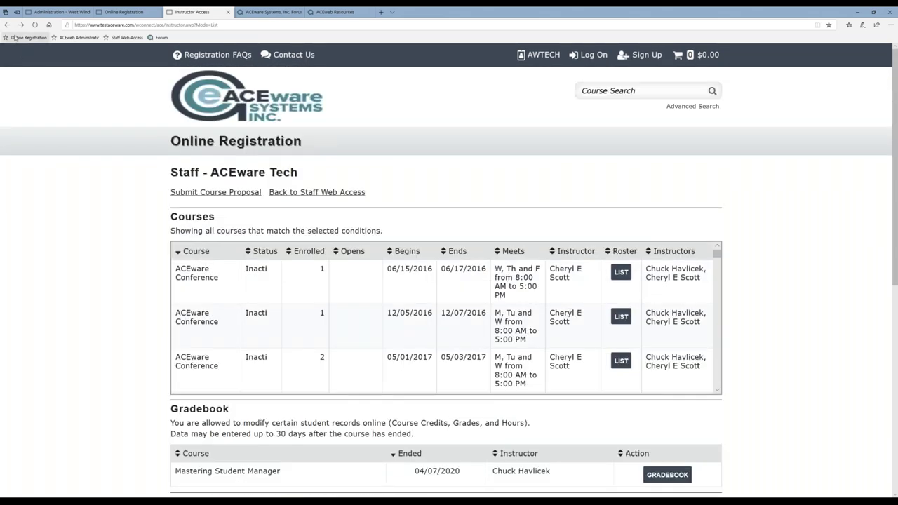
{"action": "left_click", "coordinate": [7, 25]}
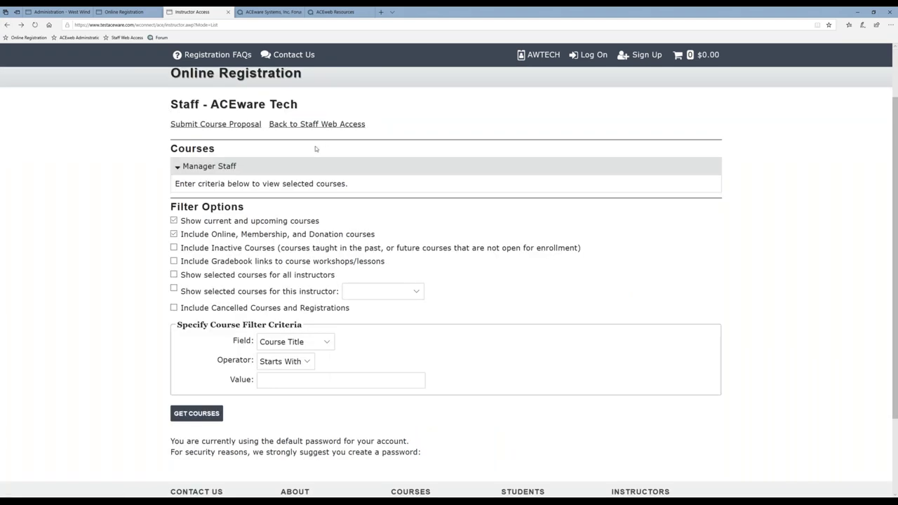
{"action": "left_click", "coordinate": [174, 248]}
{"action": "left_click", "coordinate": [174, 260]}
{"action": "left_click", "coordinate": [175, 275]}
{"action": "left_click", "coordinate": [174, 308]}
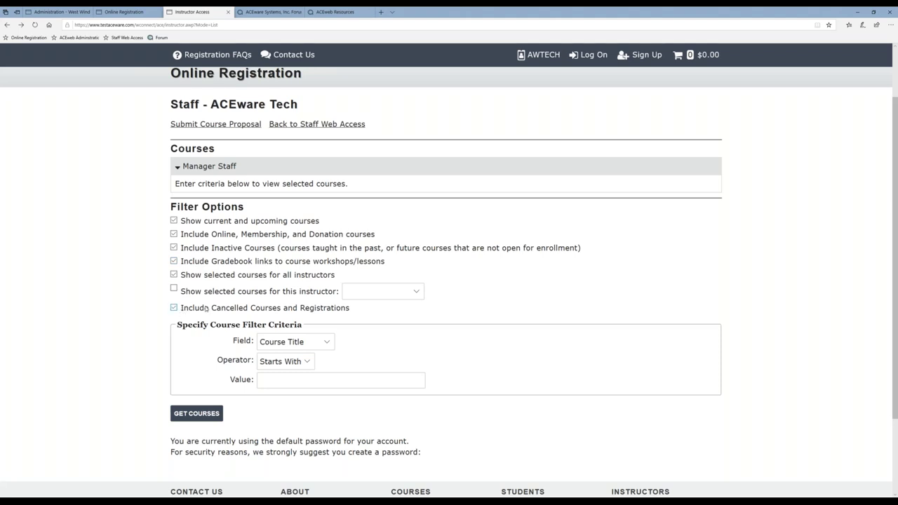
{"action": "left_click", "coordinate": [199, 414]}
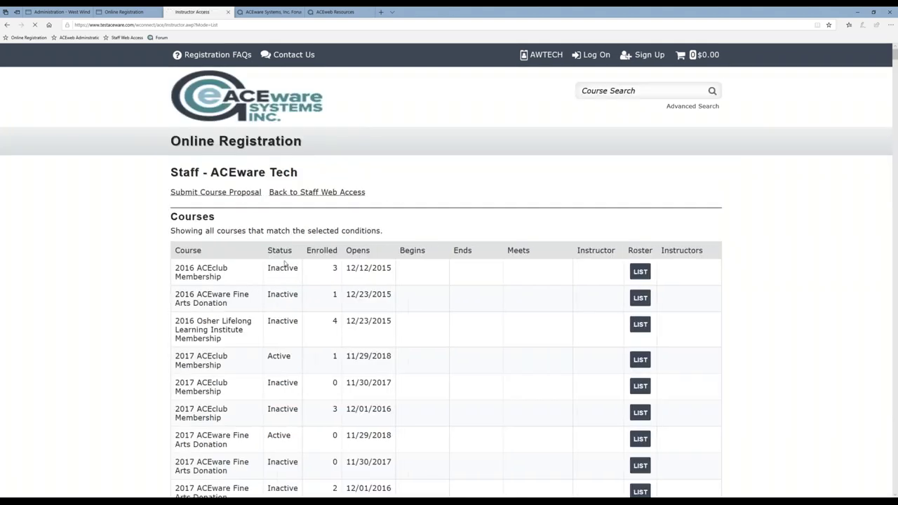
{"action": "scroll", "coordinate": [819, 236], "scroll_direction": "down", "scroll_amount": 2}
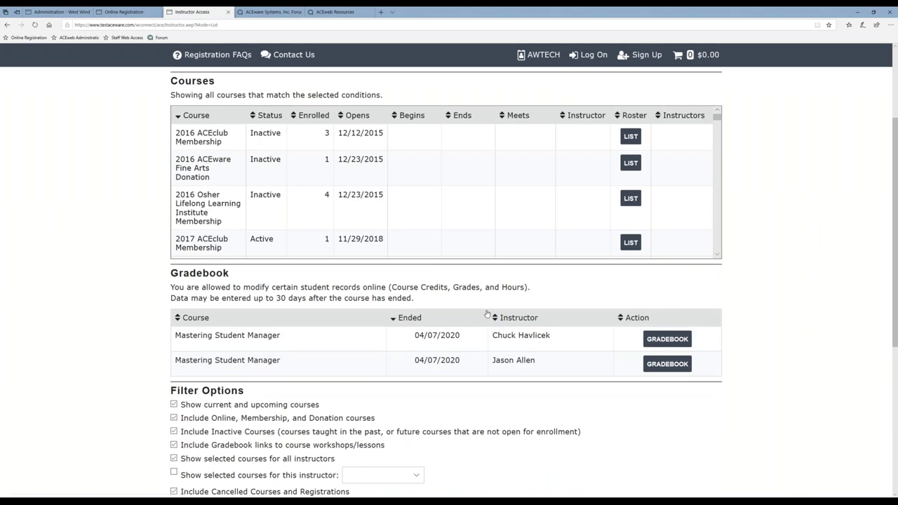
After the gradebook's unauthorized error, filter to one instructor's inactive courses with gradebook links
{"action": "left_click", "coordinate": [663, 339]}
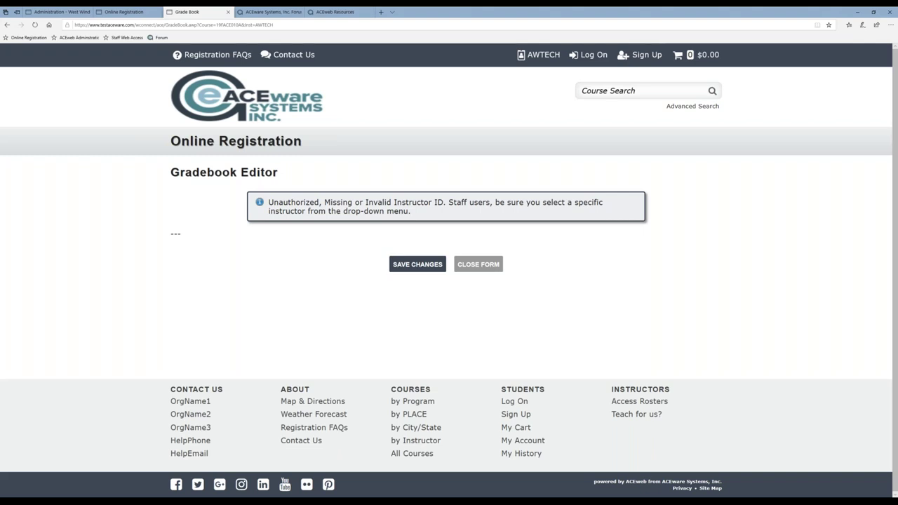
{"action": "left_click", "coordinate": [6, 26]}
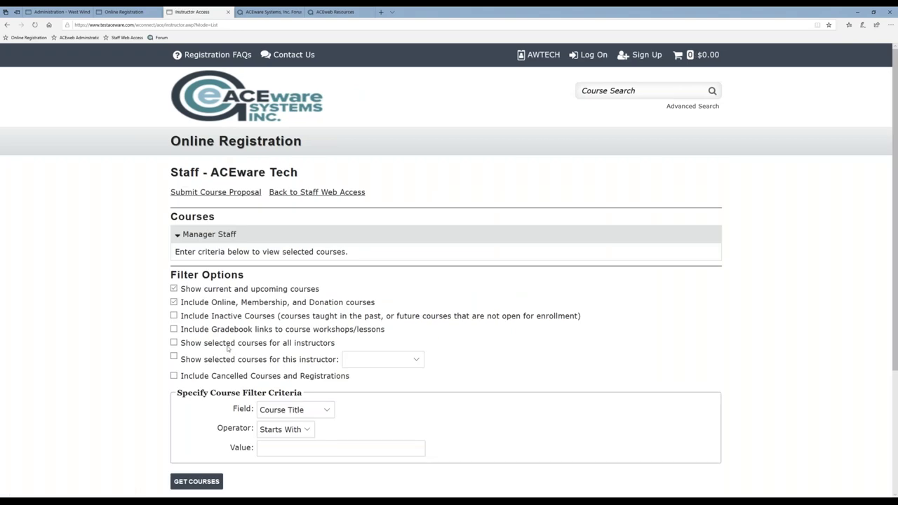
{"action": "left_click", "coordinate": [174, 316]}
{"action": "left_click", "coordinate": [174, 329]}
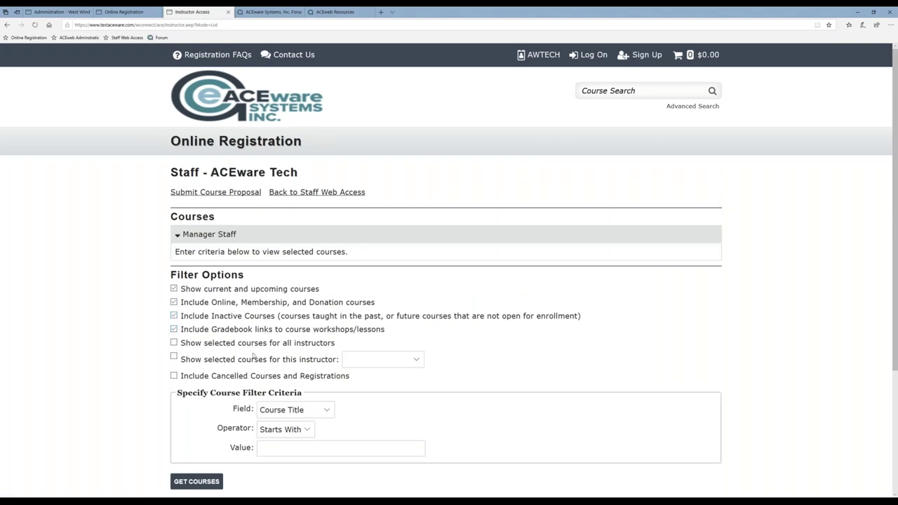
{"action": "left_click", "coordinate": [174, 356]}
{"action": "left_click", "coordinate": [386, 359]}
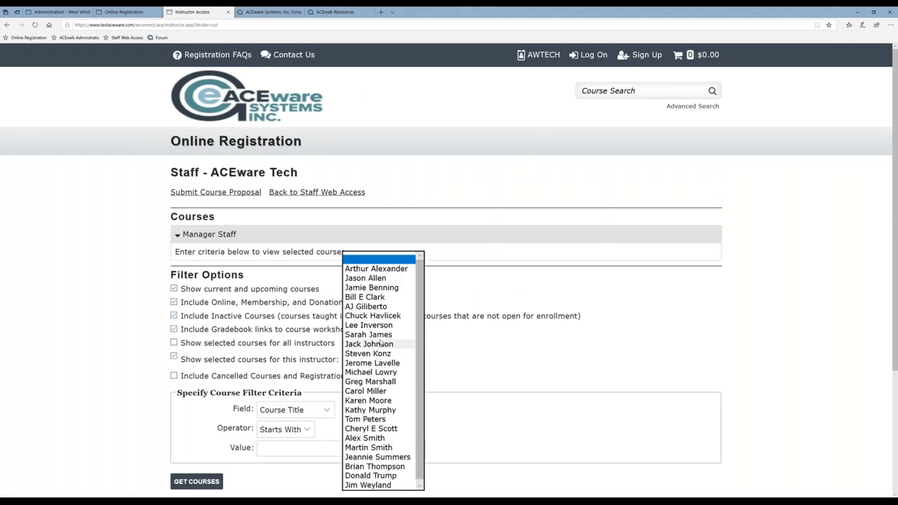
{"action": "left_click", "coordinate": [367, 279]}
{"action": "left_click", "coordinate": [197, 482]}
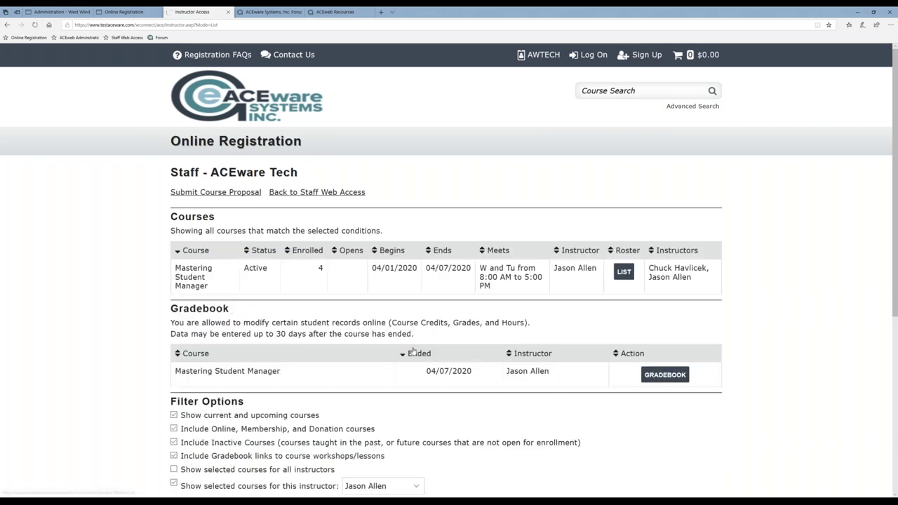
{"action": "scroll", "coordinate": [631, 337], "scroll_direction": "down", "scroll_amount": 1}
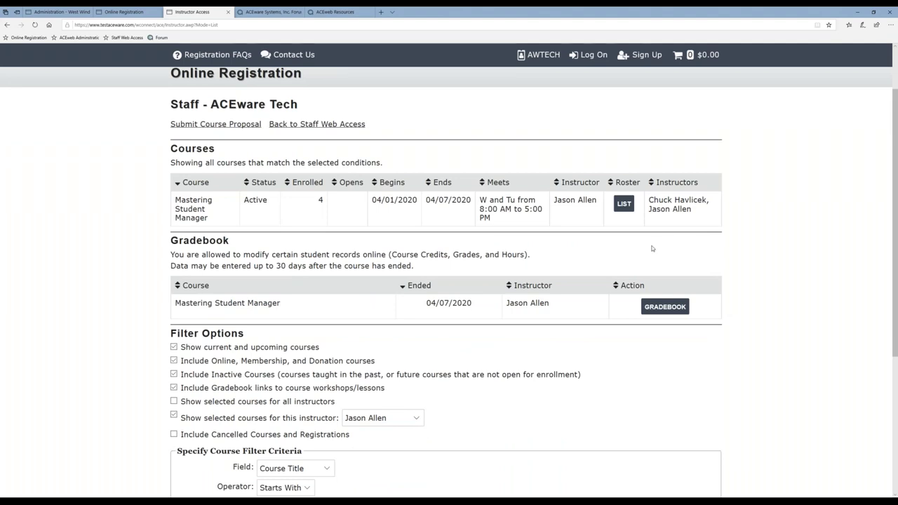
Save grade 3, 4 hours and 5 credits in the Mastering Student Manager gradebook
{"action": "left_click", "coordinate": [666, 307]}
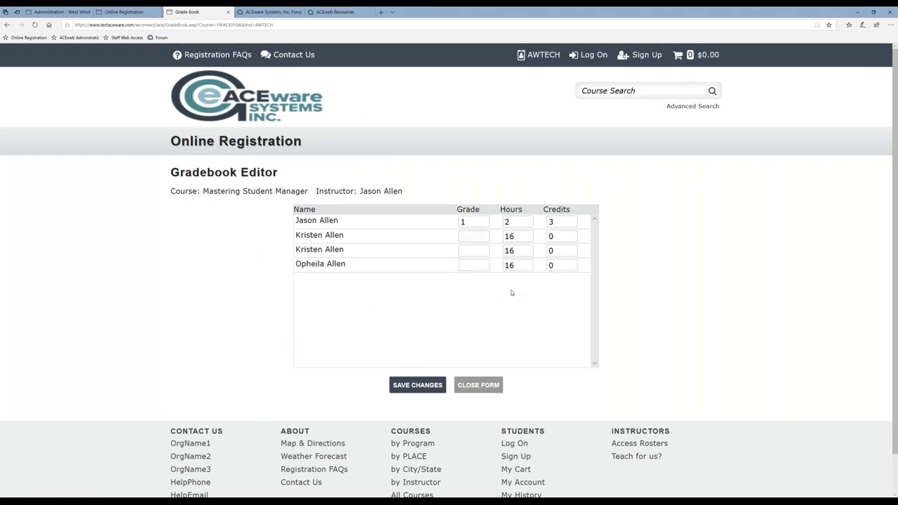
{"action": "type", "text": "3"}
{"action": "key", "text": "Tab"}
{"action": "type", "text": "4"}
{"action": "key", "text": "Tab"}
{"action": "type", "text": "5"}
{"action": "left_click", "coordinate": [416, 385]}
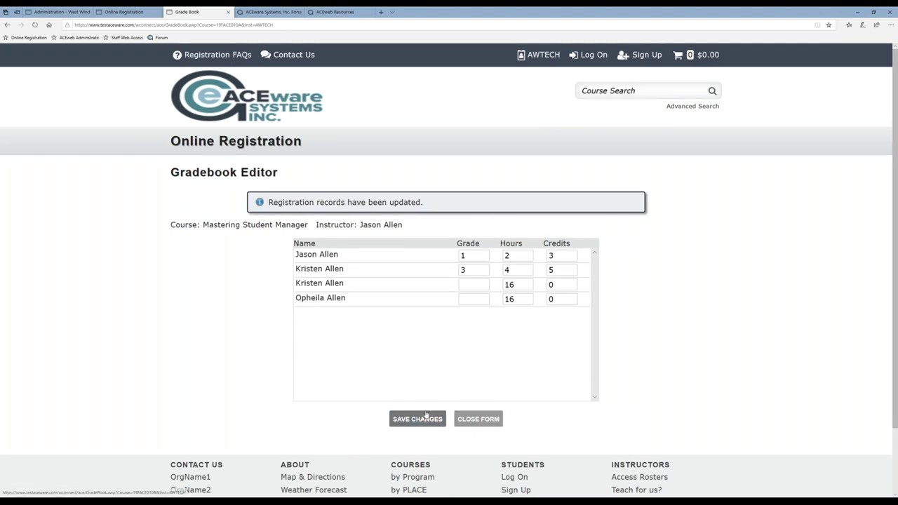
{"action": "left_click", "coordinate": [487, 419]}
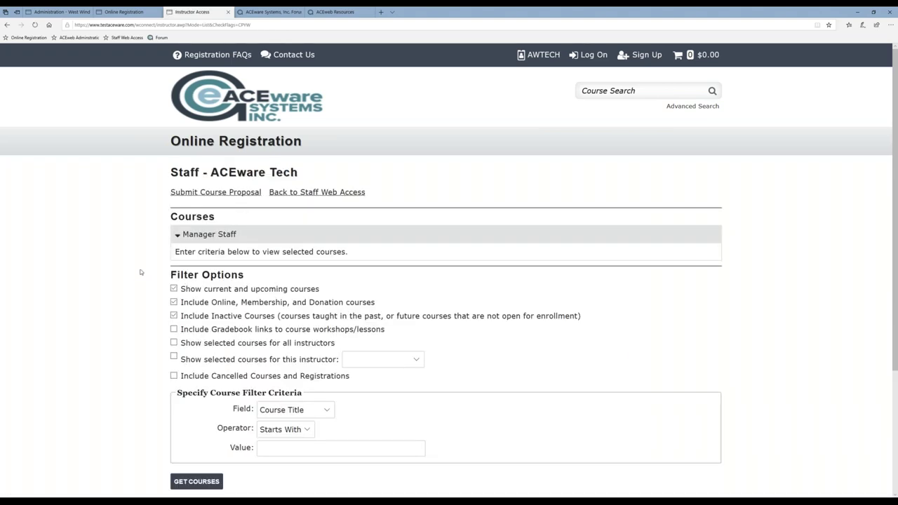
Return to the ACEware forum's 3.5.057 release notes
{"action": "scroll", "coordinate": [121, 258], "scroll_direction": "down", "scroll_amount": 1}
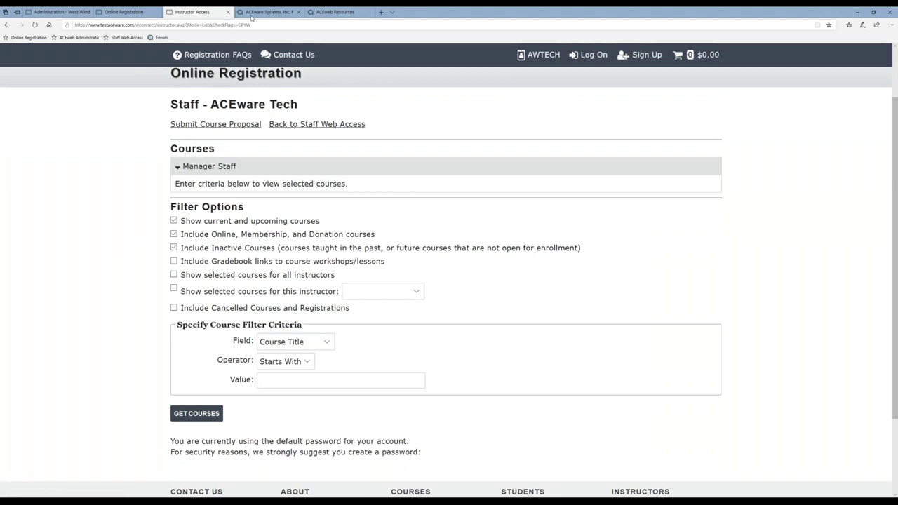
{"action": "left_click", "coordinate": [336, 12]}
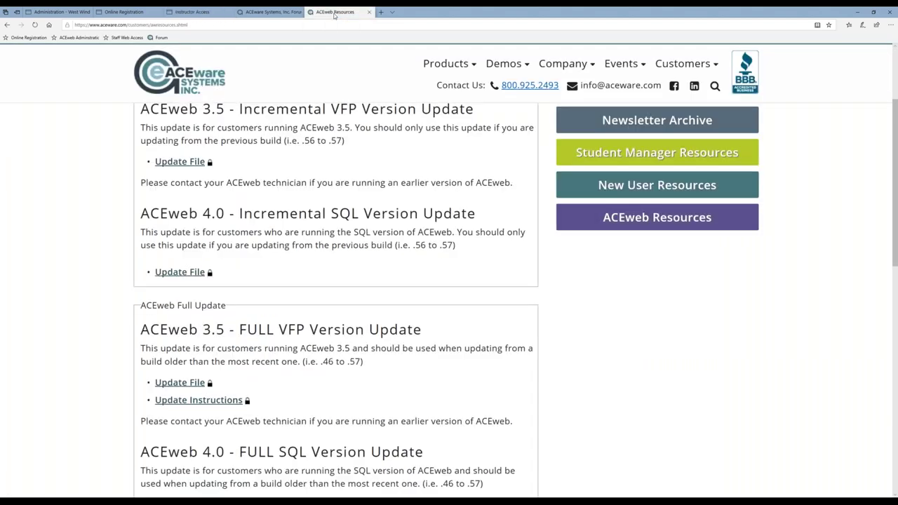
{"action": "left_click", "coordinate": [271, 12]}
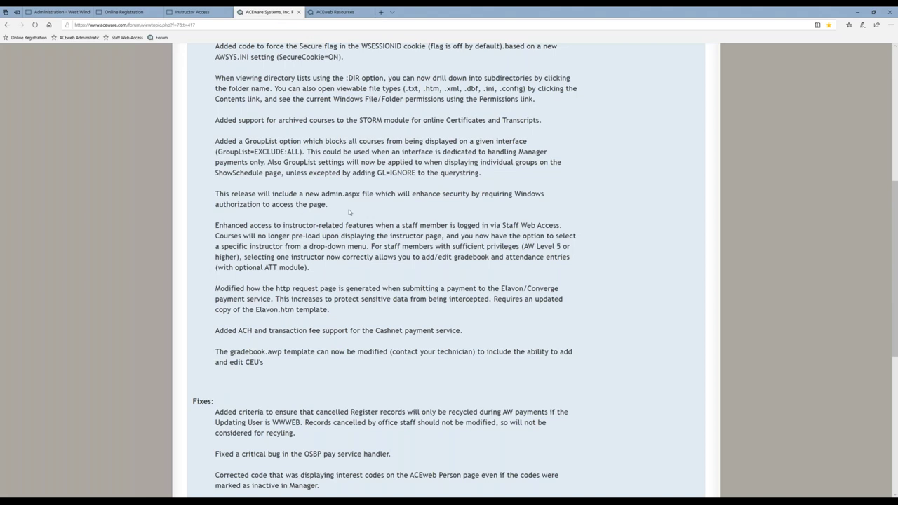